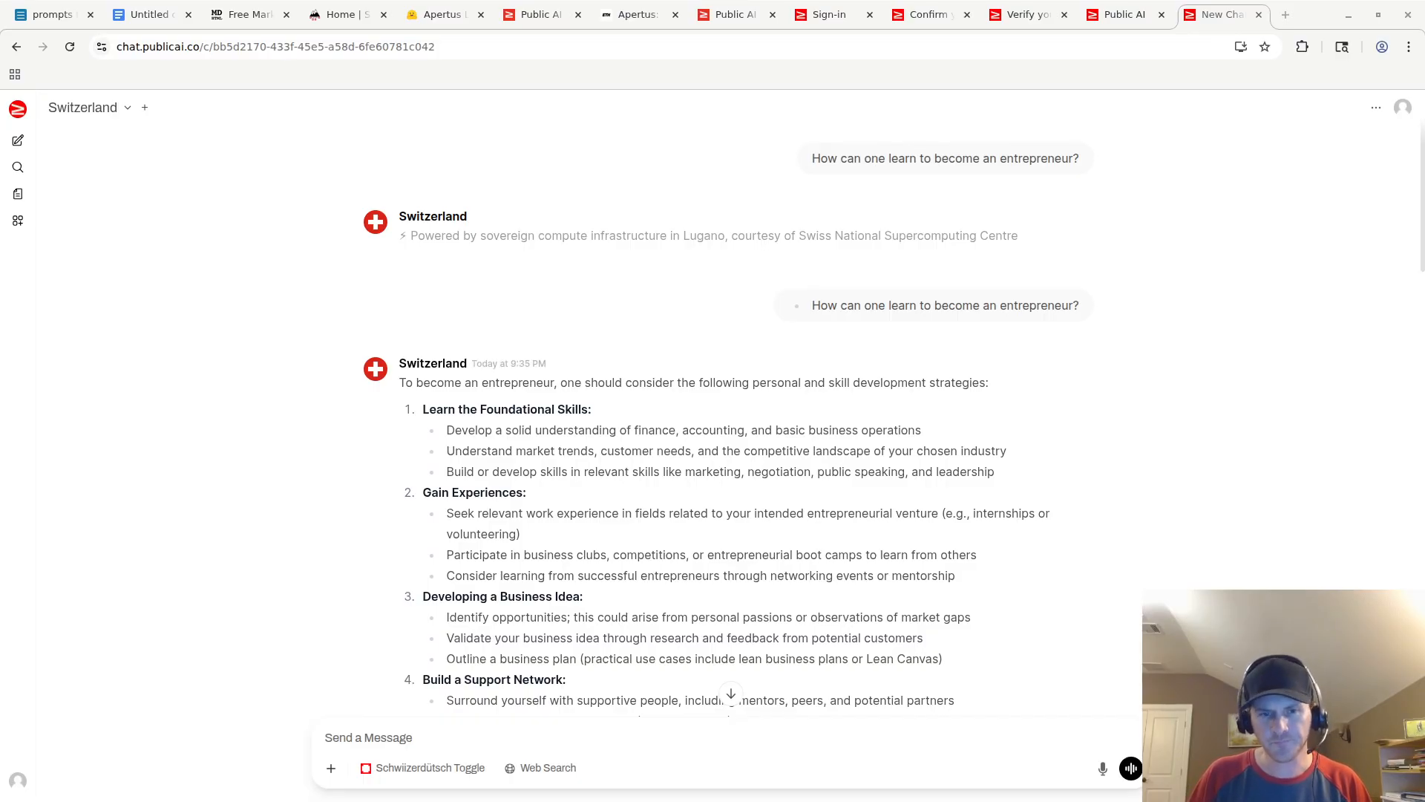
Step: Review the Switzerland model's answer to "How can one learn to become an entrepreneur?", focusing on the Learn the Foundational Skills points
{"action": "triple_click", "coordinate": [891, 431]}
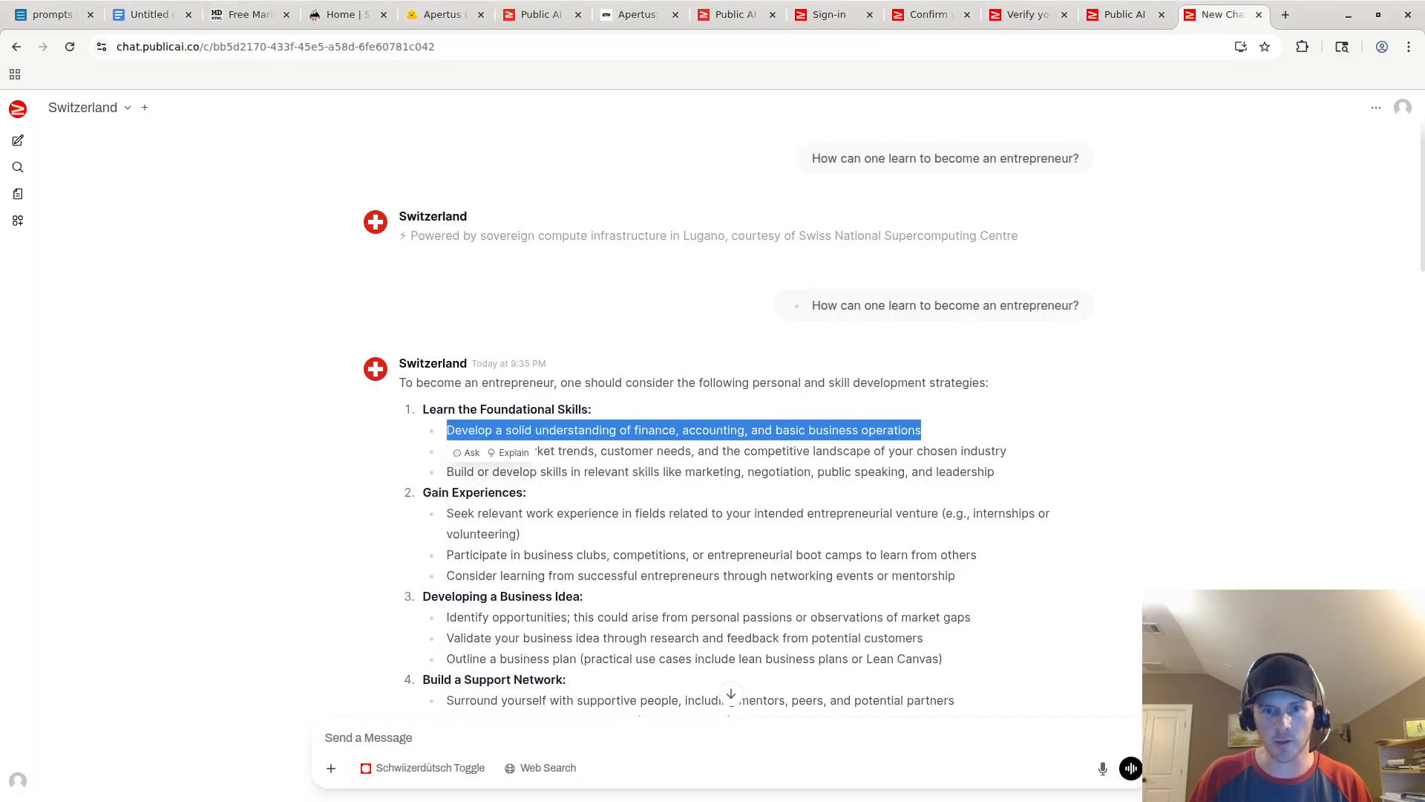
{"action": "triple_click", "coordinate": [891, 451]}
{"action": "triple_click", "coordinate": [922, 472]}
{"action": "left_click", "coordinate": [921, 513]}
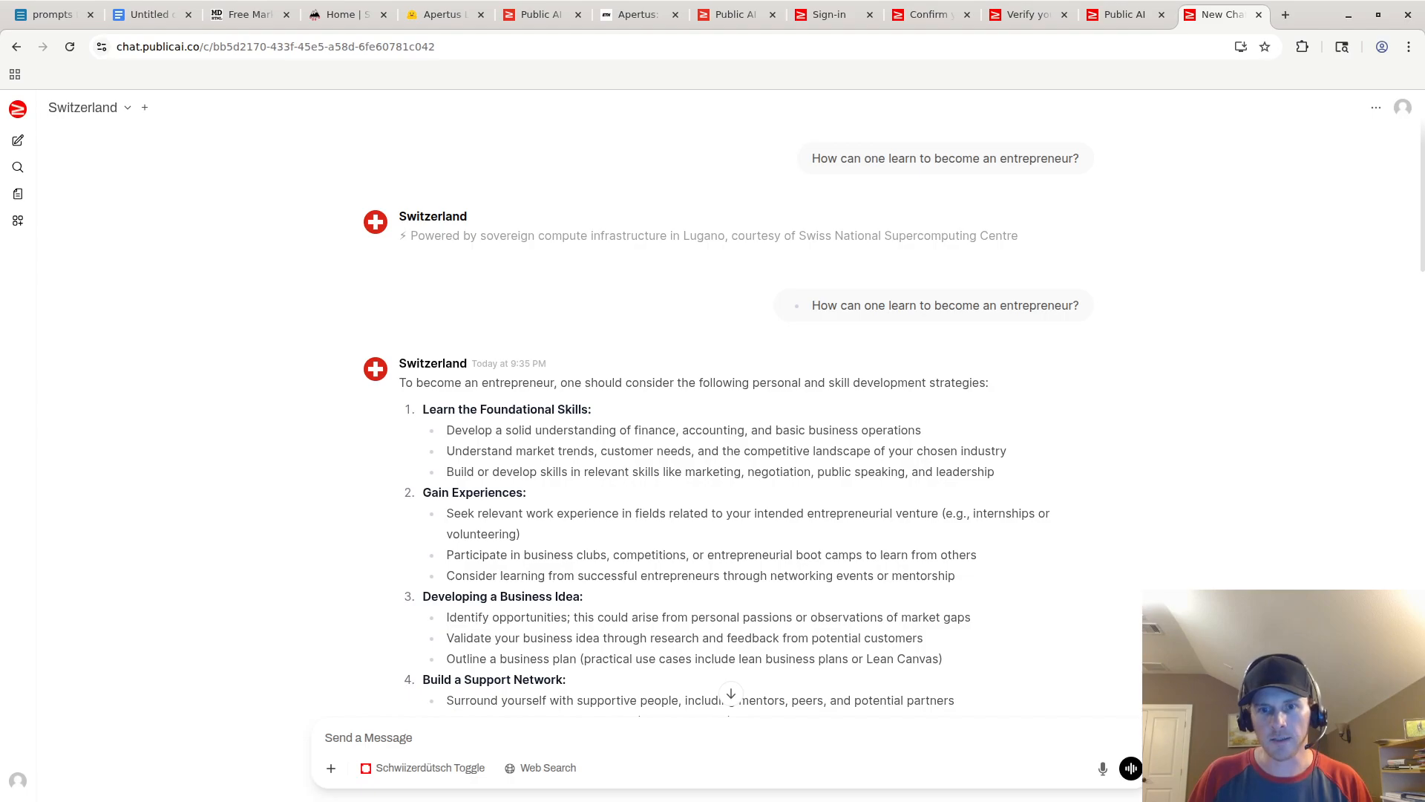
{"action": "double_click", "coordinate": [965, 472]}
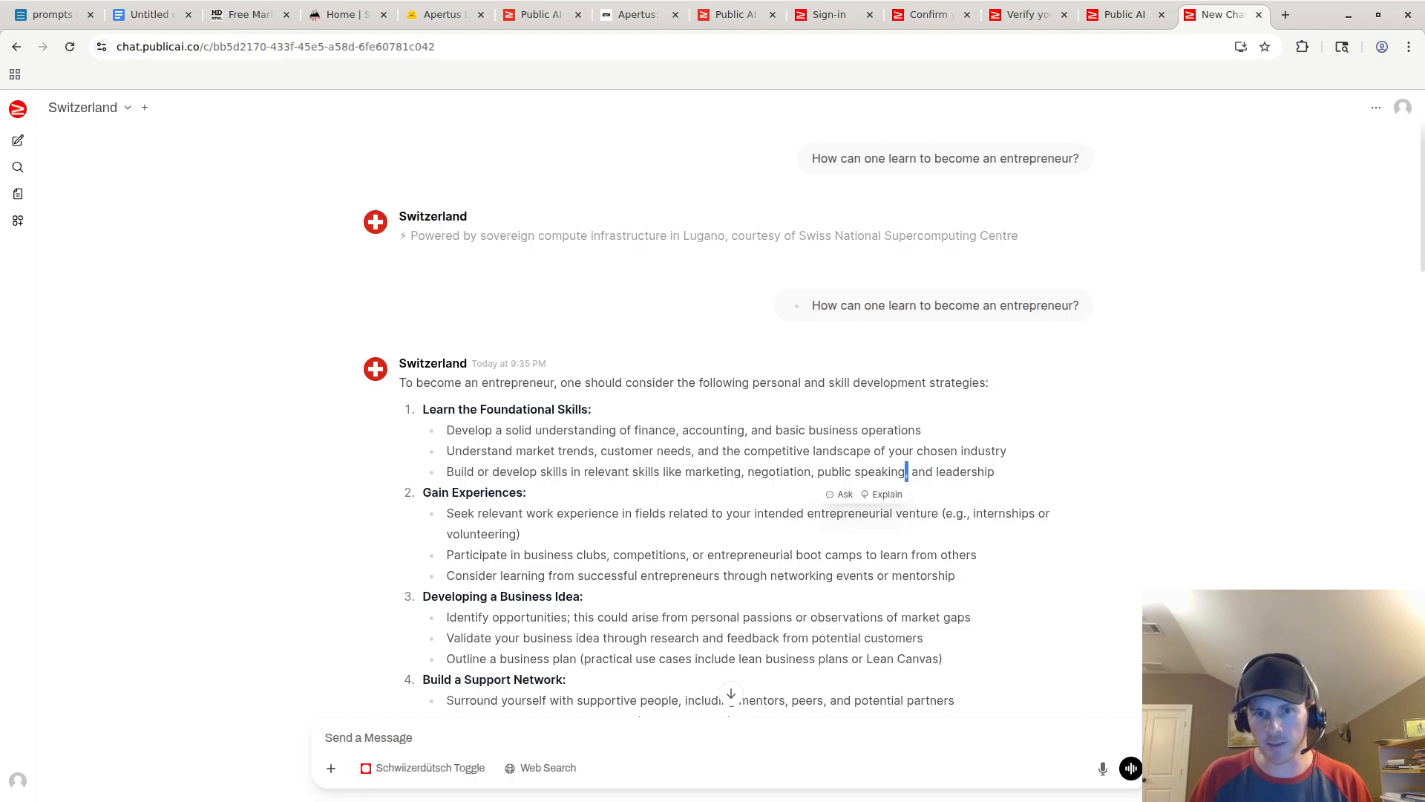
{"action": "double_click", "coordinate": [834, 473]}
{"action": "double_click", "coordinate": [879, 472]}
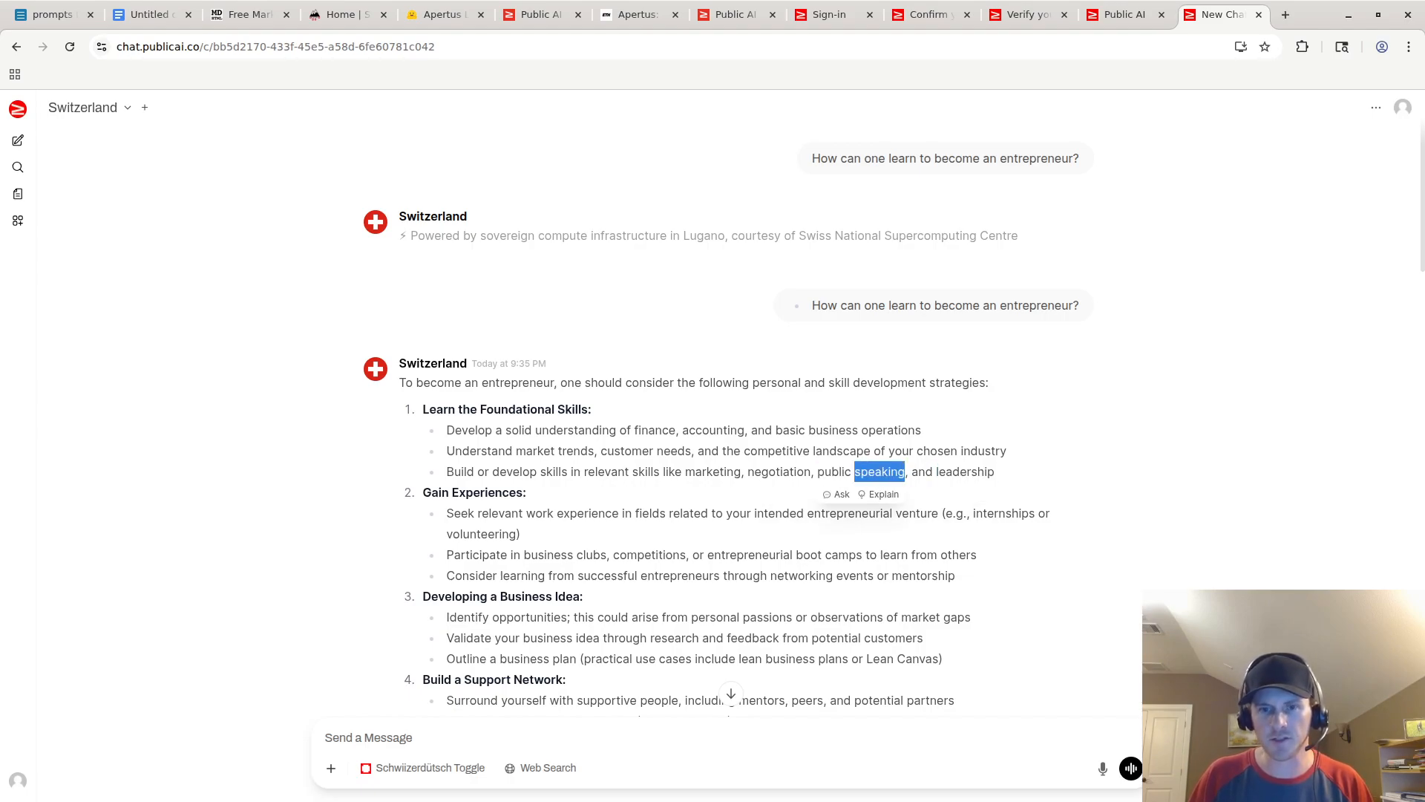
{"action": "double_click", "coordinate": [965, 472]}
{"action": "left_click", "coordinate": [965, 472]}
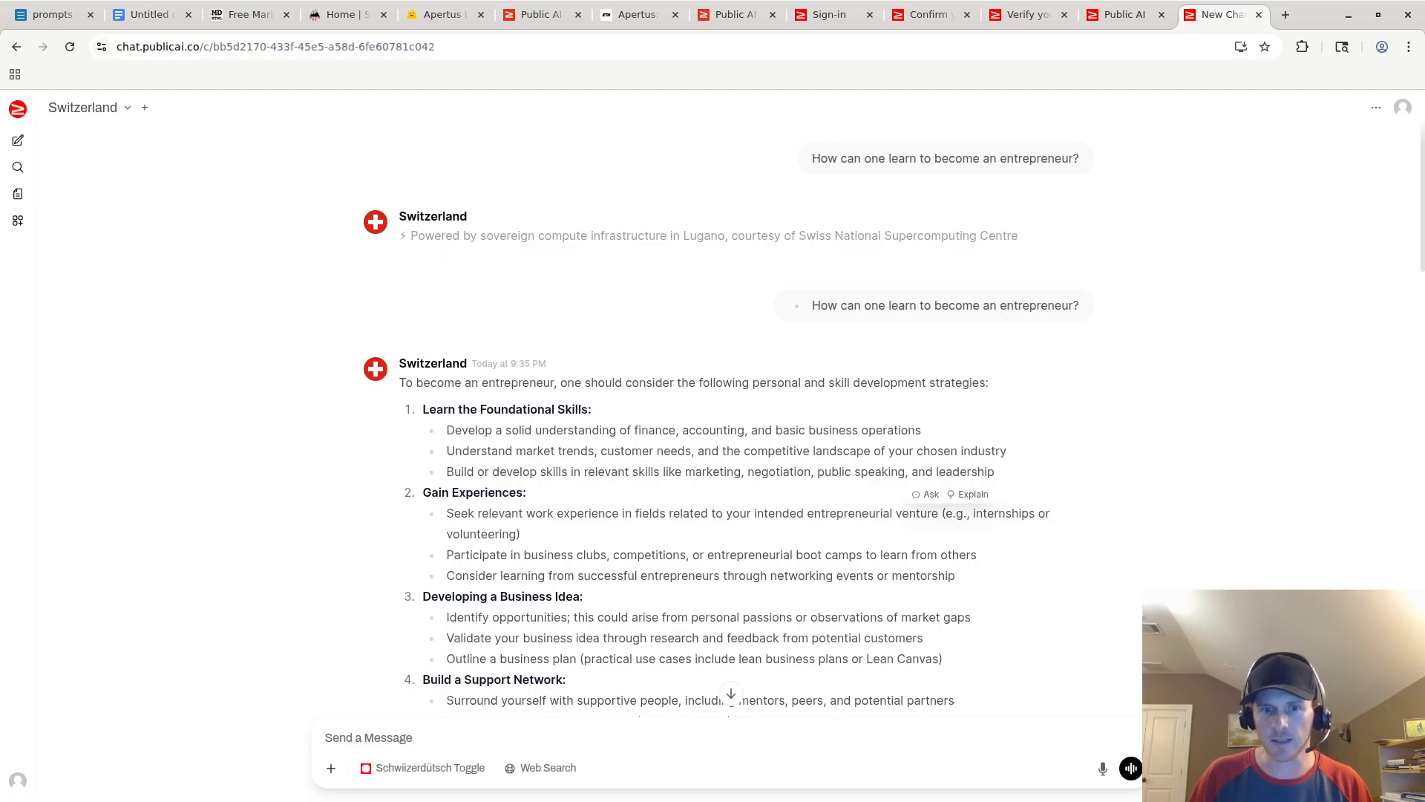
{"action": "double_click", "coordinate": [713, 472]}
{"action": "left_click", "coordinate": [713, 472]}
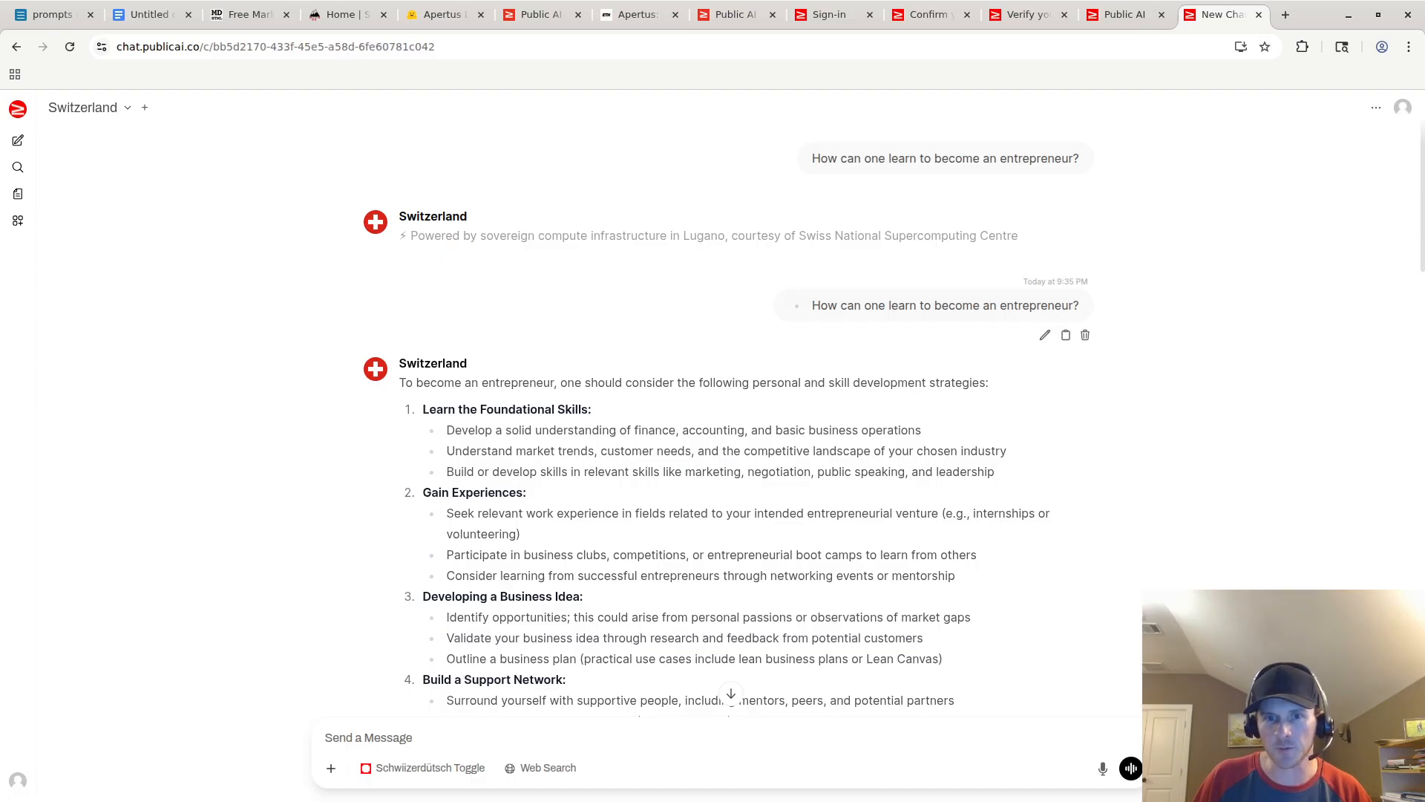
{"action": "triple_click", "coordinate": [902, 305]}
{"action": "left_click", "coordinate": [900, 404]}
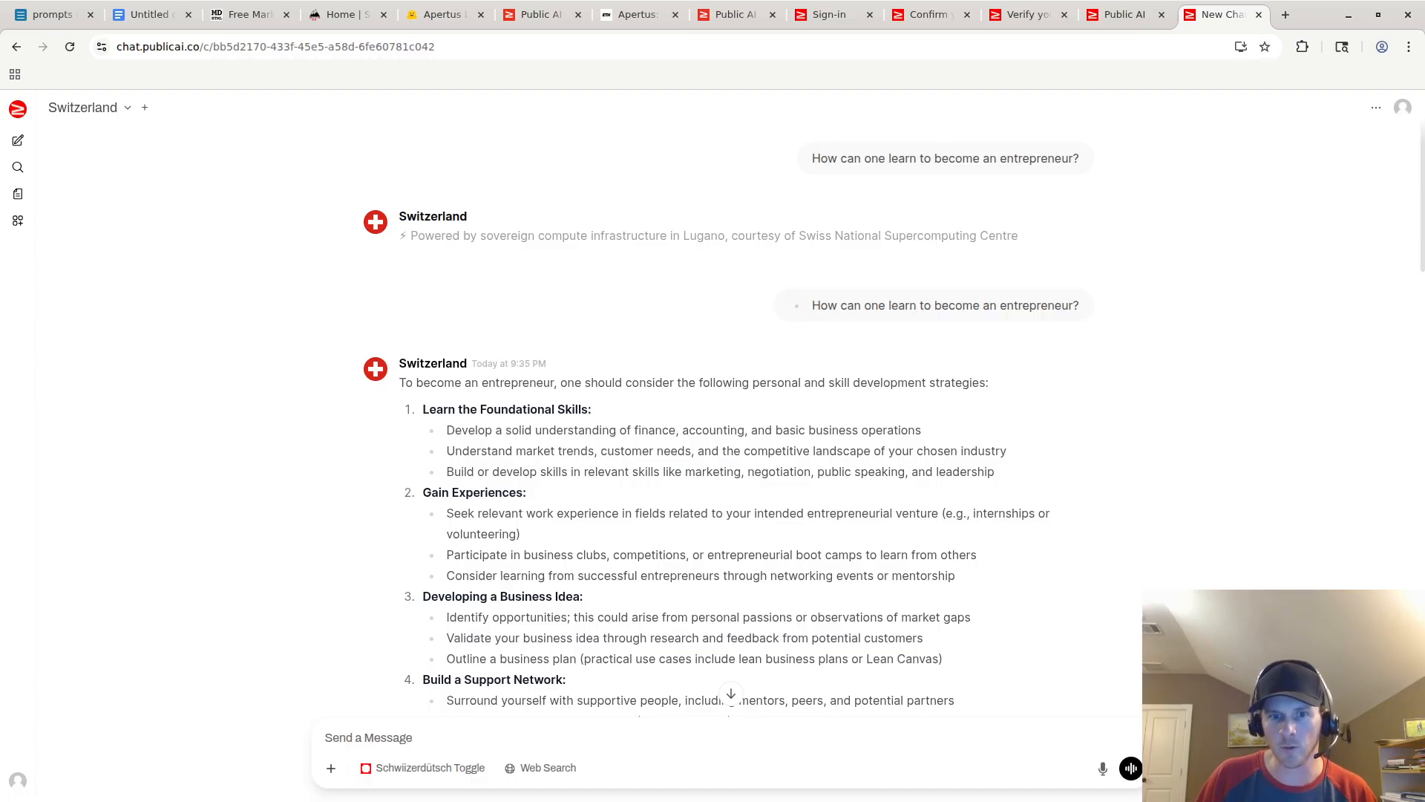
{"action": "triple_click", "coordinate": [894, 383]}
{"action": "left_click", "coordinate": [894, 385]}
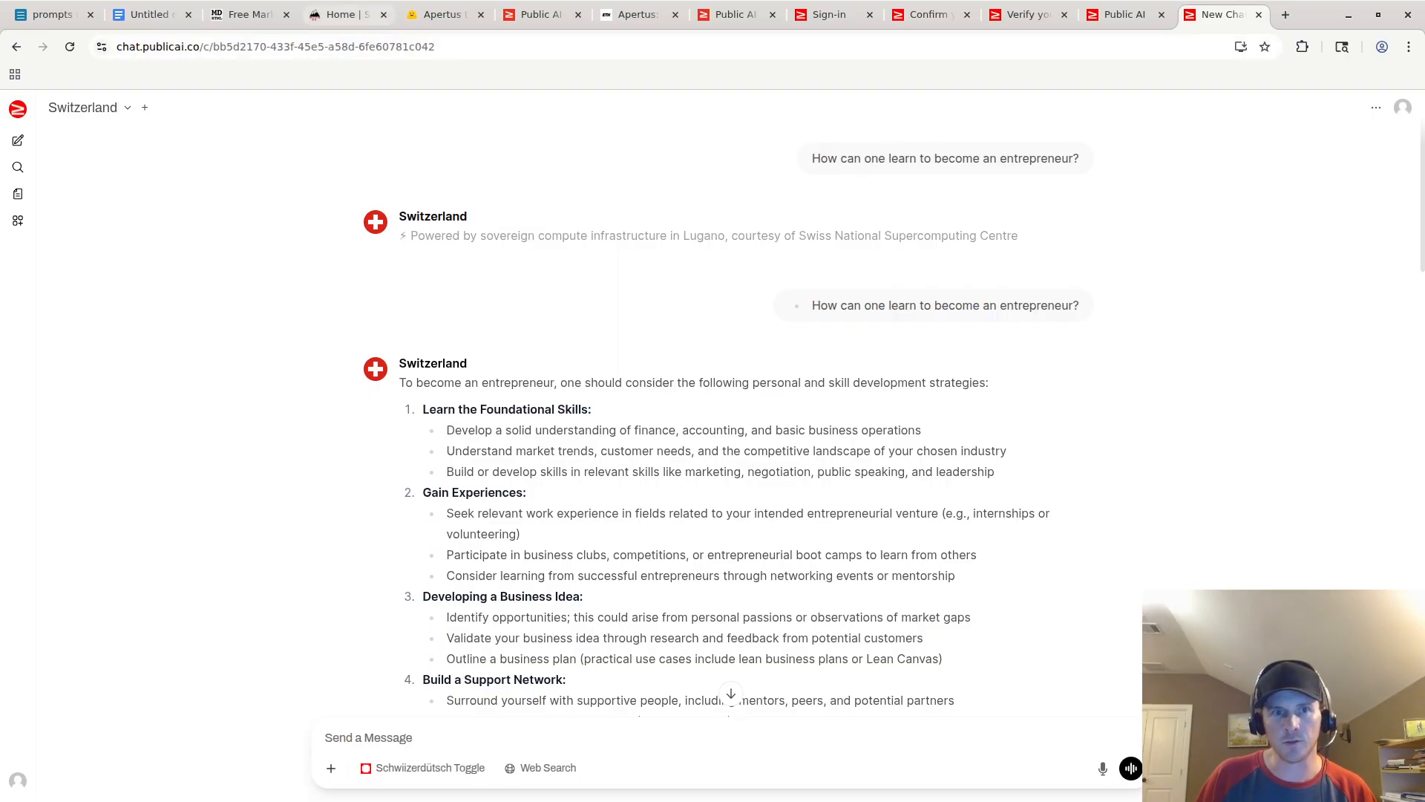
Step: Switch to the swiss-ai.org home page and read the Apertus: the SwissLLM project description
{"action": "mouse_move", "coordinate": [343, 14]}
{"action": "left_click", "coordinate": [343, 14]}
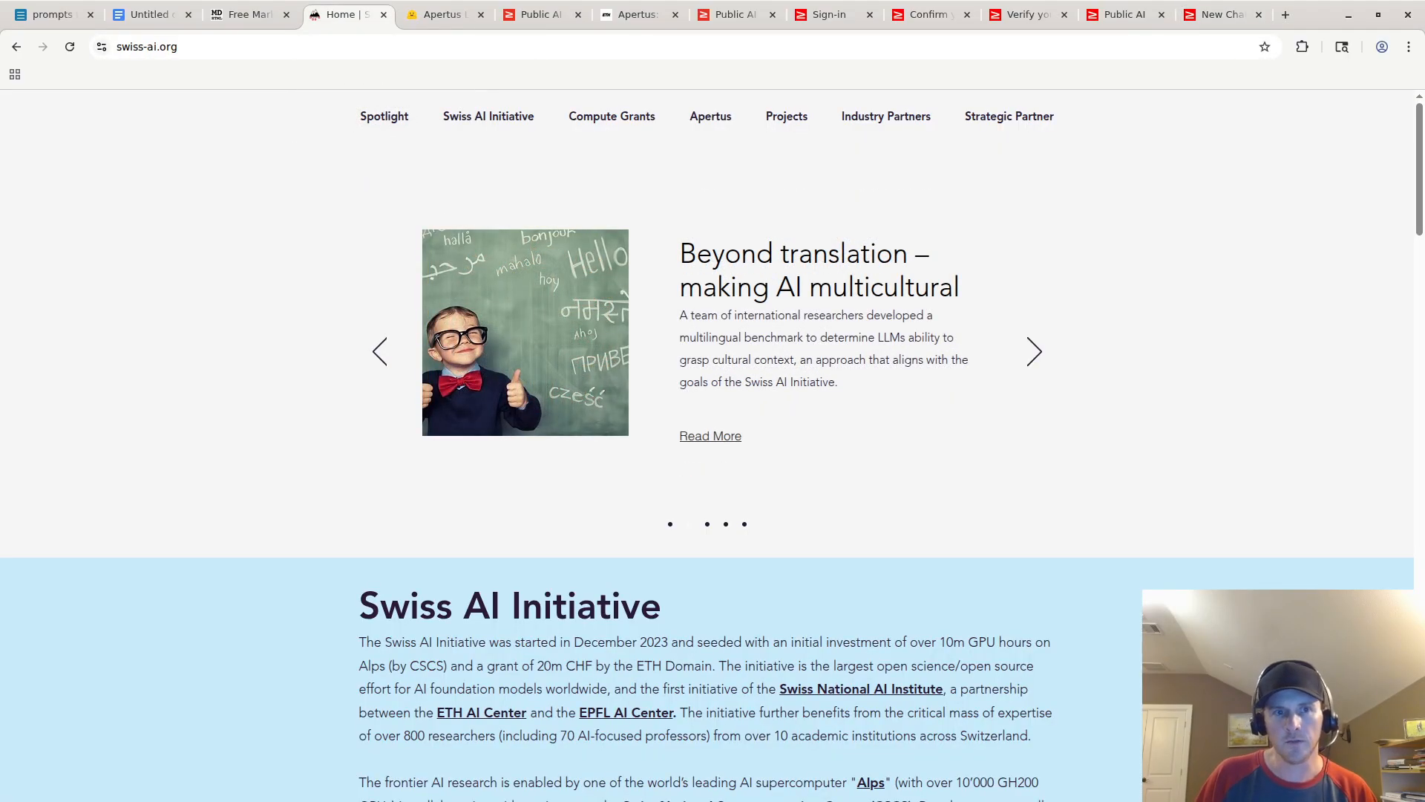
{"action": "scroll", "coordinate": [713, 446], "scroll_direction": "down", "scroll_amount": 15}
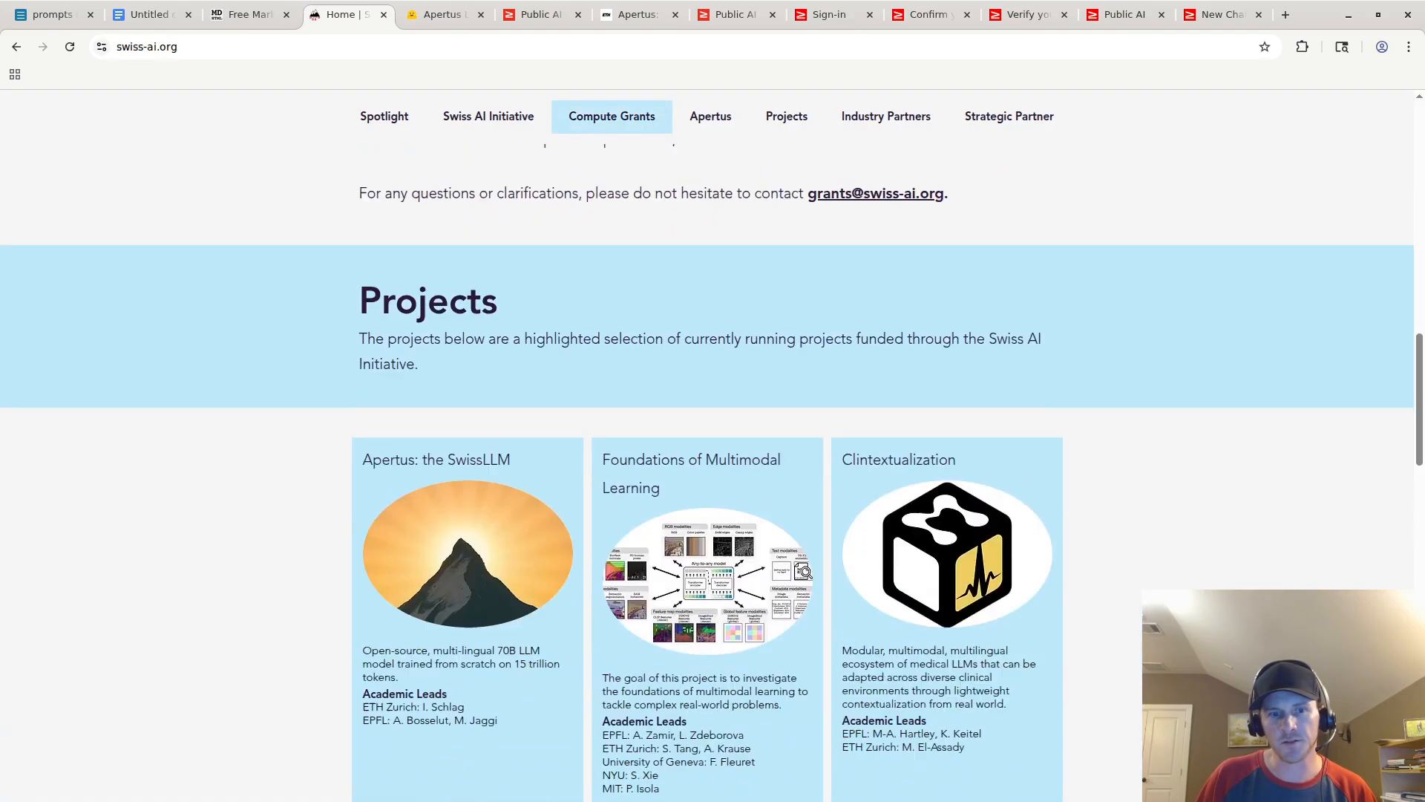
{"action": "scroll", "coordinate": [713, 473], "scroll_direction": "down", "scroll_amount": 3}
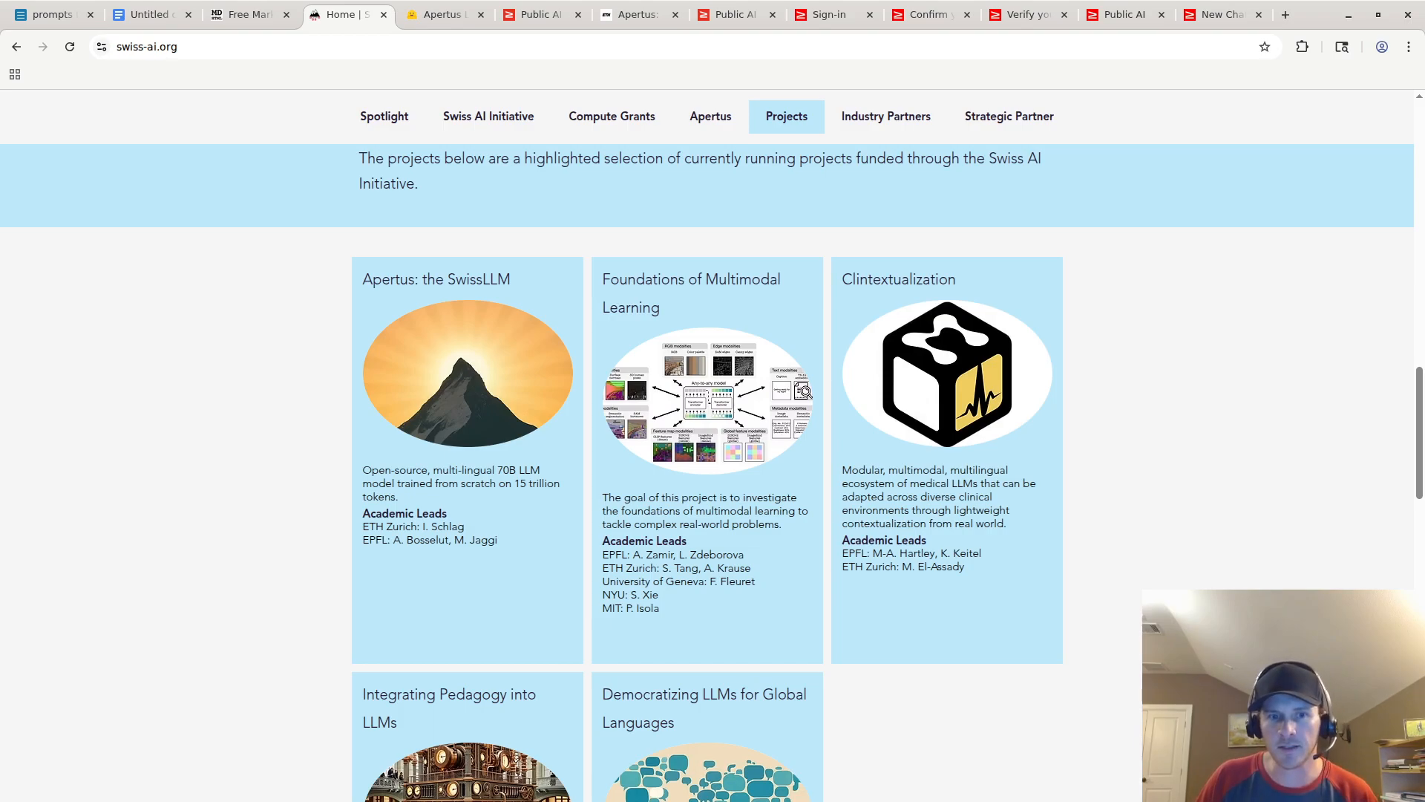
{"action": "left_click_drag", "start_coordinate": [363, 280], "coordinate": [363, 470]}
{"action": "left_click", "coordinate": [363, 470]}
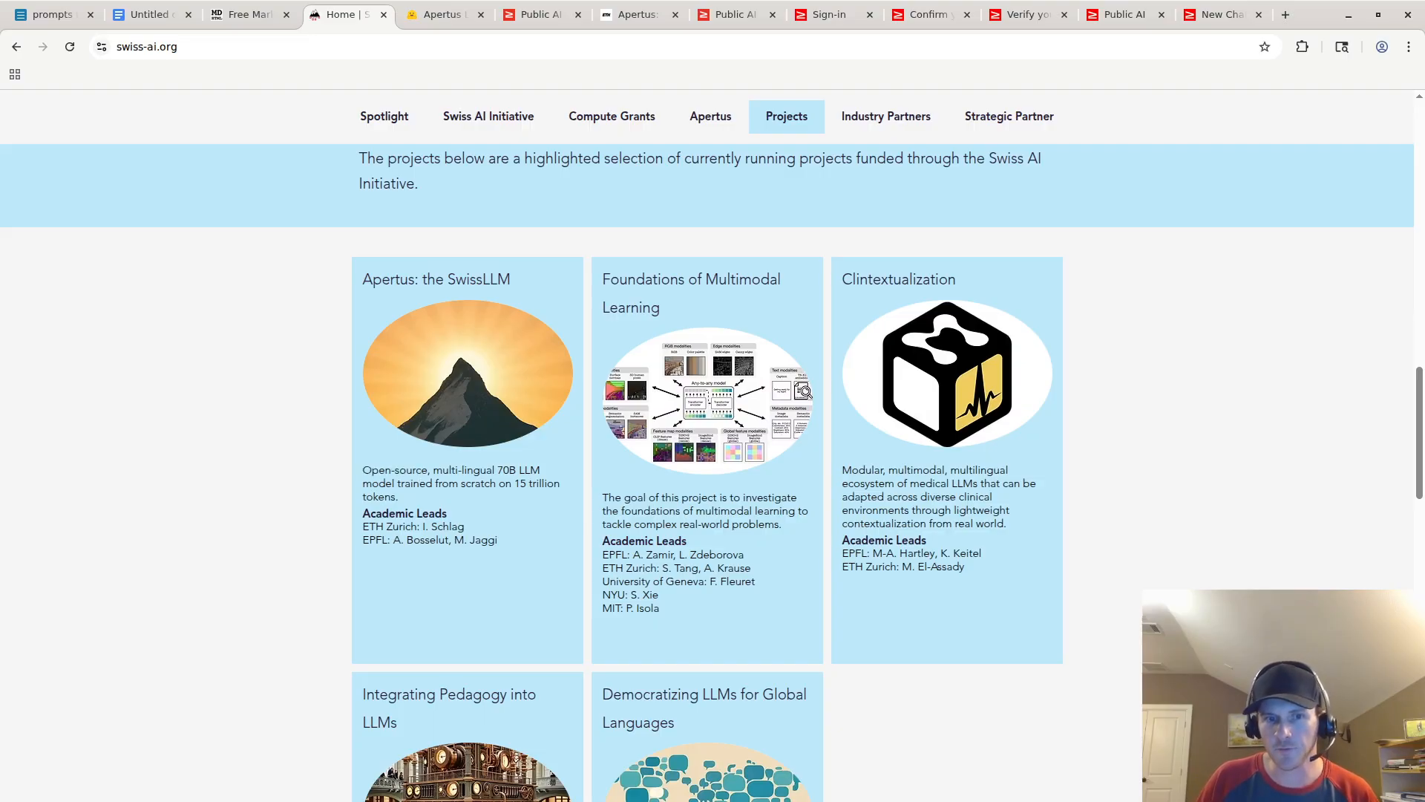
{"action": "left_click_drag", "start_coordinate": [399, 497], "coordinate": [392, 483]}
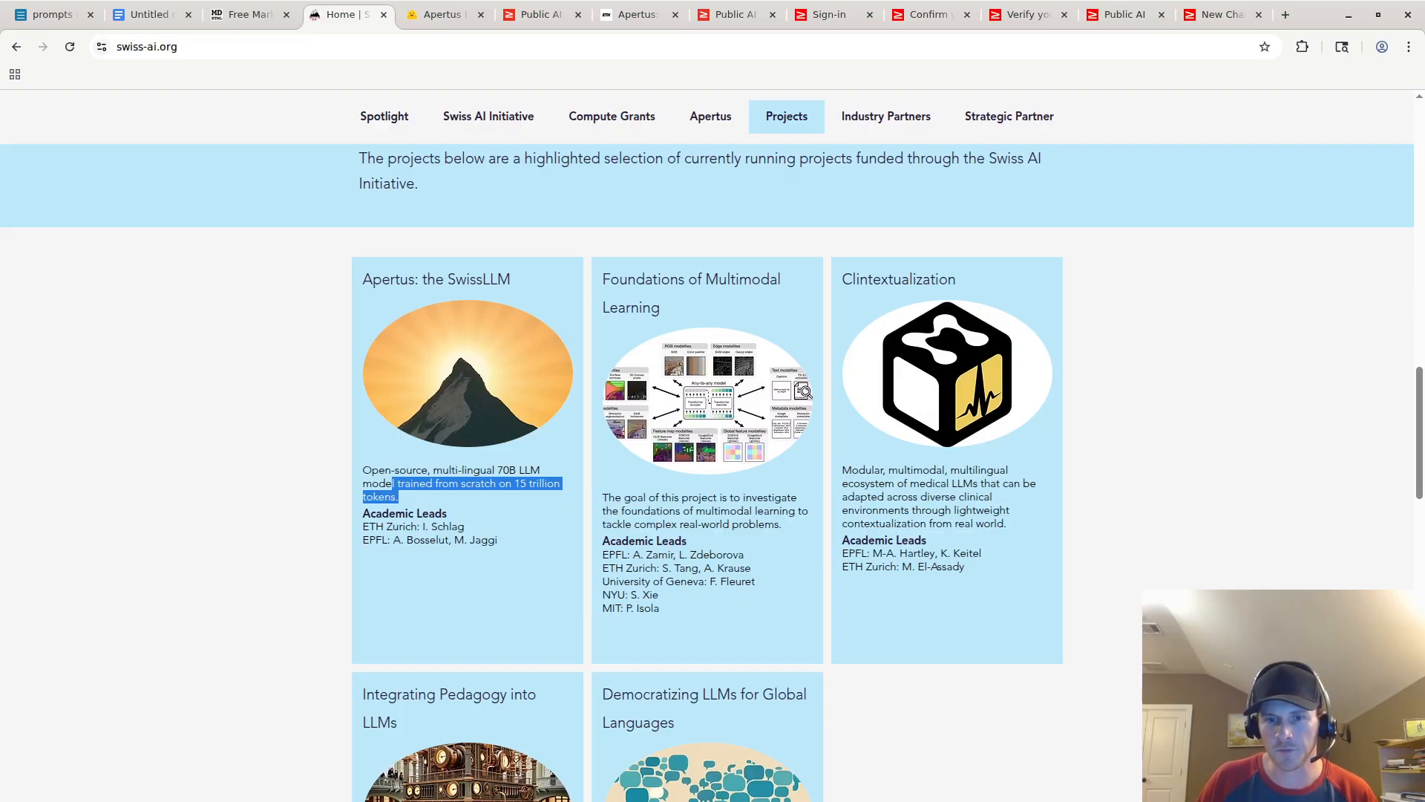
Step: Read the Swiss AI Initiative section on swiss-ai.org for its funding, researchers and partner institutions
{"action": "scroll", "coordinate": [712, 445], "scroll_direction": "down", "scroll_amount": 4}
{"action": "scroll", "coordinate": [713, 445], "scroll_direction": "up", "scroll_amount": 12}
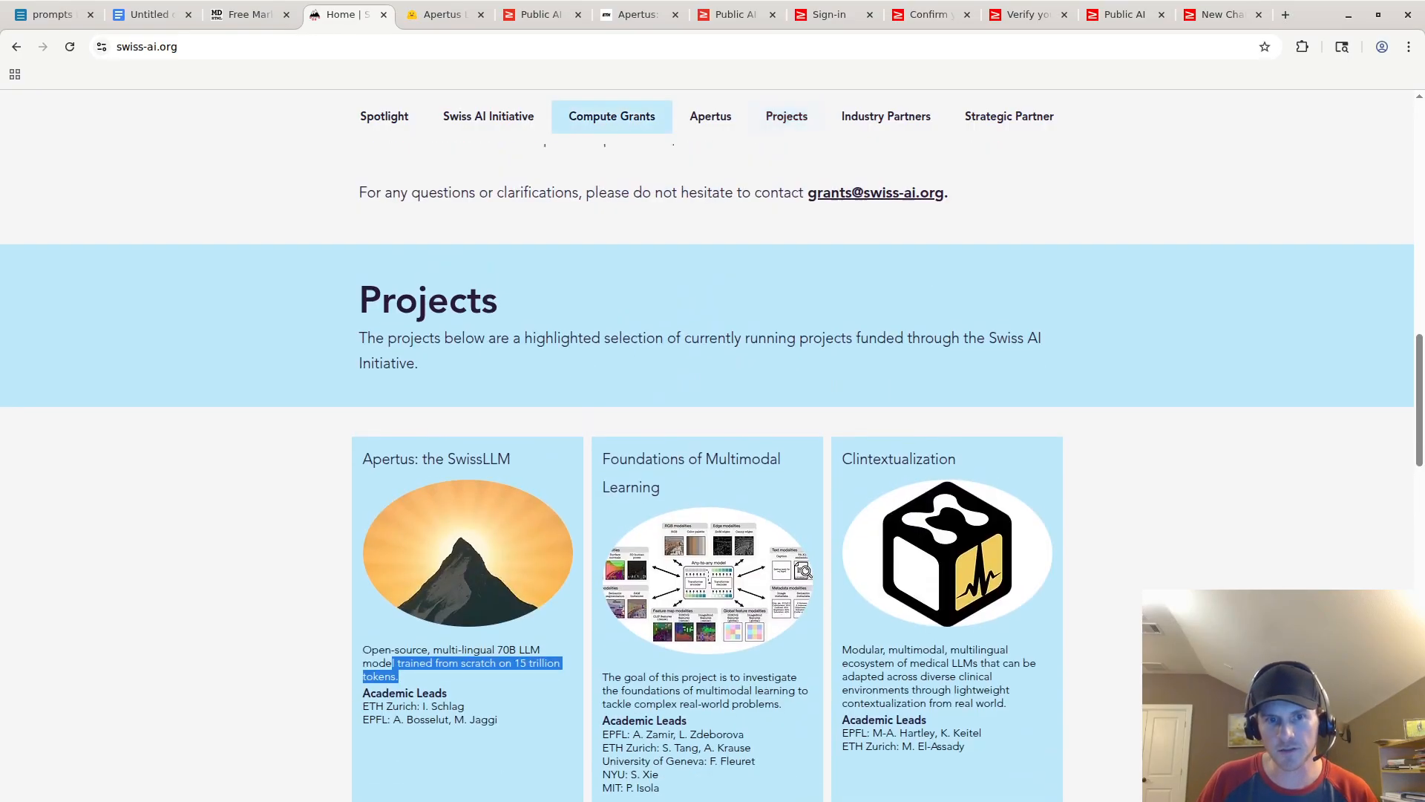
{"action": "scroll", "coordinate": [712, 445], "scroll_direction": "up", "scroll_amount": 10}
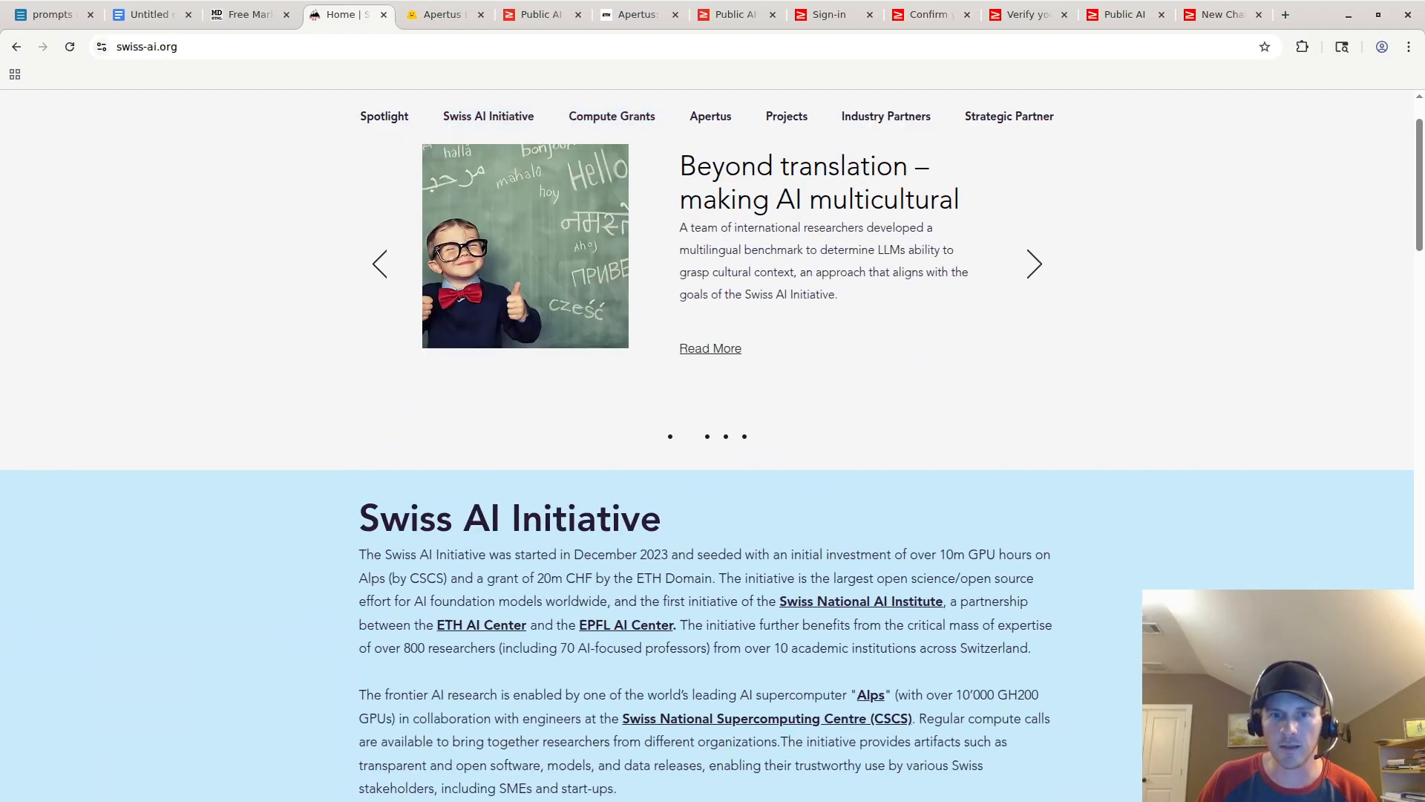
{"action": "scroll", "coordinate": [712, 445], "scroll_direction": "up", "scroll_amount": 2}
{"action": "scroll", "coordinate": [712, 445], "scroll_direction": "down", "scroll_amount": 3}
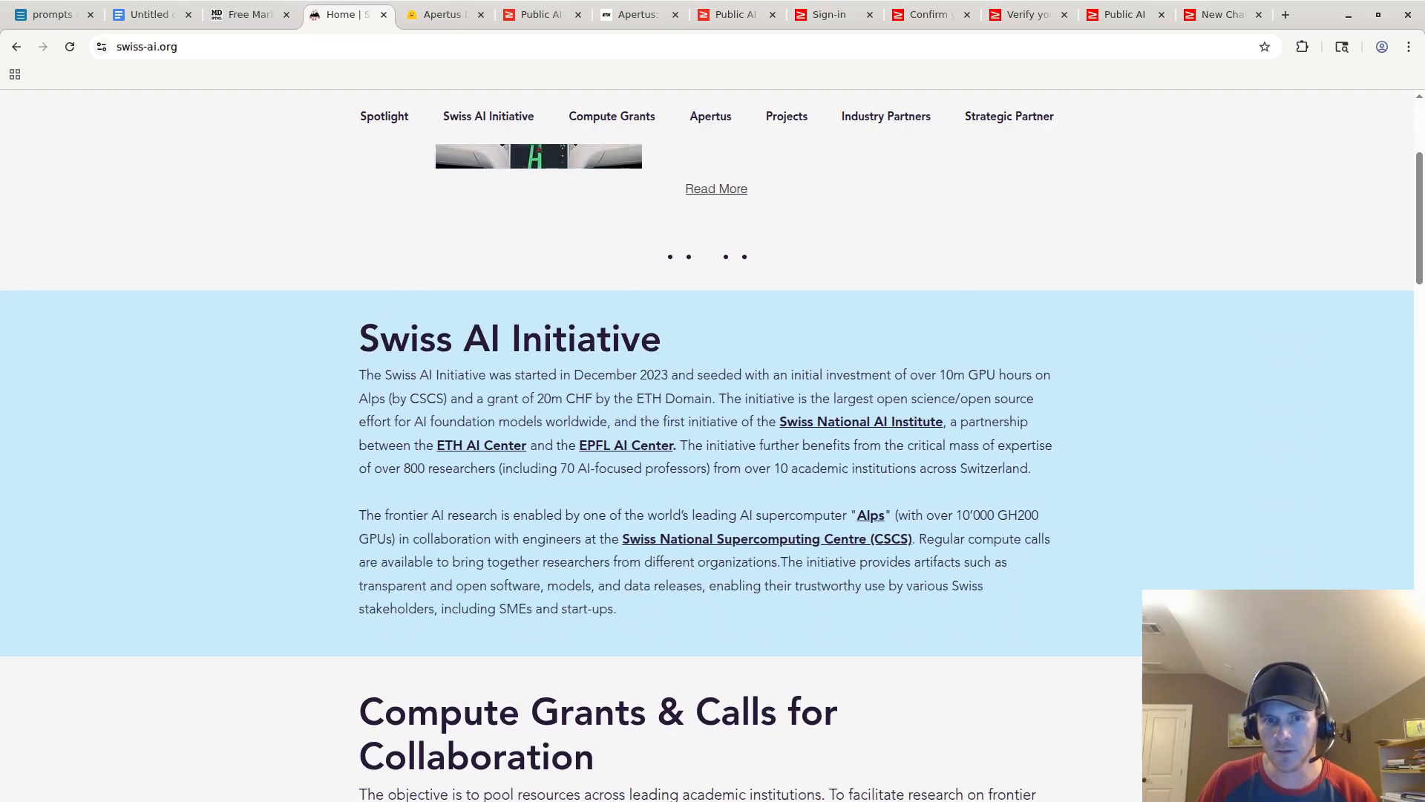
{"action": "triple_click", "coordinate": [617, 562]}
{"action": "double_click", "coordinate": [536, 515]}
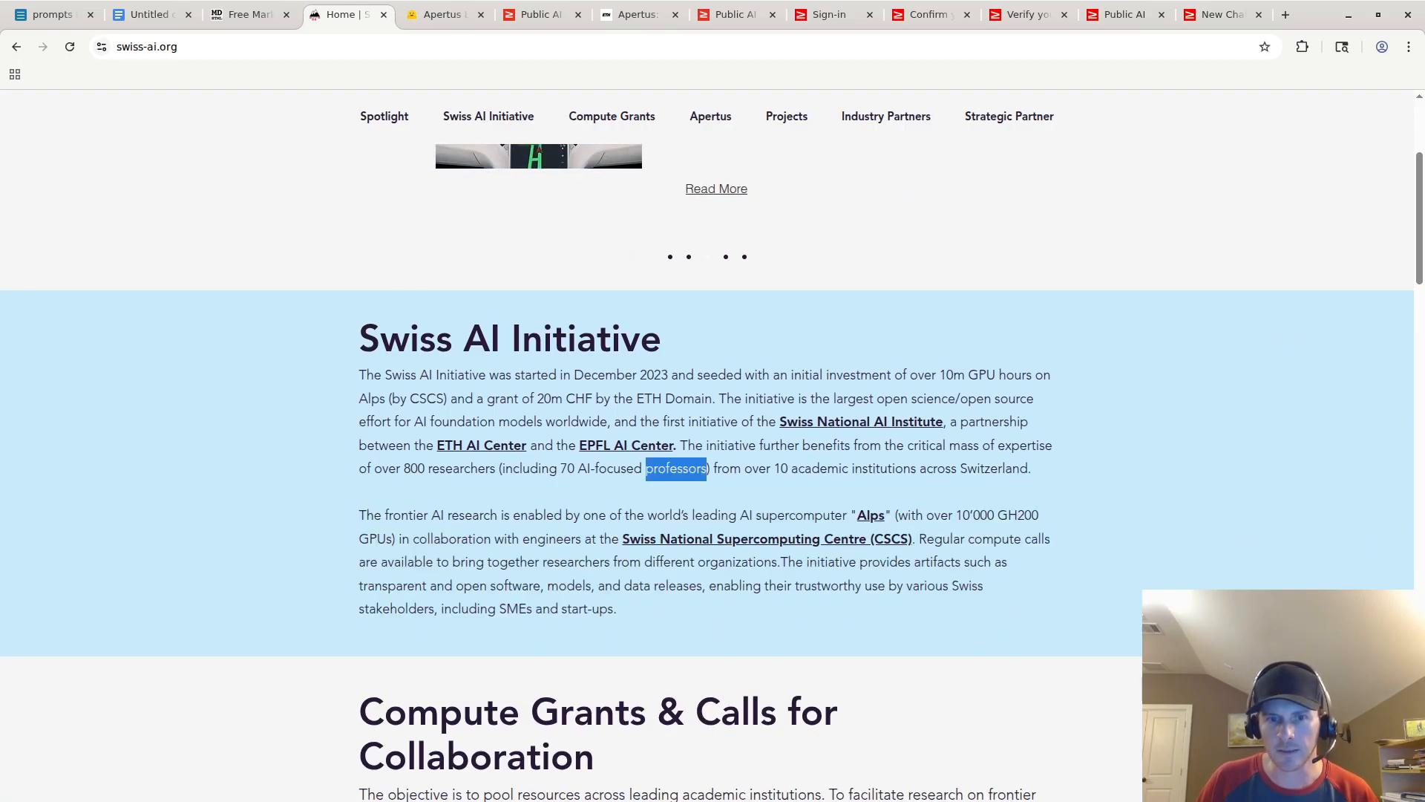
{"action": "triple_click", "coordinate": [677, 468]}
{"action": "double_click", "coordinate": [819, 469]}
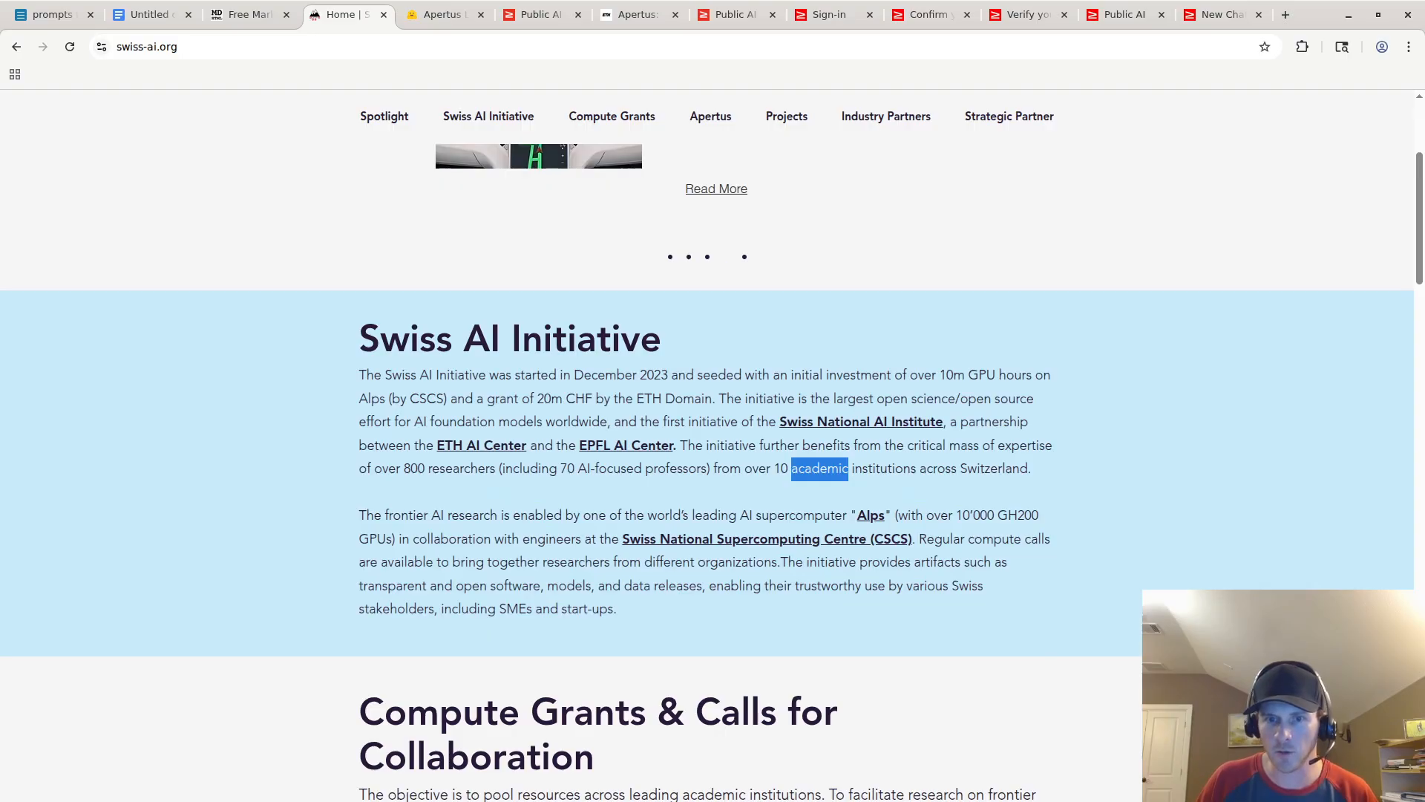
{"action": "double_click", "coordinate": [713, 421]}
{"action": "left_click", "coordinate": [564, 398]}
{"action": "double_click", "coordinate": [649, 399]}
{"action": "double_click", "coordinate": [688, 398]}
{"action": "left_click", "coordinate": [743, 399]}
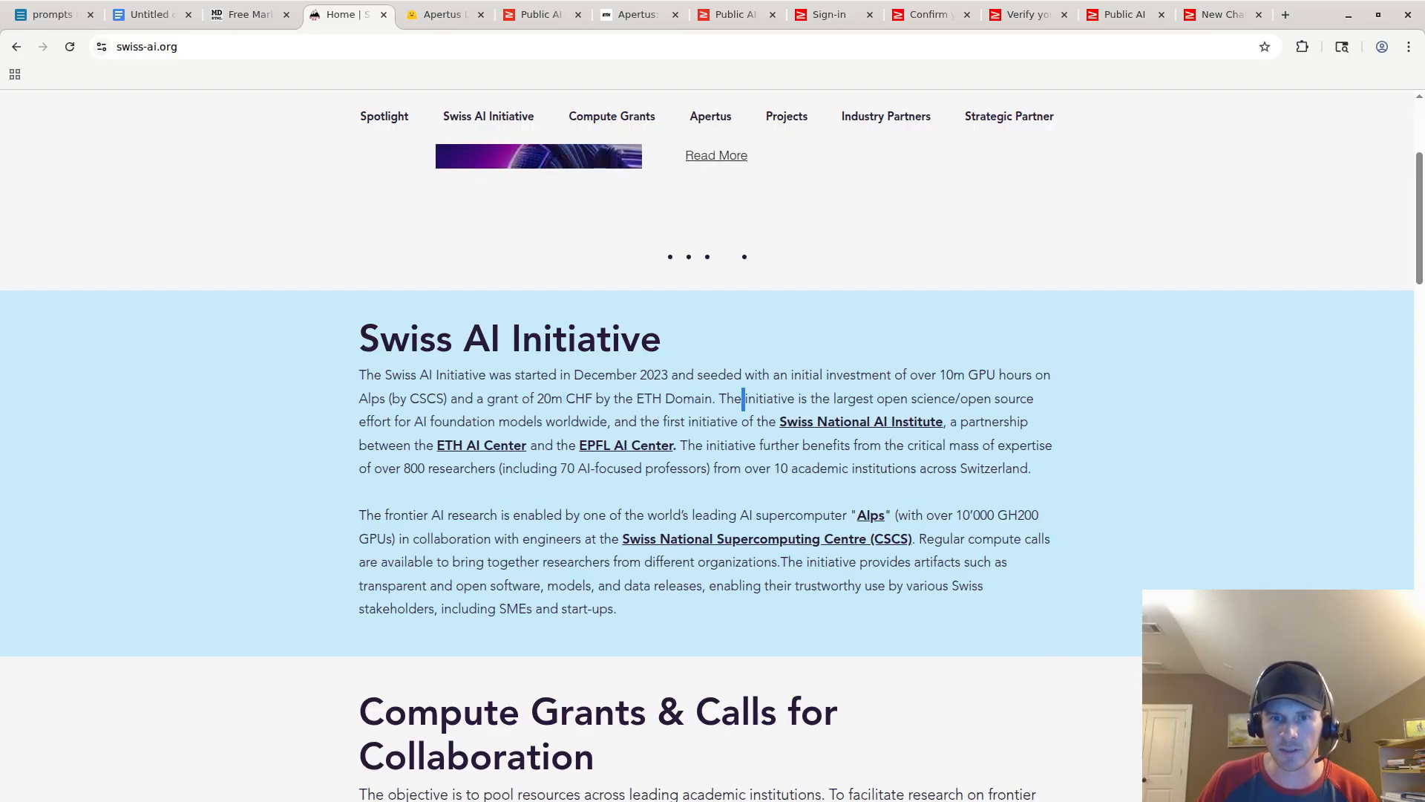
Step: Examine the Compute Grants & Calls for Collaboration section, especially the GPU hours offered, and continue to the project cards
{"action": "scroll", "coordinate": [743, 398], "scroll_direction": "down", "scroll_amount": 6}
{"action": "double_click", "coordinate": [609, 398]}
{"action": "triple_click", "coordinate": [609, 399]}
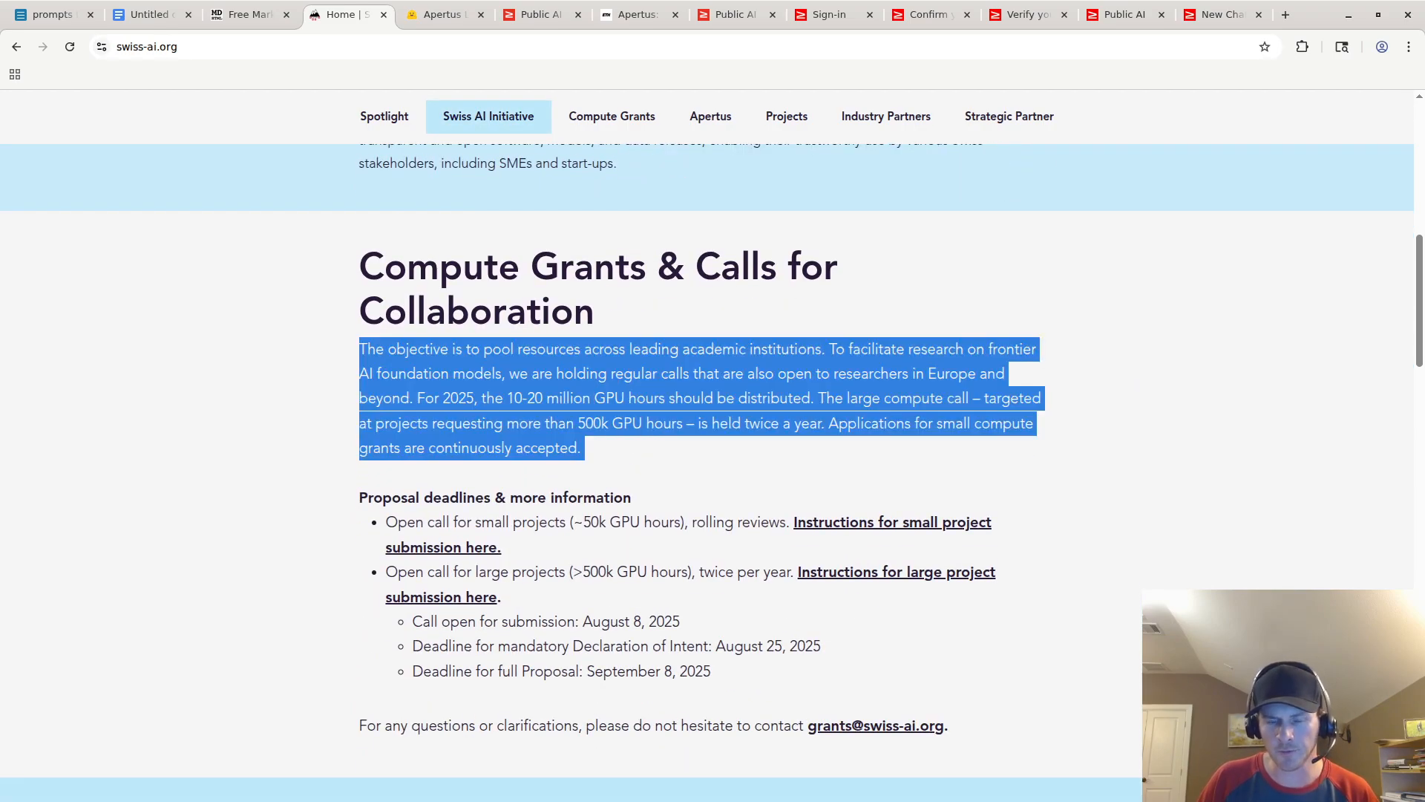
{"action": "double_click", "coordinate": [665, 423]}
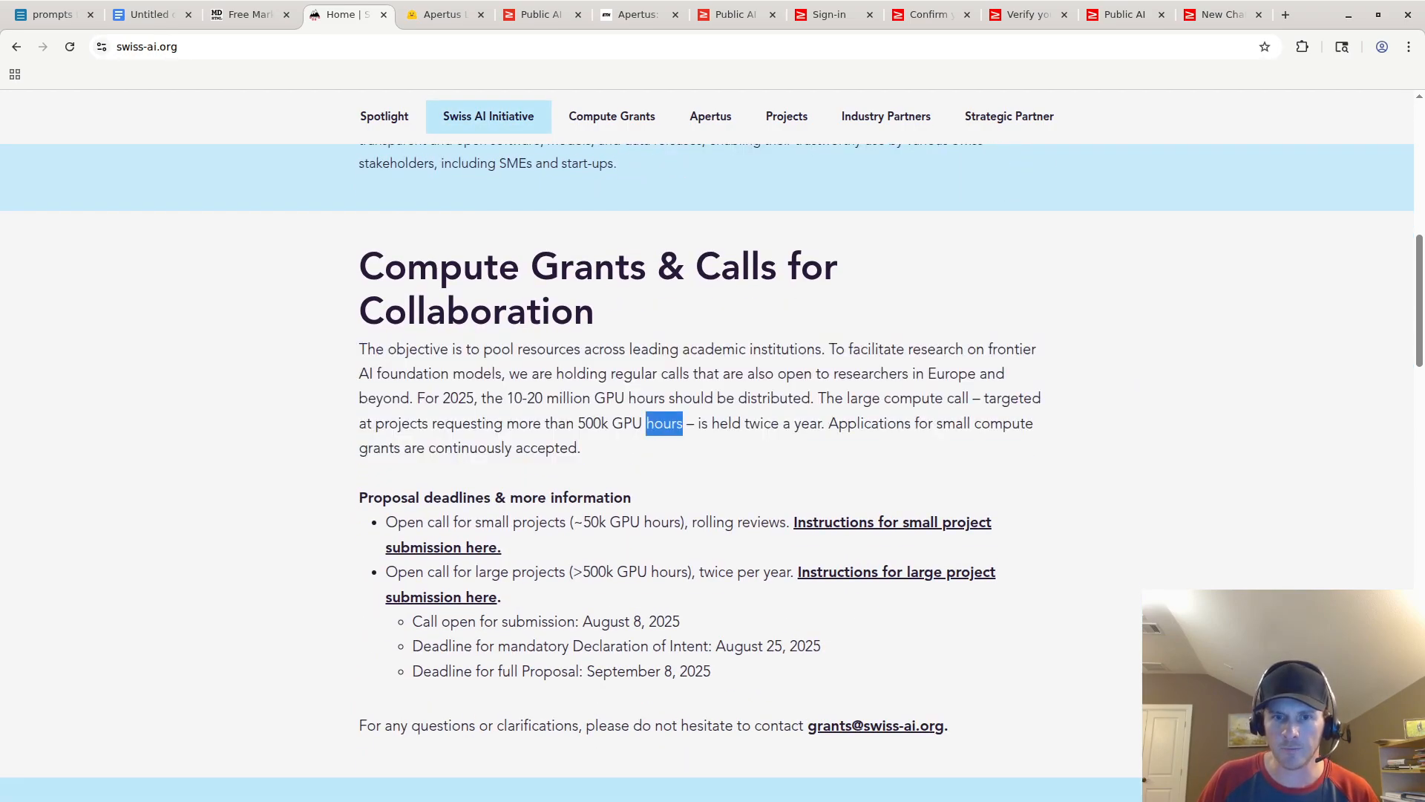
{"action": "left_click", "coordinate": [665, 423]}
{"action": "double_click", "coordinate": [726, 423]}
{"action": "double_click", "coordinate": [774, 399]}
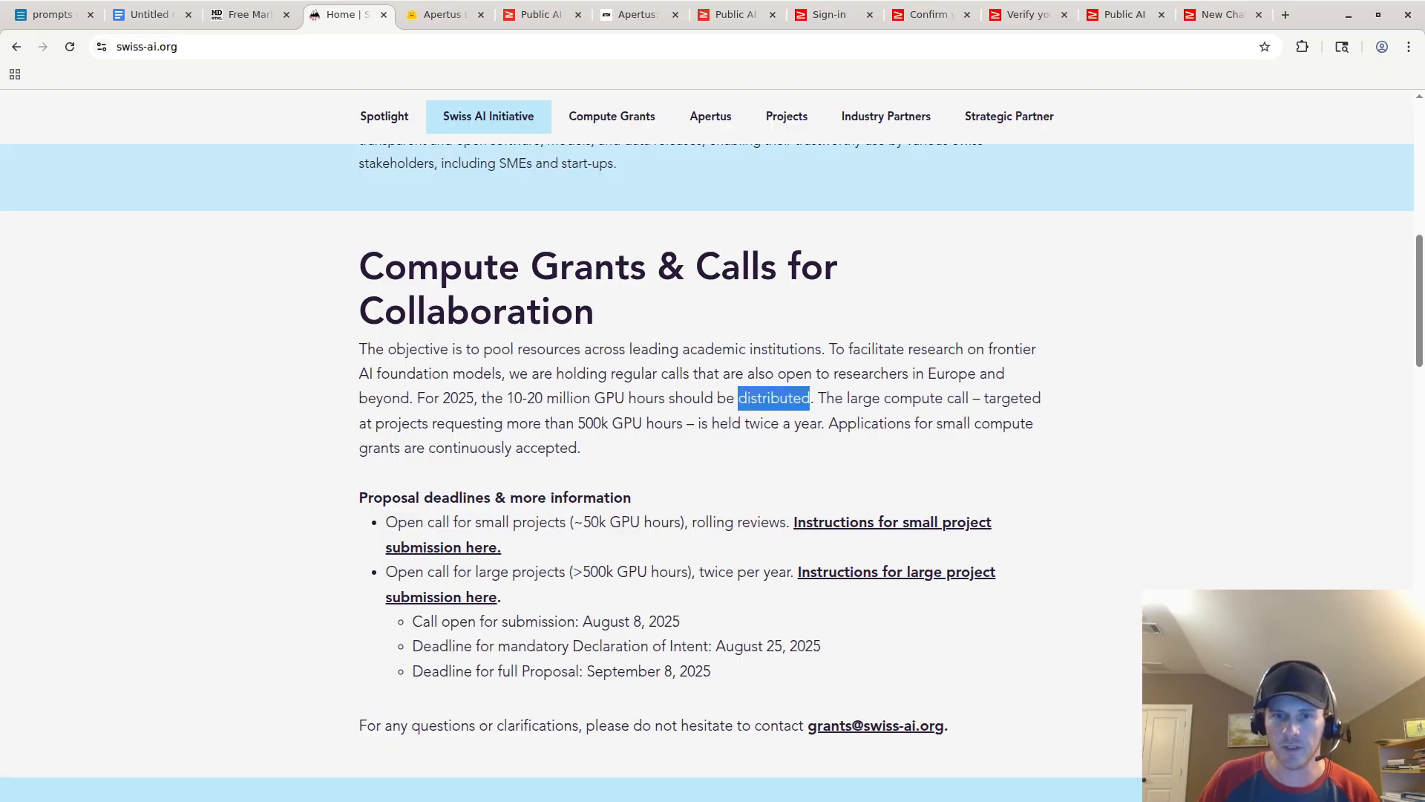
{"action": "double_click", "coordinate": [646, 399]}
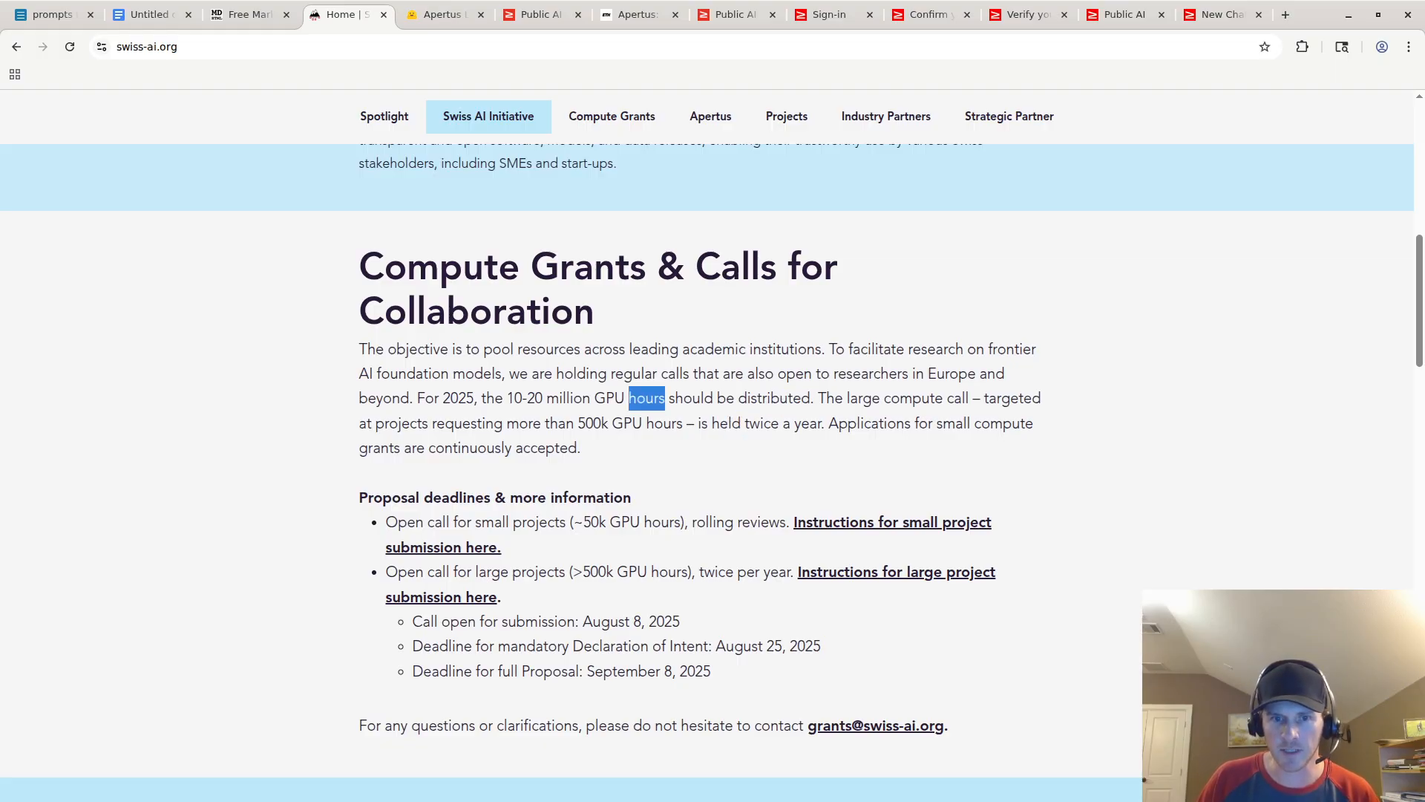
{"action": "double_click", "coordinate": [609, 398]}
{"action": "double_click", "coordinate": [691, 398]}
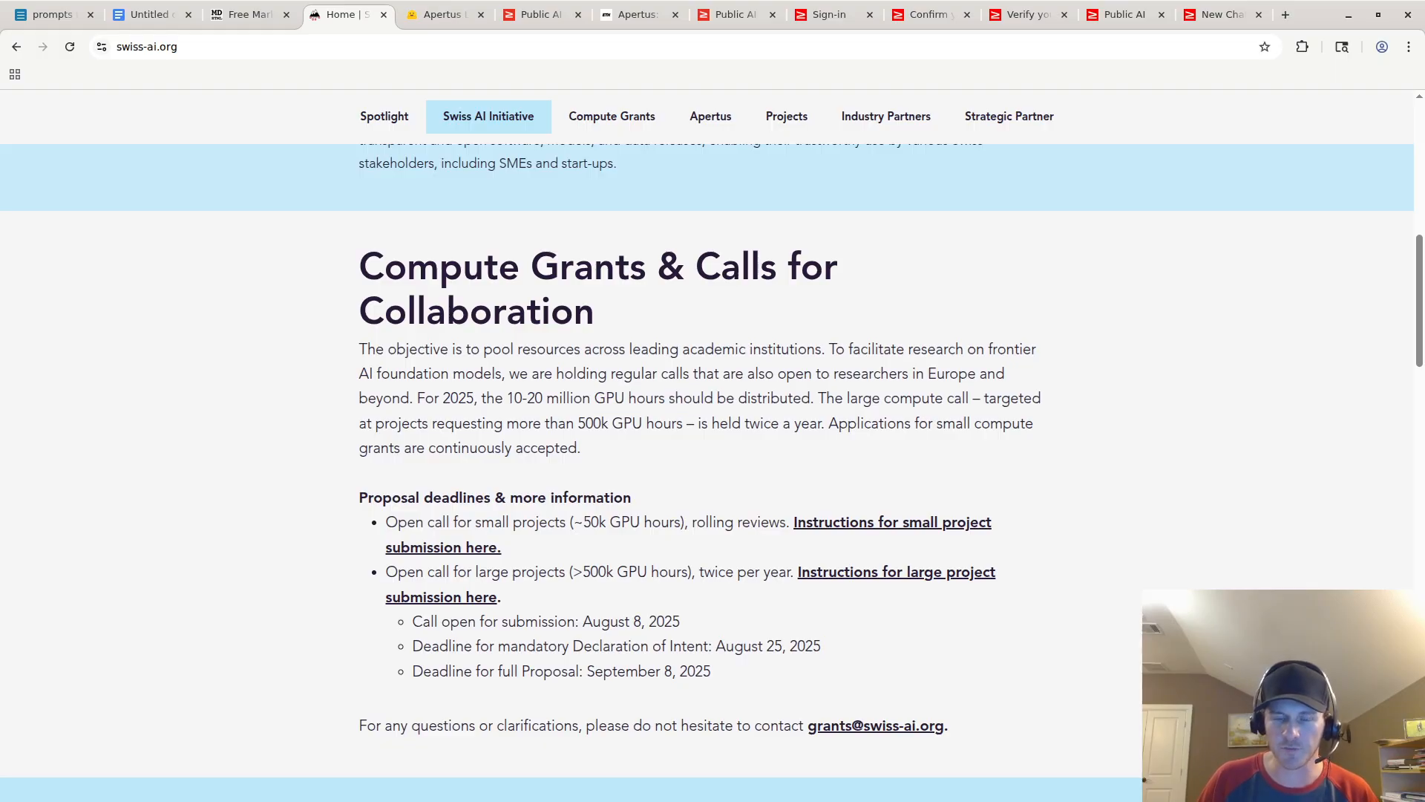
{"action": "double_click", "coordinate": [774, 398]}
{"action": "double_click", "coordinate": [863, 398]}
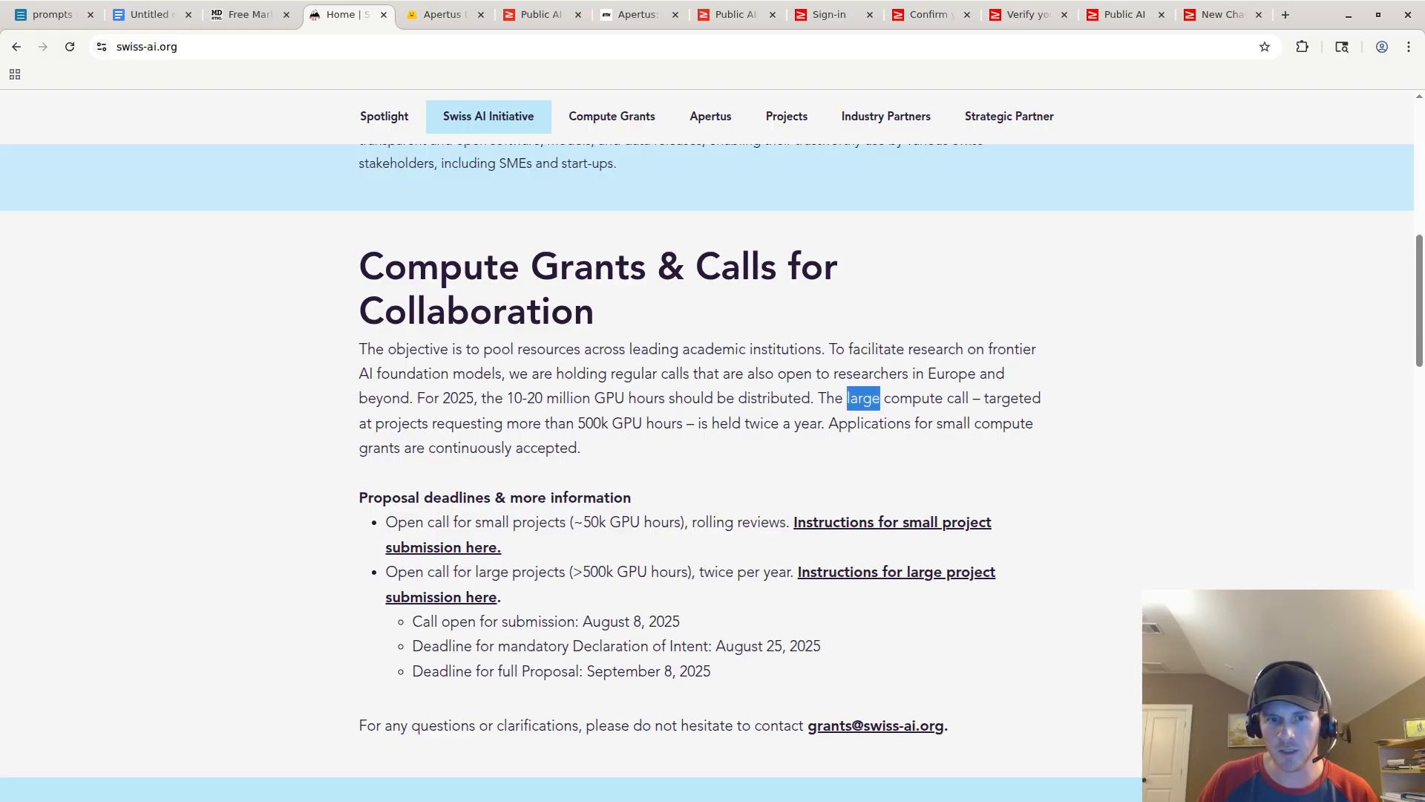
{"action": "scroll", "coordinate": [706, 479], "scroll_direction": "down", "scroll_amount": 10}
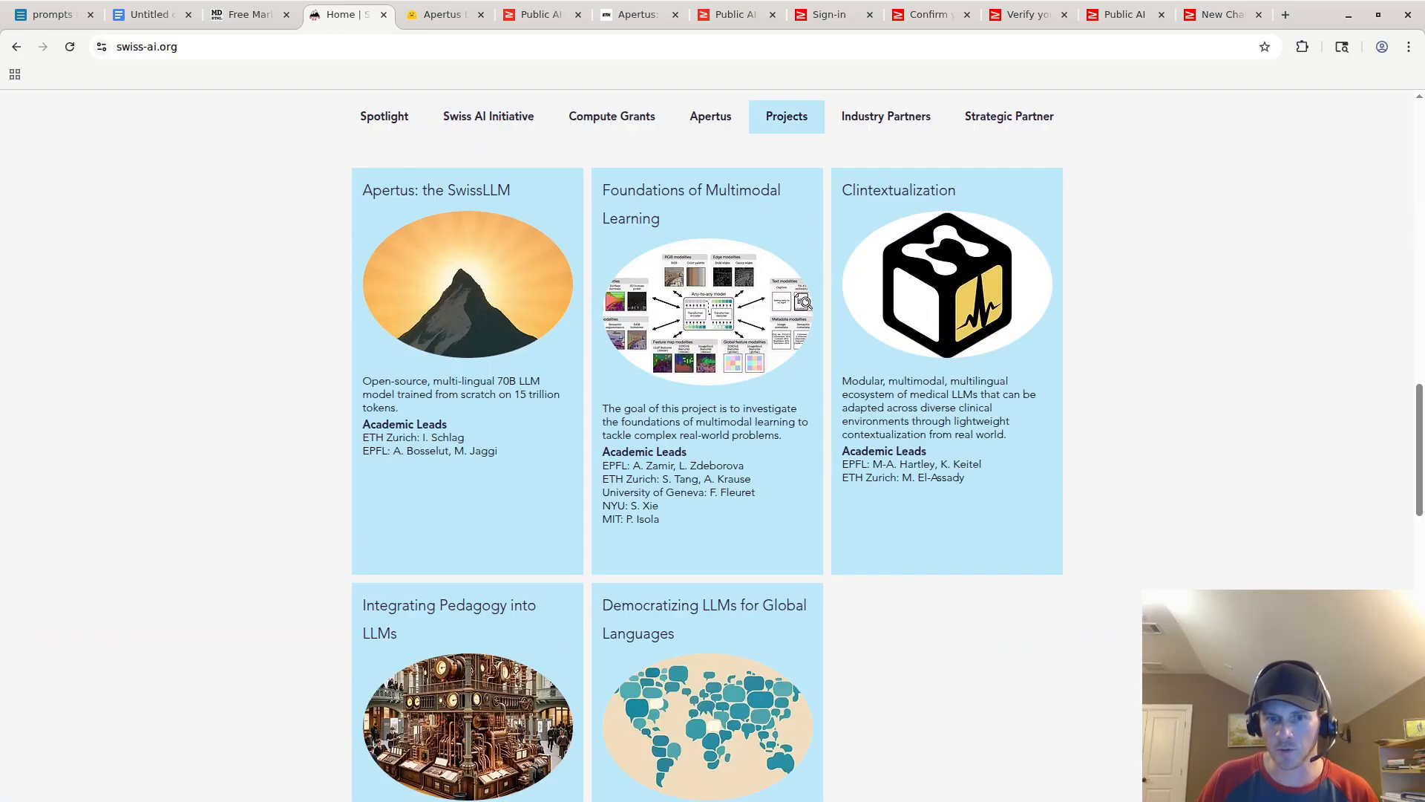
Step: Switch to the Hugging Face Apertus LLM collection and open the swiss-ai/Apertus-70B-Instruct-2509 model page in a new tab
{"action": "key", "text": "ctrl+Tab"}
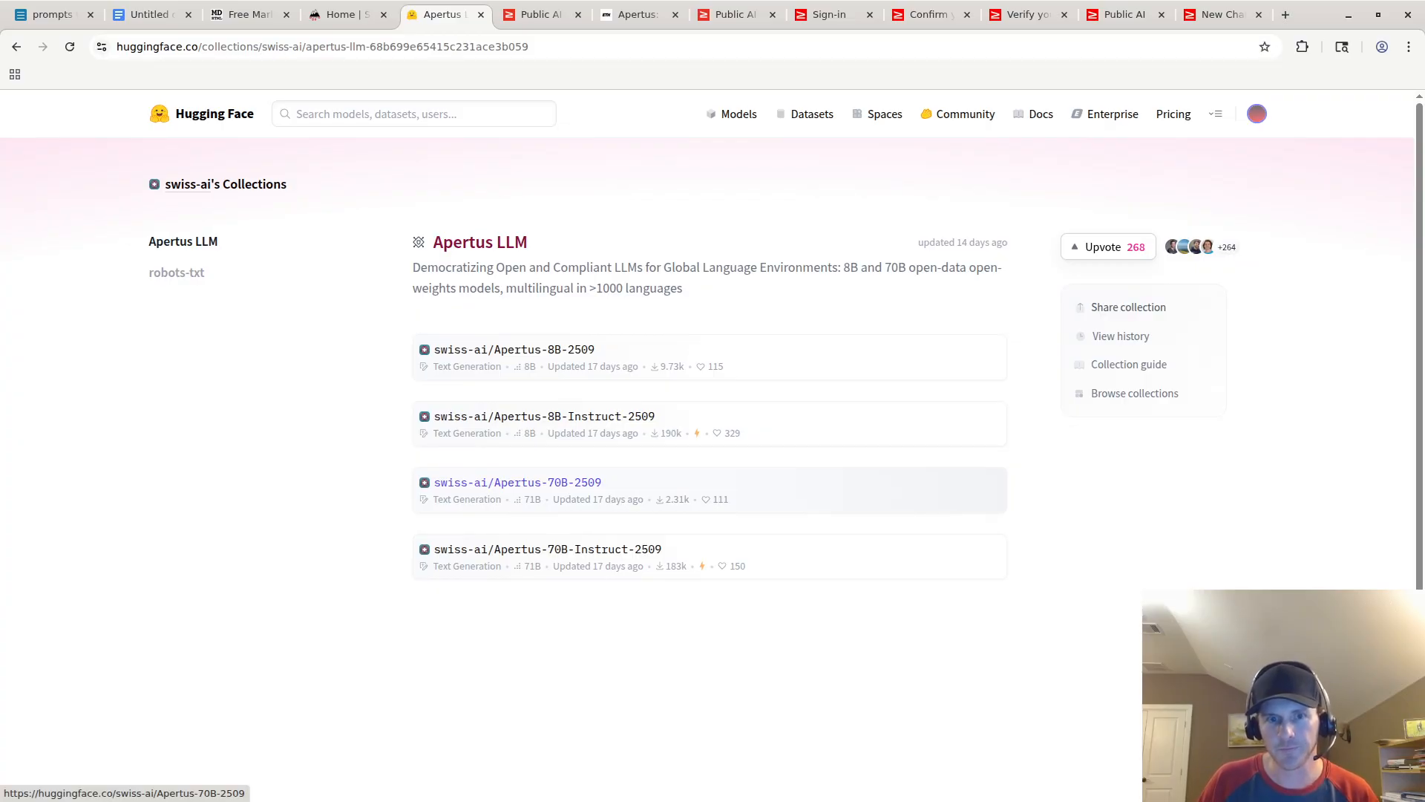
{"action": "right_click", "coordinate": [534, 548]}
{"action": "left_click", "coordinate": [571, 553]}
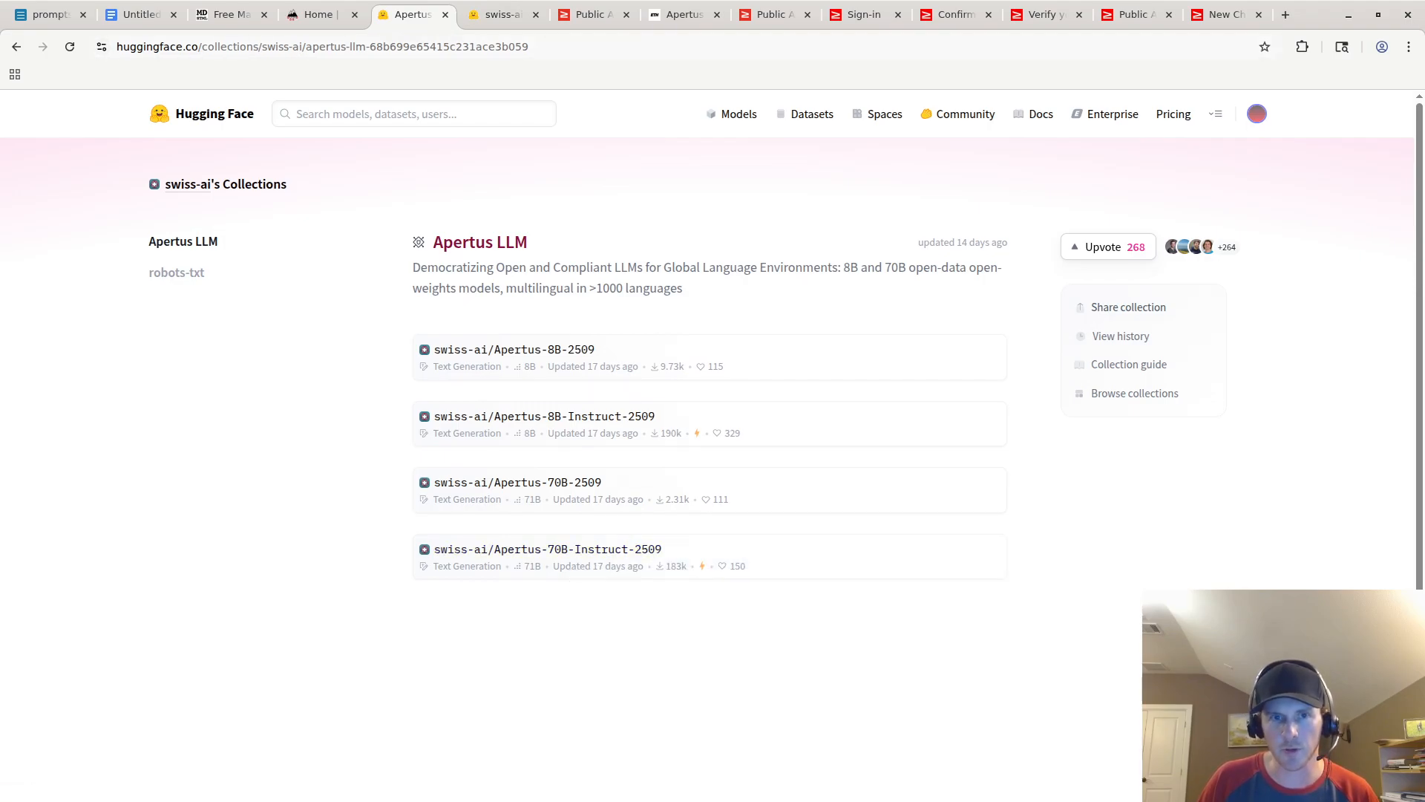
{"action": "left_click", "coordinate": [504, 14]}
Step: Read the Apertus model summary and key features on openness, multilingual support and compliance
{"action": "scroll", "coordinate": [468, 445], "scroll_direction": "down", "scroll_amount": 10}
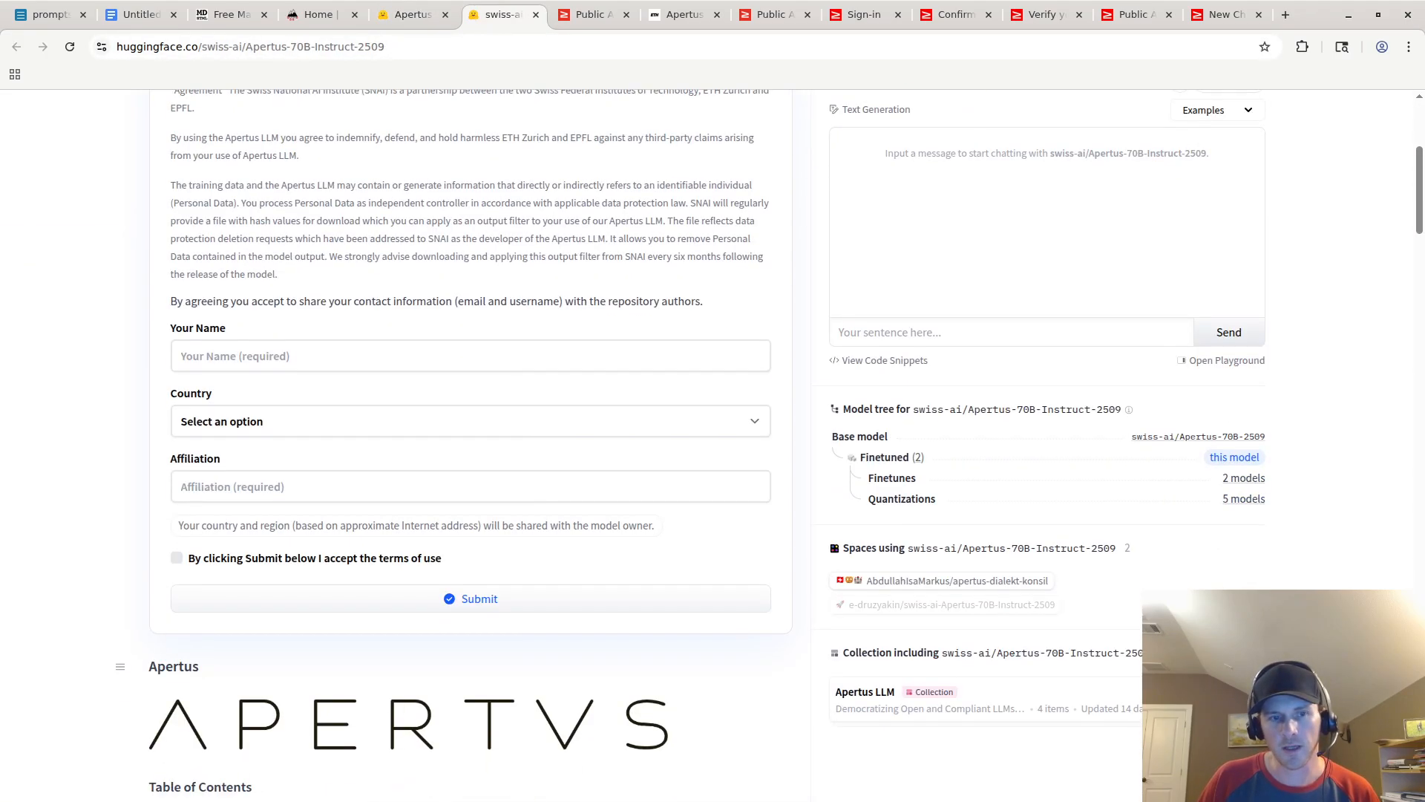
{"action": "scroll", "coordinate": [467, 446], "scroll_direction": "down", "scroll_amount": 5}
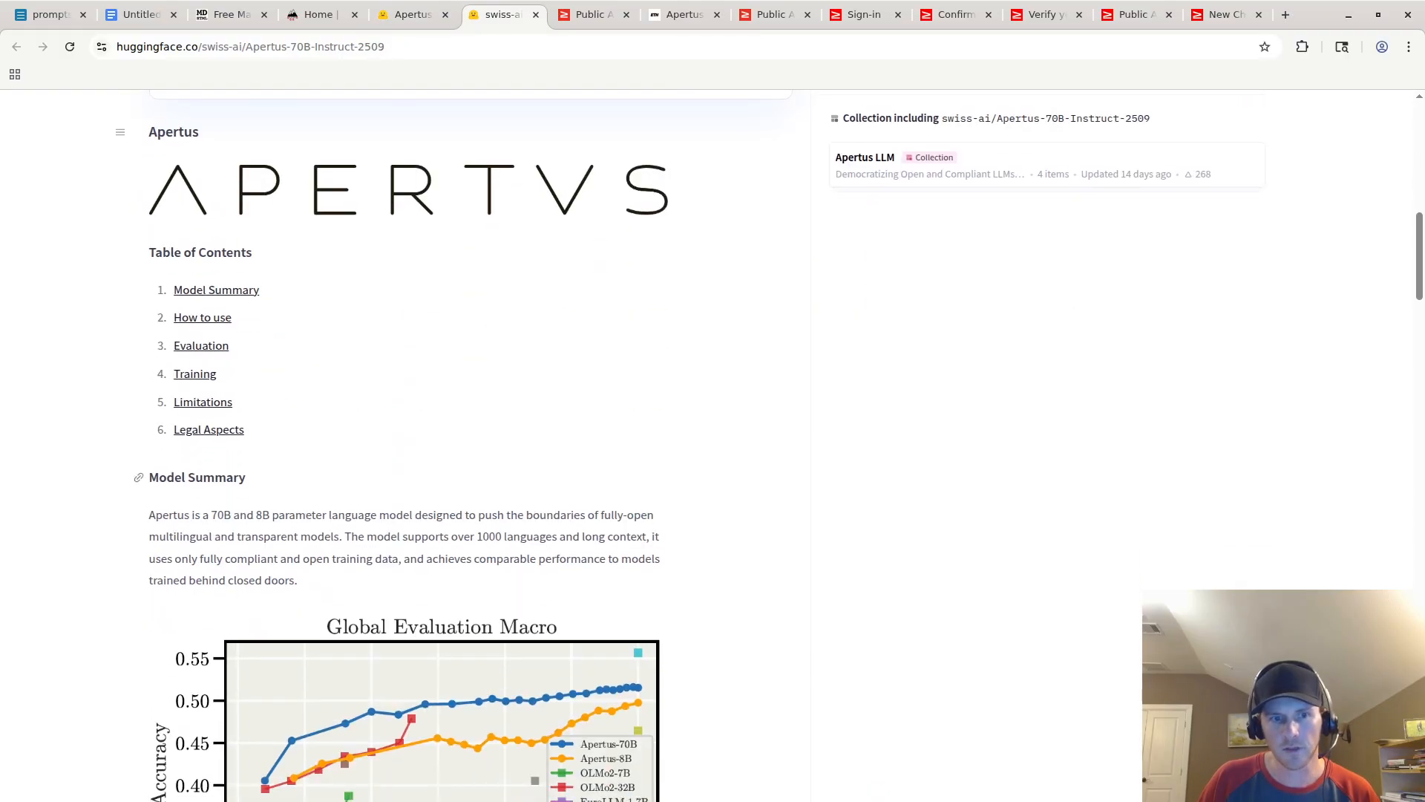
{"action": "left_click_drag", "start_coordinate": [238, 336], "coordinate": [464, 336]}
{"action": "scroll", "coordinate": [464, 336], "scroll_direction": "down", "scroll_amount": 6}
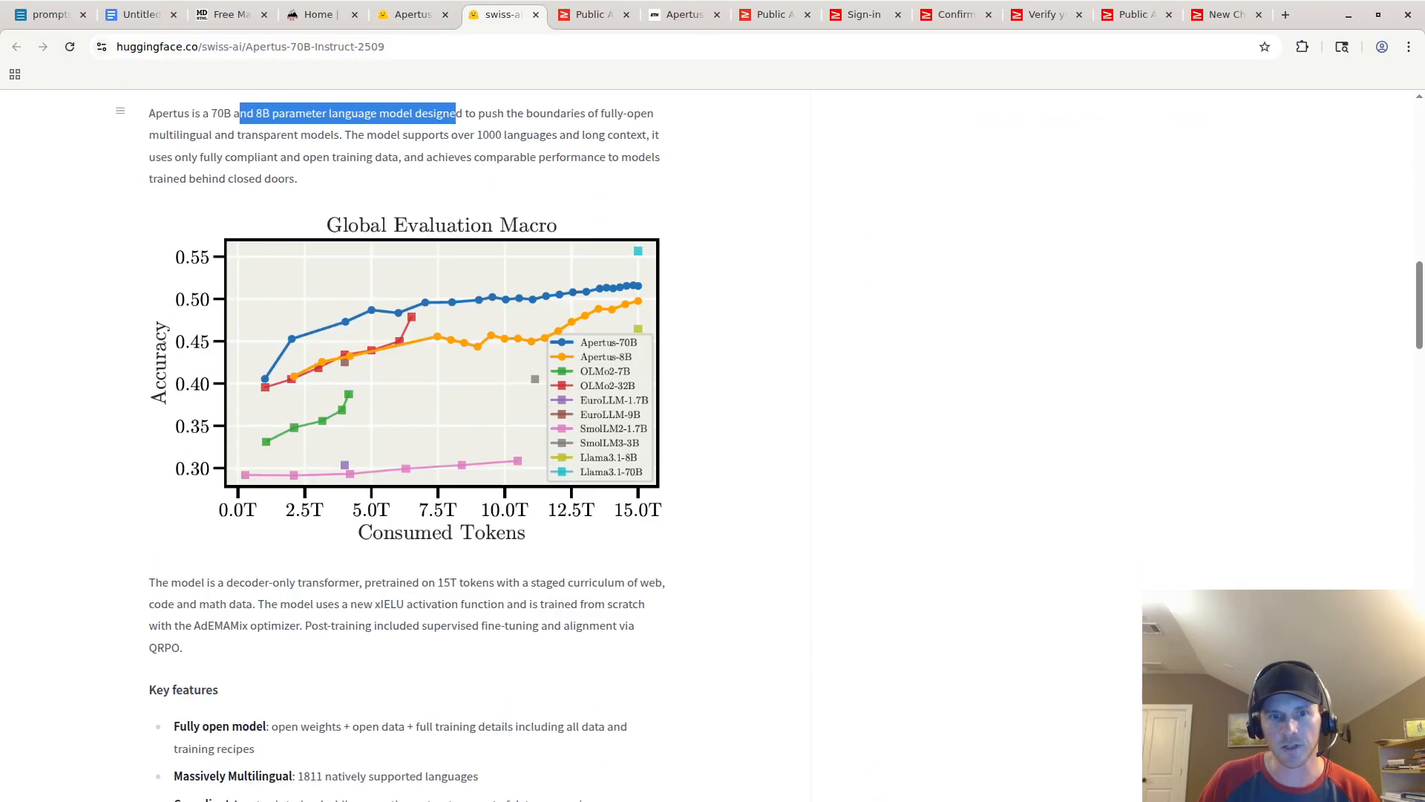
{"action": "left_click_drag", "start_coordinate": [173, 504], "coordinate": [605, 504]}
{"action": "left_click", "coordinate": [225, 504]}
{"action": "left_click", "coordinate": [413, 504]}
{"action": "left_click_drag", "start_coordinate": [201, 526], "coordinate": [322, 554]}
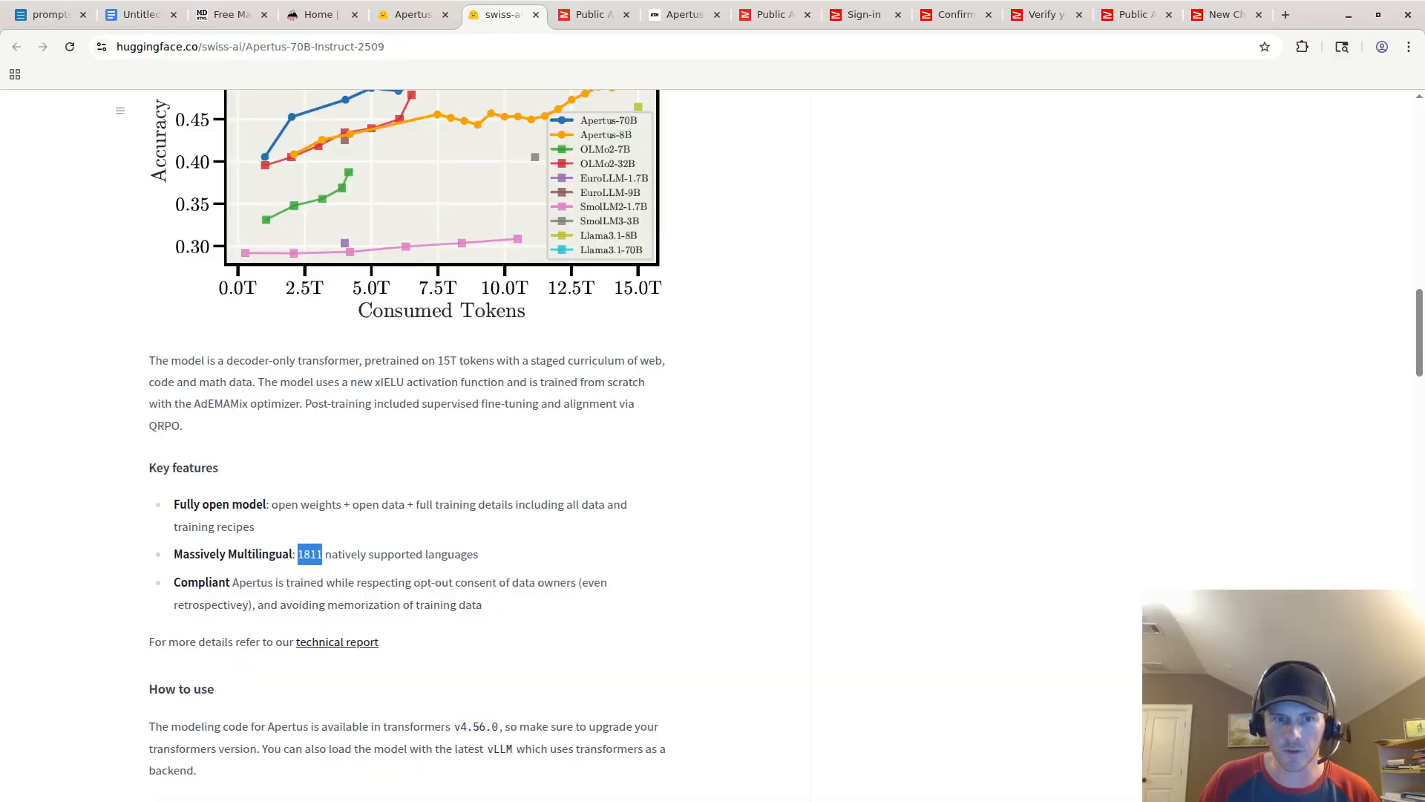
{"action": "left_click_drag", "start_coordinate": [325, 553], "coordinate": [411, 582]}
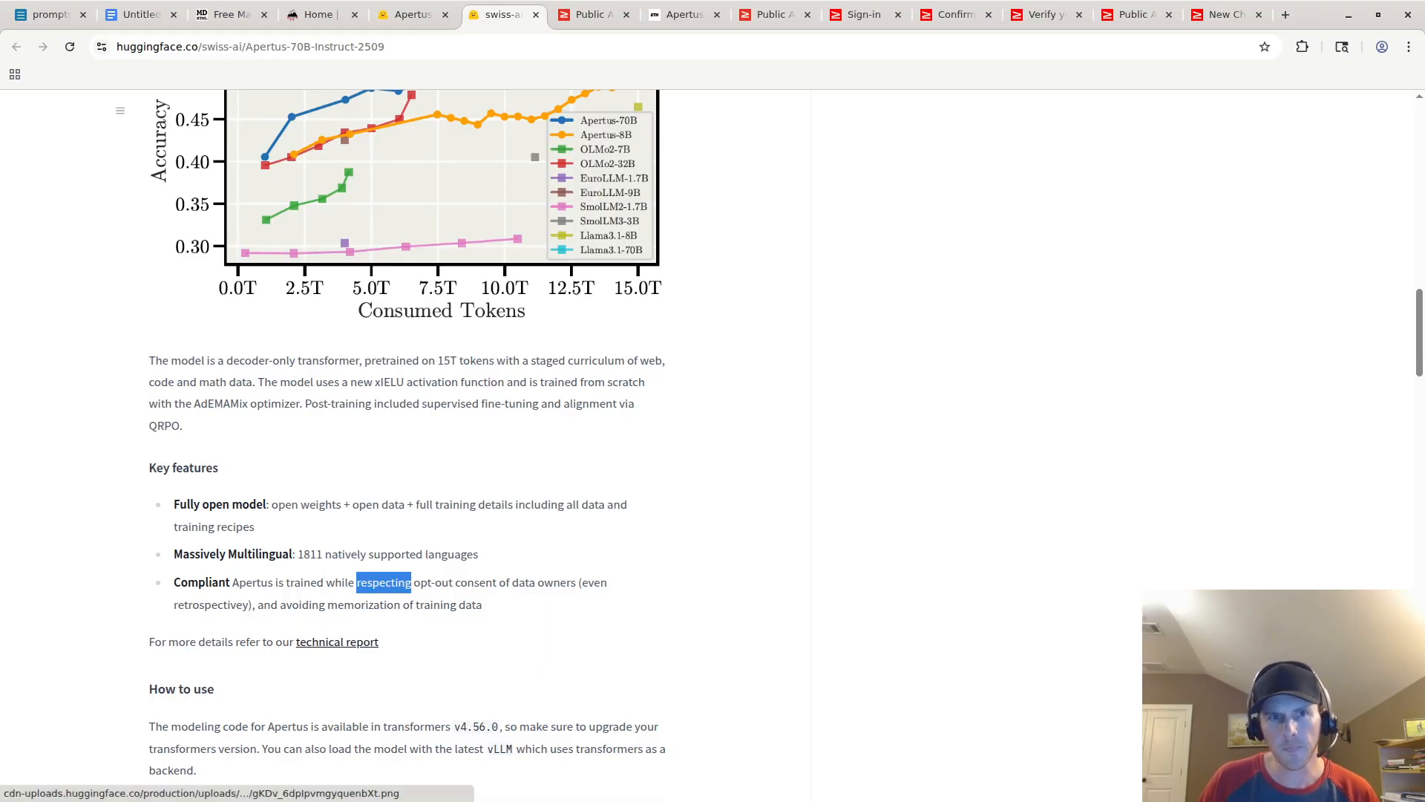
Step: Look back at the Projects section on swiss-ai.org and open the Public AI homepage
{"action": "key", "text": "ctrl+4"}
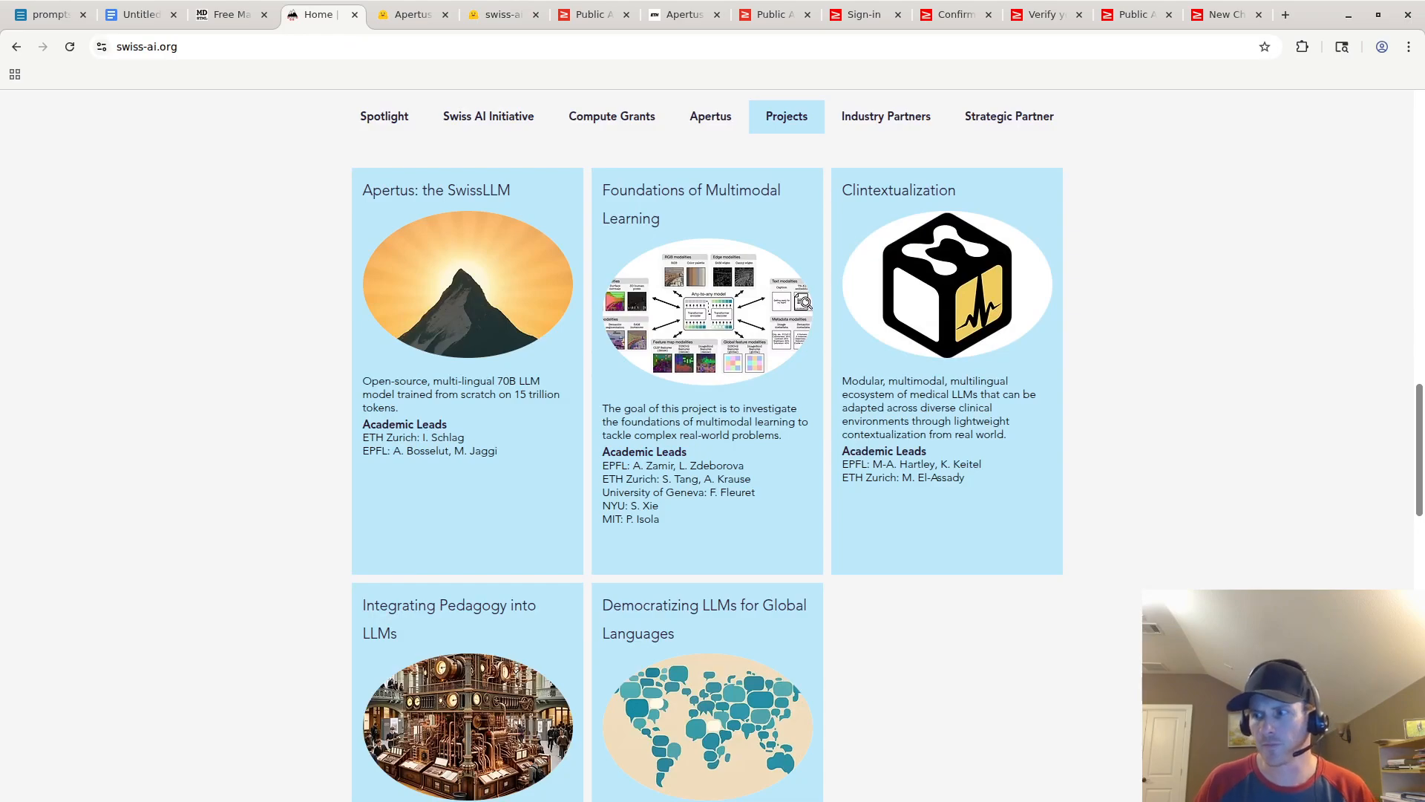
{"action": "scroll", "coordinate": [713, 445], "scroll_direction": "up", "scroll_amount": 5}
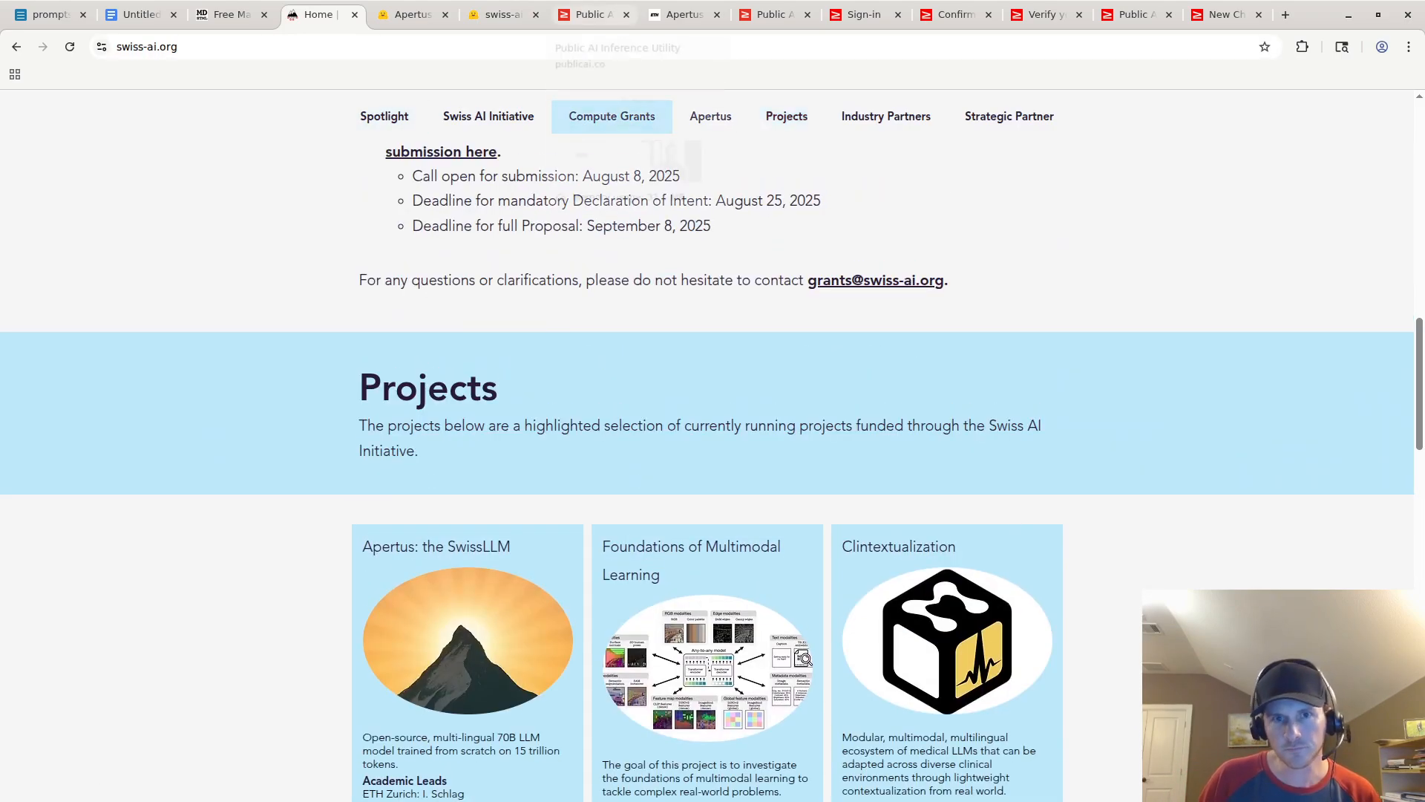
{"action": "left_click", "coordinate": [591, 14]}
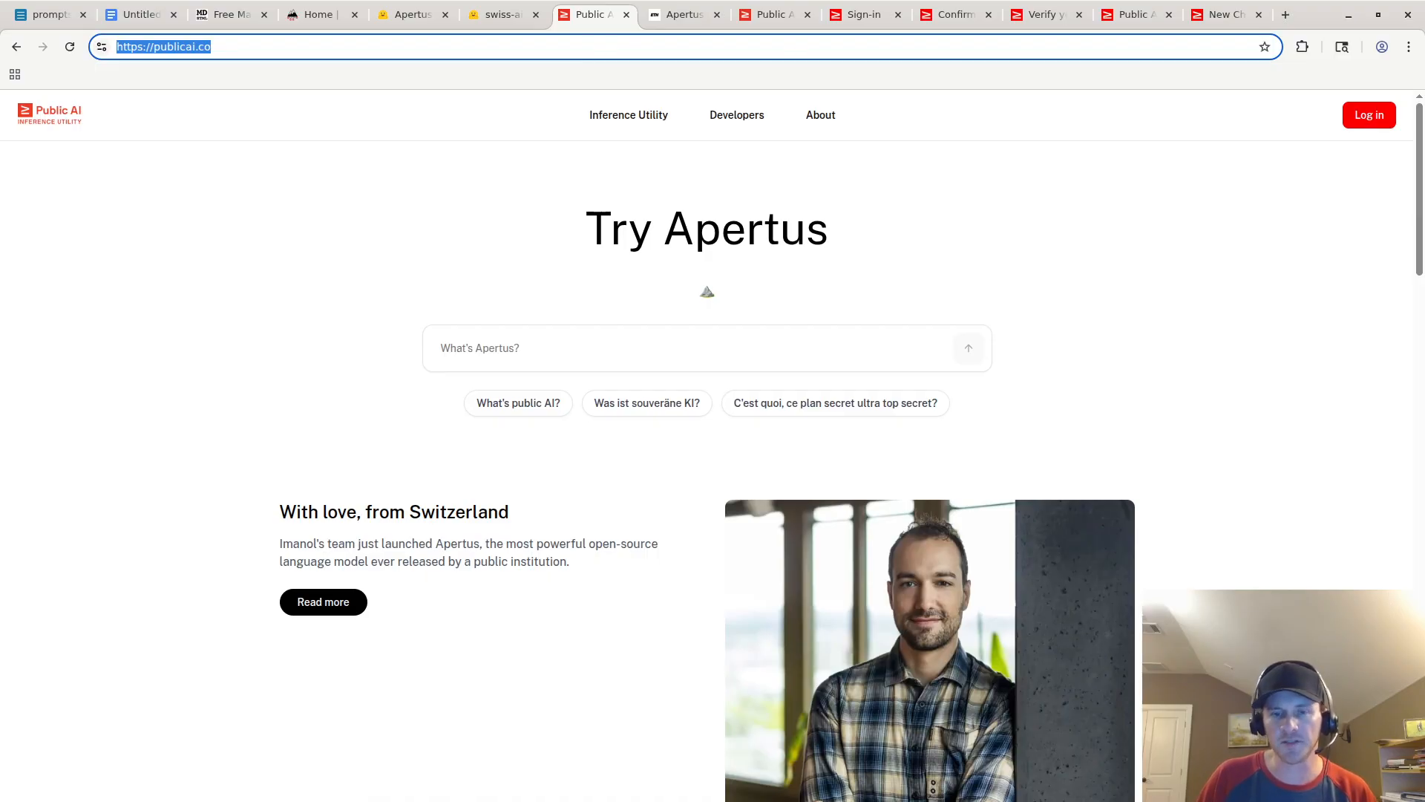
Step: Return to the Apertus-70B-Instruct-2509 model page and read the Agreement paragraph of the Apertus LLM Acceptable Use Policy
{"action": "key", "text": "ctrl+shift+Tab"}
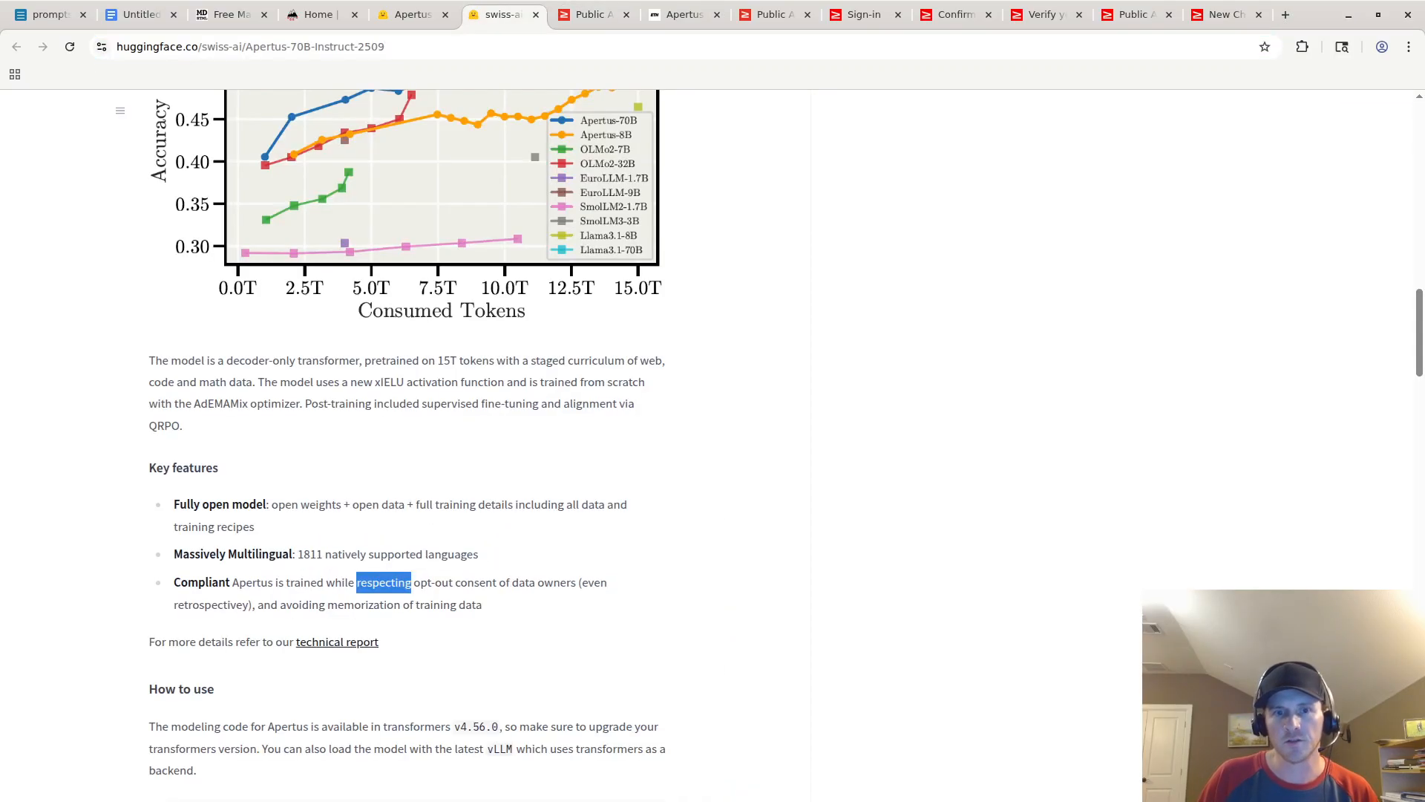
{"action": "key", "text": "Home"}
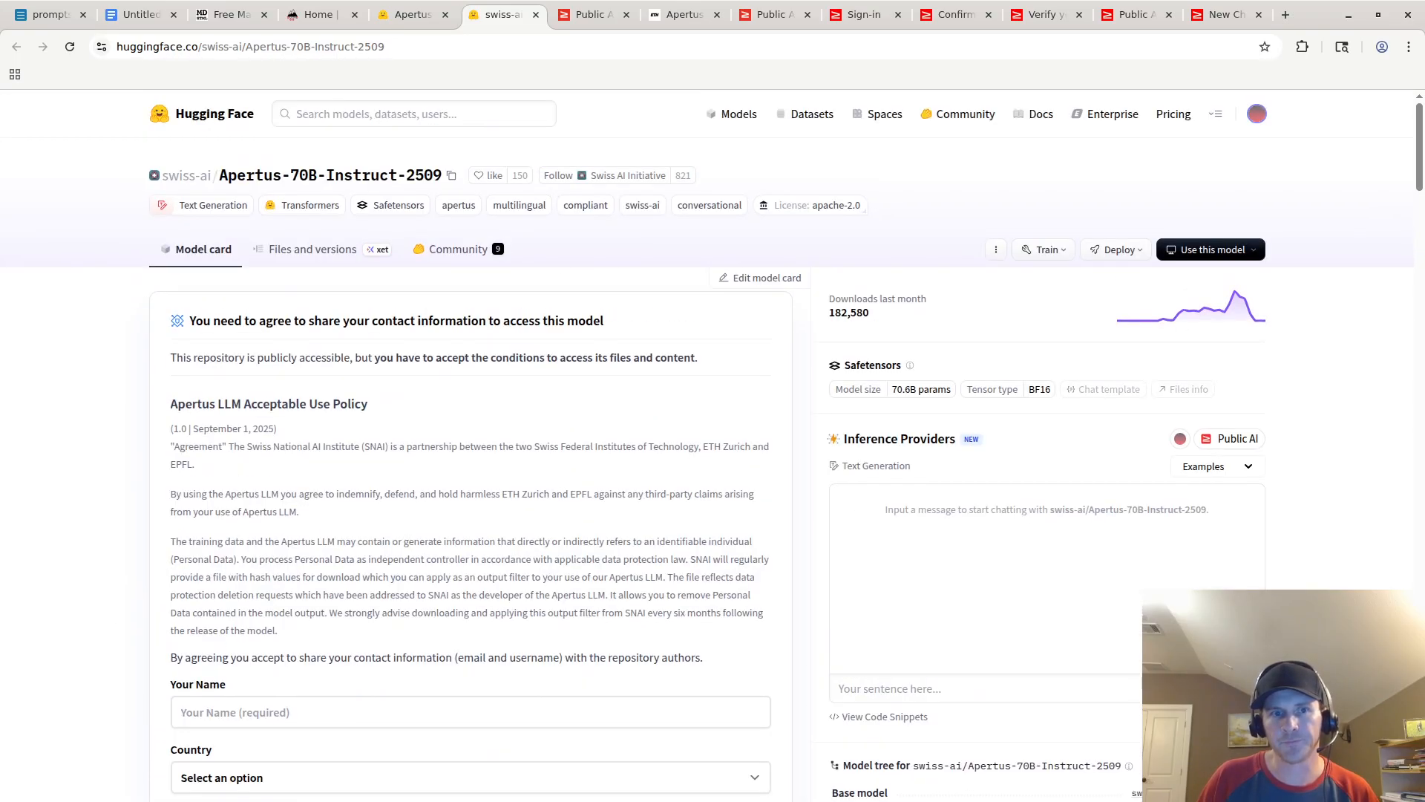
{"action": "triple_click", "coordinate": [356, 429]}
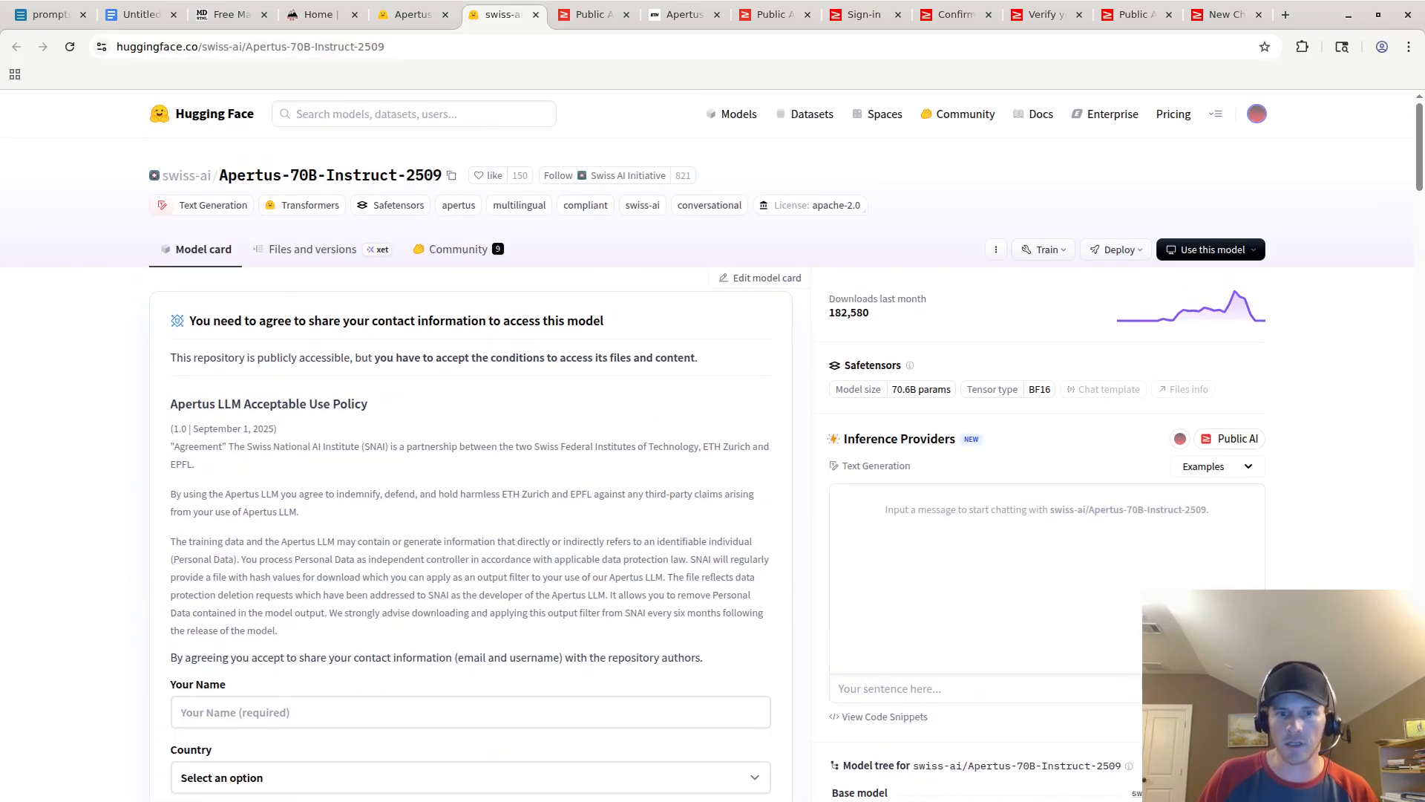
{"action": "triple_click", "coordinate": [356, 447]}
{"action": "triple_click", "coordinate": [356, 447]}
{"action": "triple_click", "coordinate": [356, 447]}
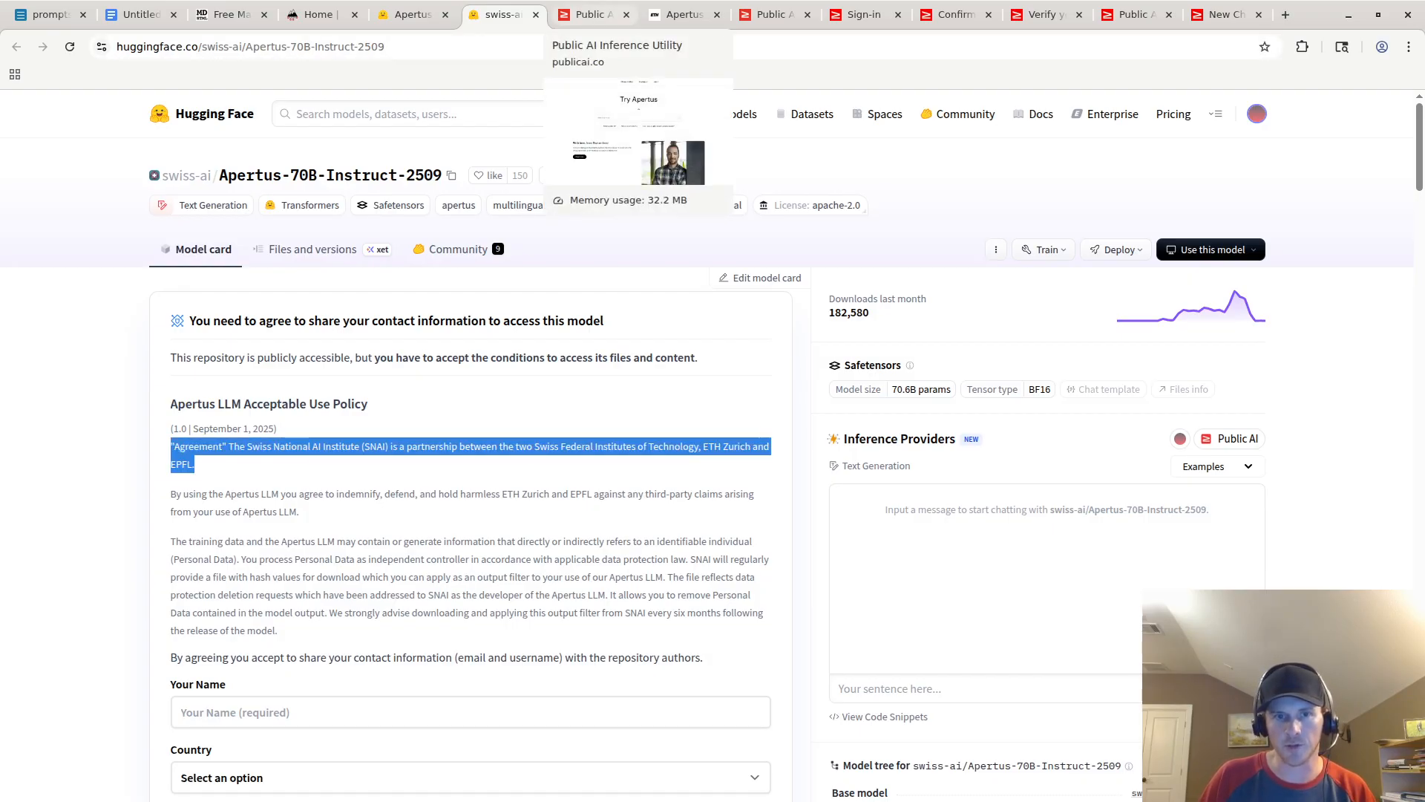
Step: Read the "With love, from Switzerland" blurb on the Public AI homepage and look through the ETH Zurich press release and Public AI sign-in pages
{"action": "left_click", "coordinate": [592, 14]}
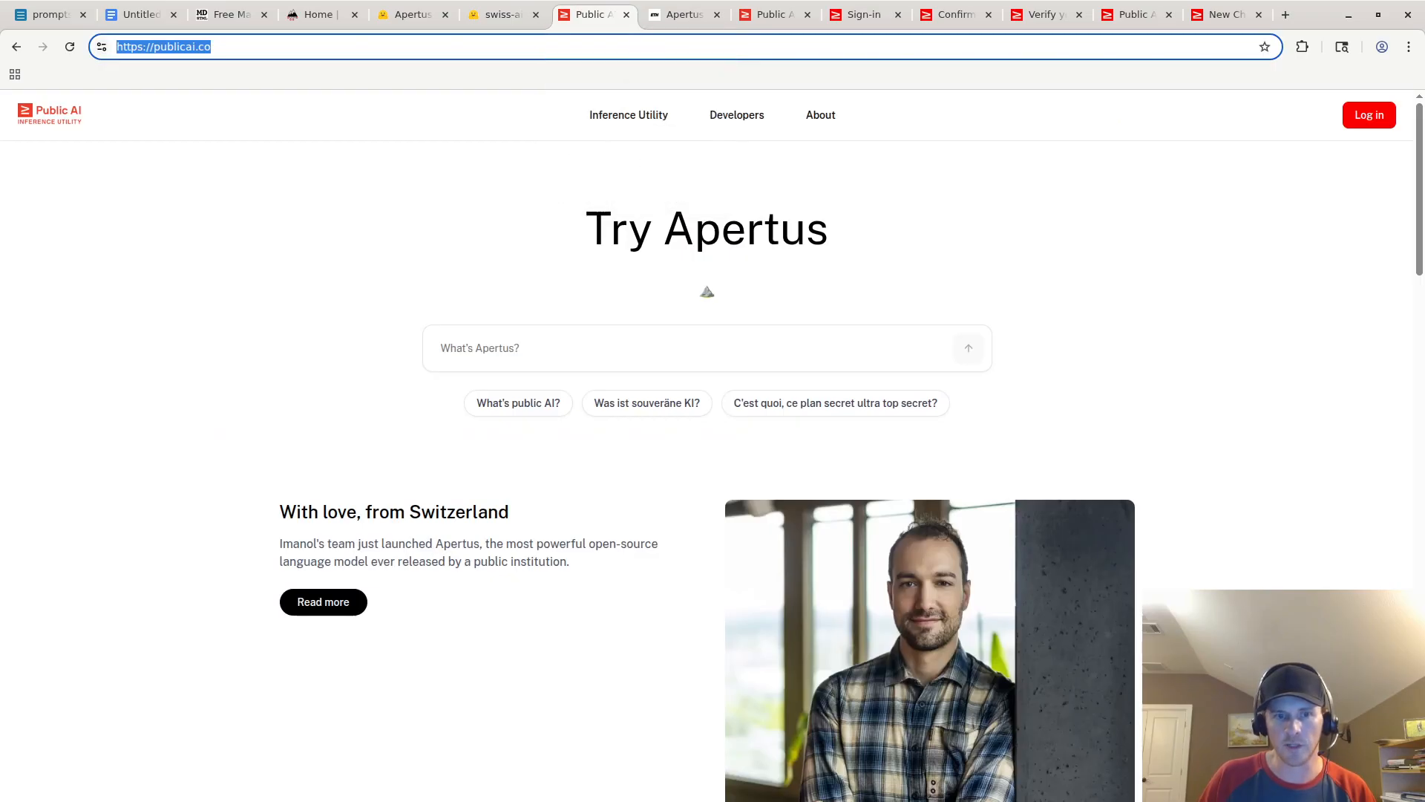
{"action": "left_click_drag", "start_coordinate": [570, 562], "coordinate": [280, 544]}
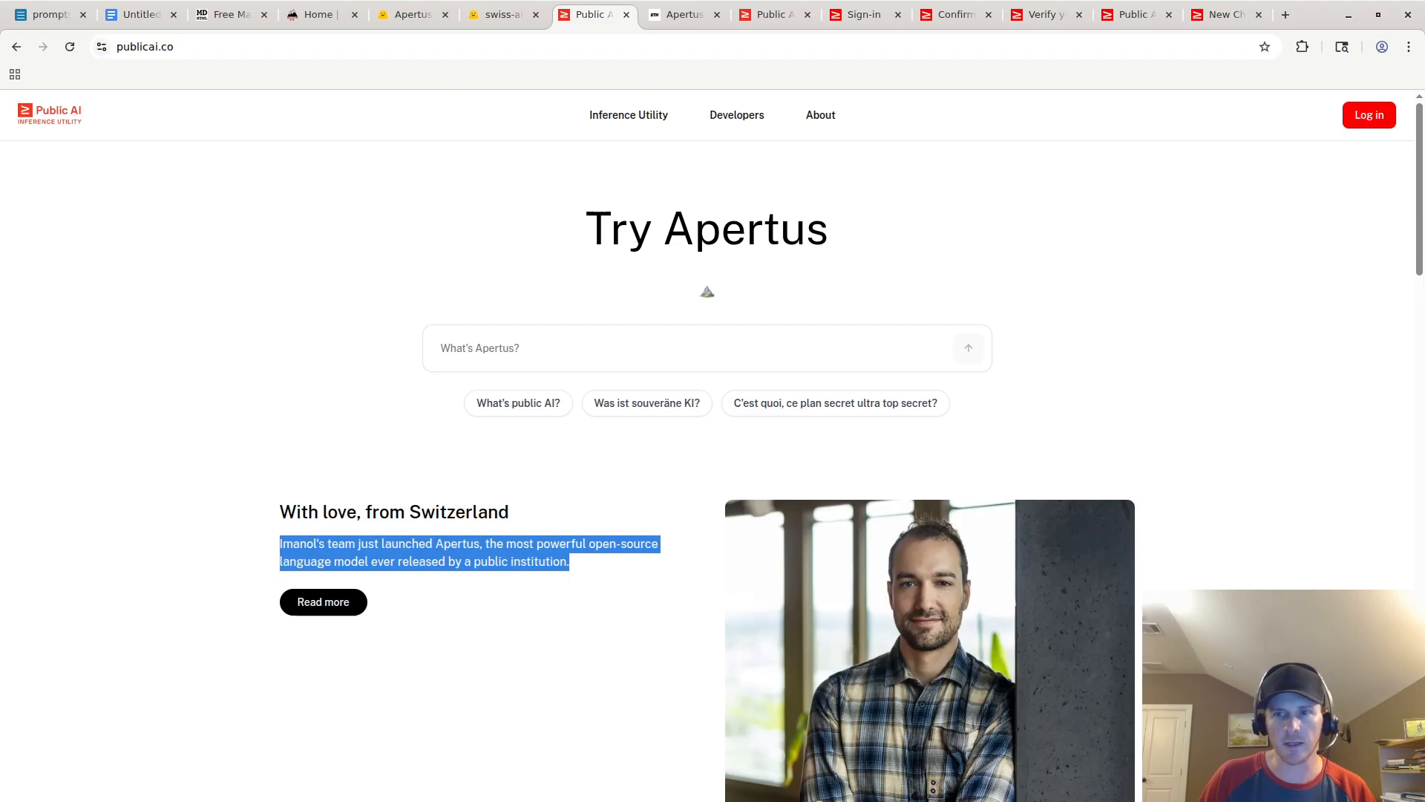
{"action": "key", "text": "ctrl+Tab"}
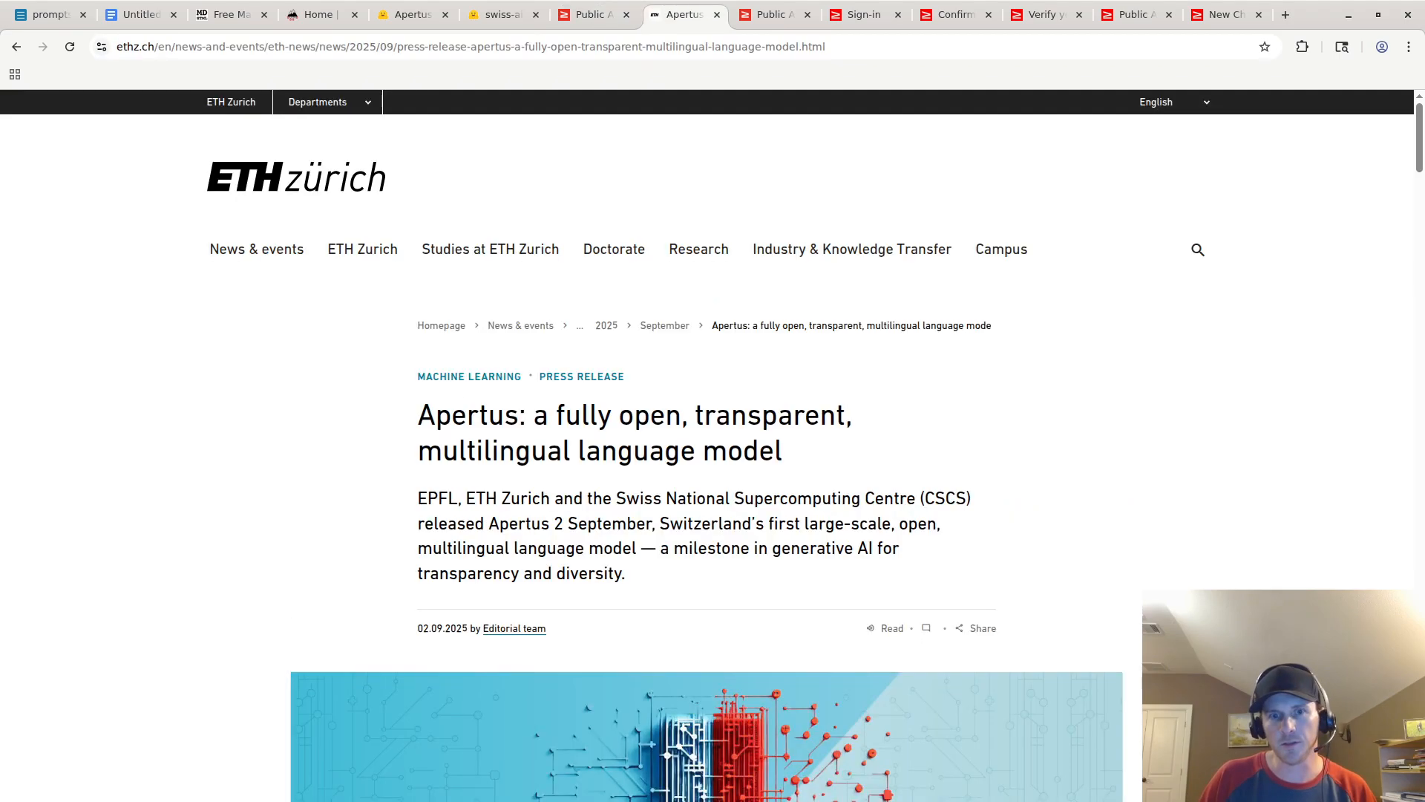
{"action": "key", "text": "ctrl+Tab"}
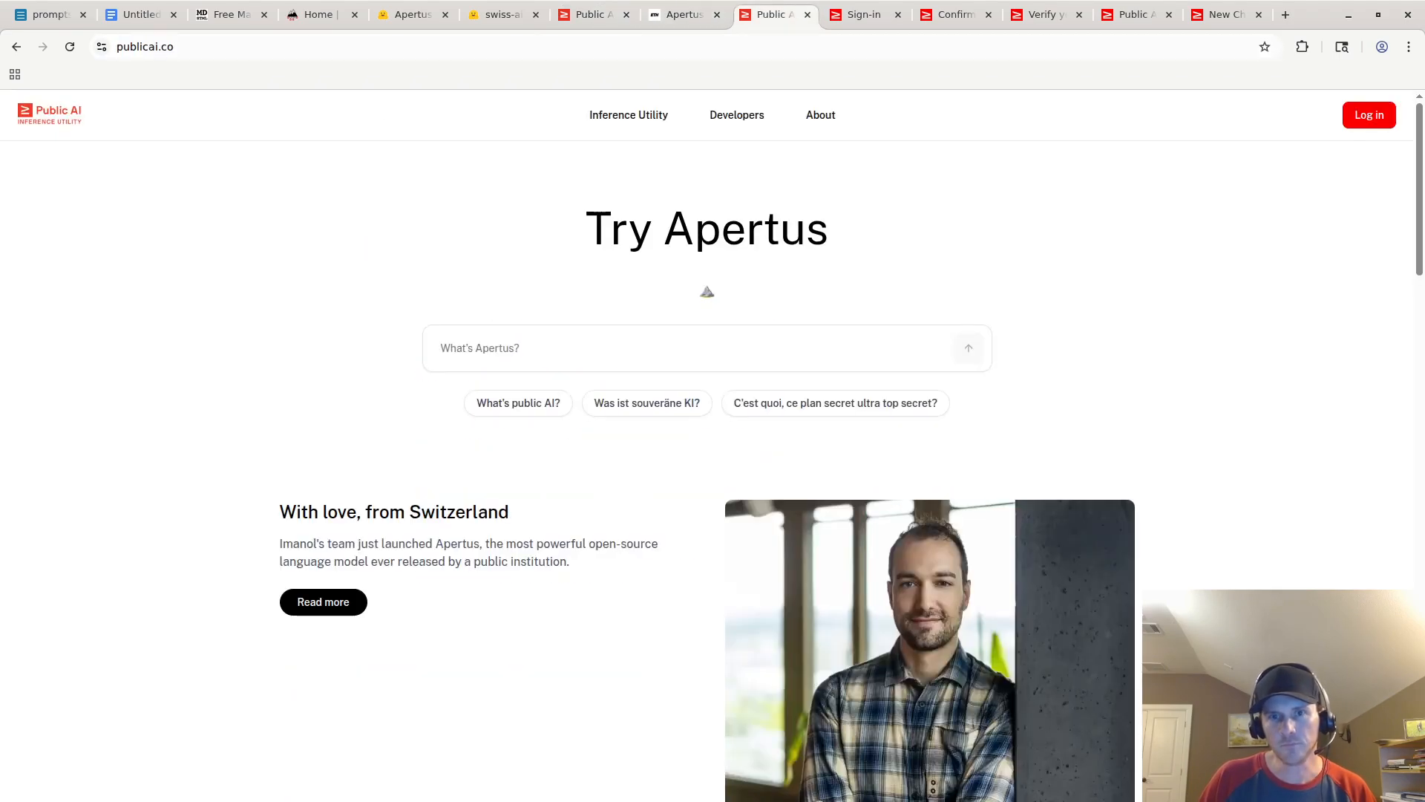
{"action": "key", "text": "ctrl+Tab"}
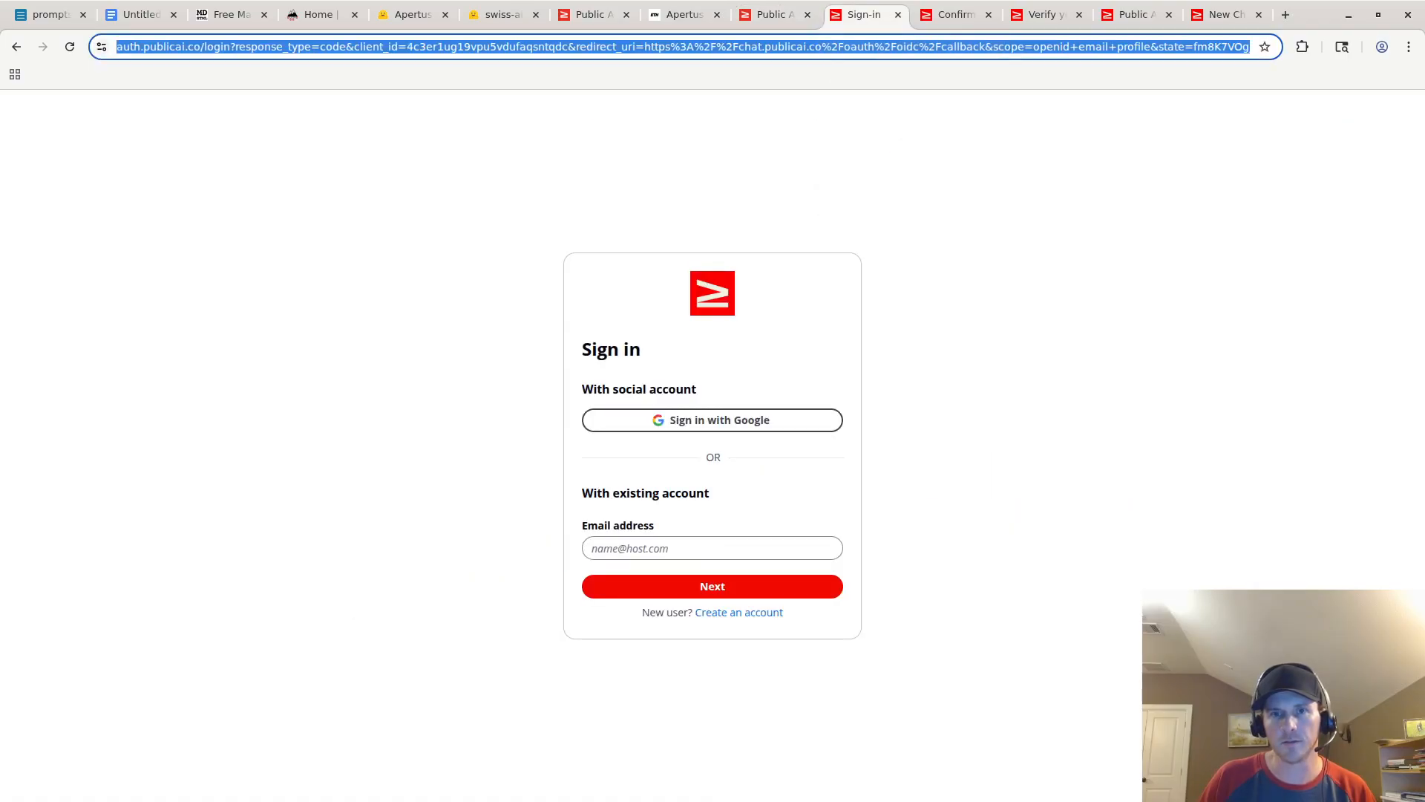
{"action": "key", "text": "ctrl+Tab"}
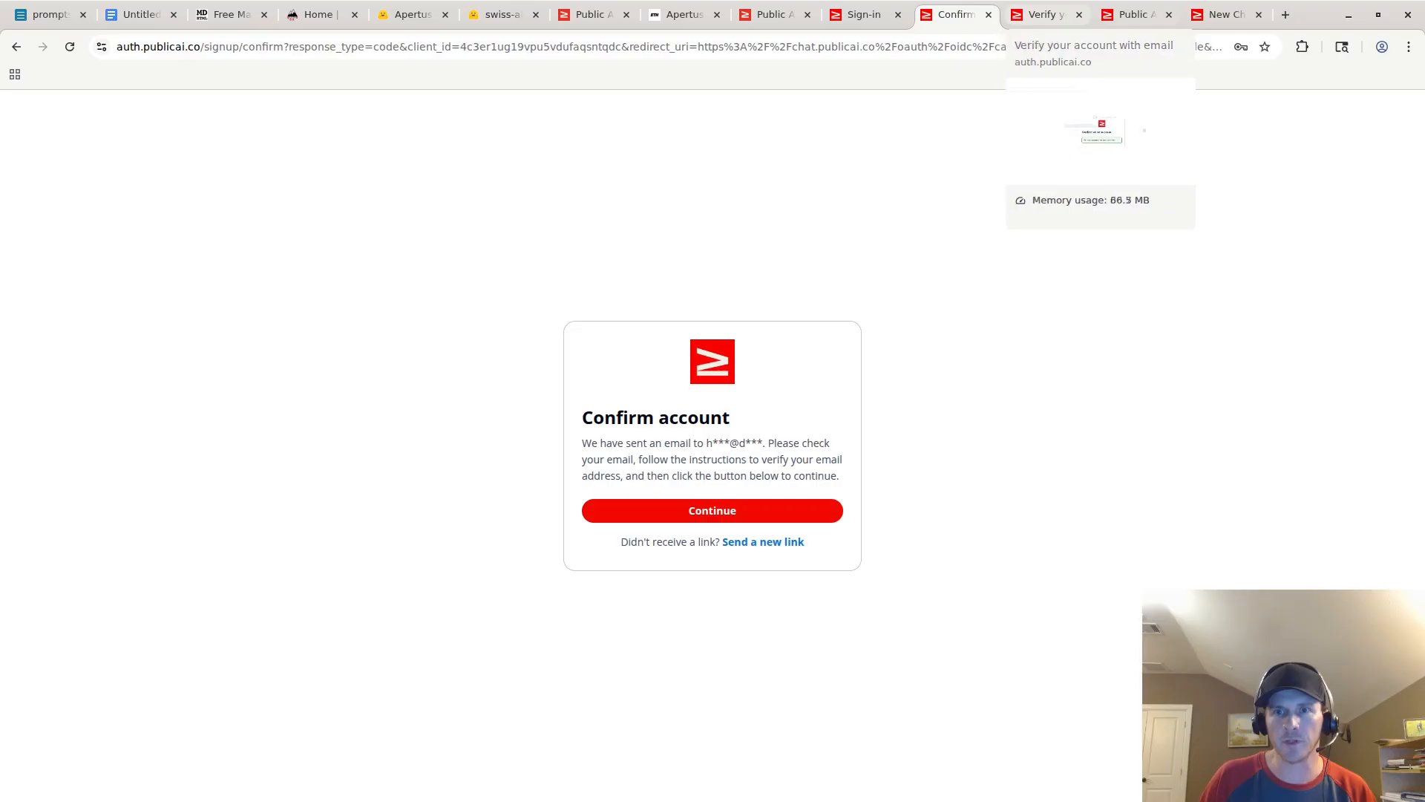
Step: Switch to the new Public AI chat and clear the drafted question "How can one learn to become an entrepreneur?"
{"action": "left_click", "coordinate": [1133, 15]}
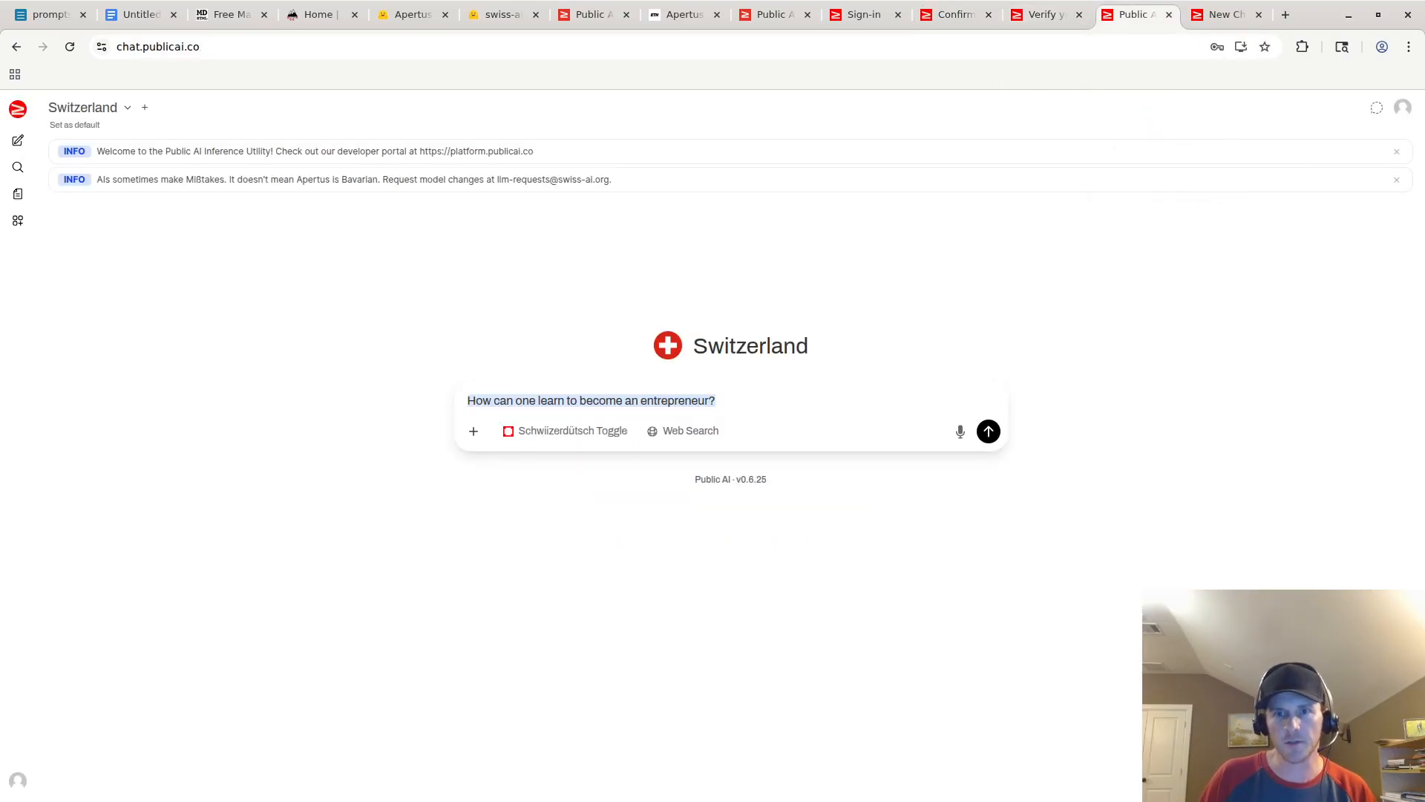
{"action": "triple_click", "coordinate": [591, 400]}
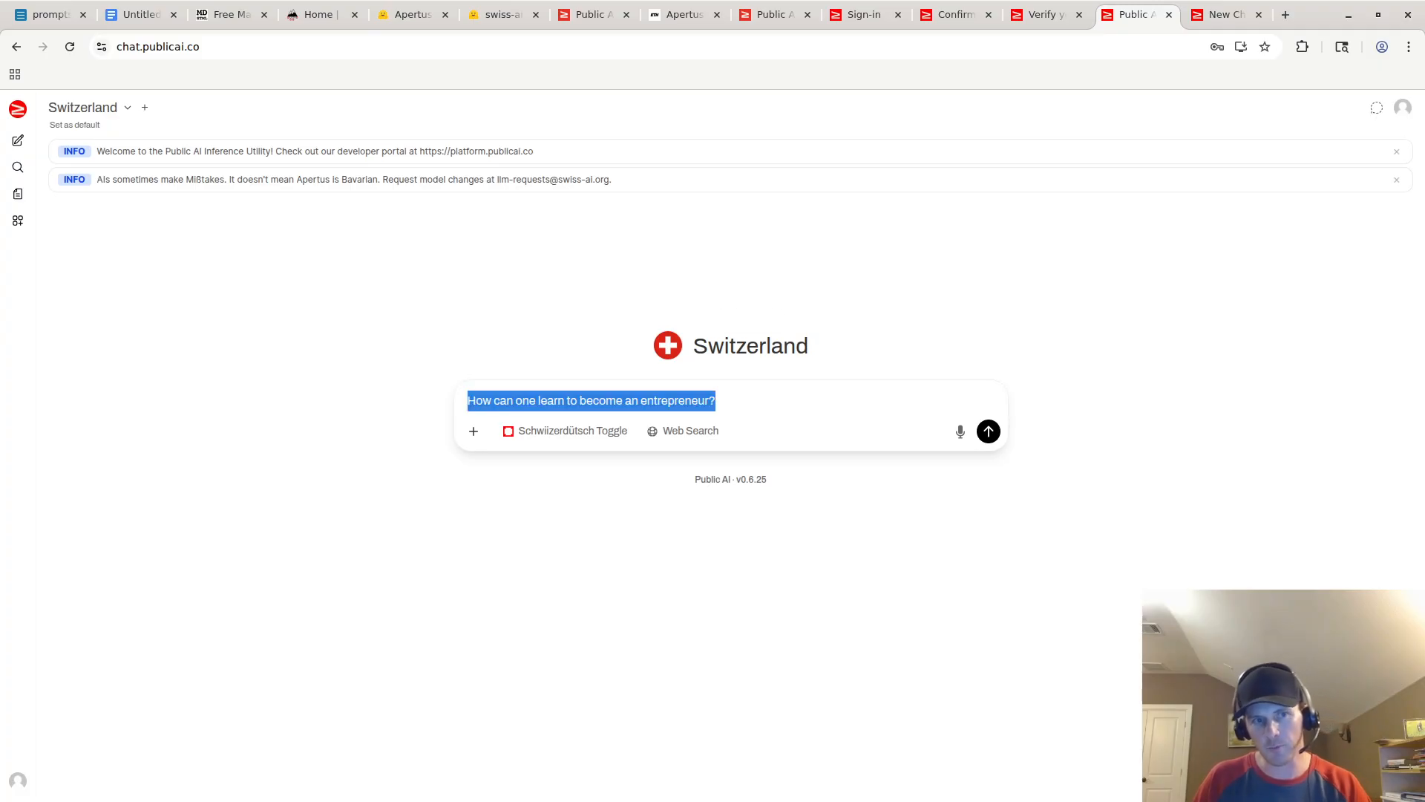
{"action": "key", "text": "BackSpace"}
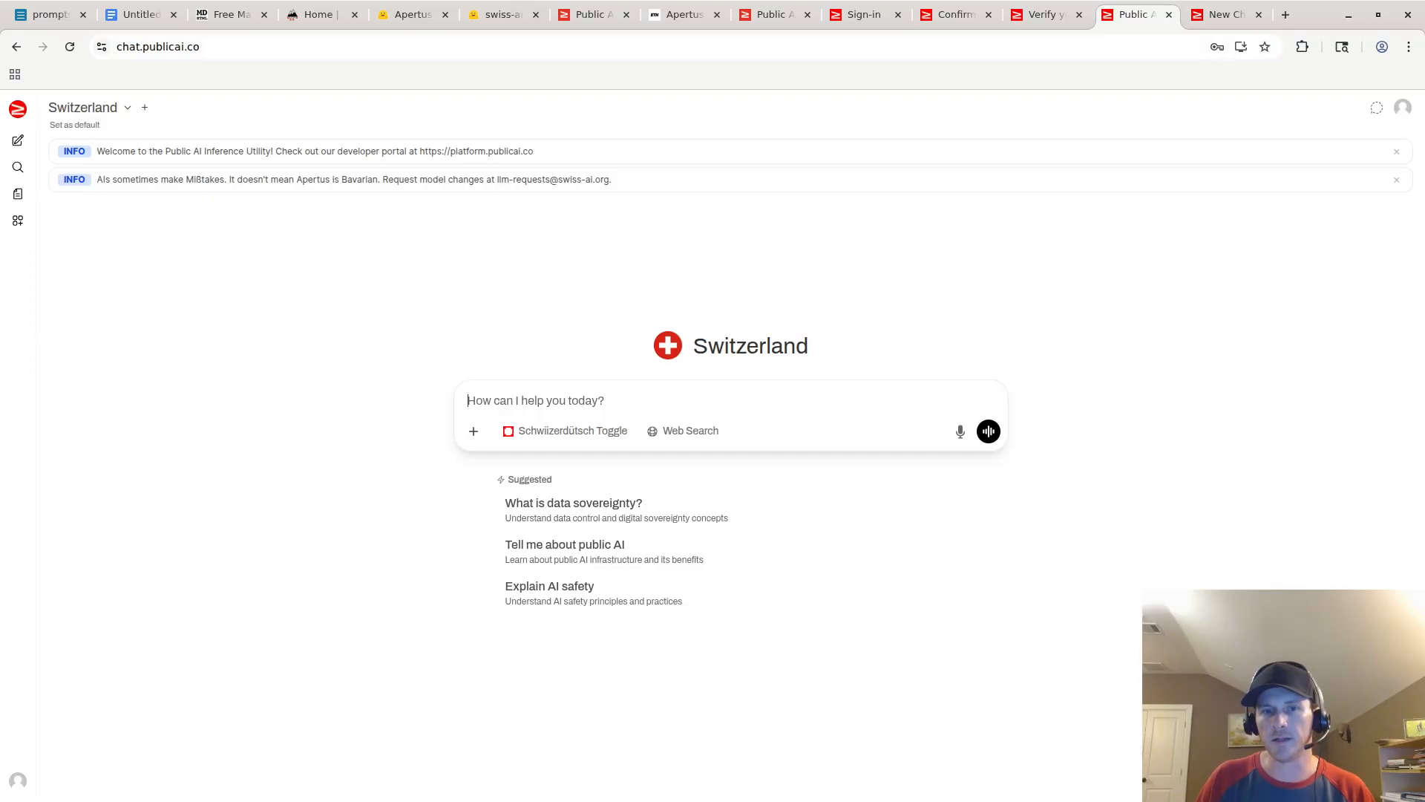
Step: Open the existing chat about becoming an entrepreneur and skim the model's full answer, including the tips for the Swiss context
{"action": "key", "text": "ctrl+Tab"}
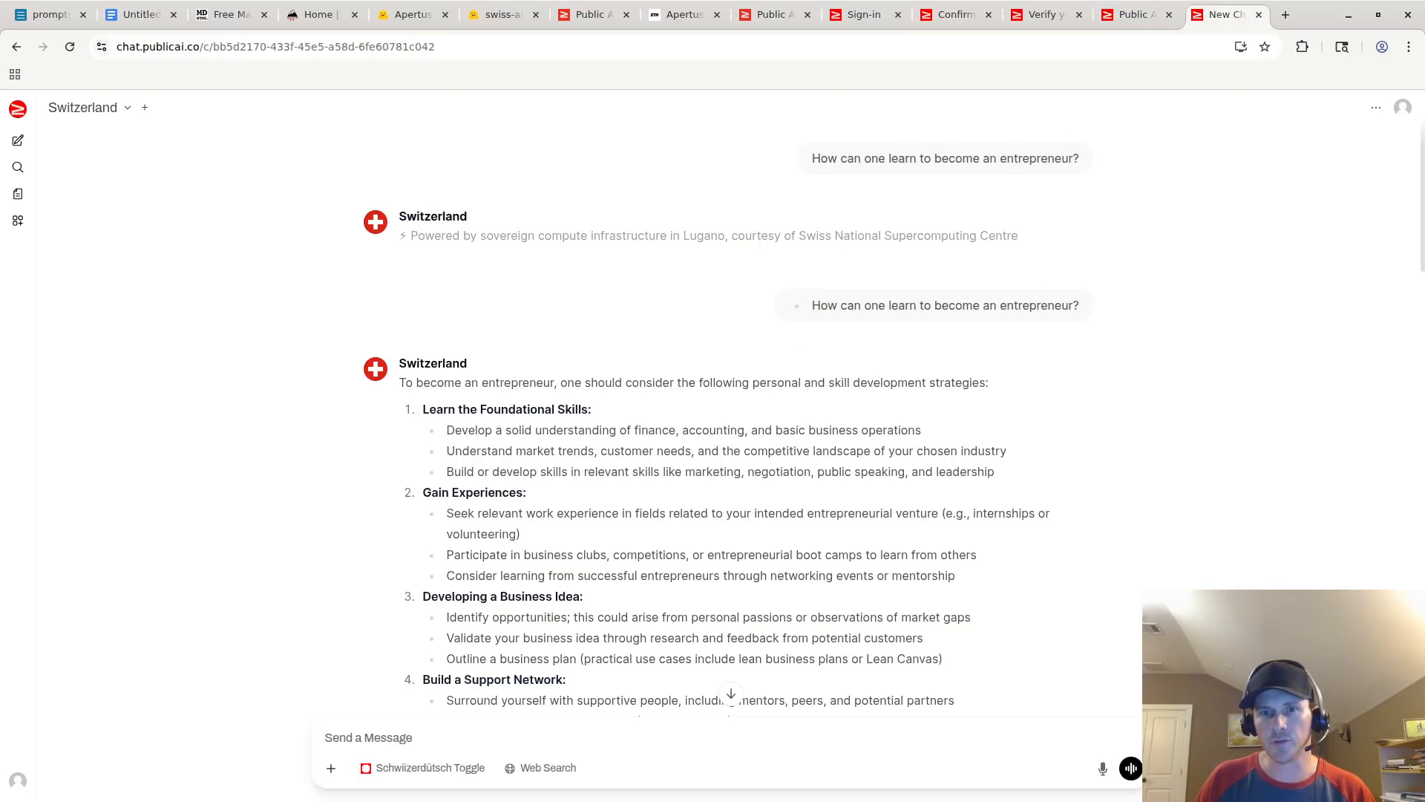
{"action": "triple_click", "coordinate": [933, 305]}
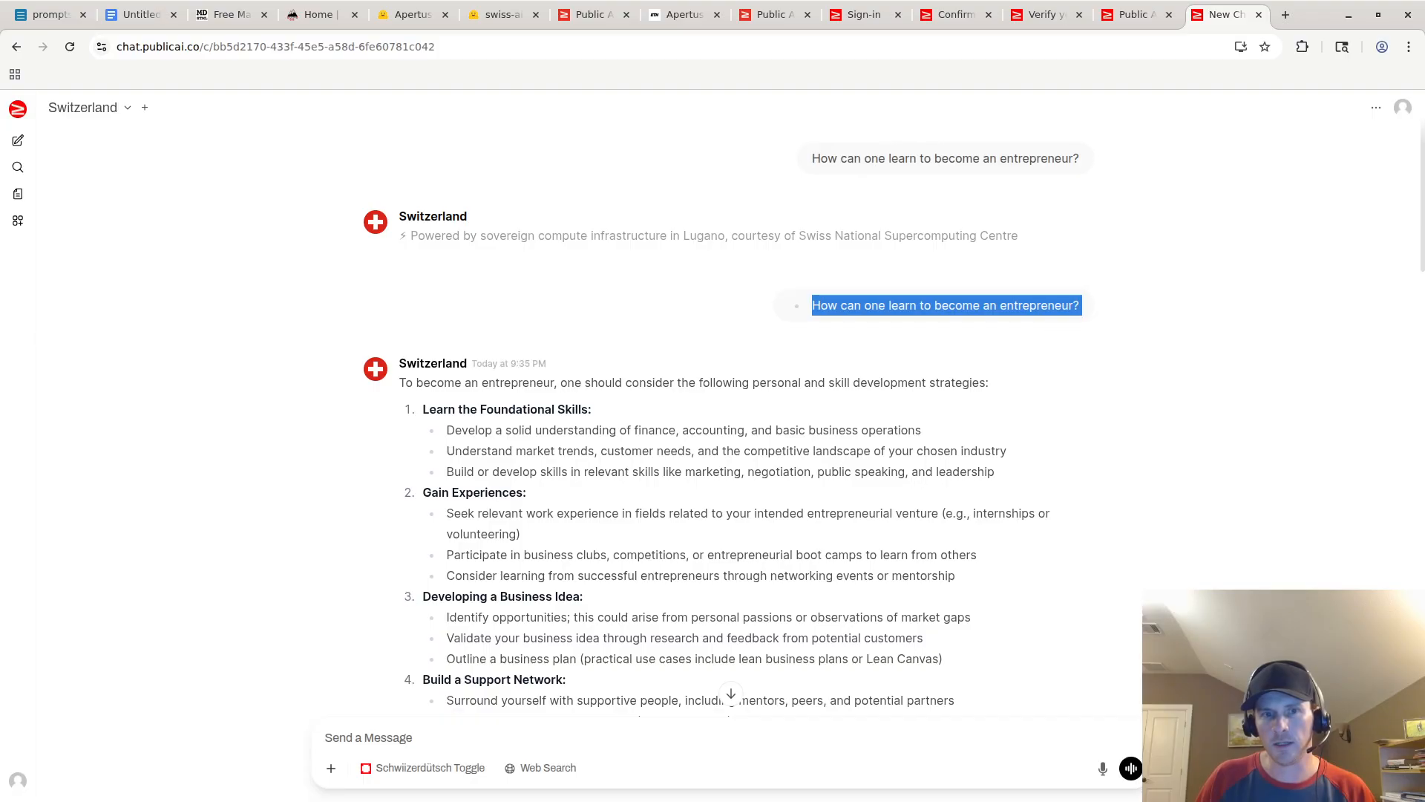
{"action": "scroll", "coordinate": [731, 408], "scroll_direction": "down", "scroll_amount": 10}
{"action": "scroll", "coordinate": [731, 408], "scroll_direction": "down", "scroll_amount": 8}
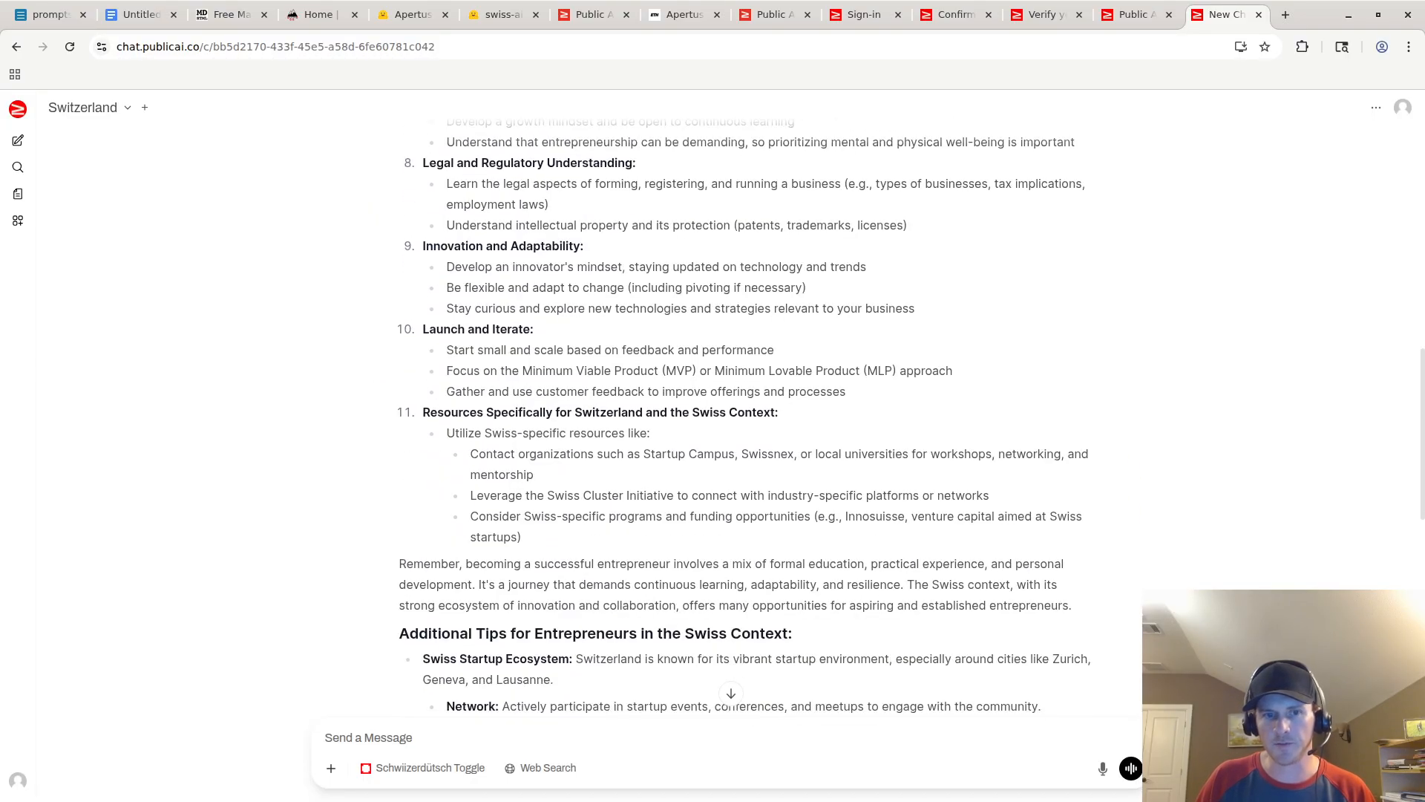
{"action": "scroll", "coordinate": [731, 408], "scroll_direction": "down", "scroll_amount": 2}
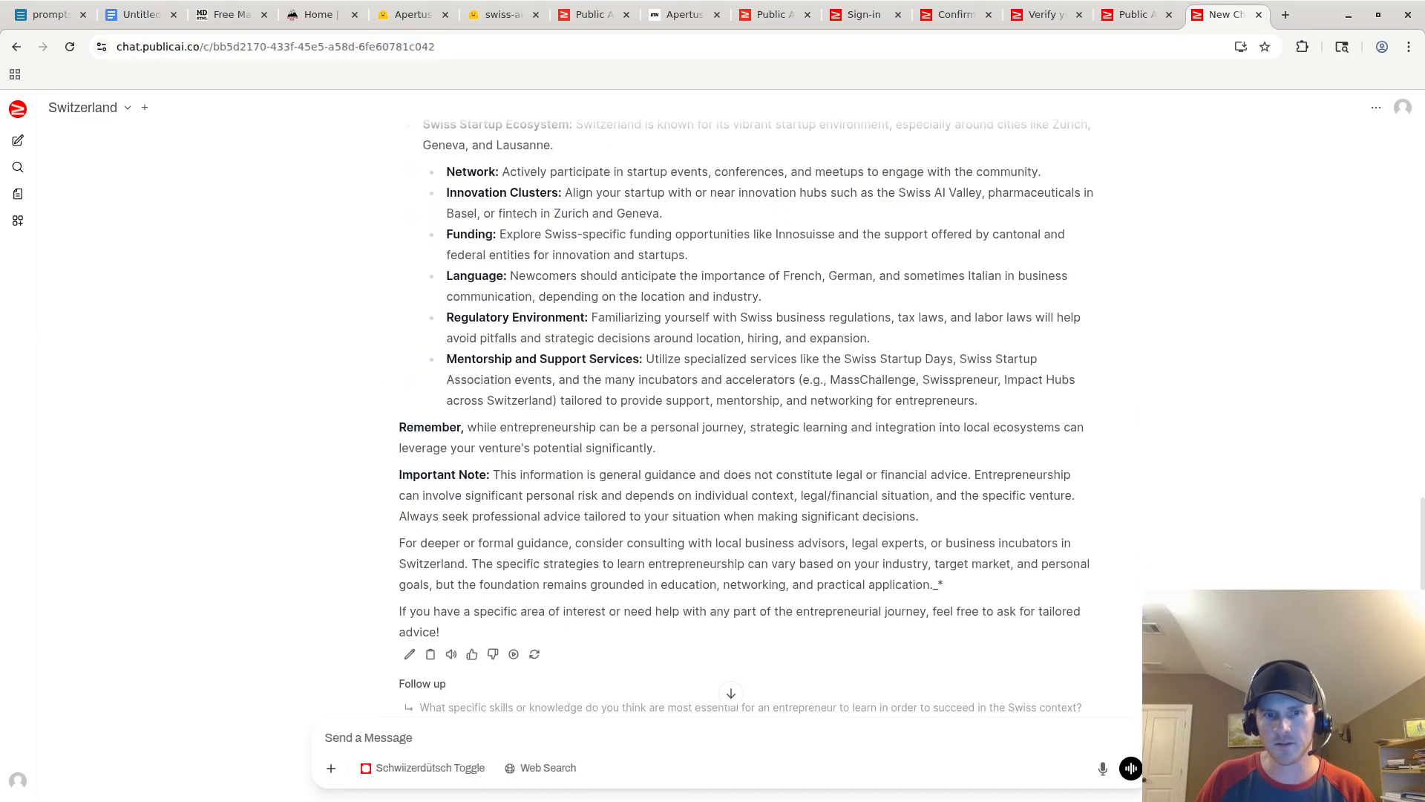
{"action": "scroll", "coordinate": [731, 409], "scroll_direction": "down", "scroll_amount": 2}
{"action": "scroll", "coordinate": [731, 409], "scroll_direction": "up", "scroll_amount": 18}
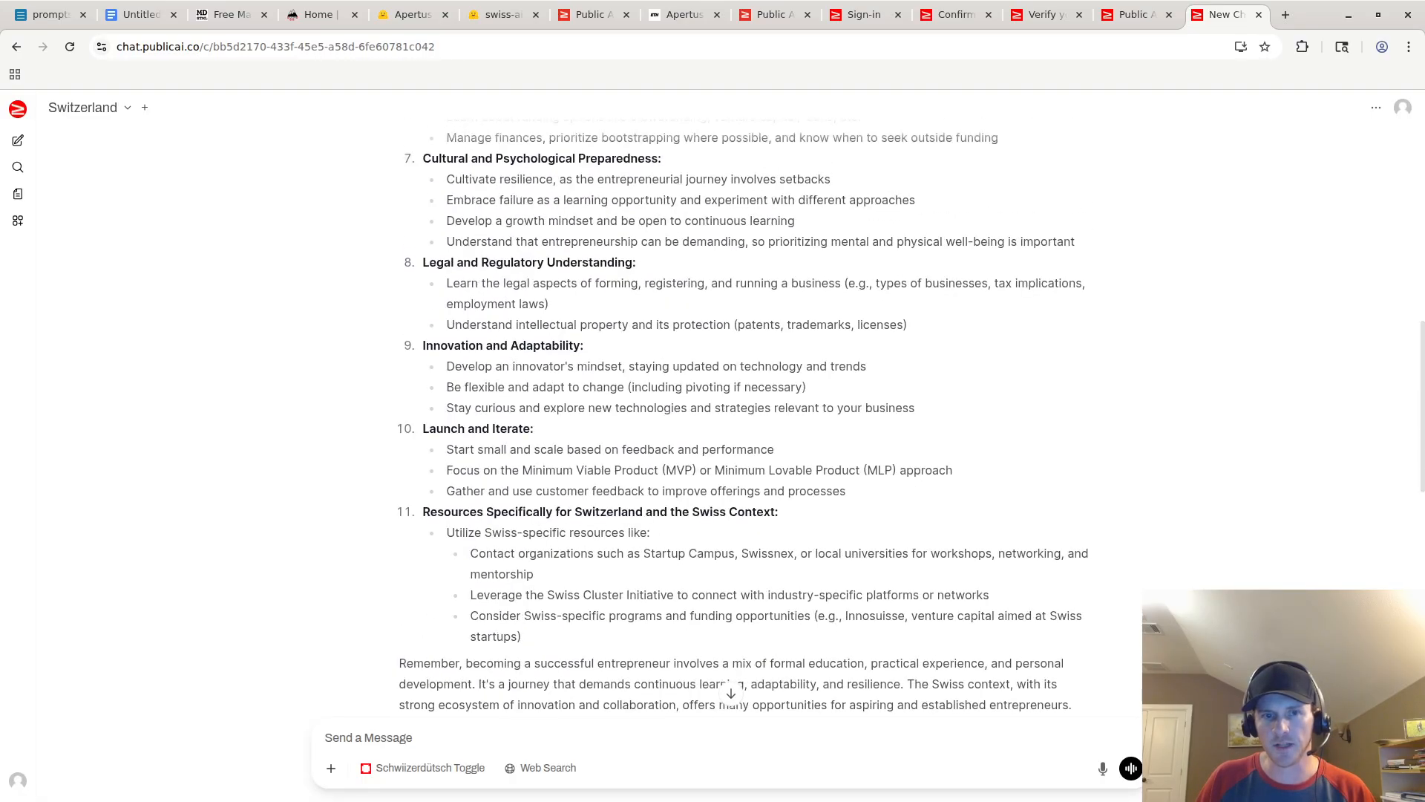
{"action": "scroll", "coordinate": [731, 408], "scroll_direction": "up", "scroll_amount": 5}
Step: Compare the question with the "Learn the Foundational Skills" item, especially its finance, accounting and basic business operations advice
{"action": "triple_click", "coordinate": [946, 225]}
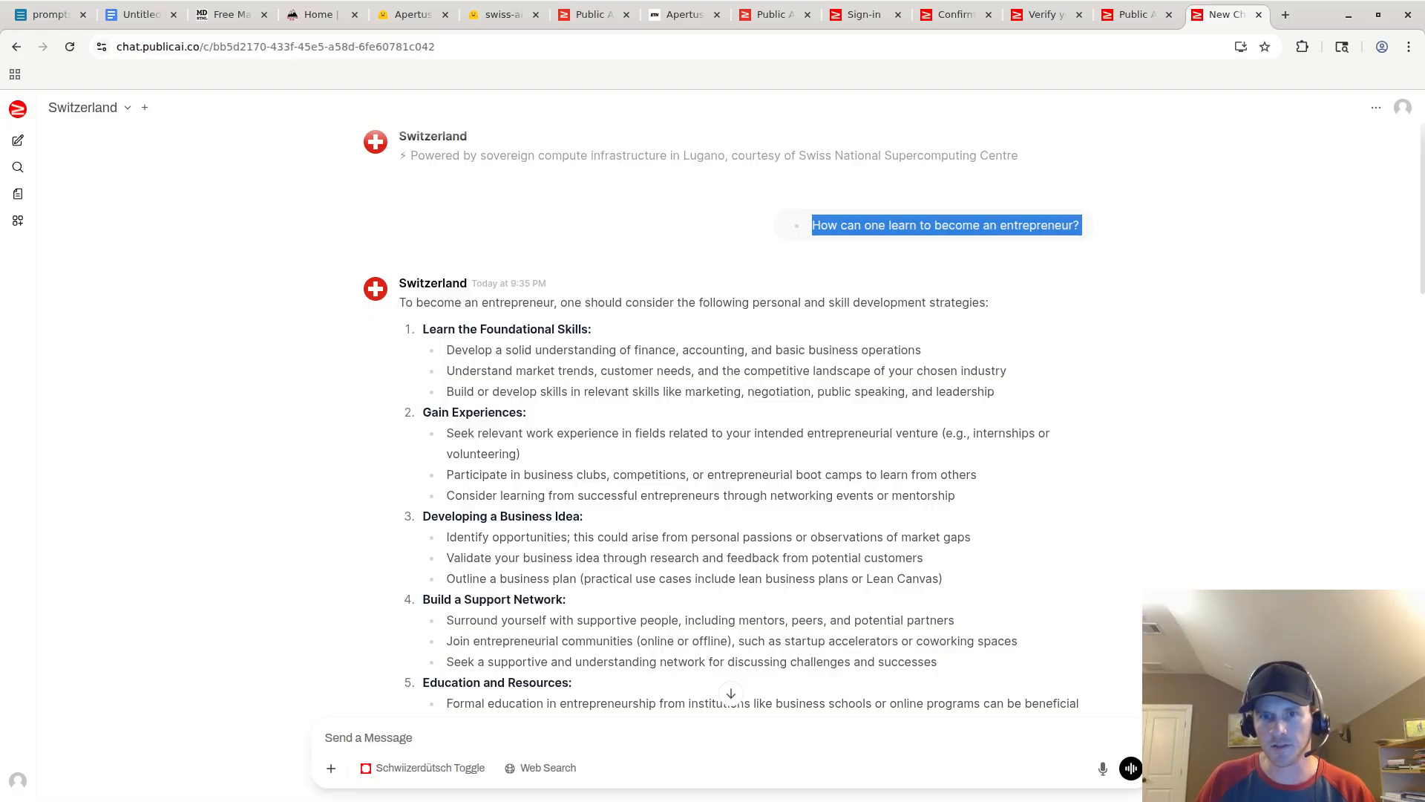
{"action": "double_click", "coordinate": [518, 329]}
{"action": "double_click", "coordinate": [572, 329]}
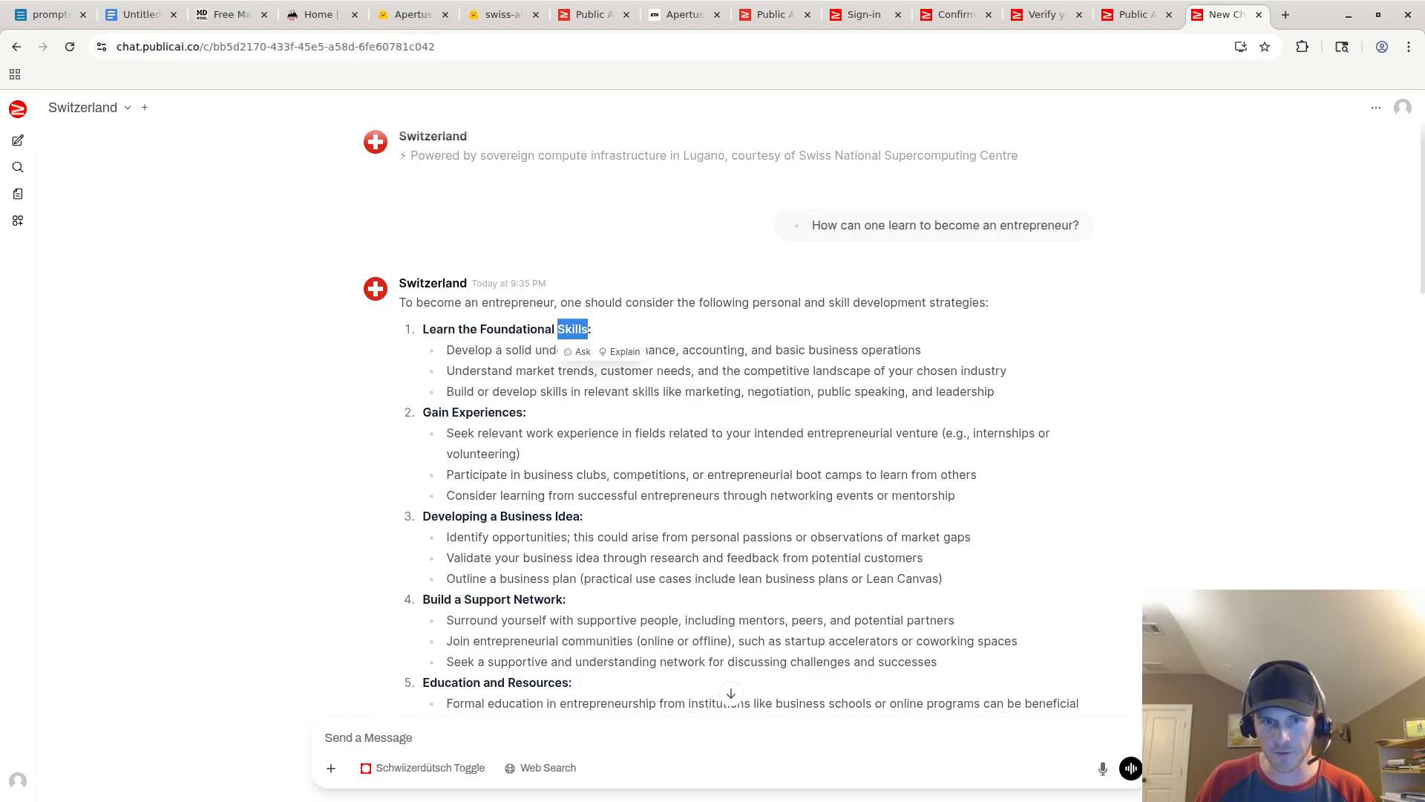
{"action": "double_click", "coordinate": [713, 350]}
{"action": "left_click", "coordinate": [713, 350]}
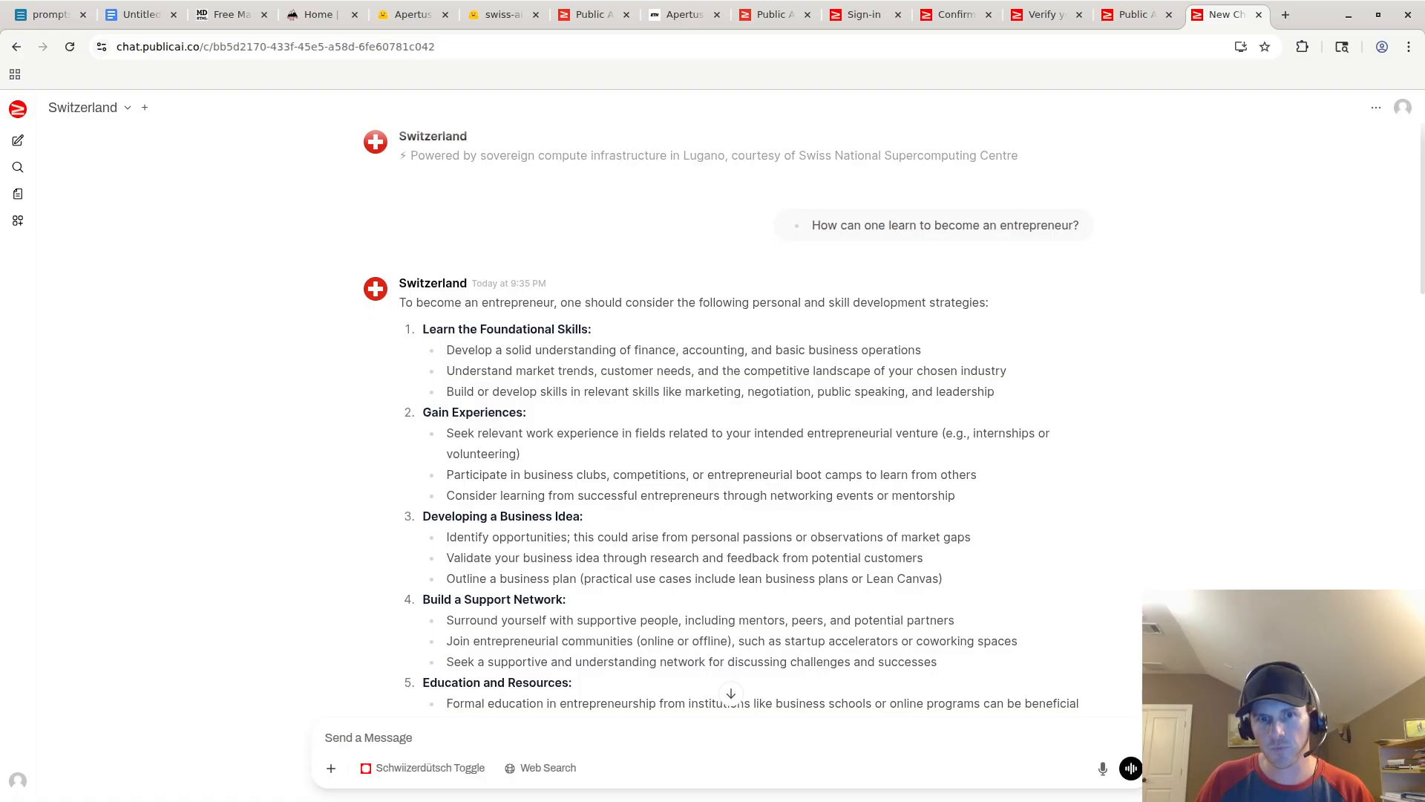
{"action": "double_click", "coordinate": [646, 350]}
{"action": "double_click", "coordinate": [713, 350]}
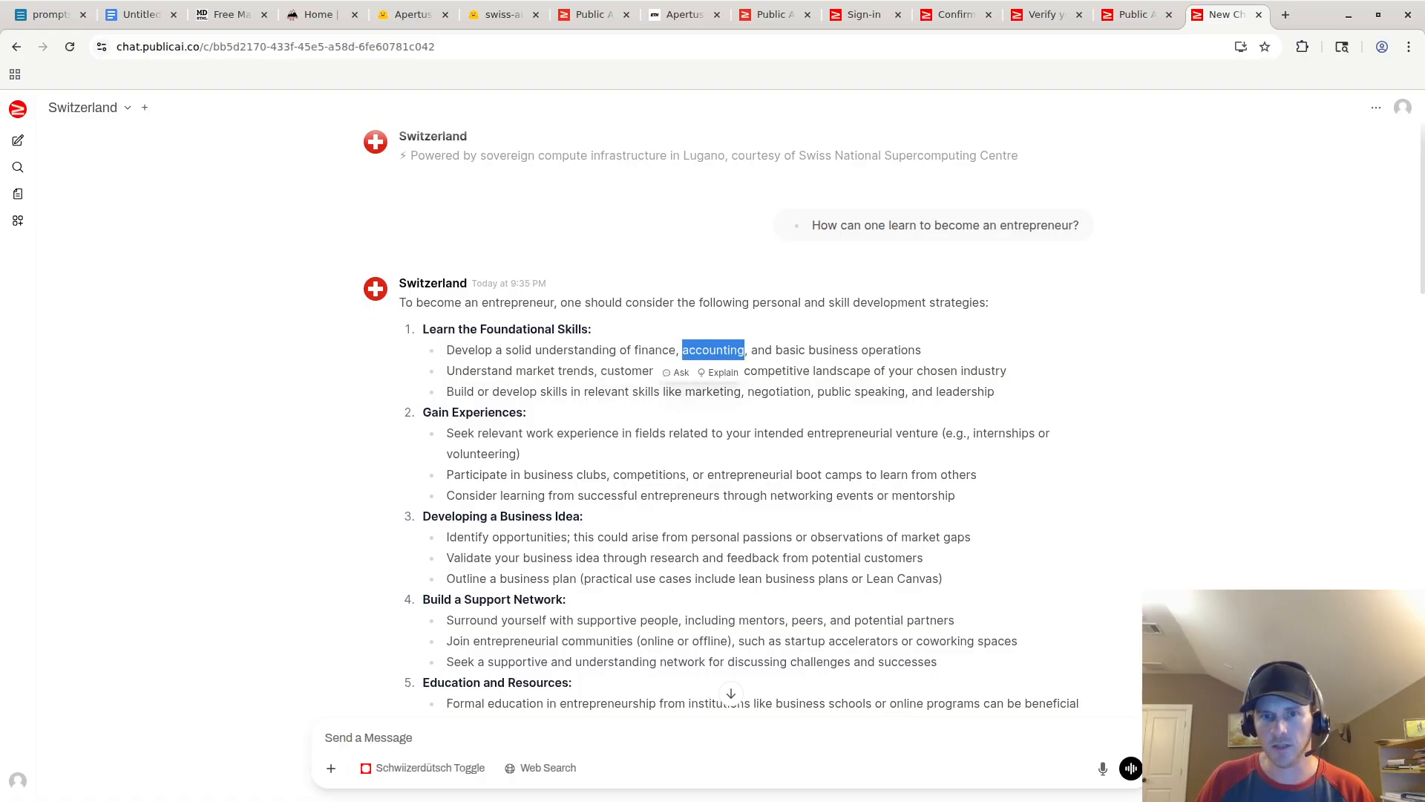
{"action": "left_click_drag", "start_coordinate": [777, 350], "coordinate": [921, 350]}
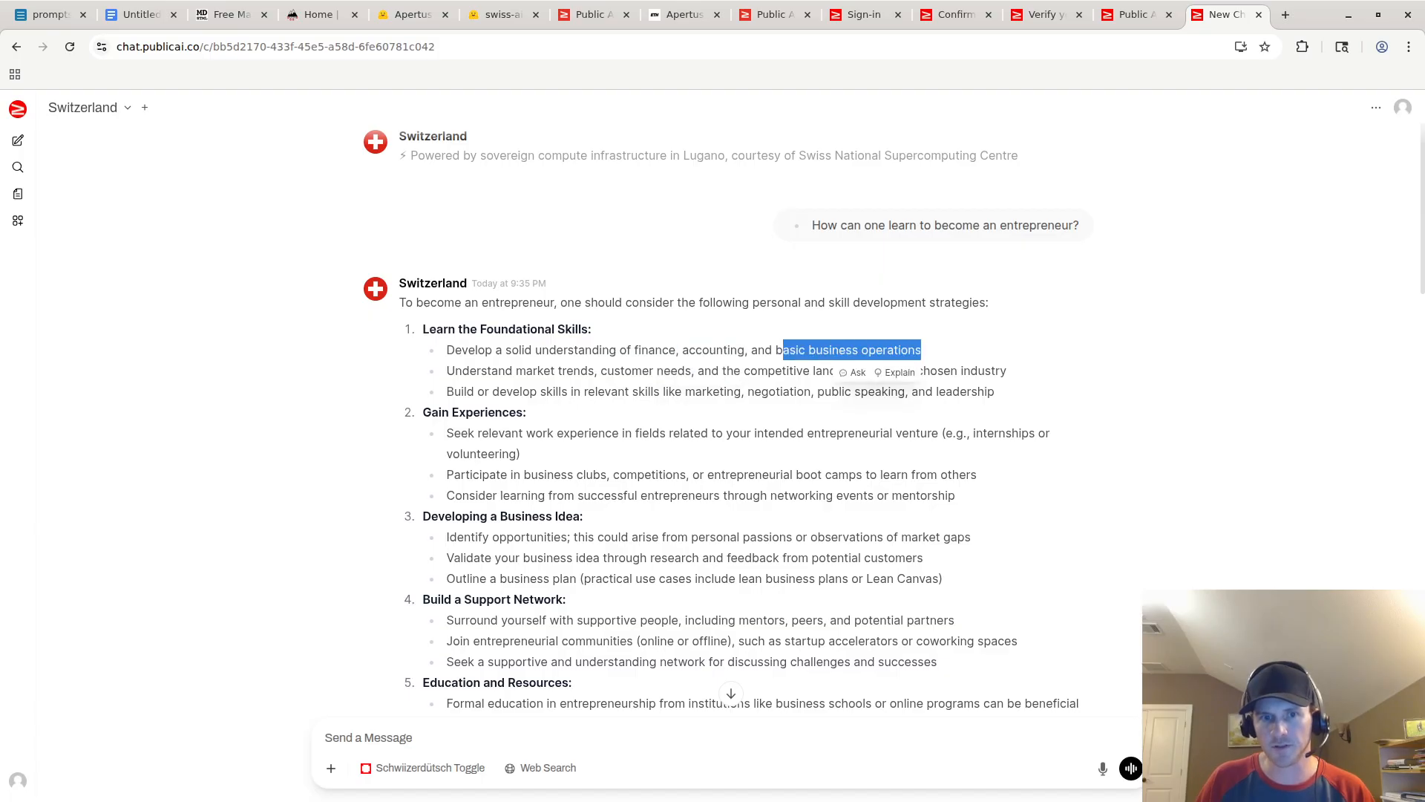
{"action": "left_click", "coordinate": [921, 349]}
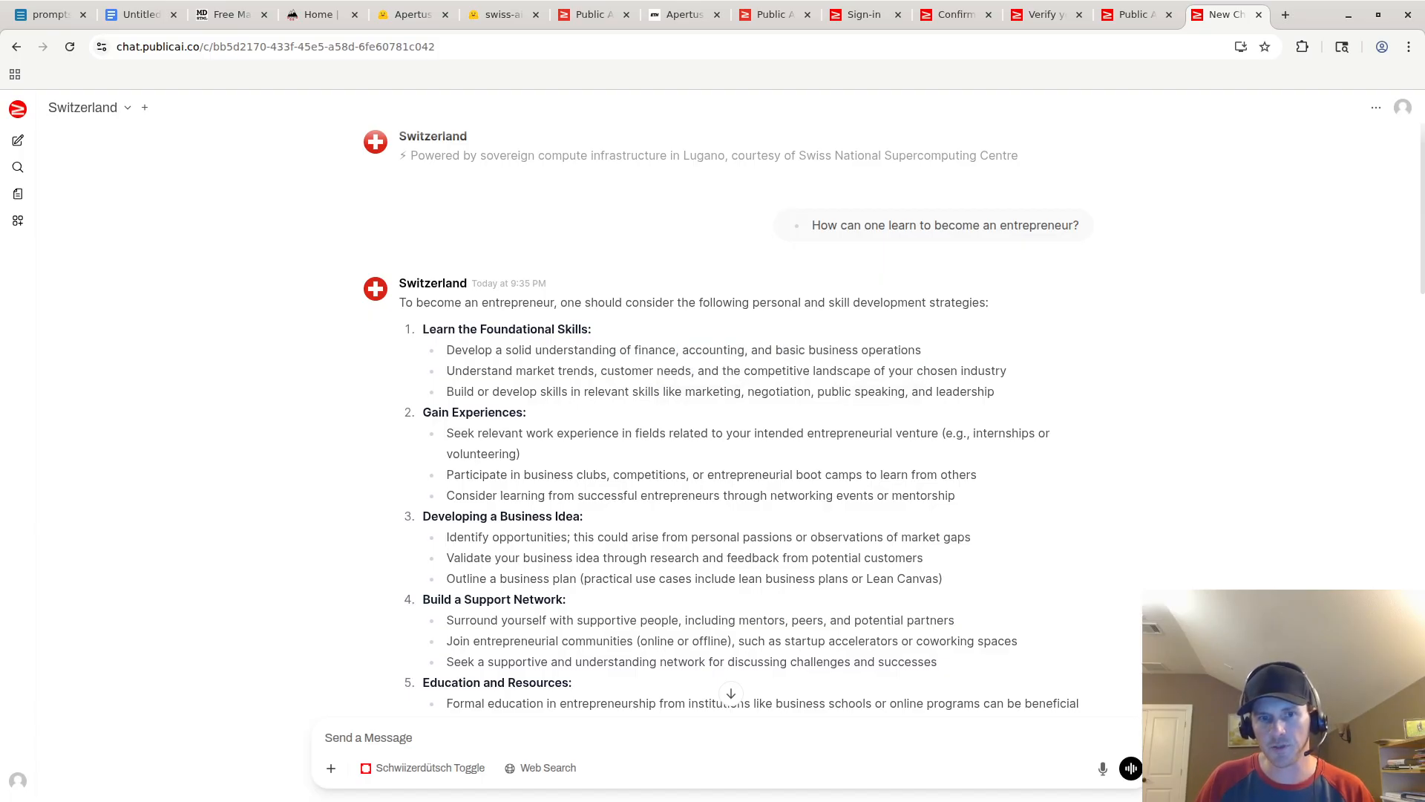
Step: Examine the Minimum Viable Product advice under "Launch and Iterate" and read on to the suggested follow-up questions
{"action": "scroll", "coordinate": [743, 416], "scroll_direction": "down", "scroll_amount": 10}
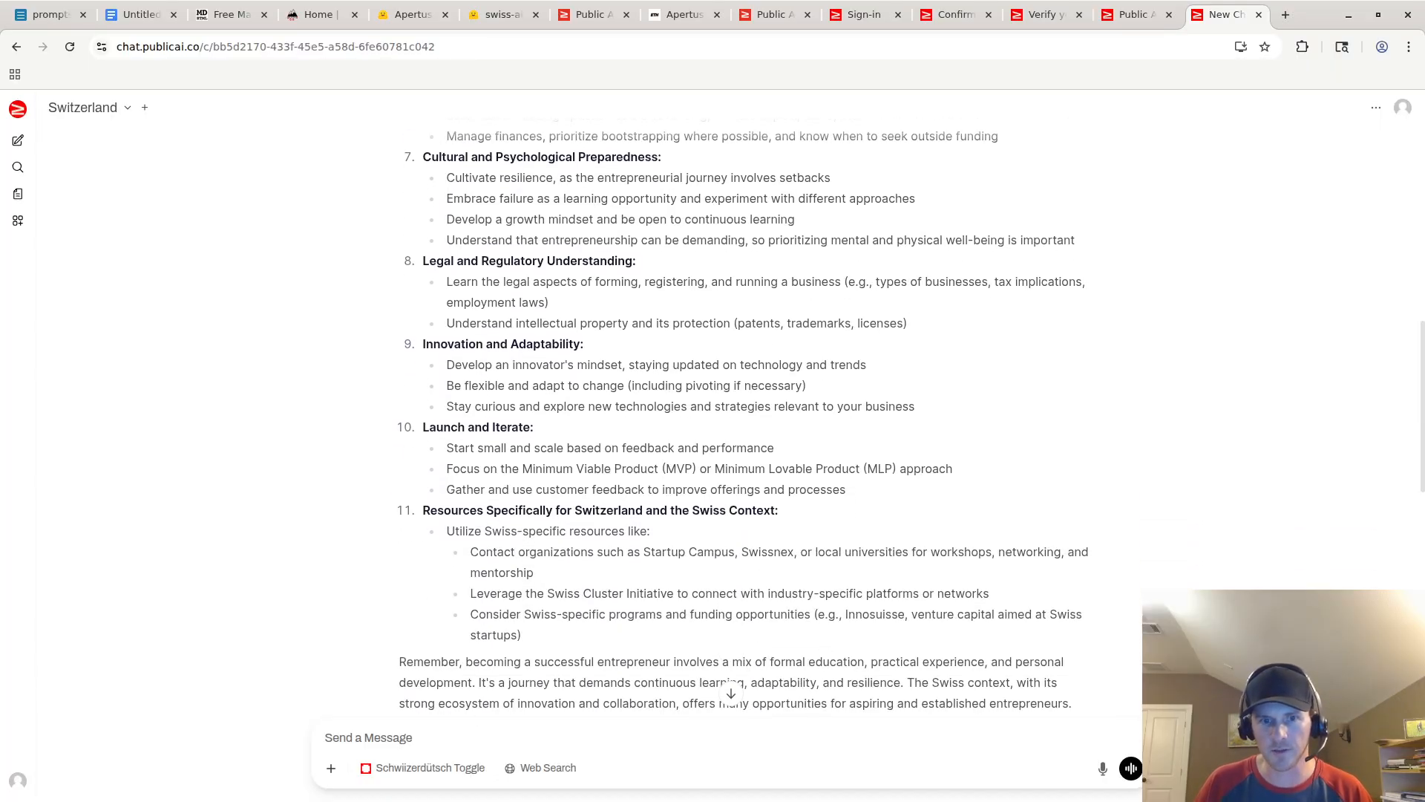
{"action": "left_click_drag", "start_coordinate": [522, 468], "coordinate": [666, 469]}
{"action": "double_click", "coordinate": [679, 469]}
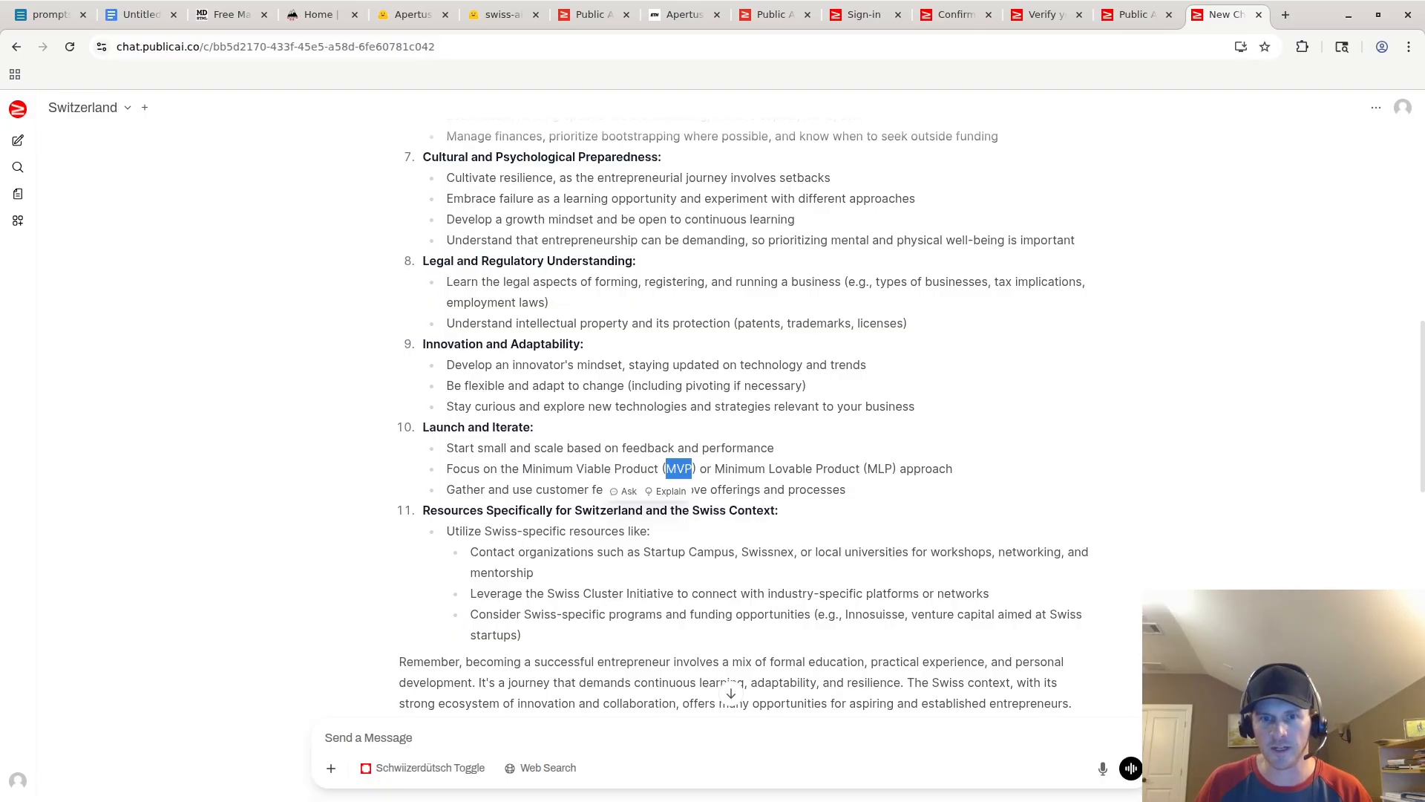
{"action": "scroll", "coordinate": [742, 409], "scroll_direction": "down", "scroll_amount": 5}
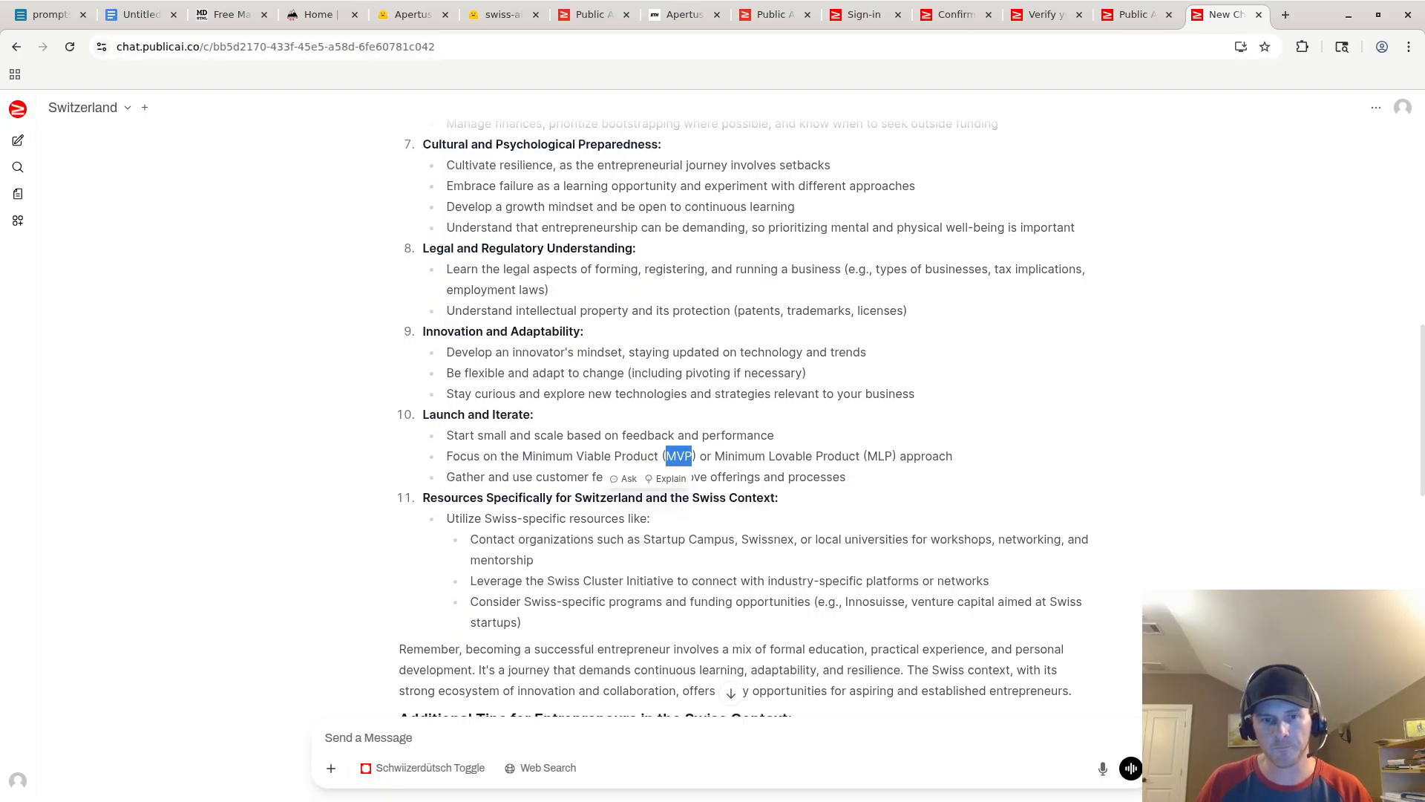
{"action": "scroll", "coordinate": [743, 416], "scroll_direction": "down", "scroll_amount": 6}
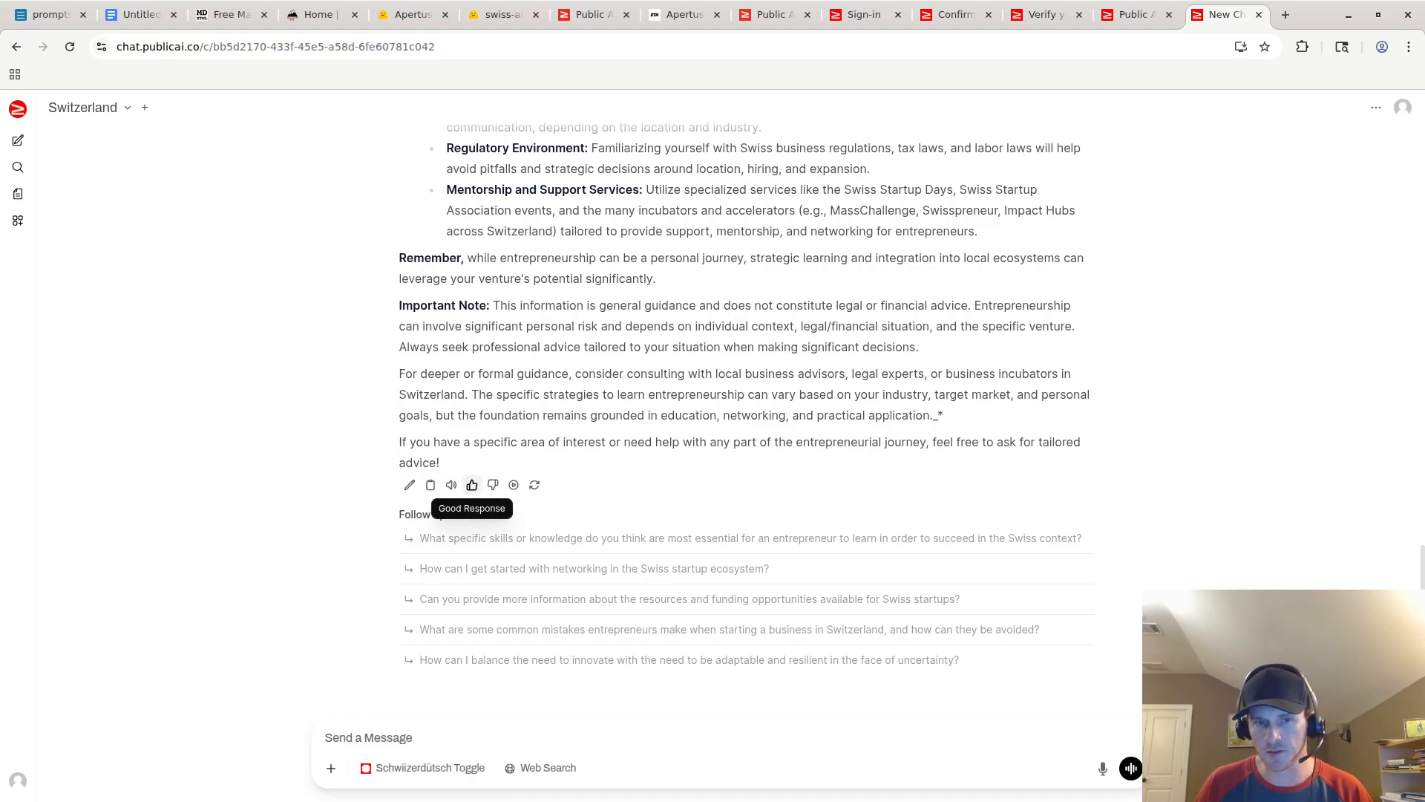
Step: Mark the entrepreneurship answer as a good response, and start and stop its read-aloud playback
{"action": "left_click", "coordinate": [471, 484]}
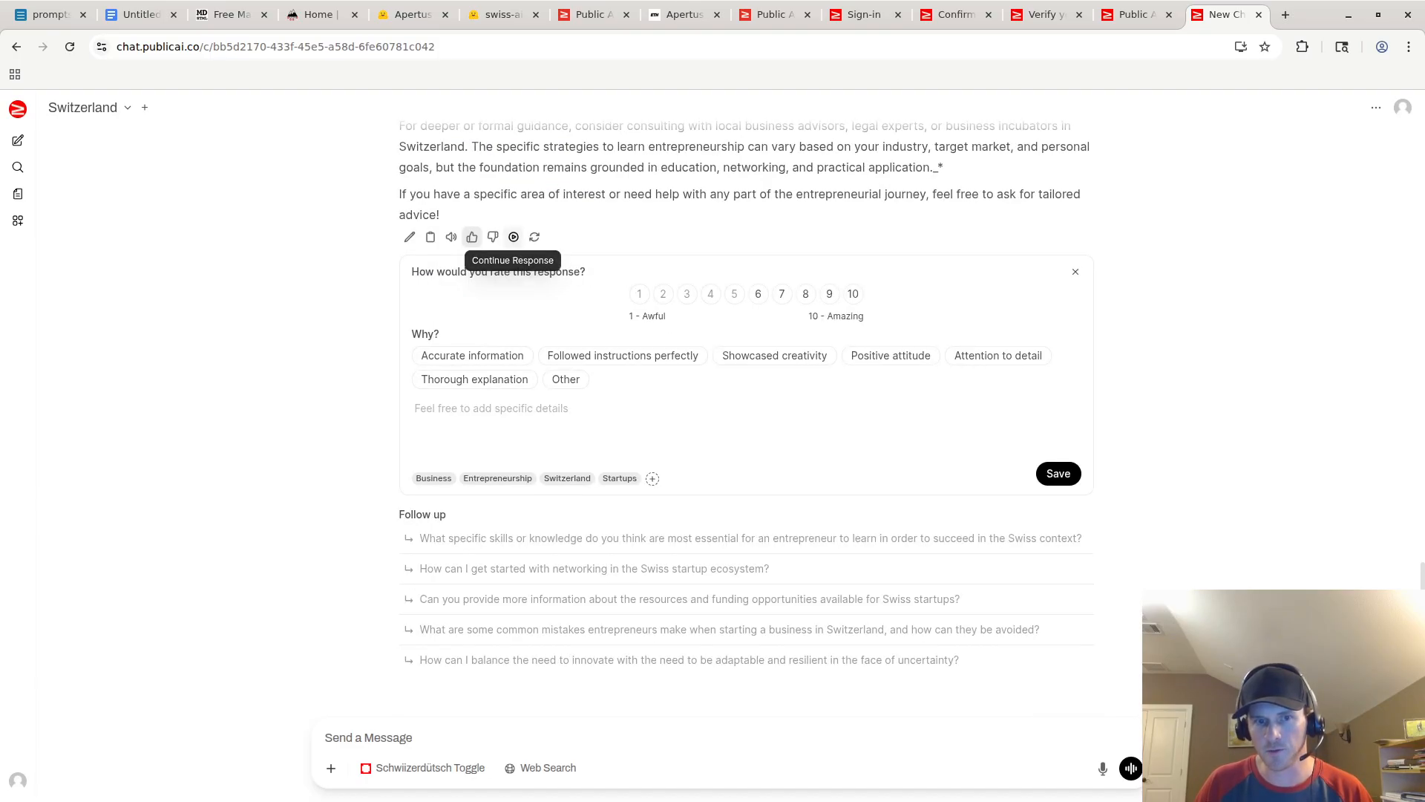
{"action": "scroll", "coordinate": [535, 417], "scroll_direction": "up", "scroll_amount": 2}
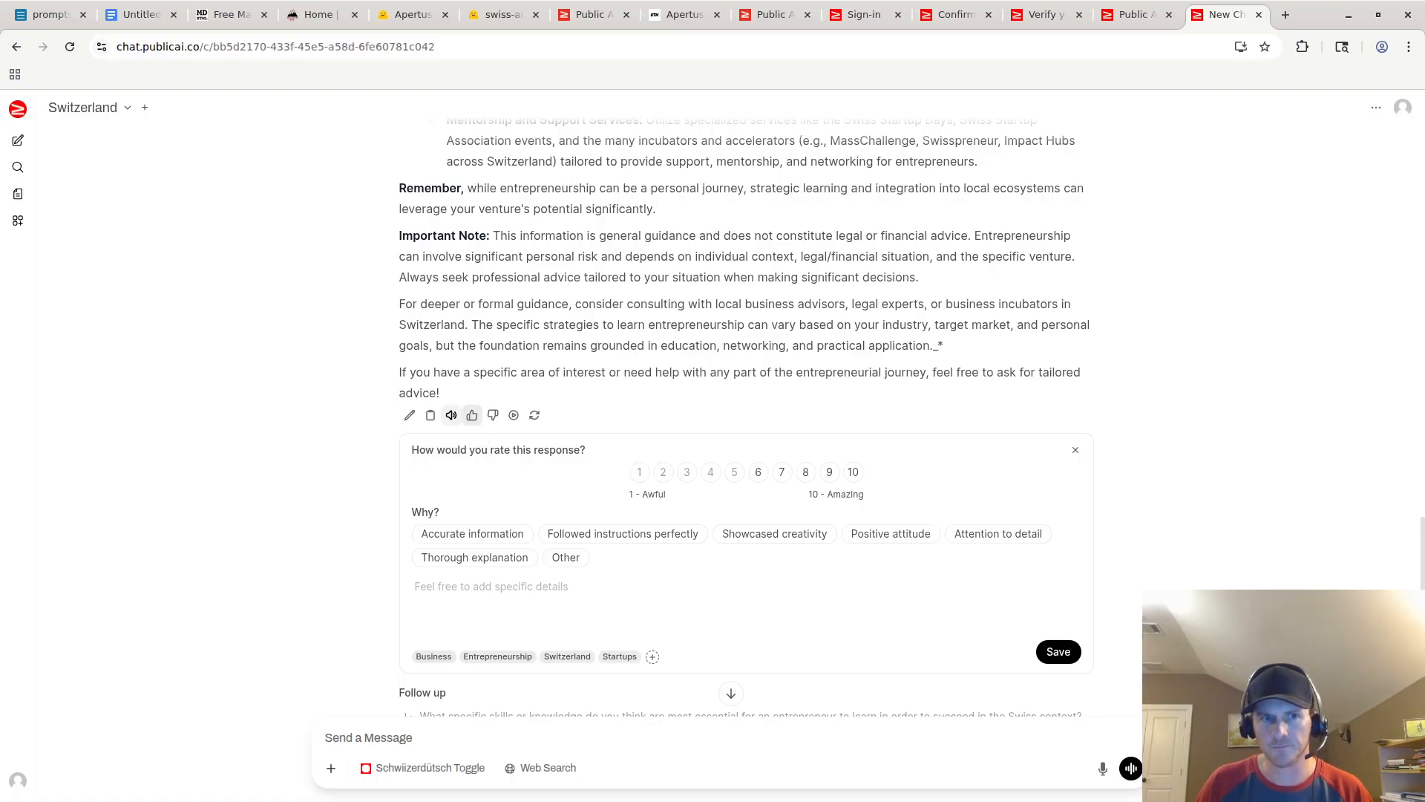
{"action": "left_click", "coordinate": [452, 415]}
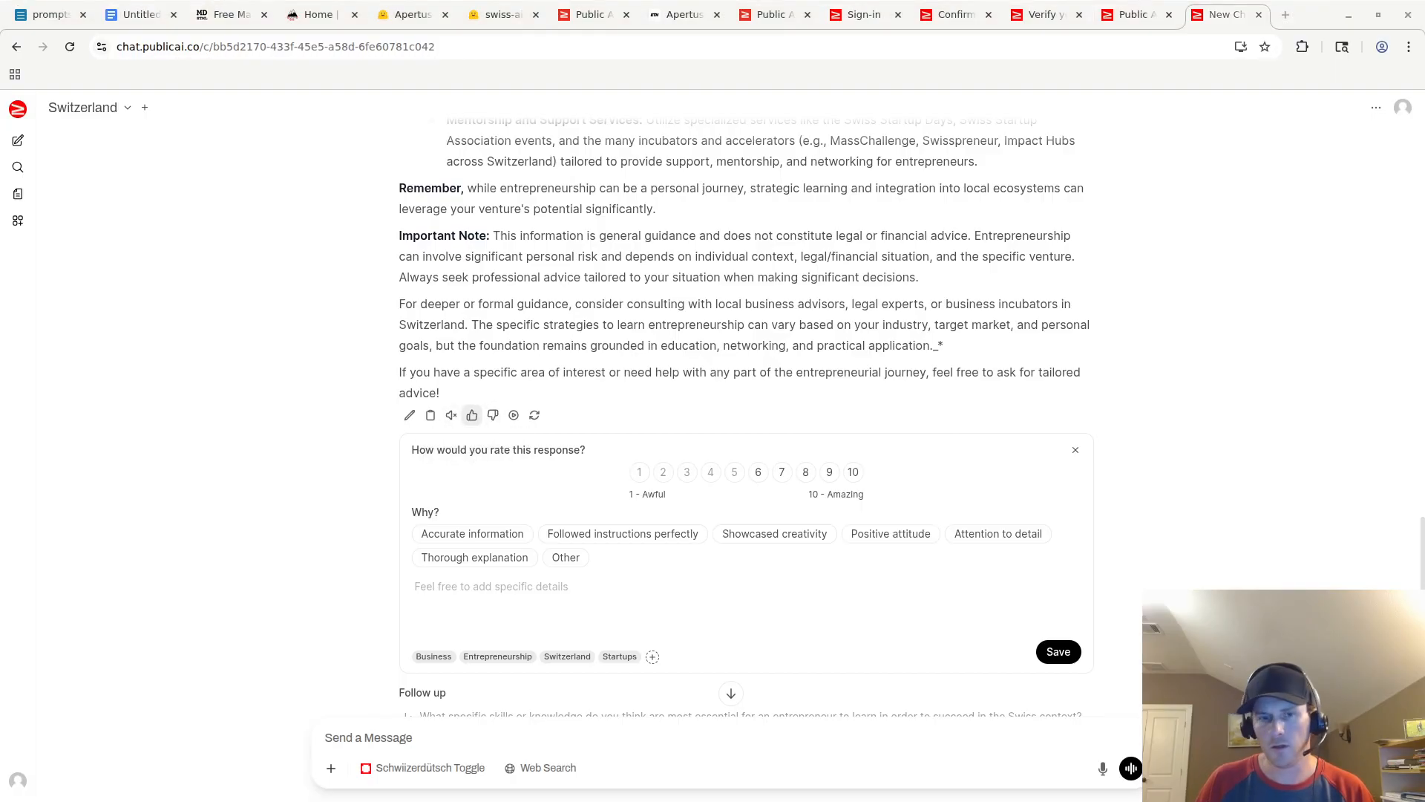
{"action": "left_click", "coordinate": [451, 415]}
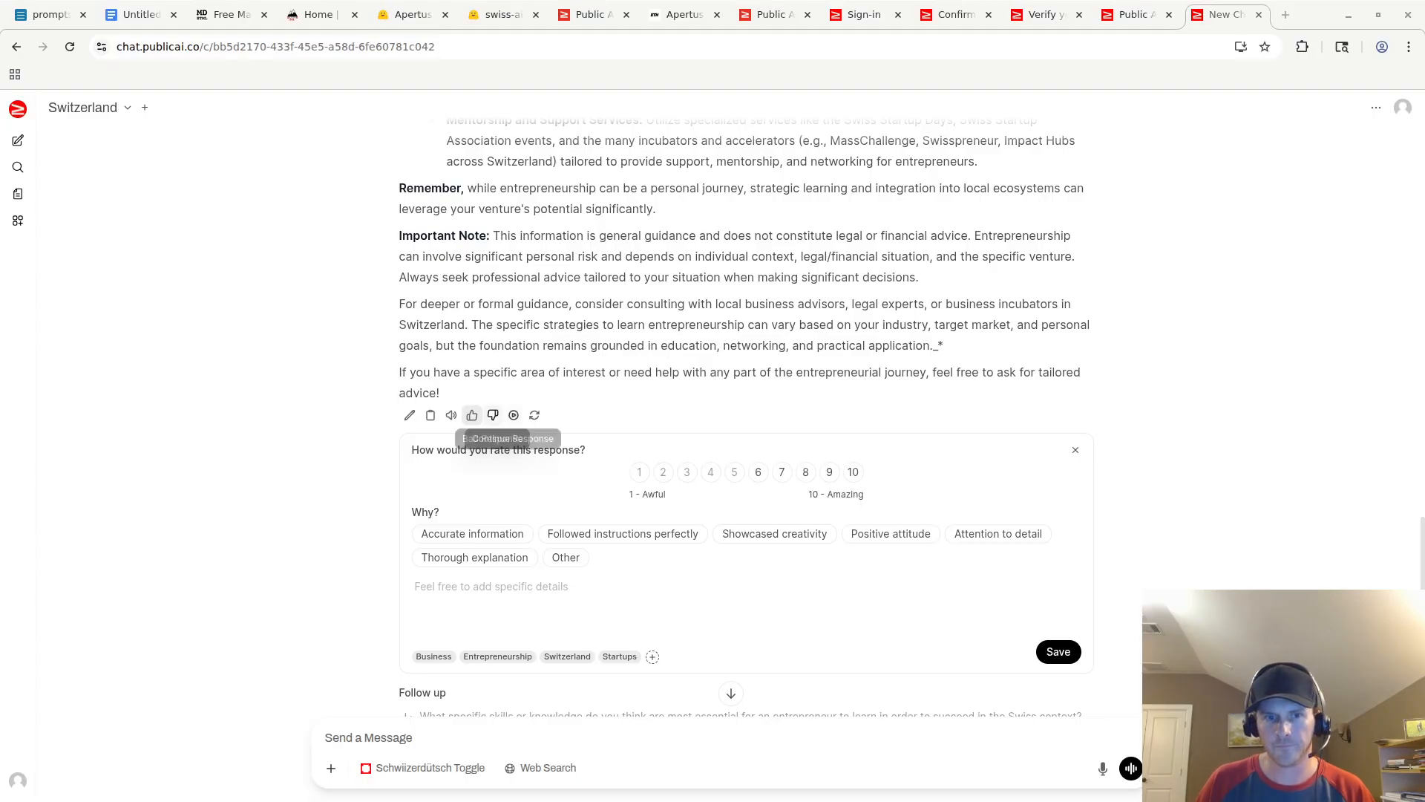
Step: Start the entrepreneurship answer's read-aloud playback again and dismiss its rating form, returning to the original question
{"action": "left_click", "coordinate": [450, 415]}
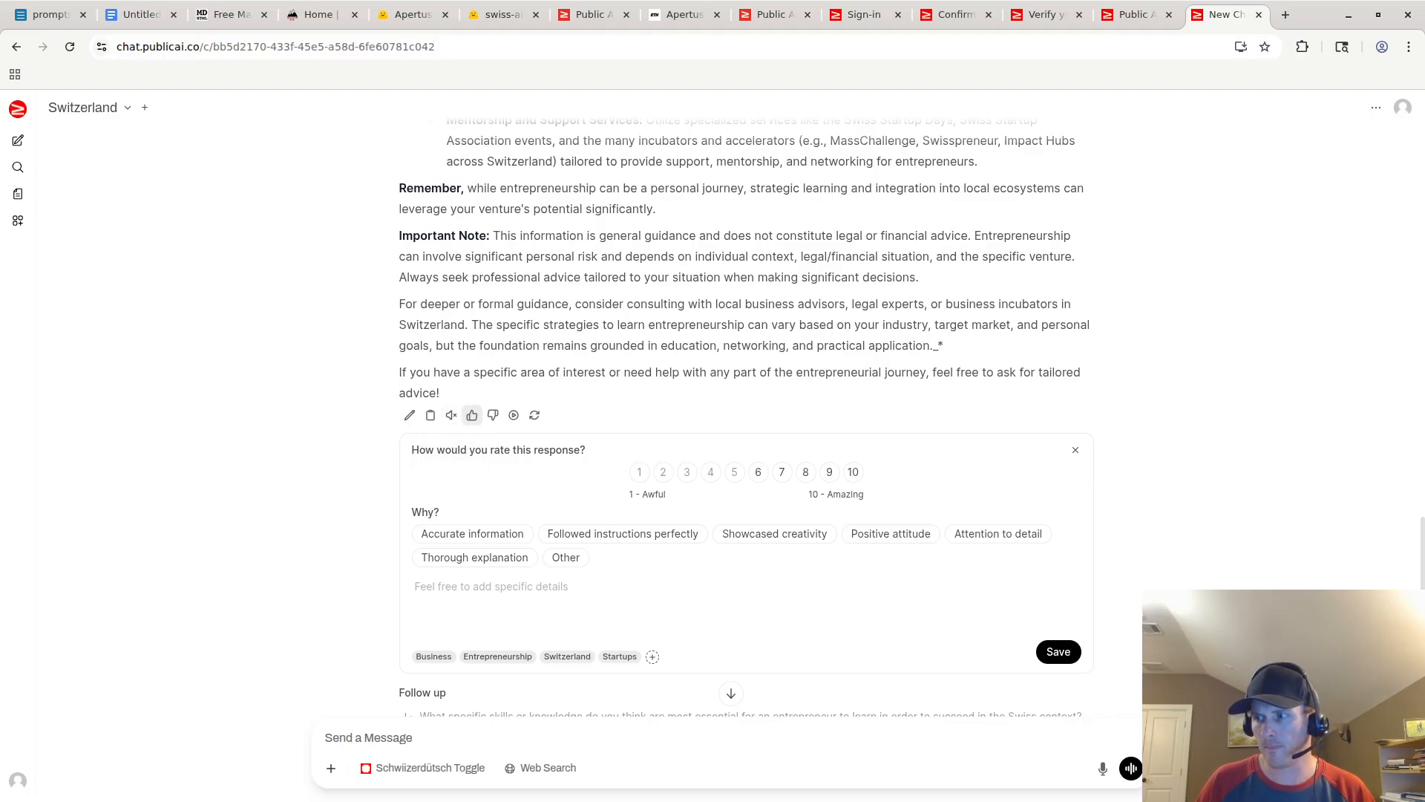
{"action": "left_click", "coordinate": [1075, 450]}
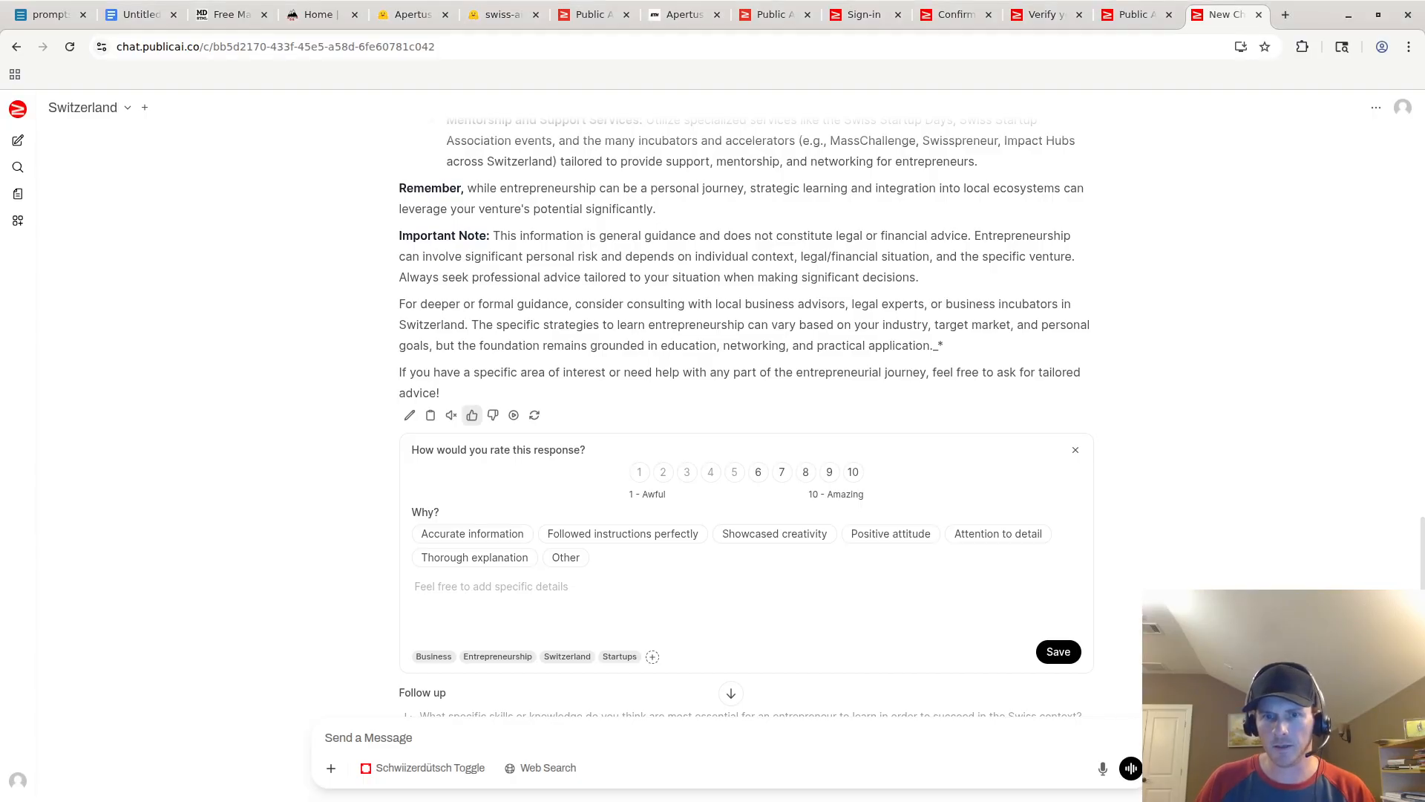
{"action": "scroll", "coordinate": [746, 416], "scroll_direction": "up", "scroll_amount": 10}
{"action": "scroll", "coordinate": [720, 416], "scroll_direction": "up", "scroll_amount": 10}
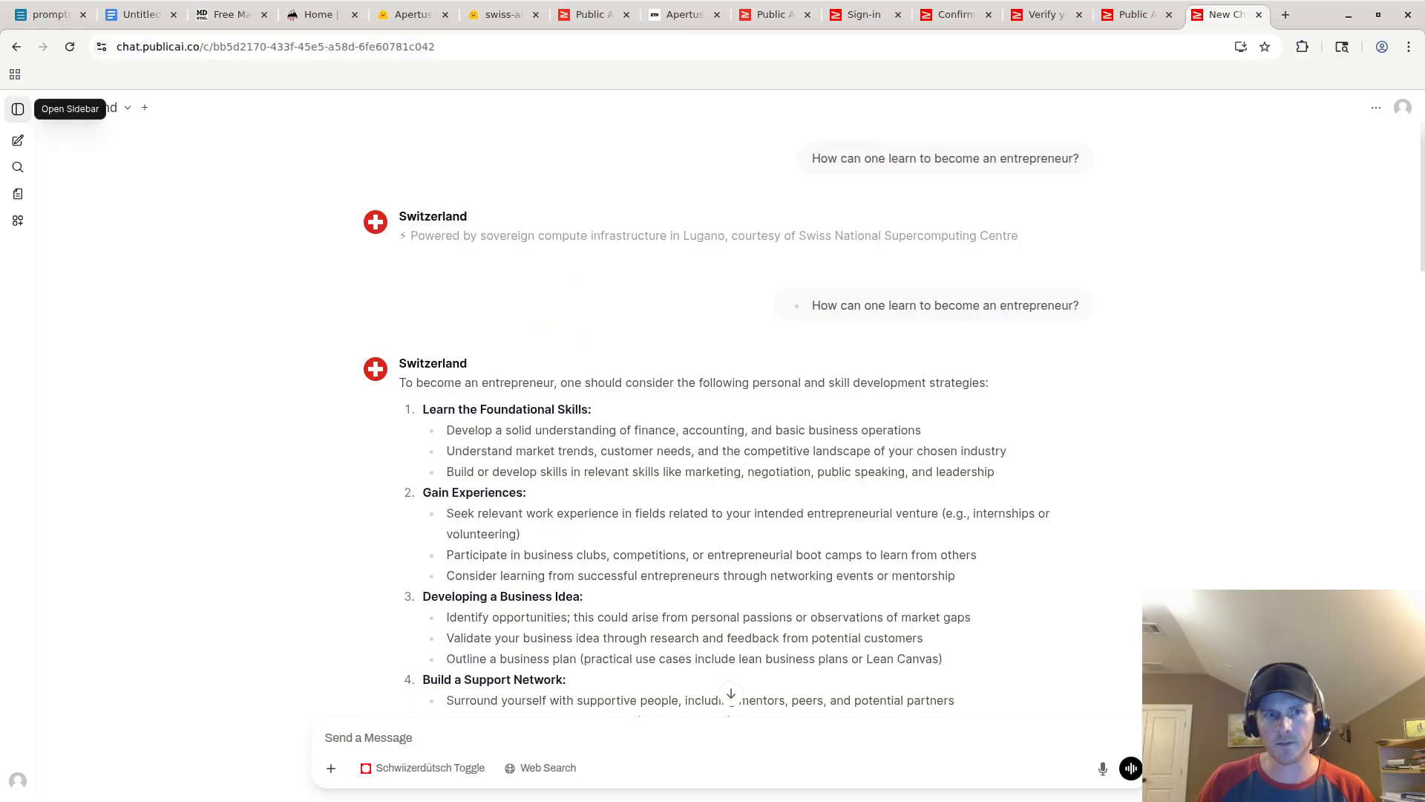
Step: Expand the list of chats and start a new chat with the Schwiizerdütsch Toggle enabled
{"action": "left_click", "coordinate": [18, 109]}
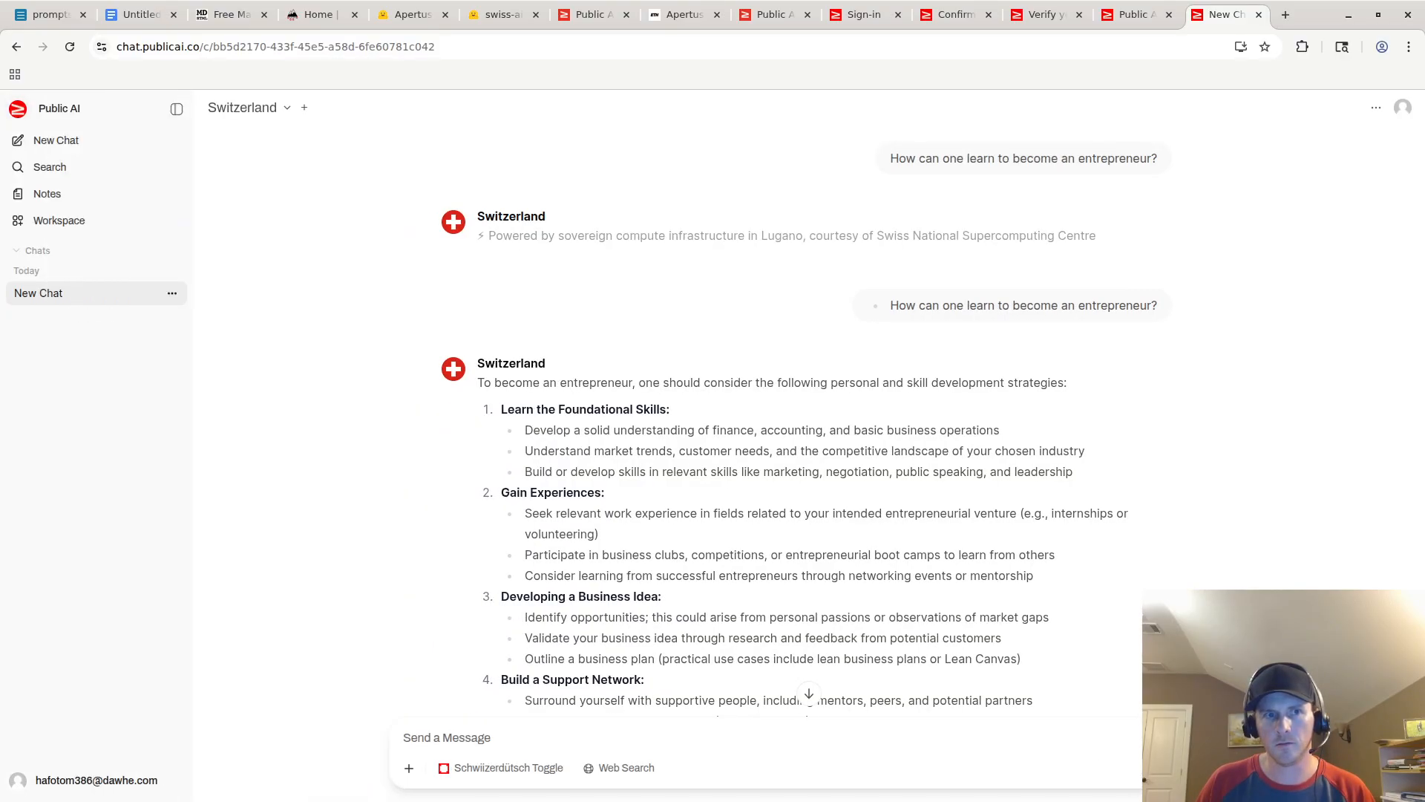
{"action": "left_click", "coordinate": [56, 140]}
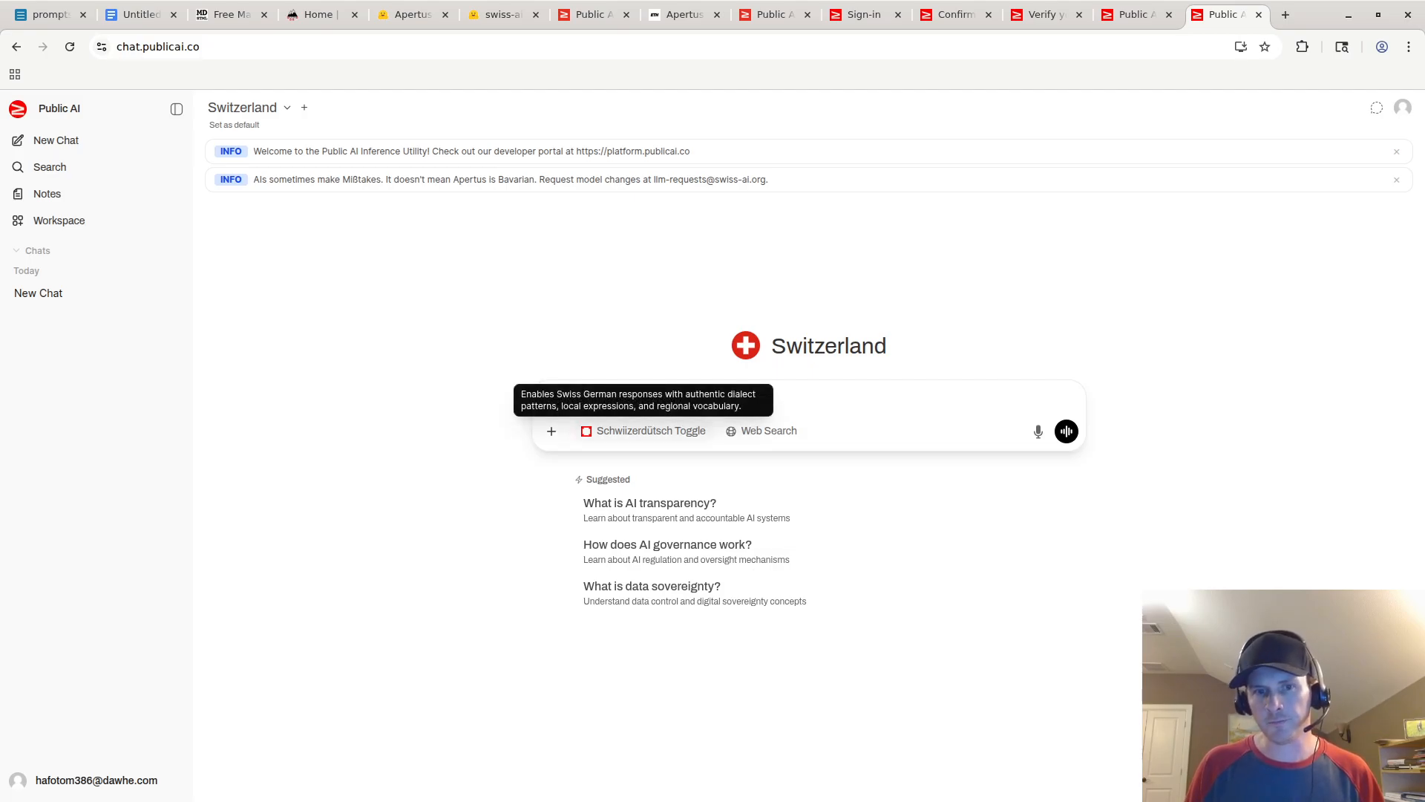
{"action": "left_click", "coordinate": [646, 431]}
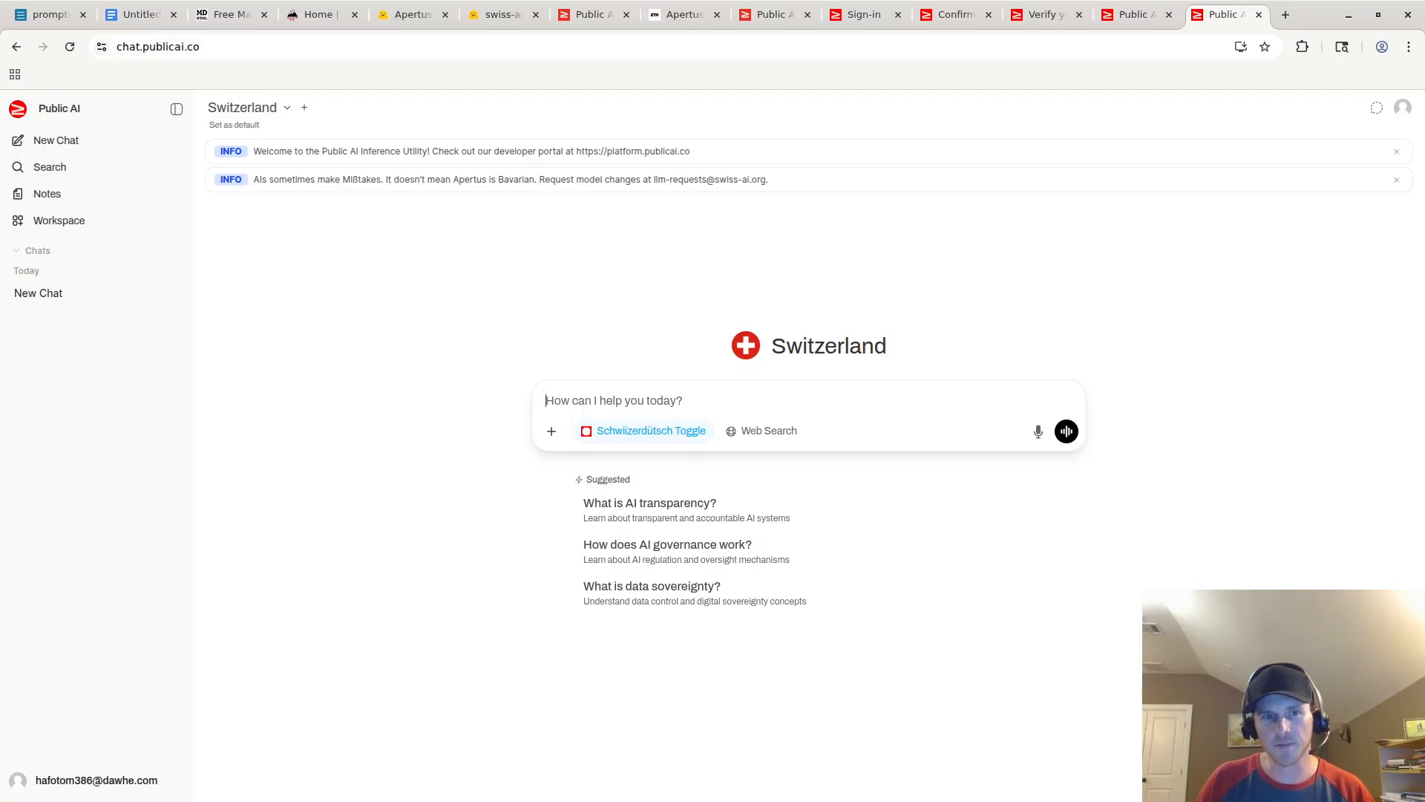
Step: Examine the spelling of "Mißtakes" and the word "Bavarian" in the info notice about AI mistakes
{"action": "mouse_move", "coordinate": [341, 179]}
{"action": "left_mouse_down"}
{"action": "mouse_move", "coordinate": [387, 178]}
{"action": "mouse_move", "coordinate": [358, 179]}
{"action": "left_mouse_up"}
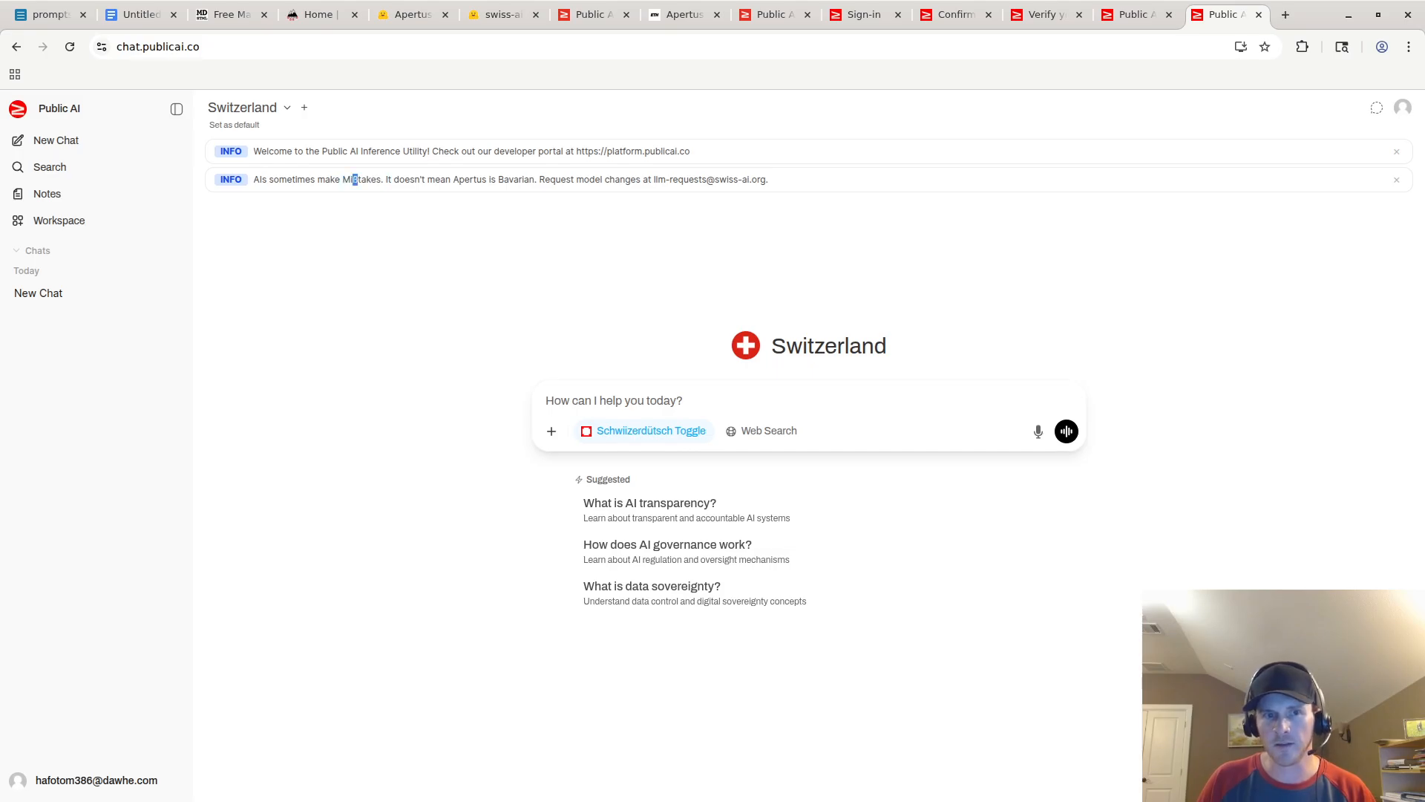
{"action": "left_click", "coordinate": [355, 179]}
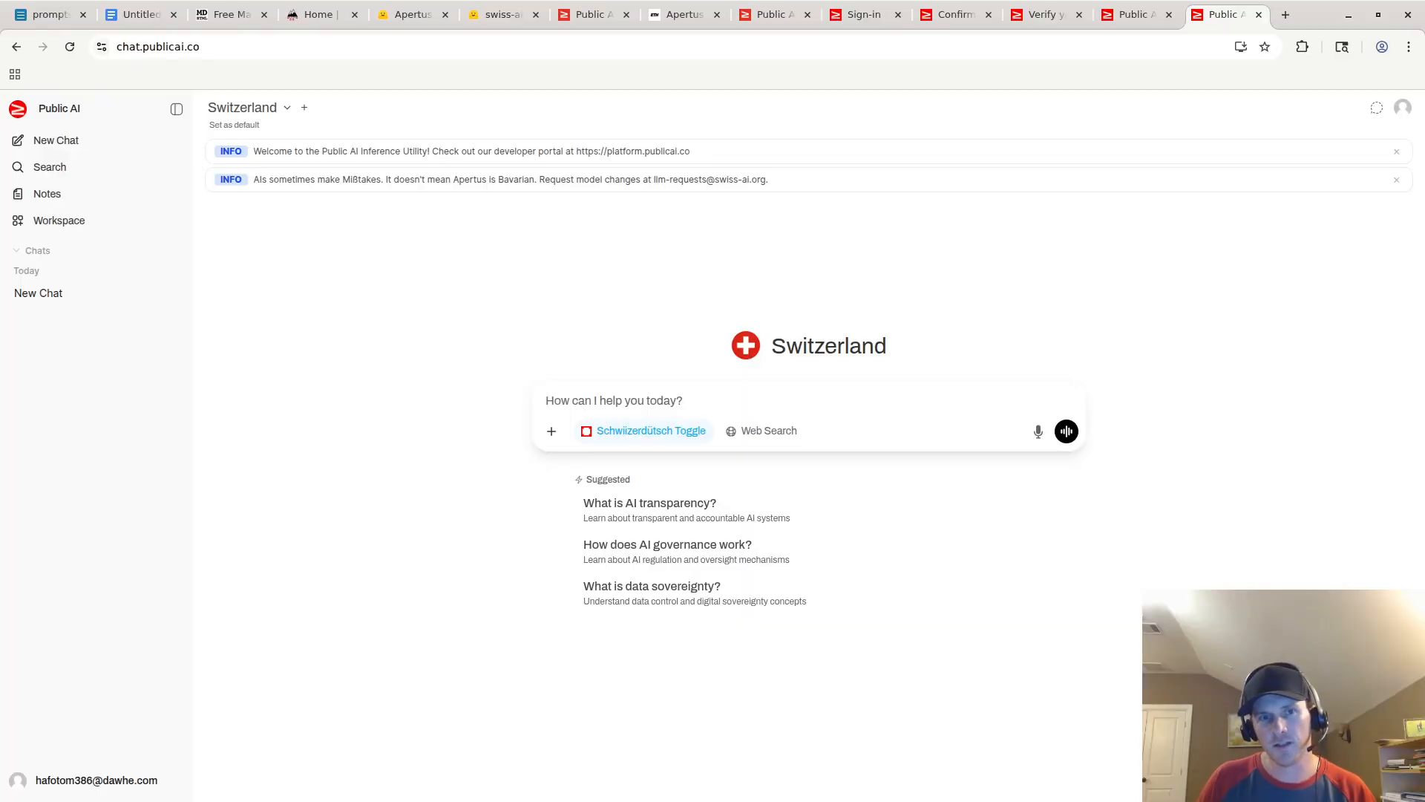
{"action": "double_click", "coordinate": [516, 180]}
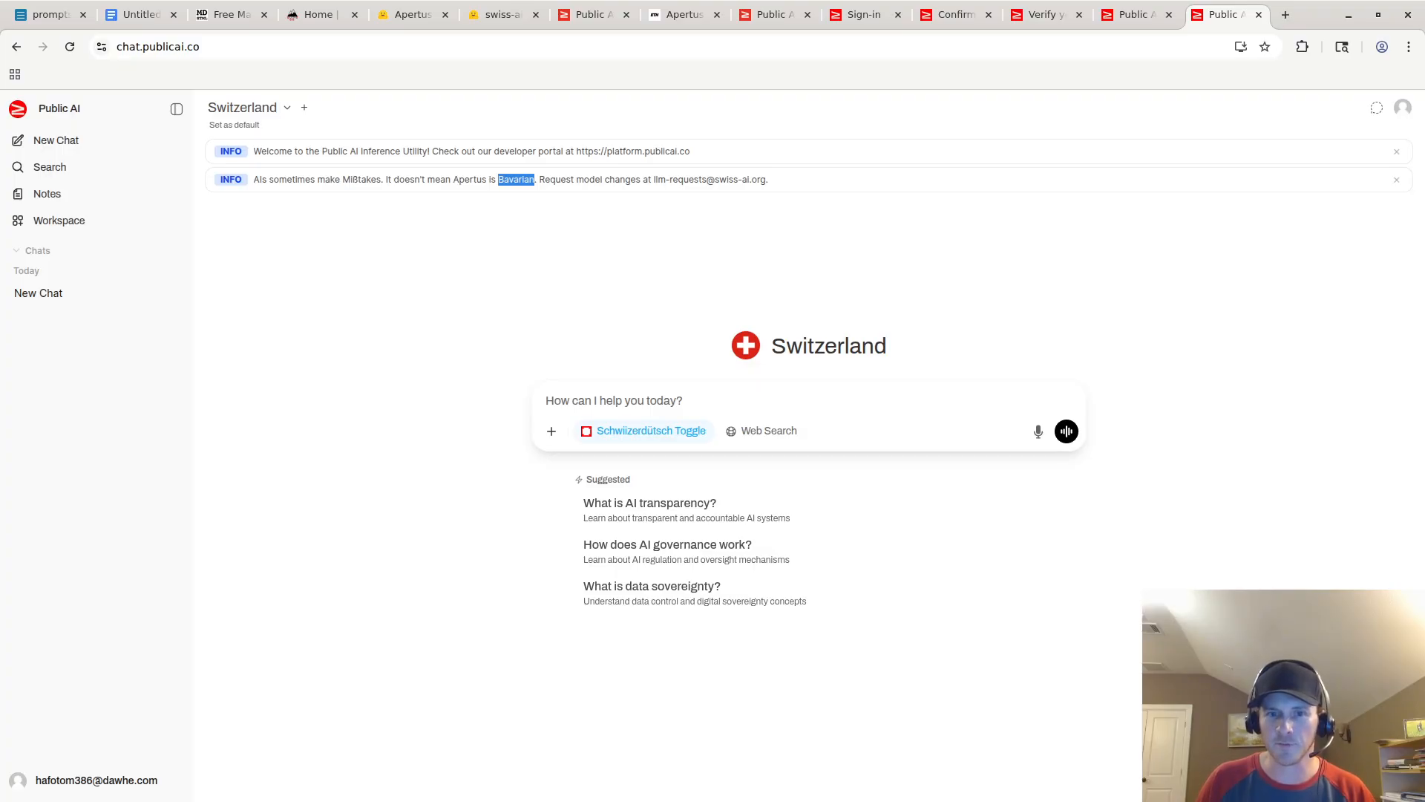
Step: Try the suggested "What is data sovereignty?" prompt and clear its text from the message unsent
{"action": "left_click", "coordinate": [652, 587]}
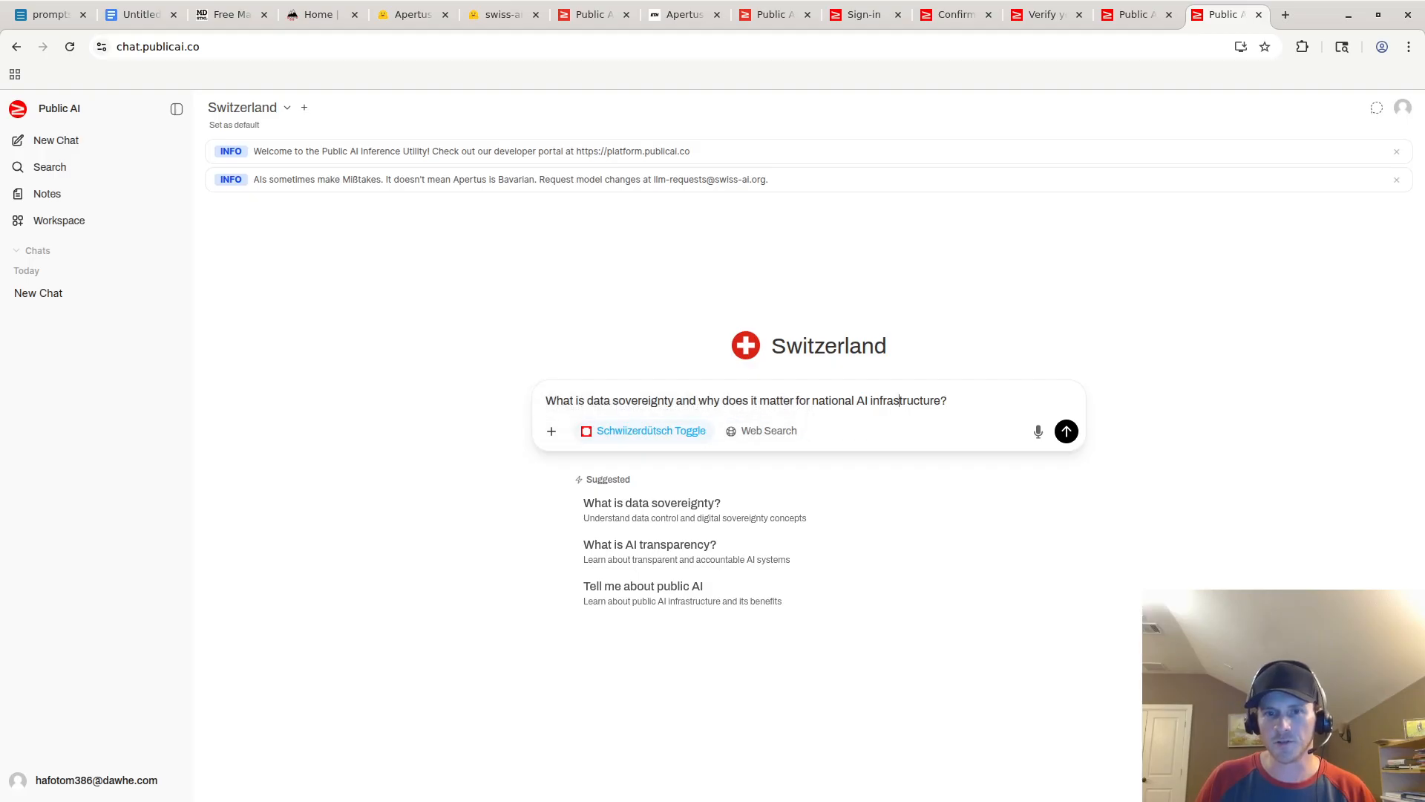
{"action": "left_click_drag", "start_coordinate": [948, 401], "coordinate": [546, 400]}
{"action": "key", "text": "BackSpace"}
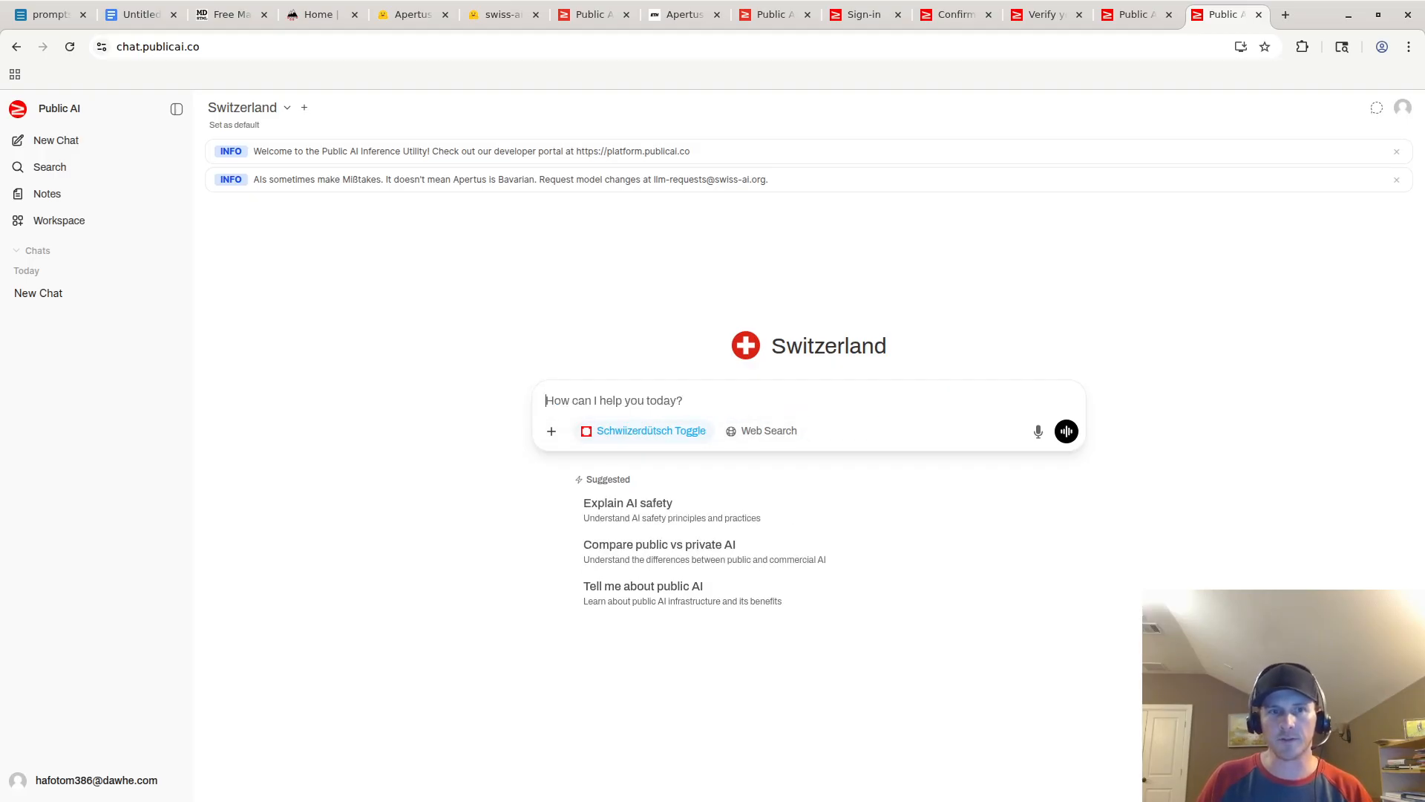
Step: Try the Singapore model for the new chat and switch back to the Switzerland model
{"action": "left_click", "coordinate": [245, 108]}
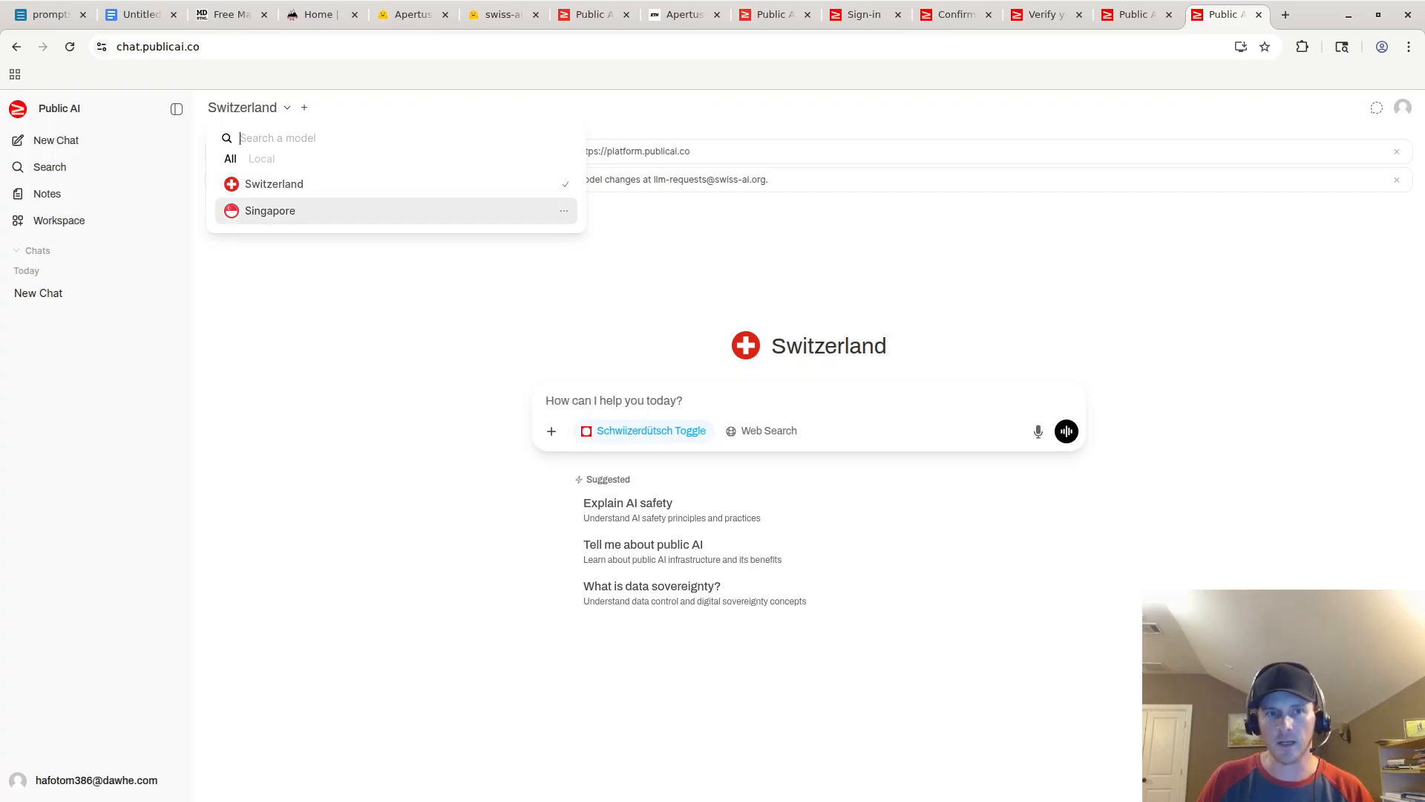
{"action": "key", "text": "Return"}
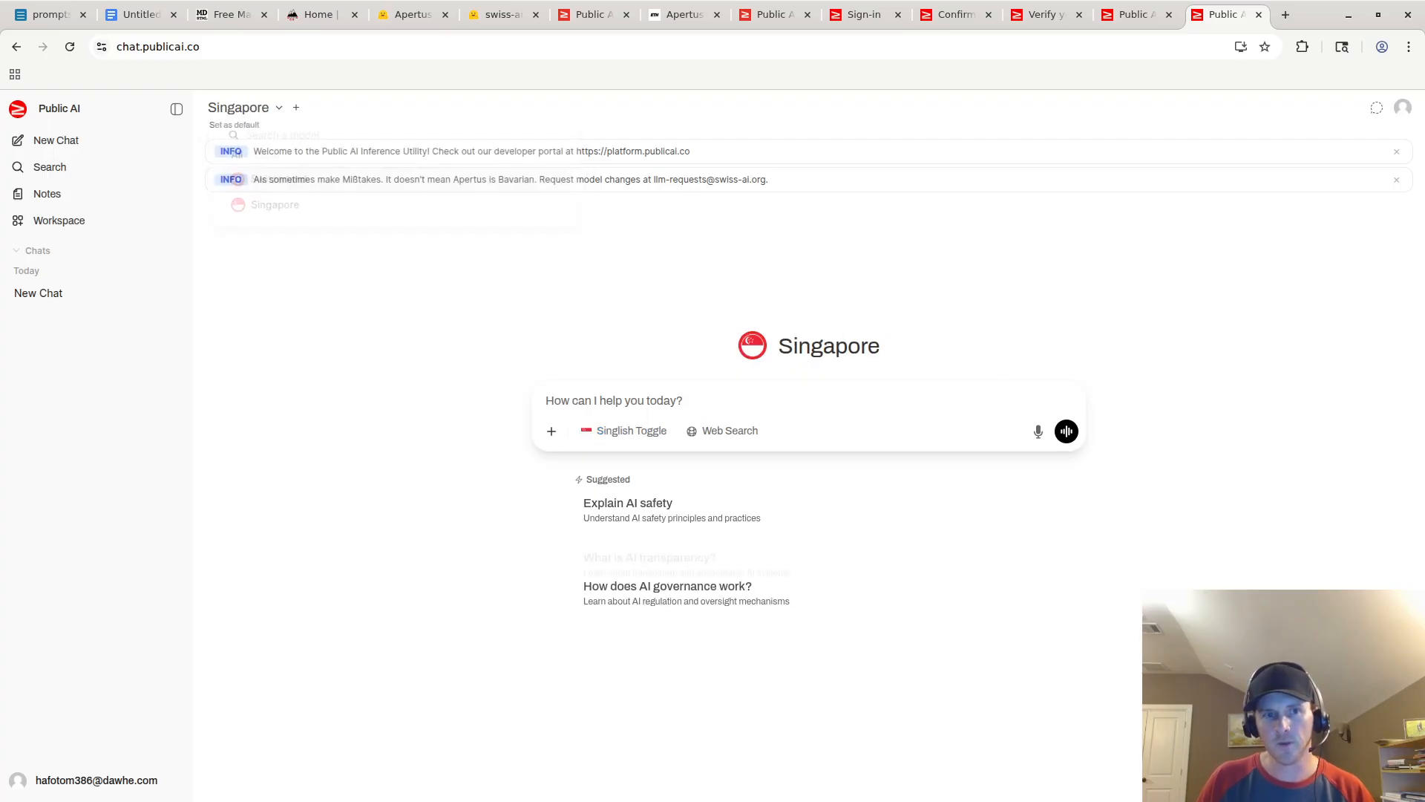
{"action": "left_click", "coordinate": [245, 107]}
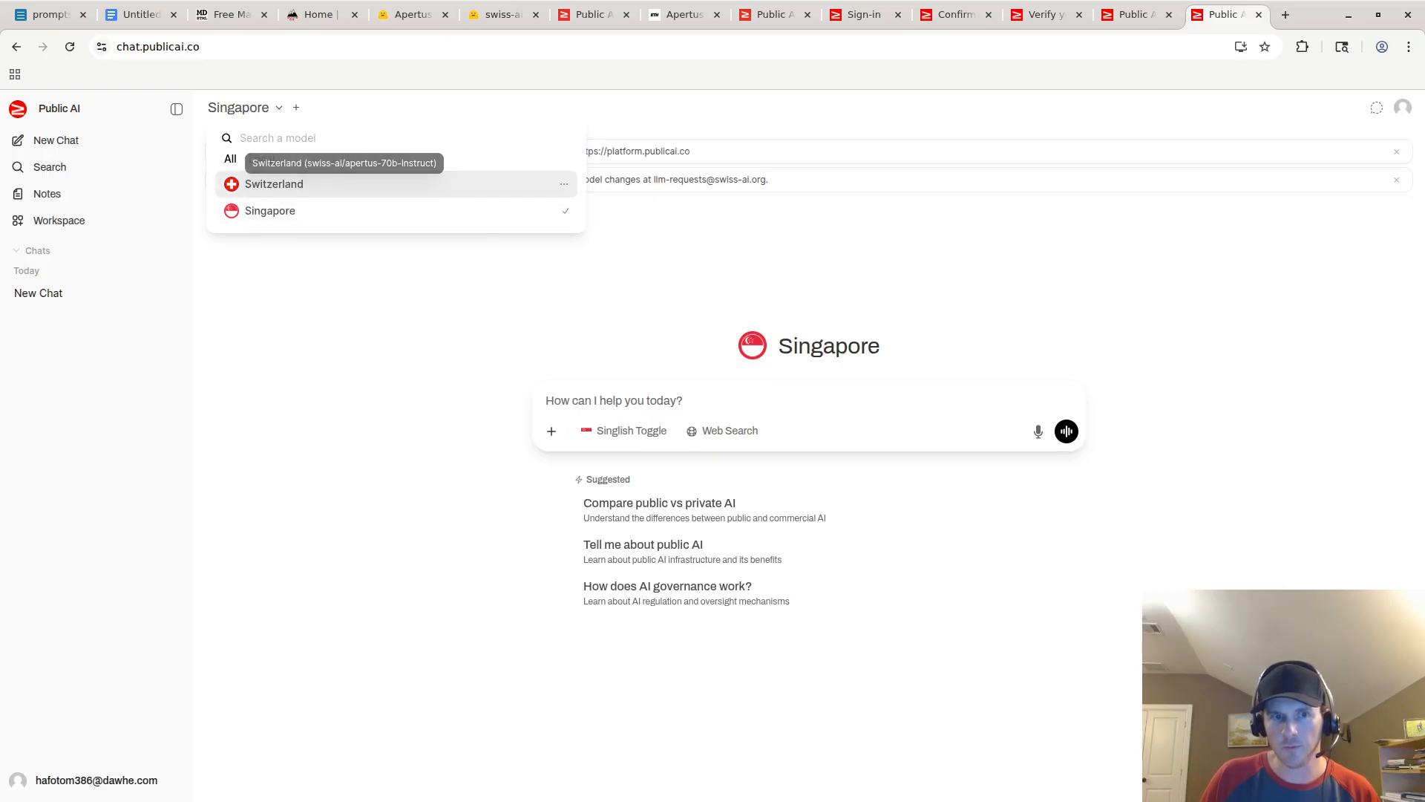
{"action": "left_click", "coordinate": [274, 184]}
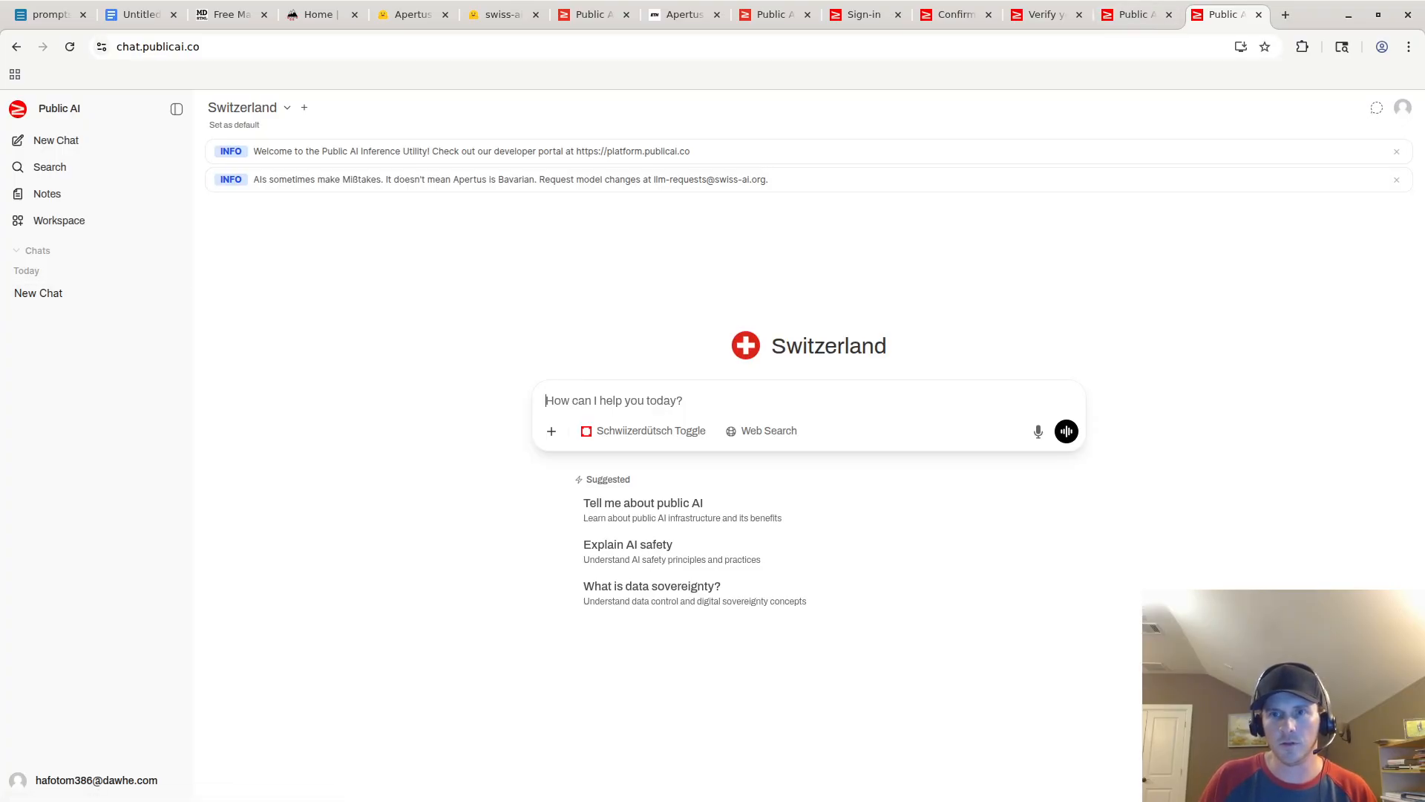
Step: Reopen the existing entrepreneurship chat and try to rename it as "learning business"
{"action": "left_click", "coordinate": [45, 293]}
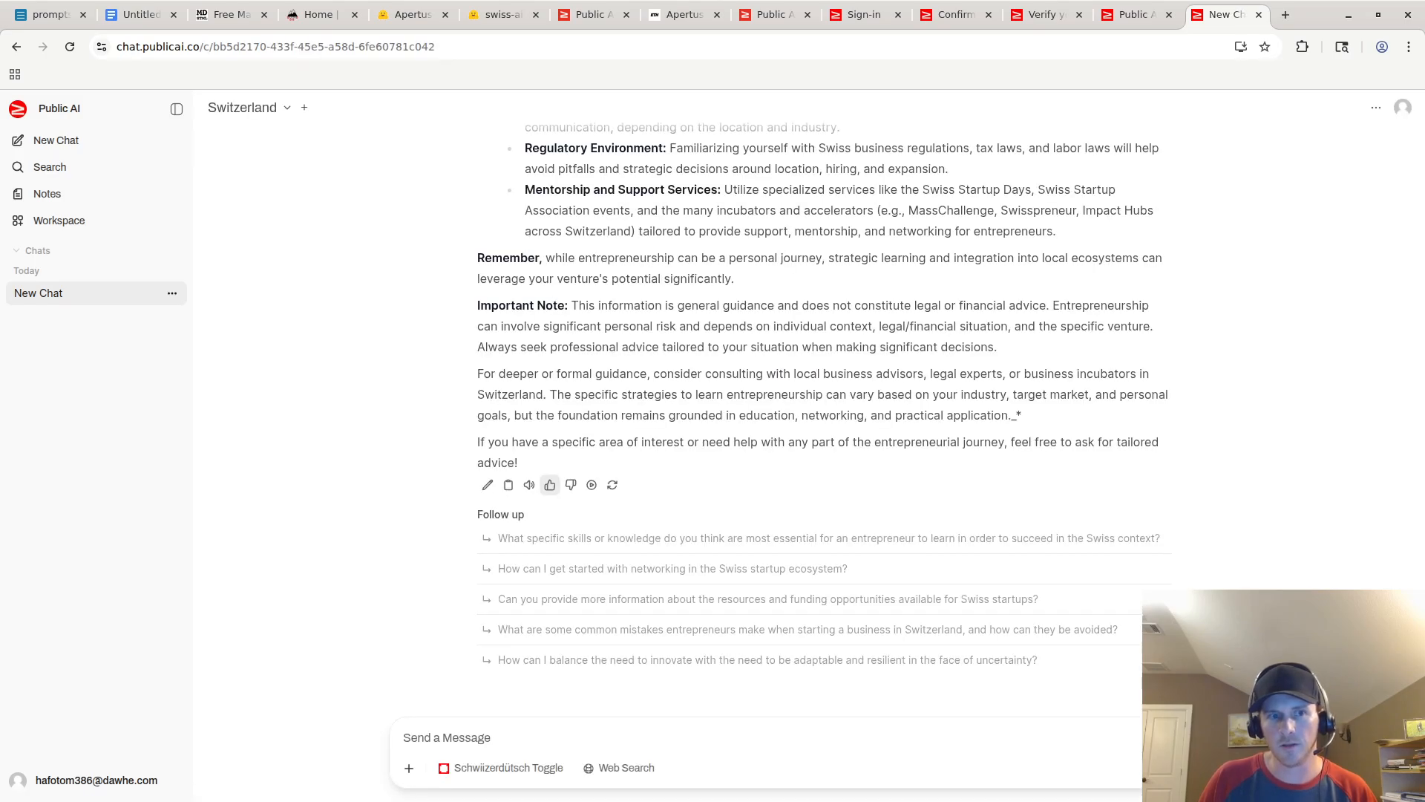
{"action": "left_click", "coordinate": [172, 293]}
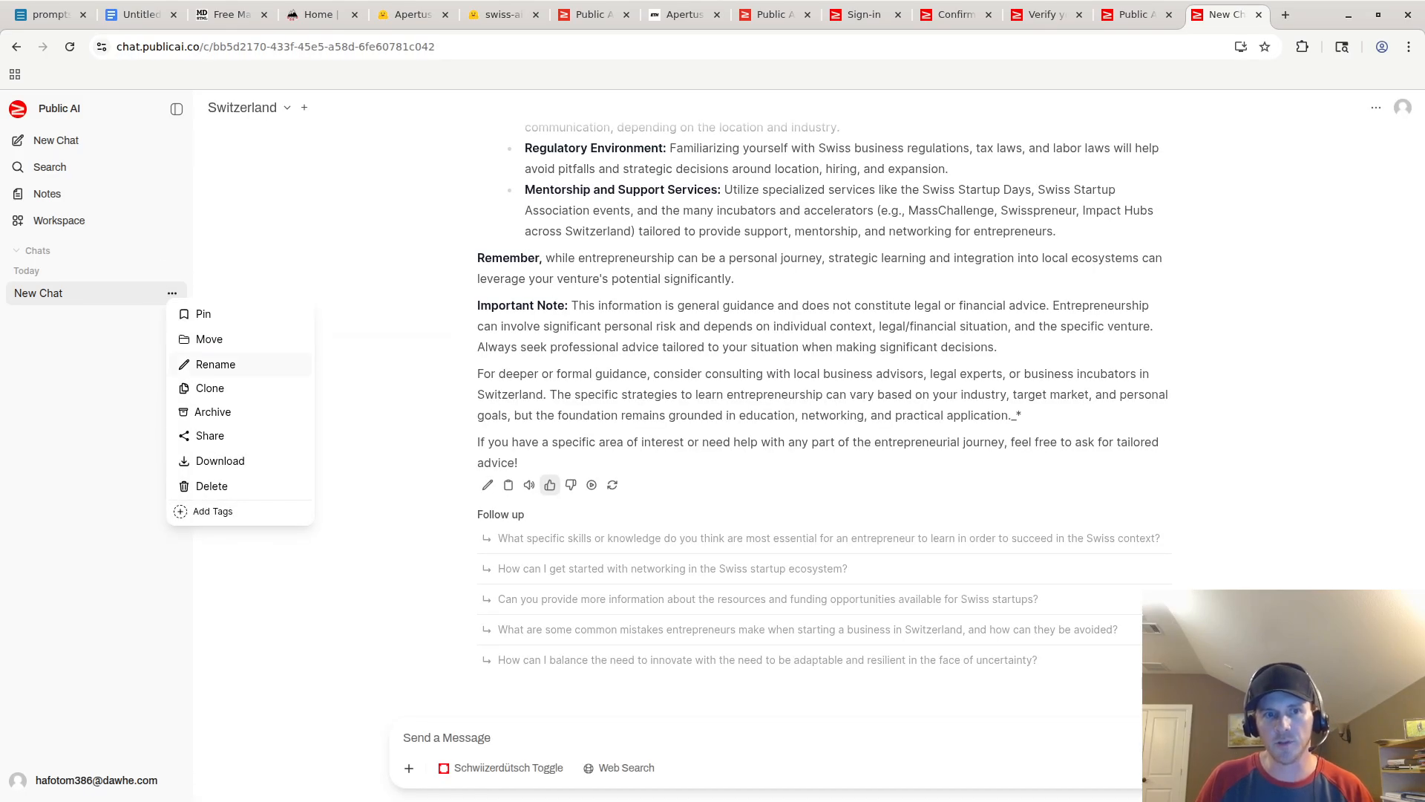
{"action": "left_click", "coordinate": [216, 364]}
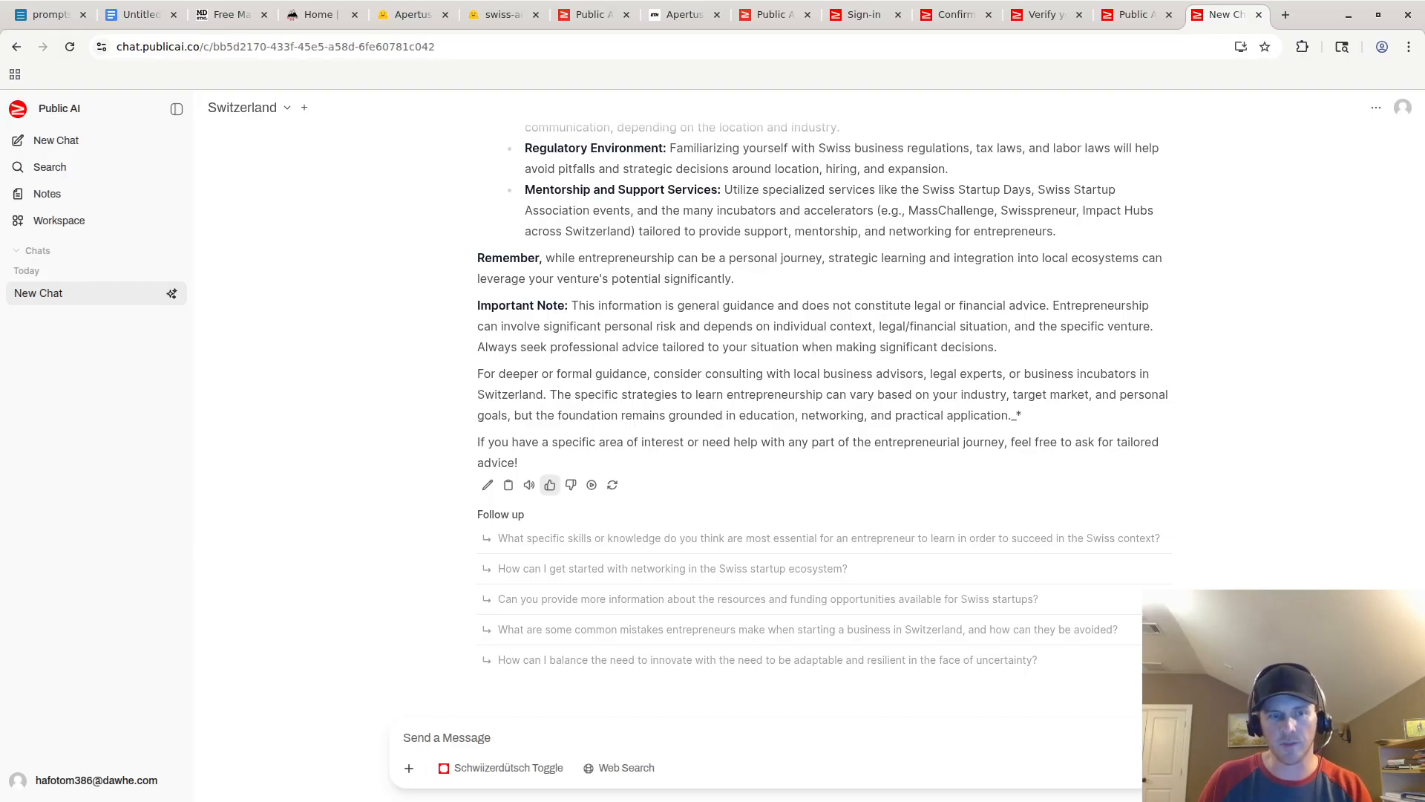
{"action": "key", "text": "ctrl+a"}
{"action": "type", "text": "learning h"}
{"action": "key", "text": "BackSpace"}
{"action": "key", "text": "BackSpace"}
{"action": "key", "text": "BackSpace"}
{"action": "key", "text": "BackSpace"}
{"action": "type", "text": "ing bus"}
{"action": "key", "text": "BackSpace"}
{"action": "key", "text": "BackSpace"}
{"action": "key", "text": "BackSpace"}
{"action": "type", "text": "business"}
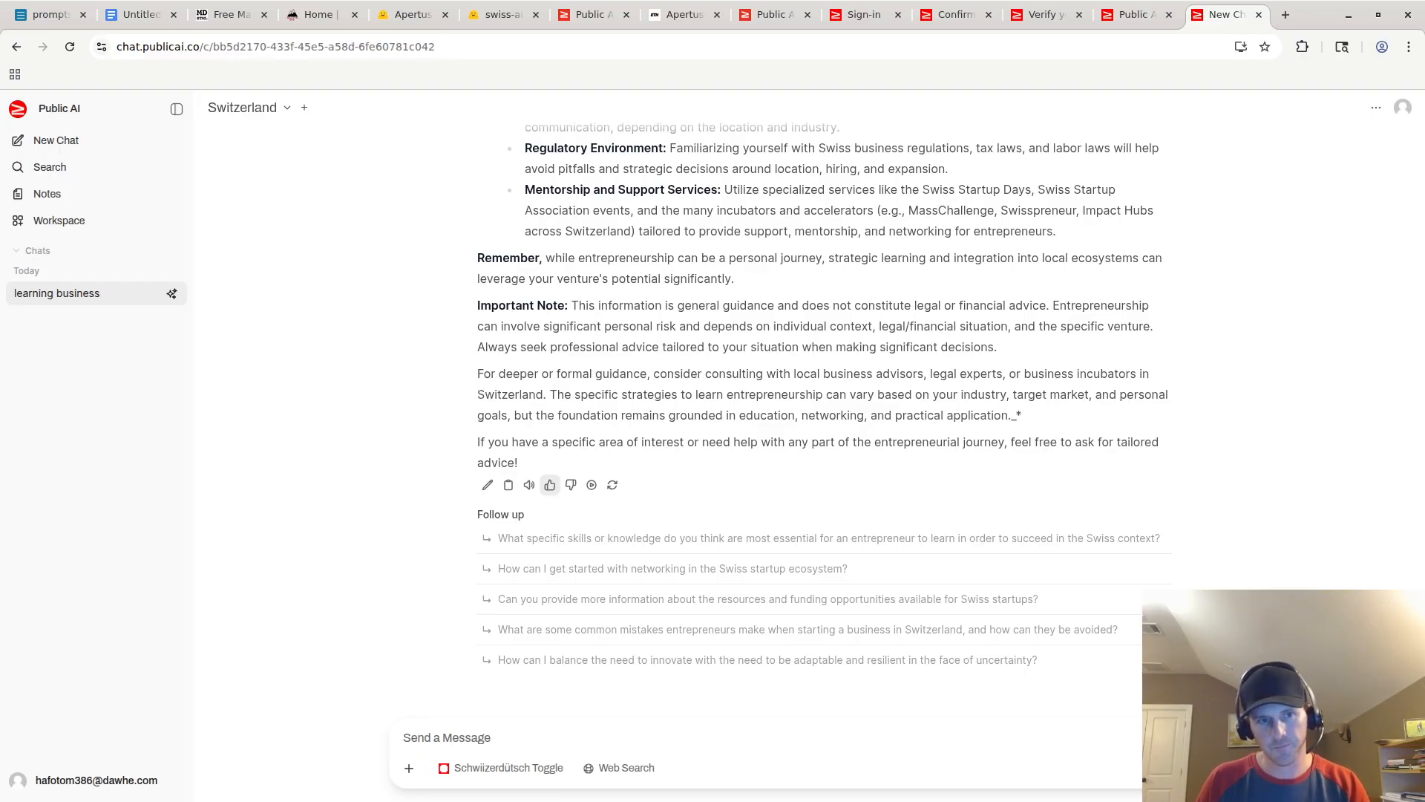
{"action": "key", "text": "Escape"}
Step: Rename the entrepreneurship chat as "business"
{"action": "left_click", "coordinate": [171, 293]}
{"action": "left_click", "coordinate": [216, 364]}
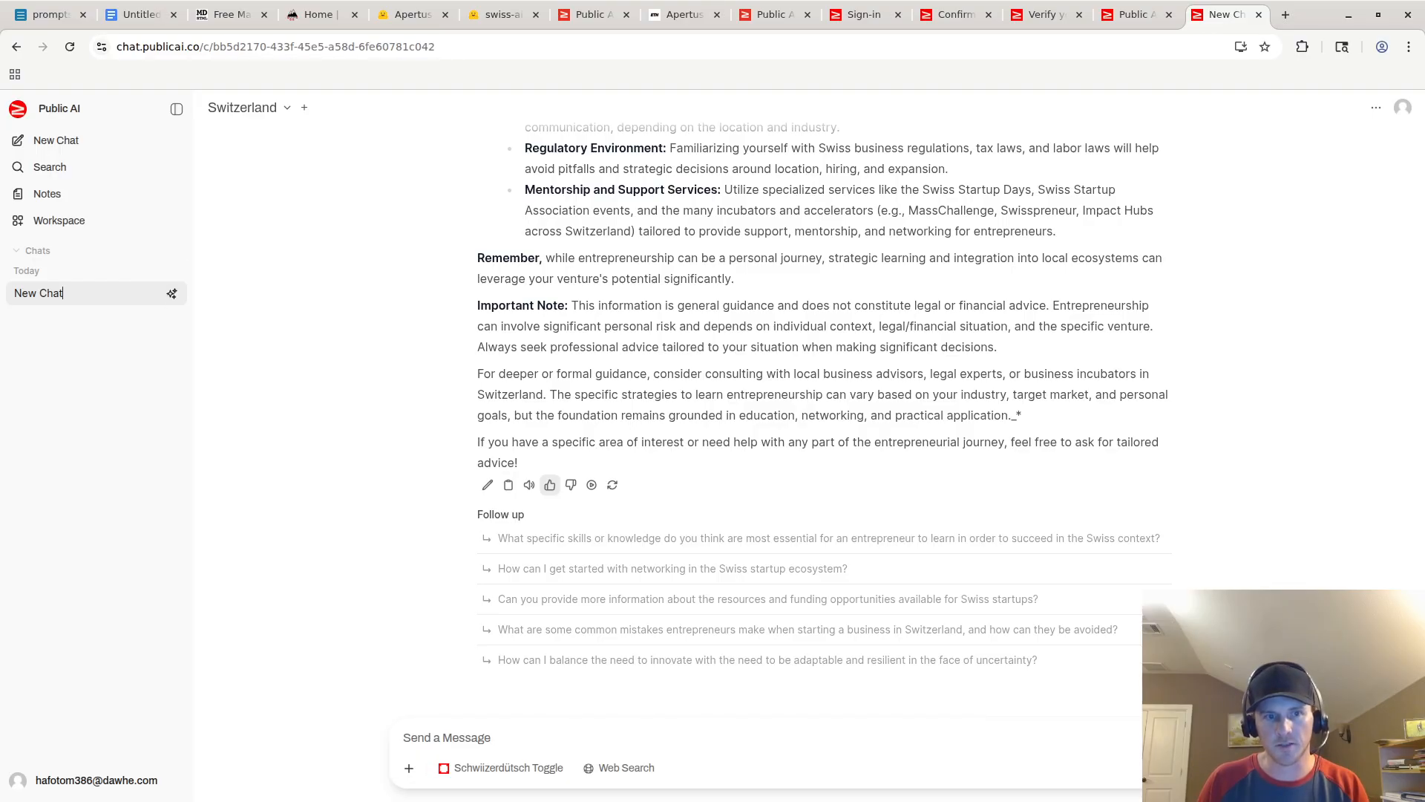
{"action": "key", "text": "ctrl+a"}
{"action": "type", "text": "business"}
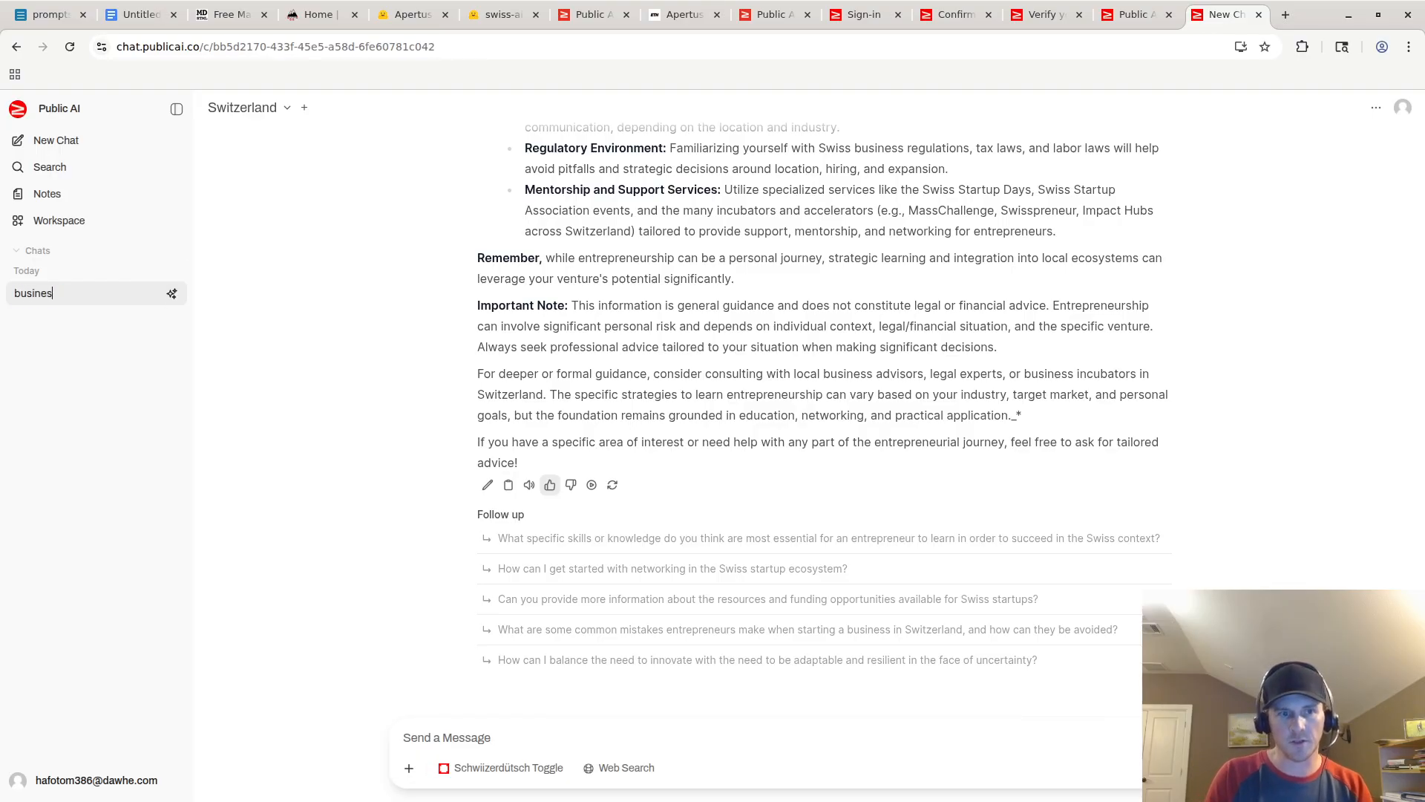
{"action": "key", "text": "Return"}
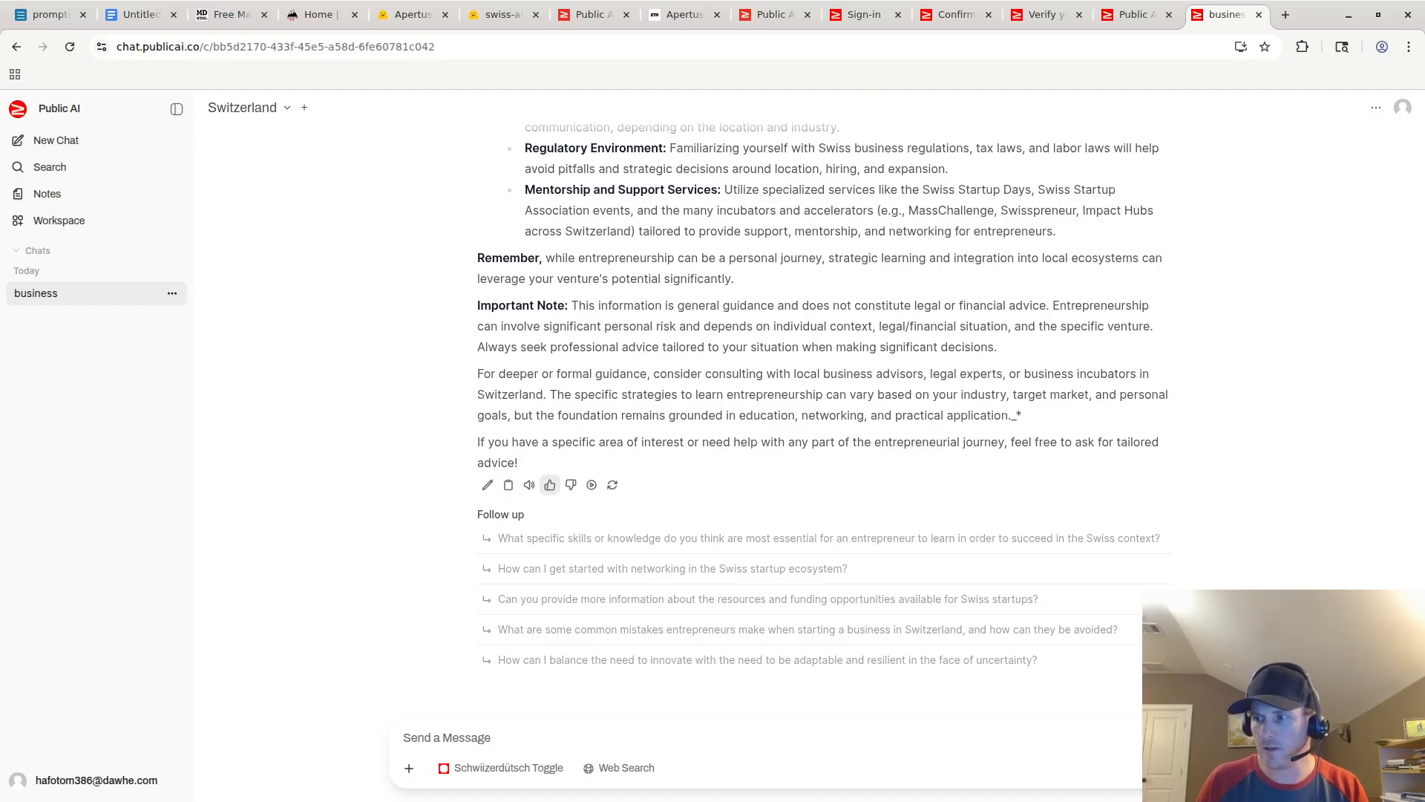
Step: Skim the entrepreneurship answer again, from the foundational skills through the Swiss context tips to the closing offer of tailored advice
{"action": "scroll", "coordinate": [817, 408], "scroll_direction": "up", "scroll_amount": 15}
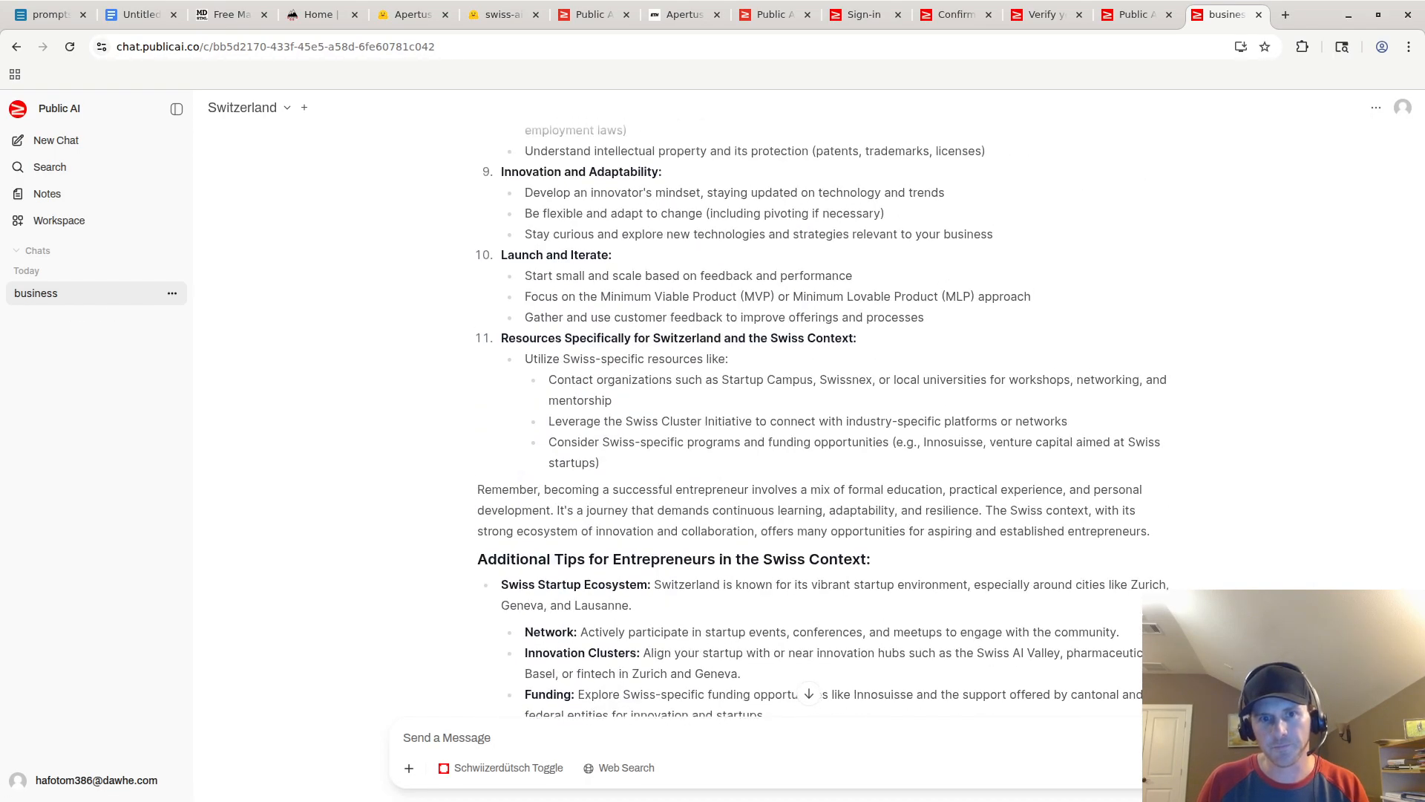
{"action": "scroll", "coordinate": [817, 408], "scroll_direction": "up", "scroll_amount": 4}
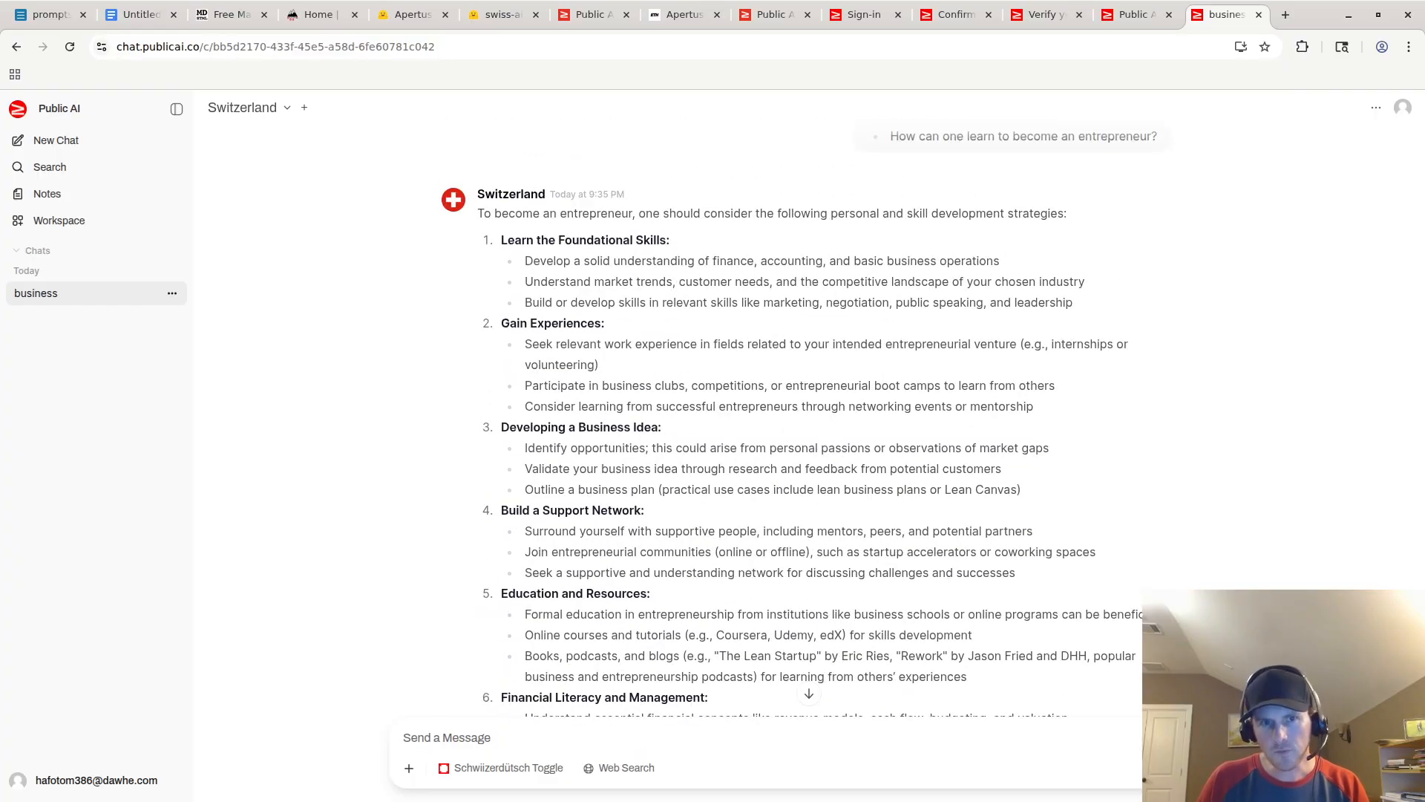
{"action": "scroll", "coordinate": [549, 485], "scroll_direction": "down", "scroll_amount": 18}
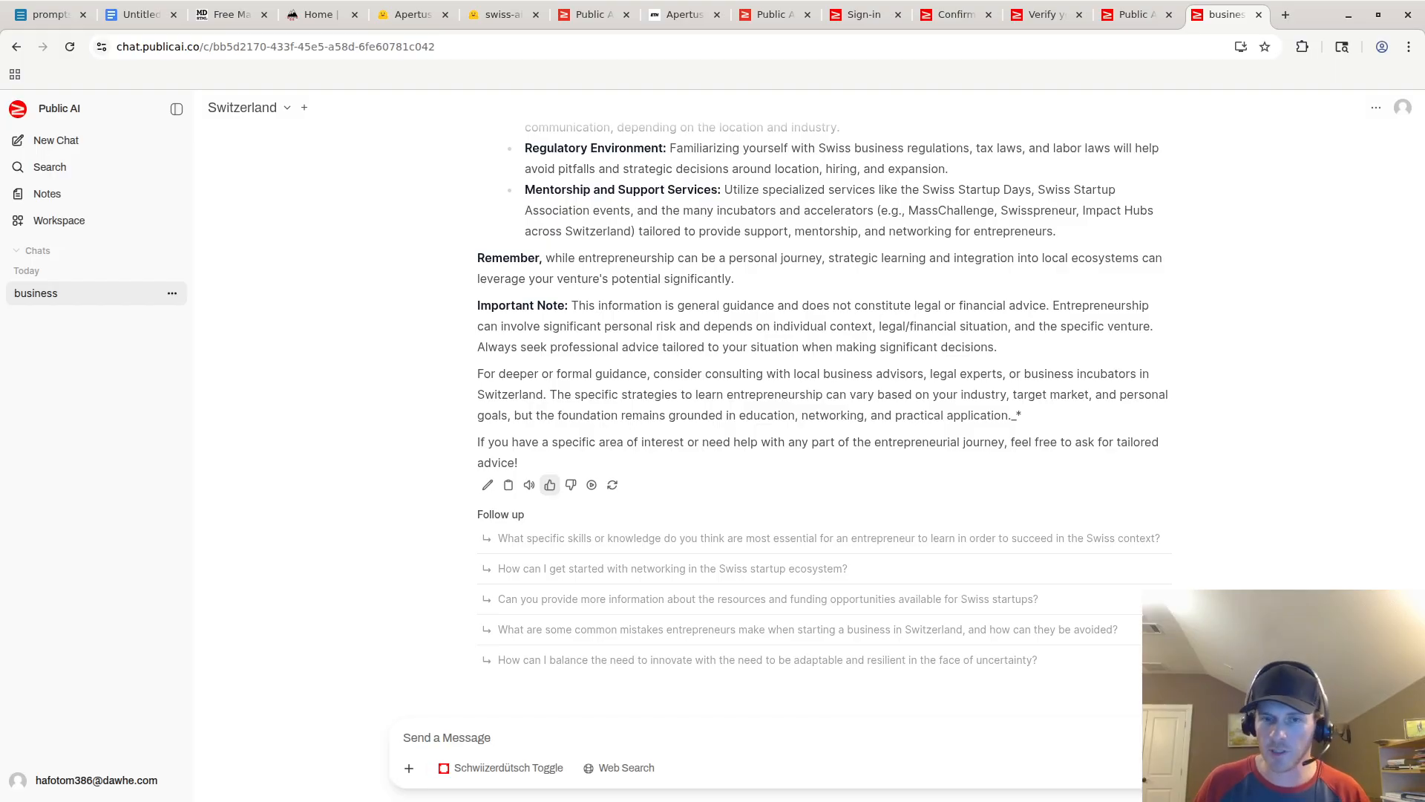
{"action": "double_click", "coordinate": [662, 442]}
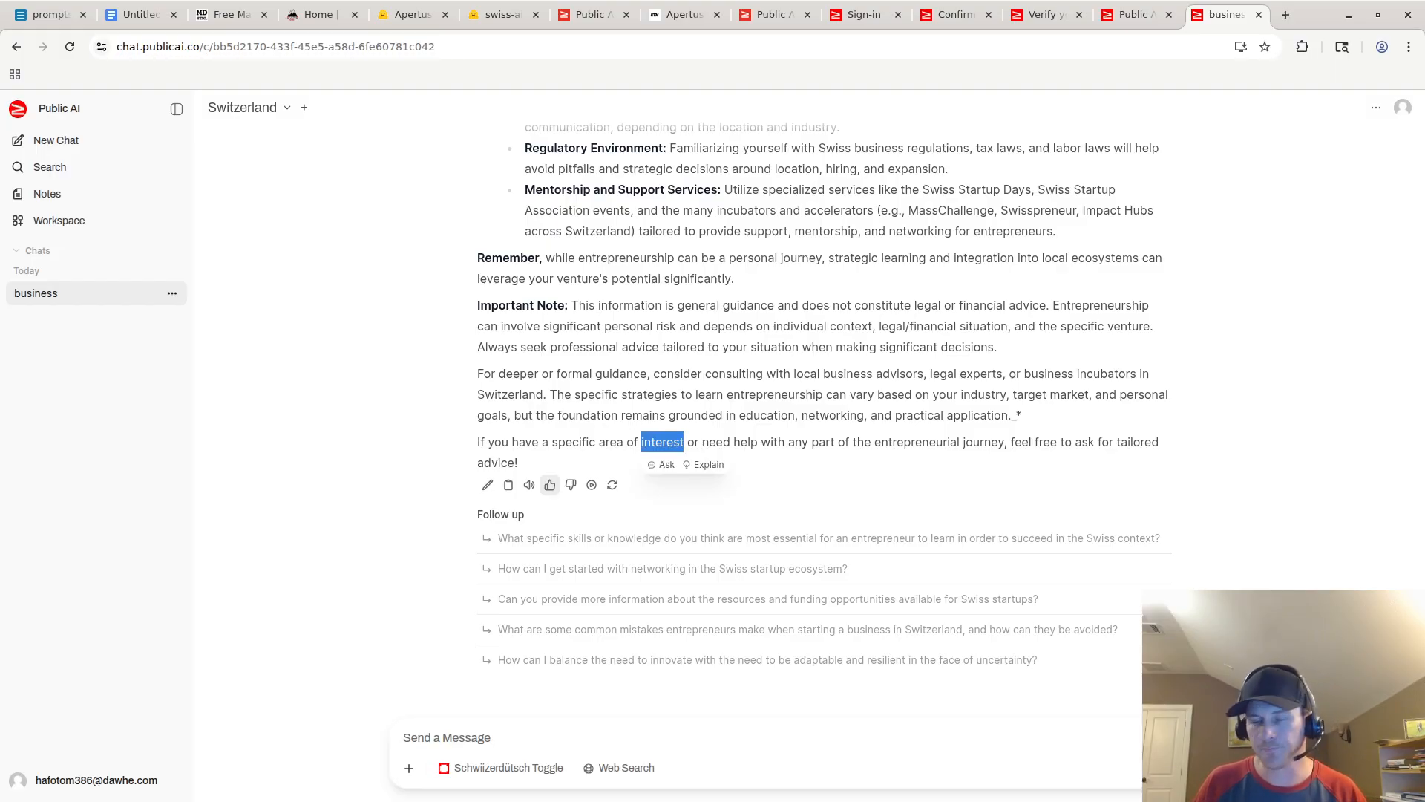
{"action": "scroll", "coordinate": [800, 431], "scroll_direction": "up", "scroll_amount": 20}
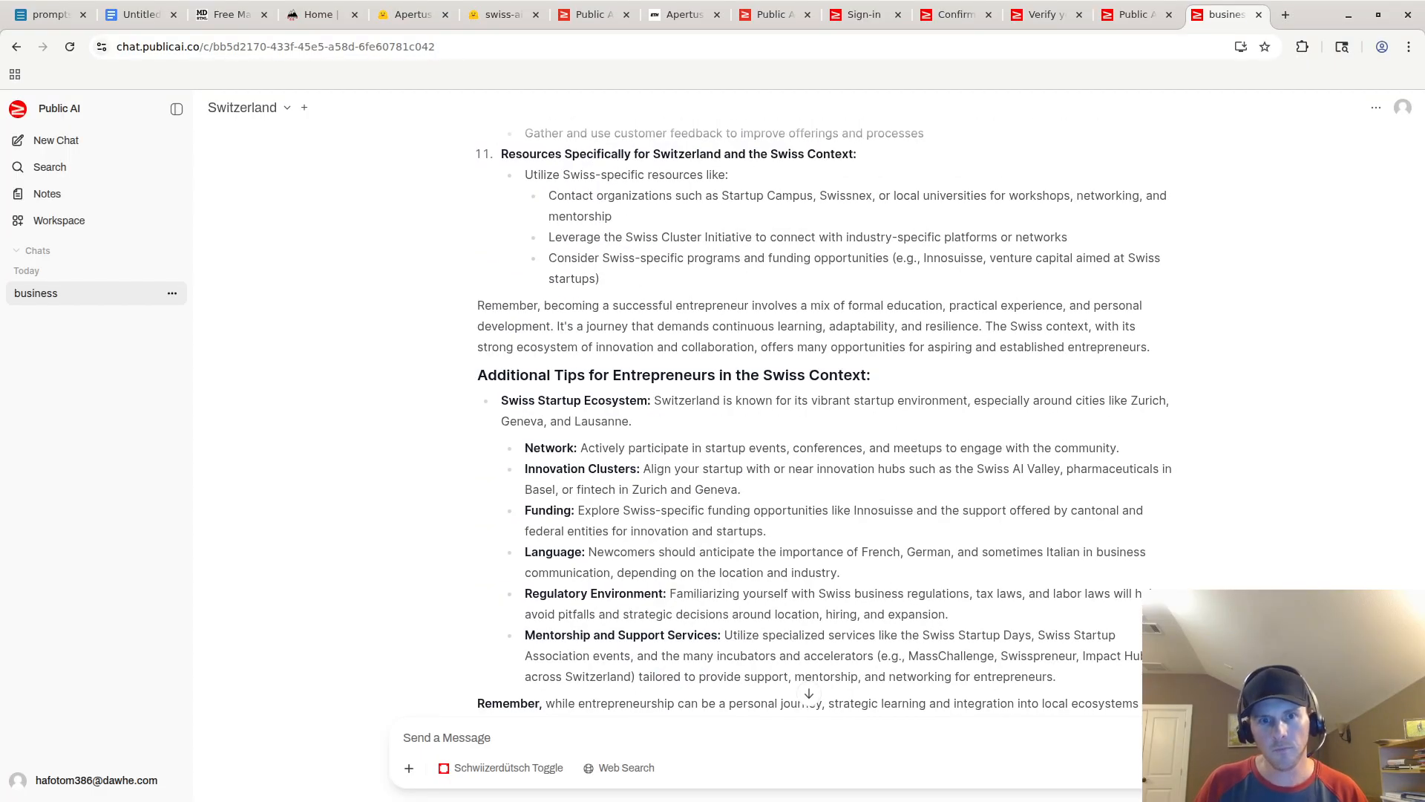
{"action": "scroll", "coordinate": [800, 430], "scroll_direction": "down", "scroll_amount": 20}
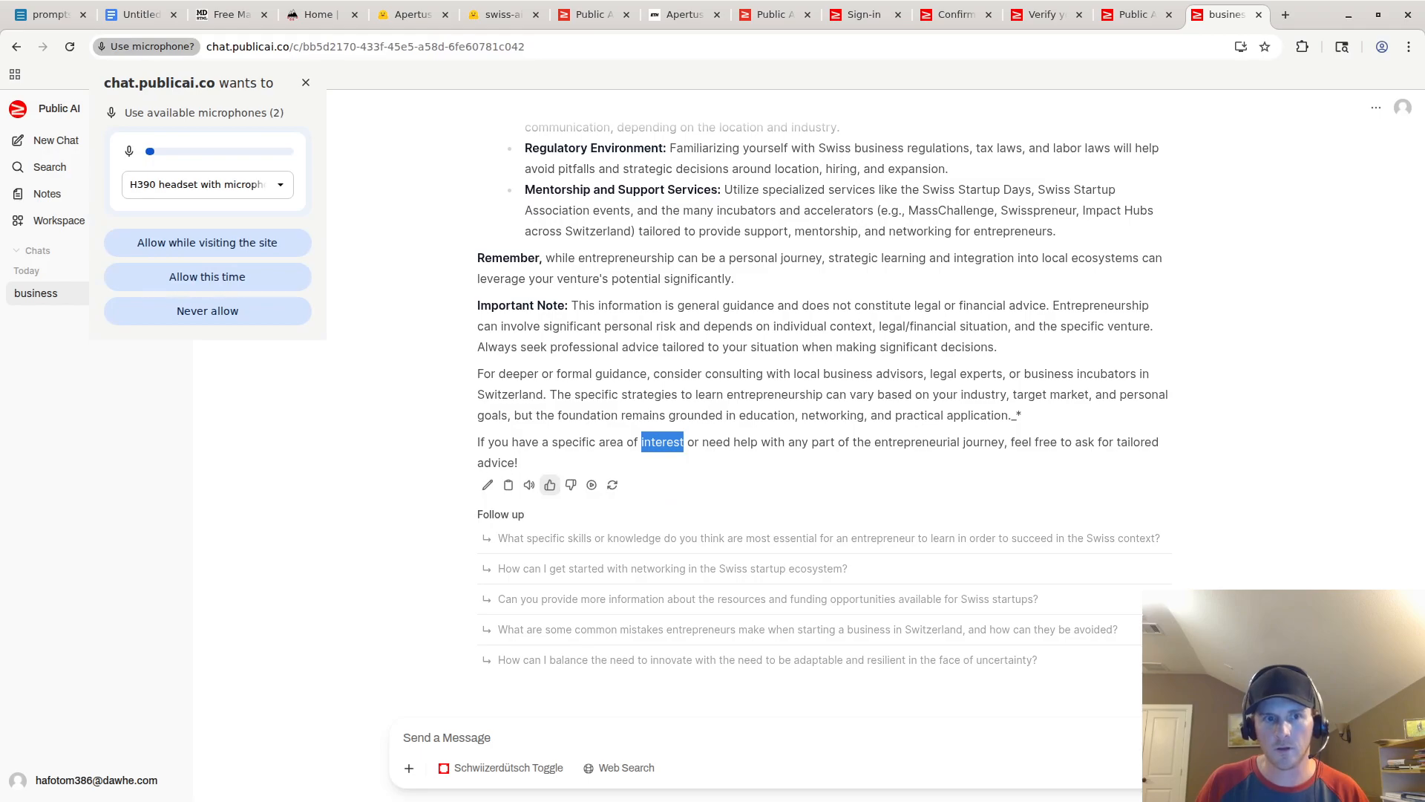
Step: Allow microphone use while visiting the site, dictate "Teach me how to start an online business, run 100% remotely." and check its wording
{"action": "left_click", "coordinate": [207, 242]}
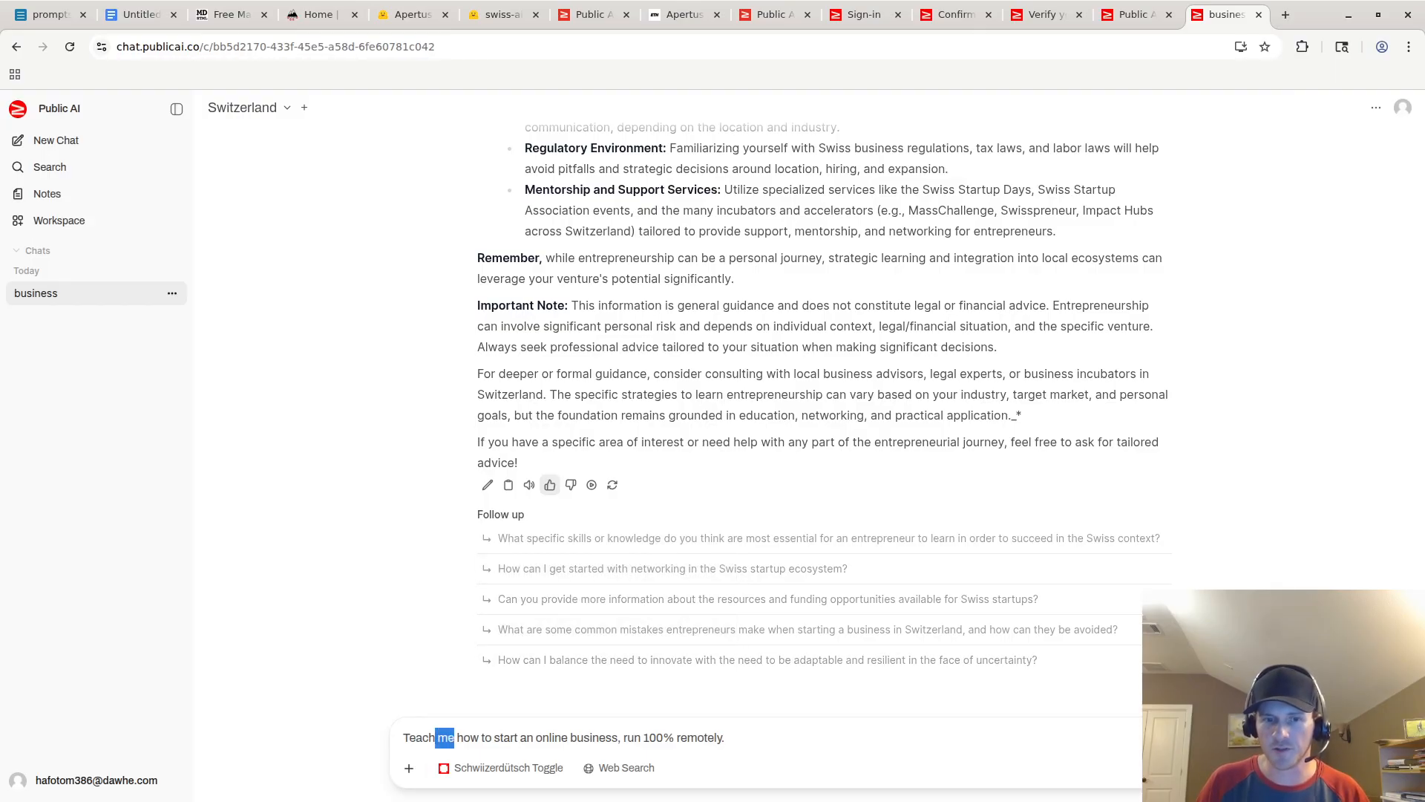
{"action": "double_click", "coordinate": [467, 737]}
{"action": "double_click", "coordinate": [593, 737]}
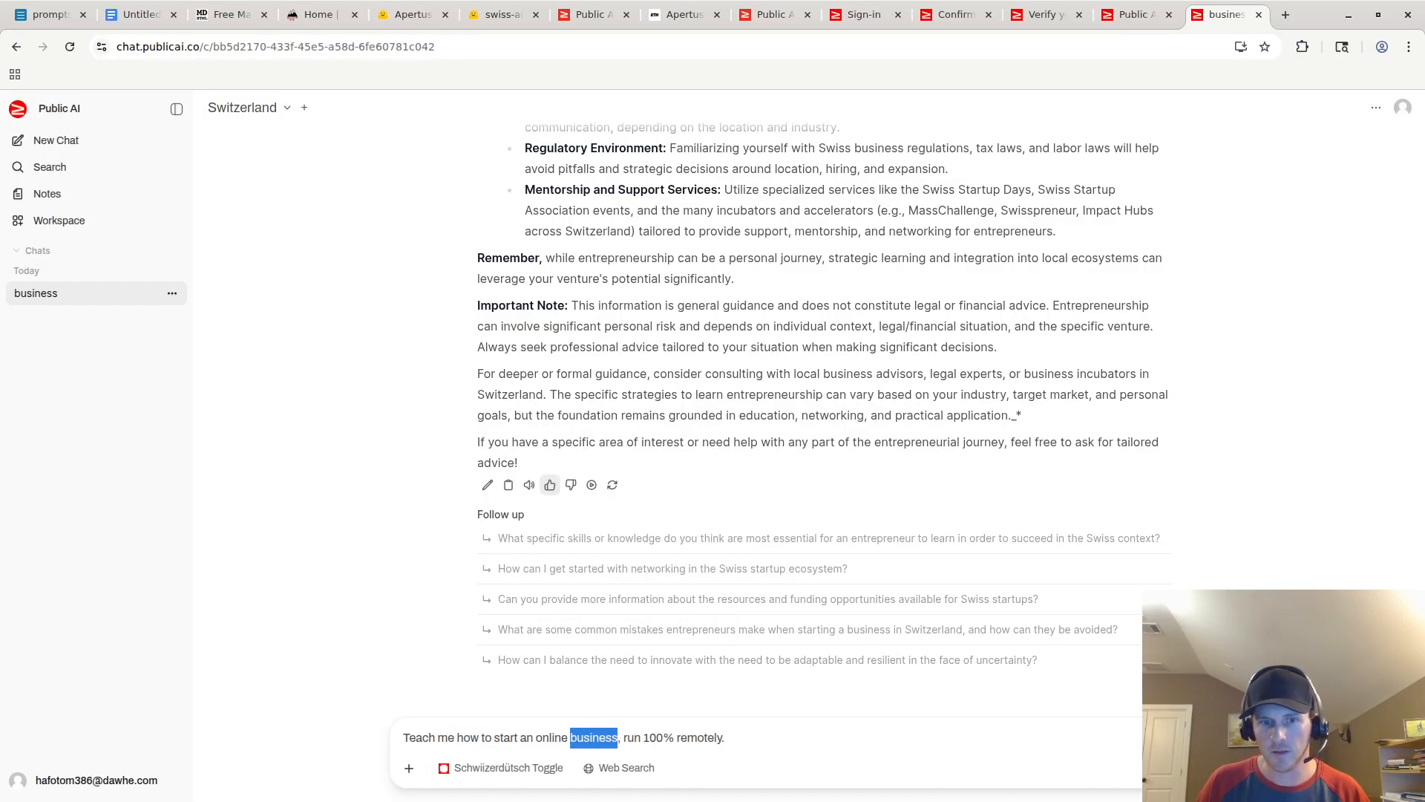
{"action": "double_click", "coordinate": [505, 737]}
{"action": "left_click", "coordinate": [618, 737]}
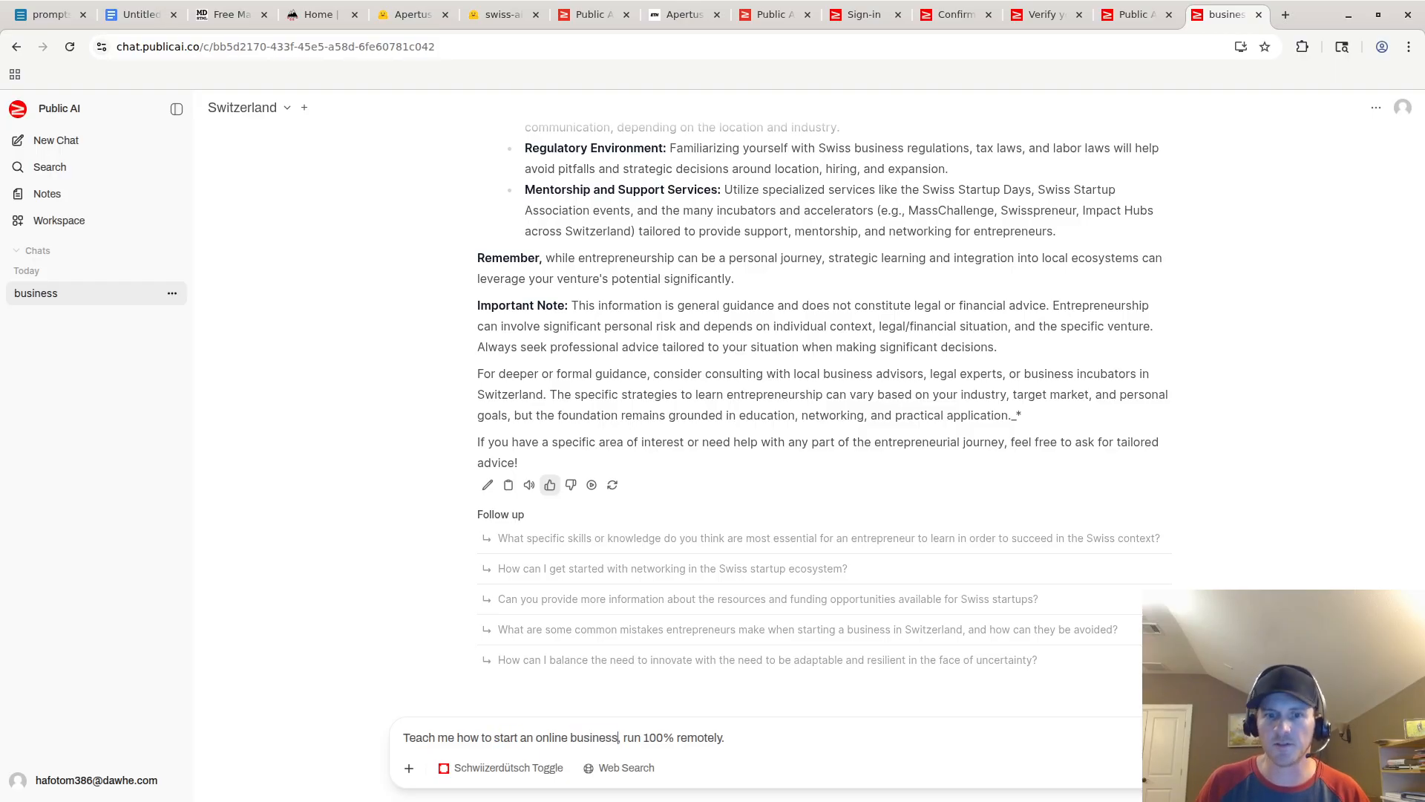
{"action": "double_click", "coordinate": [651, 737]}
{"action": "left_click", "coordinate": [725, 737]}
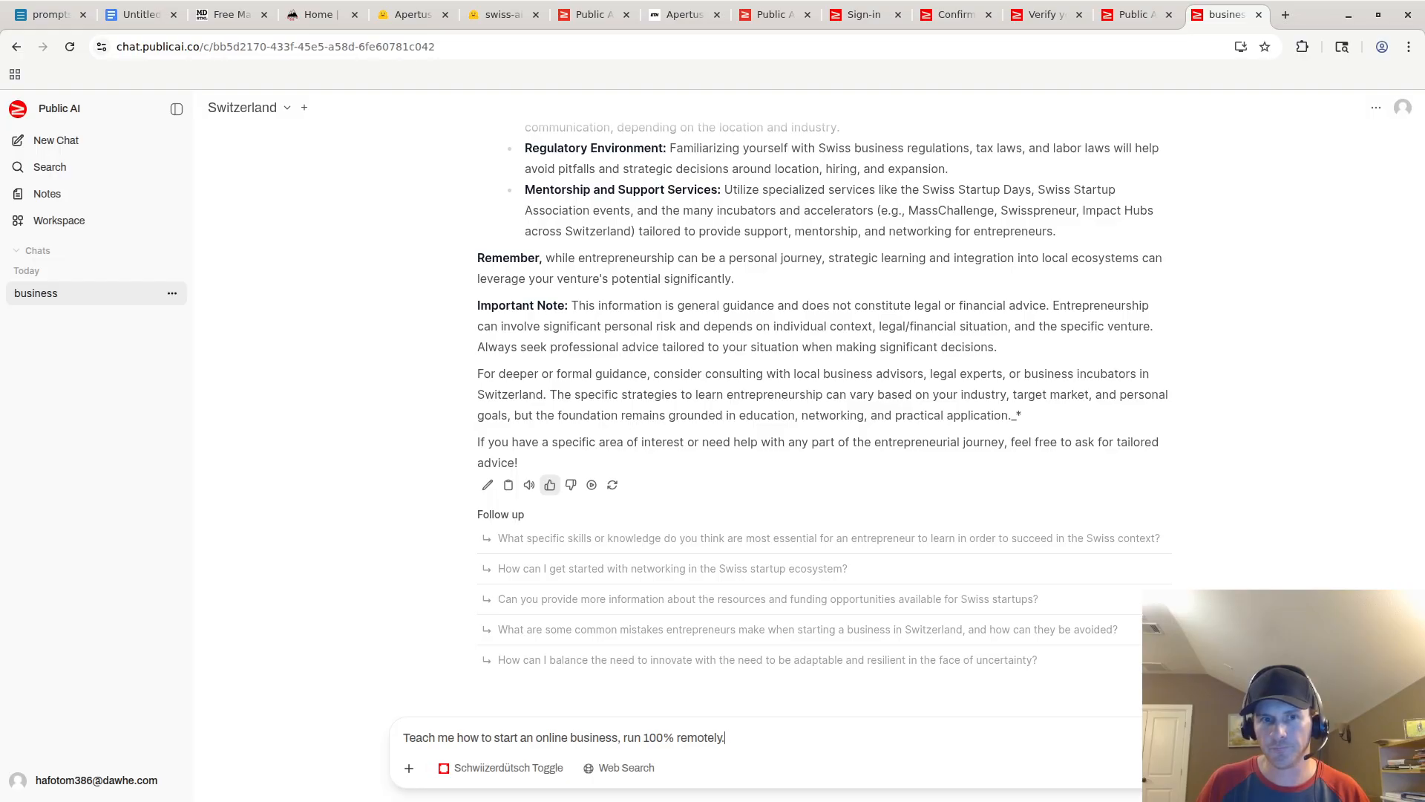
Step: Send the online business prompt and read the reply's sections on finding a business idea and defining the business model
{"action": "key", "text": "Return"}
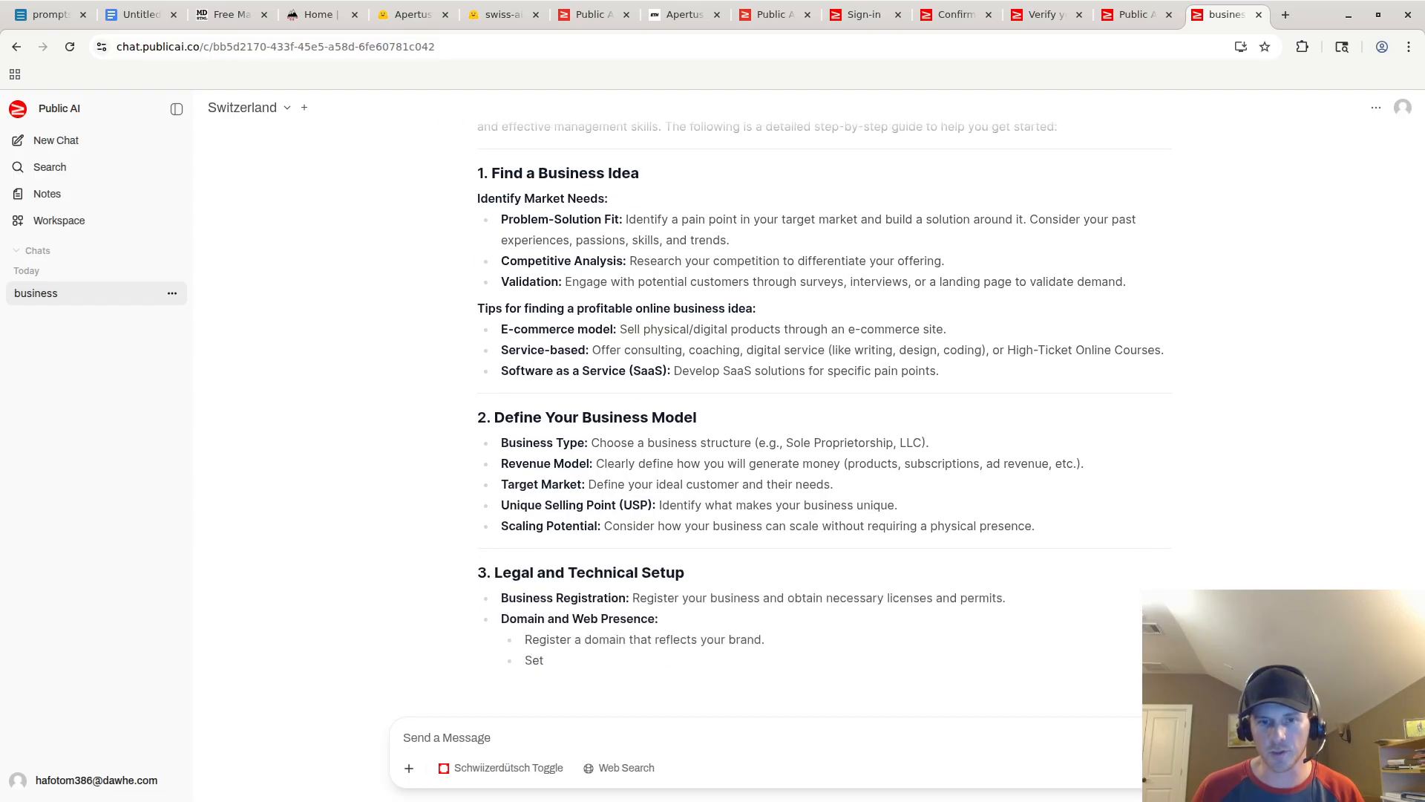
{"action": "scroll", "coordinate": [817, 445], "scroll_direction": "up", "scroll_amount": 3}
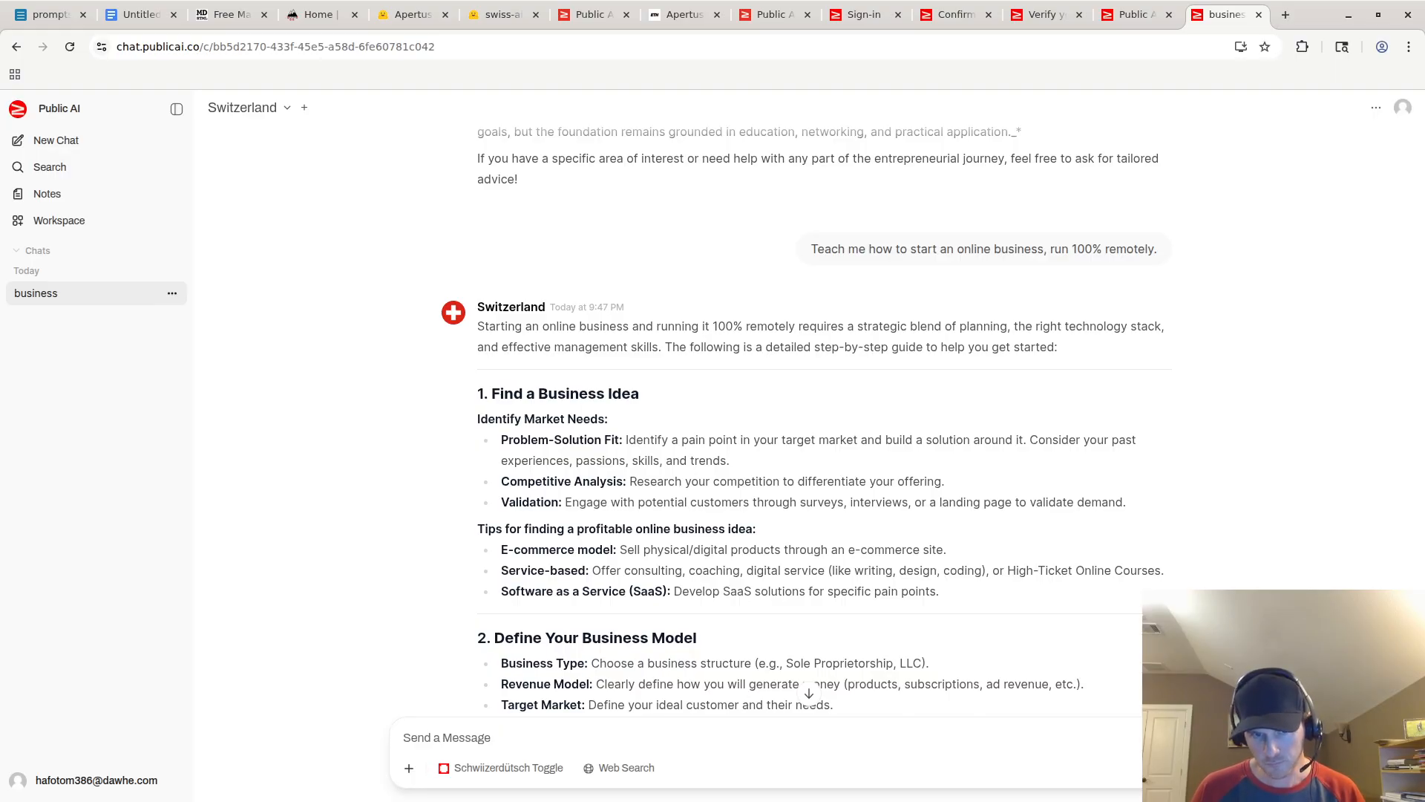
{"action": "scroll", "coordinate": [801, 419], "scroll_direction": "down", "scroll_amount": 3}
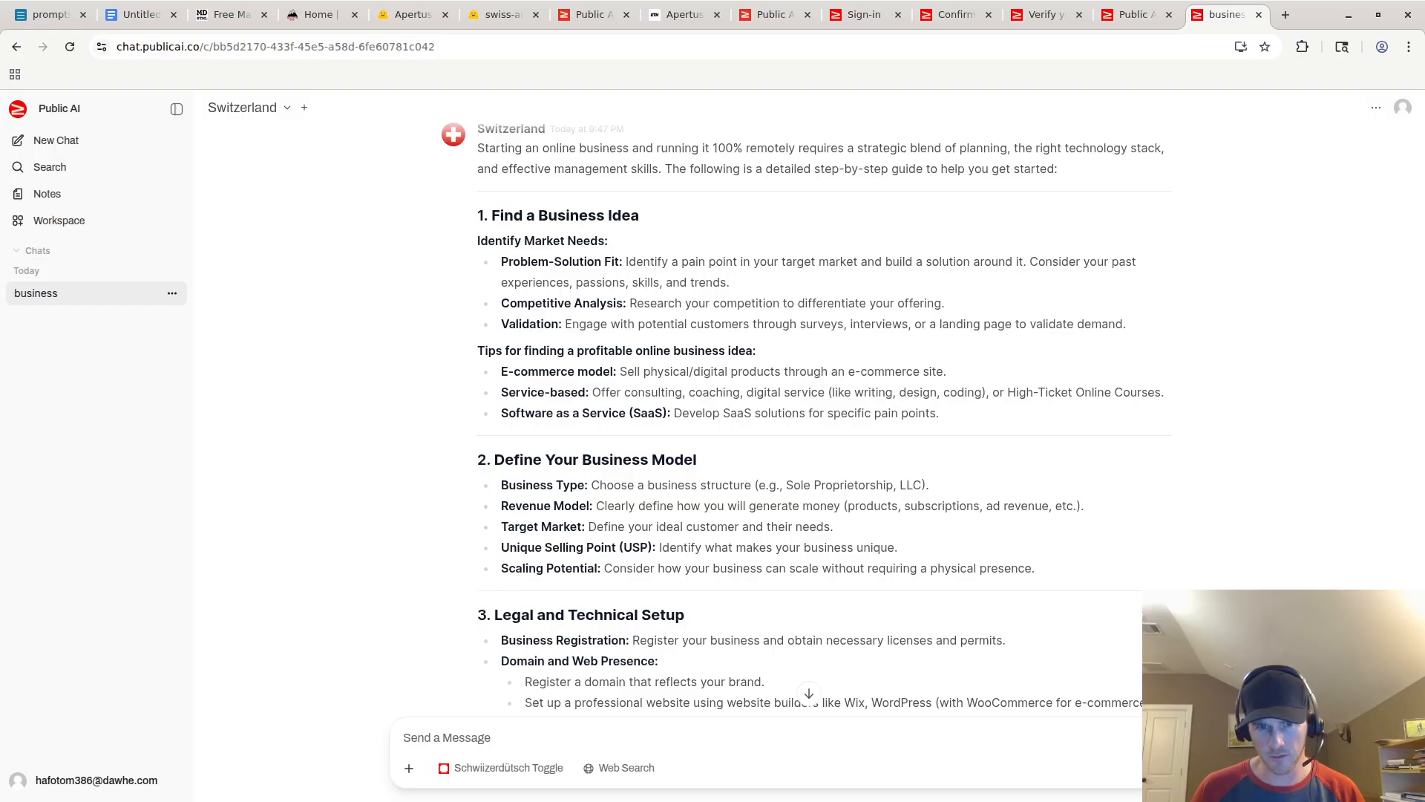
Step: Read the rest of the online business reply, from the legal and technical setup through the Swiss considerations to the closing remarks
{"action": "scroll", "coordinate": [802, 419], "scroll_direction": "down", "scroll_amount": 6}
{"action": "scroll", "coordinate": [801, 418], "scroll_direction": "down", "scroll_amount": 4}
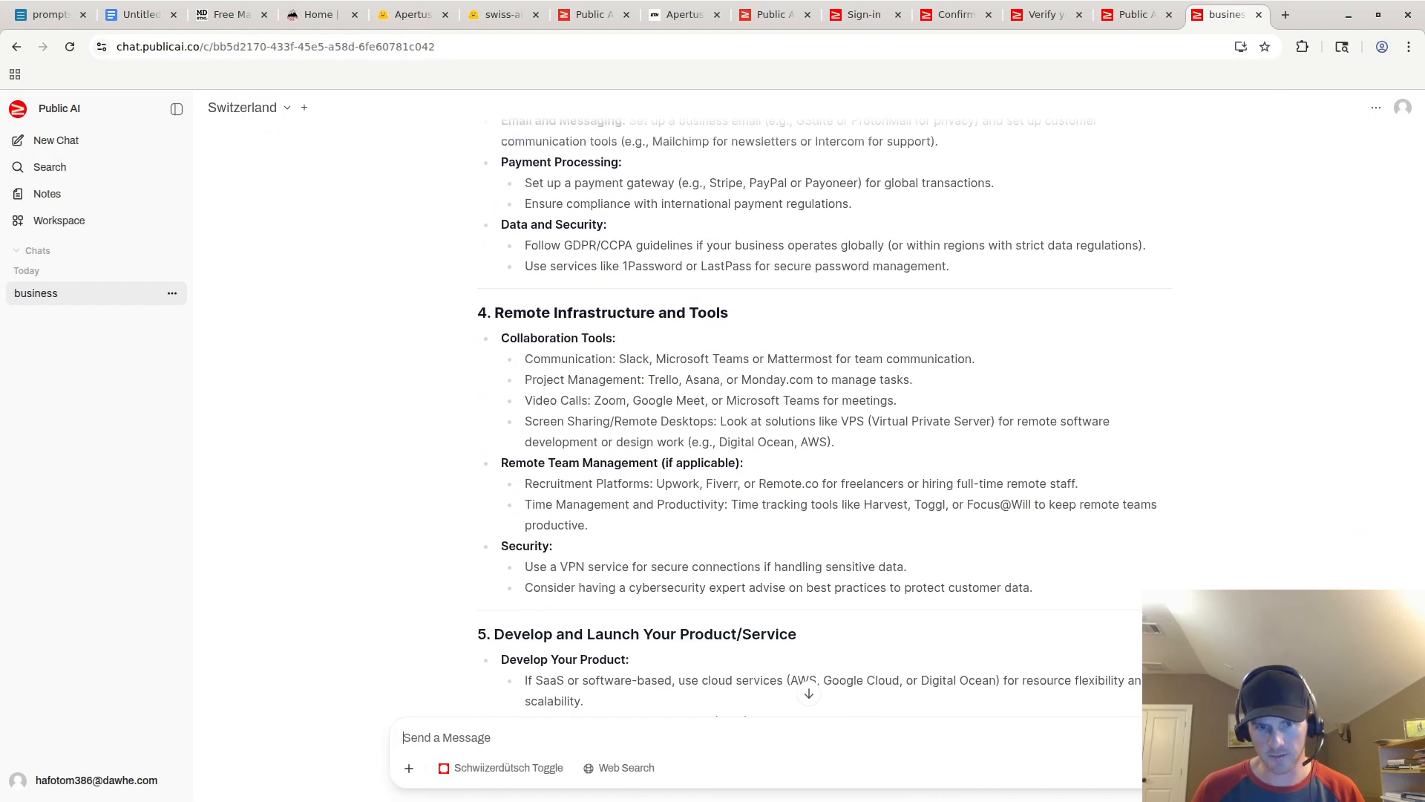
{"action": "scroll", "coordinate": [802, 419], "scroll_direction": "down", "scroll_amount": 4}
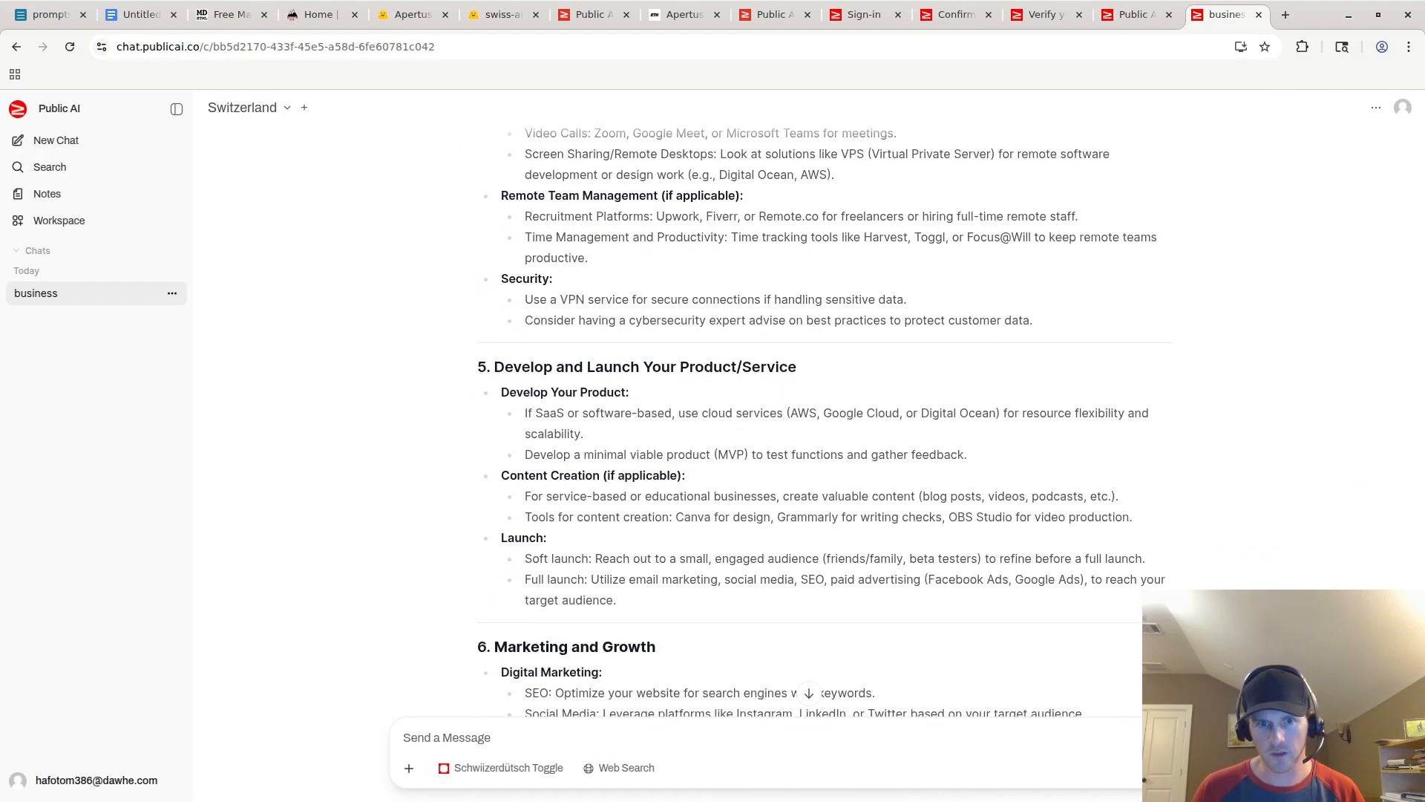
{"action": "scroll", "coordinate": [802, 418], "scroll_direction": "down", "scroll_amount": 13}
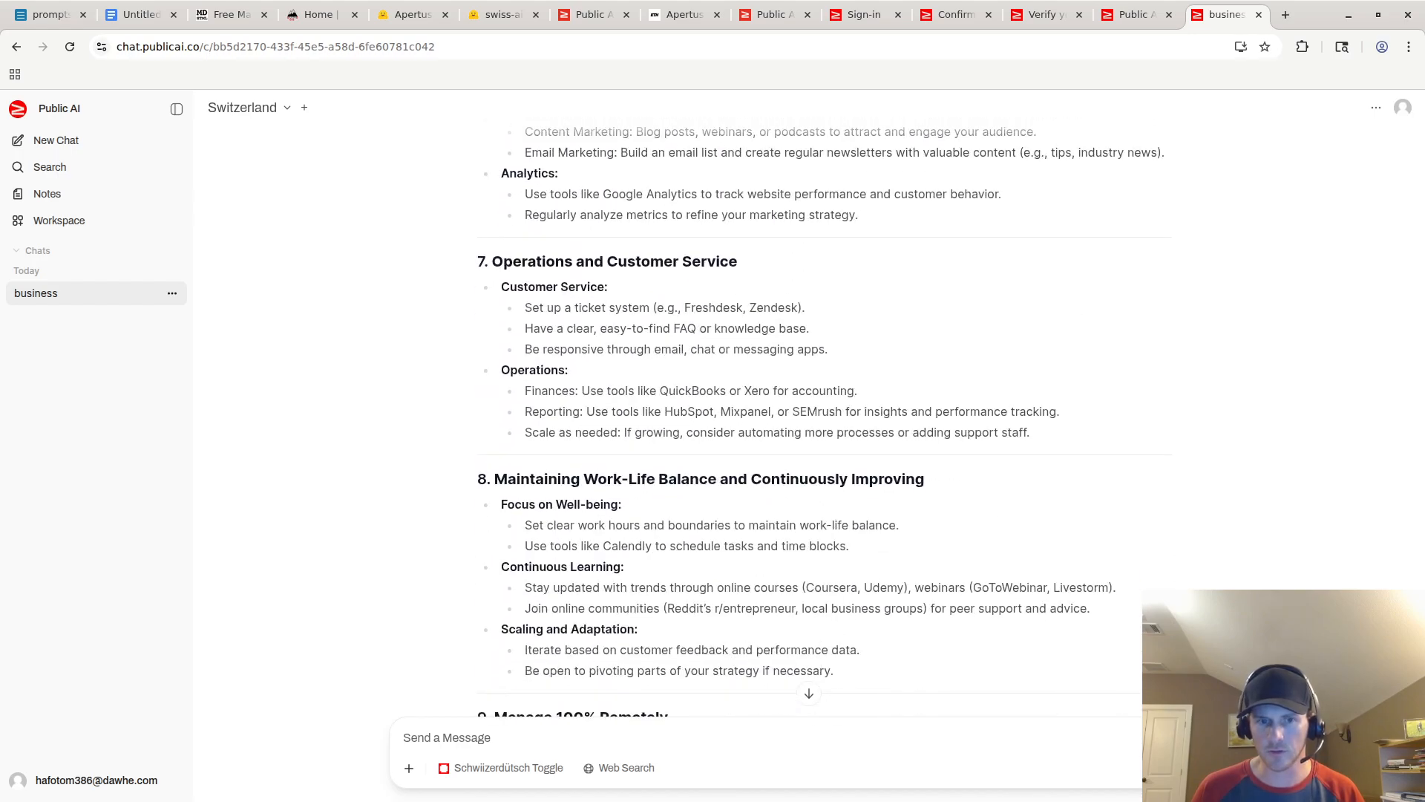
{"action": "scroll", "coordinate": [802, 419], "scroll_direction": "down", "scroll_amount": 3}
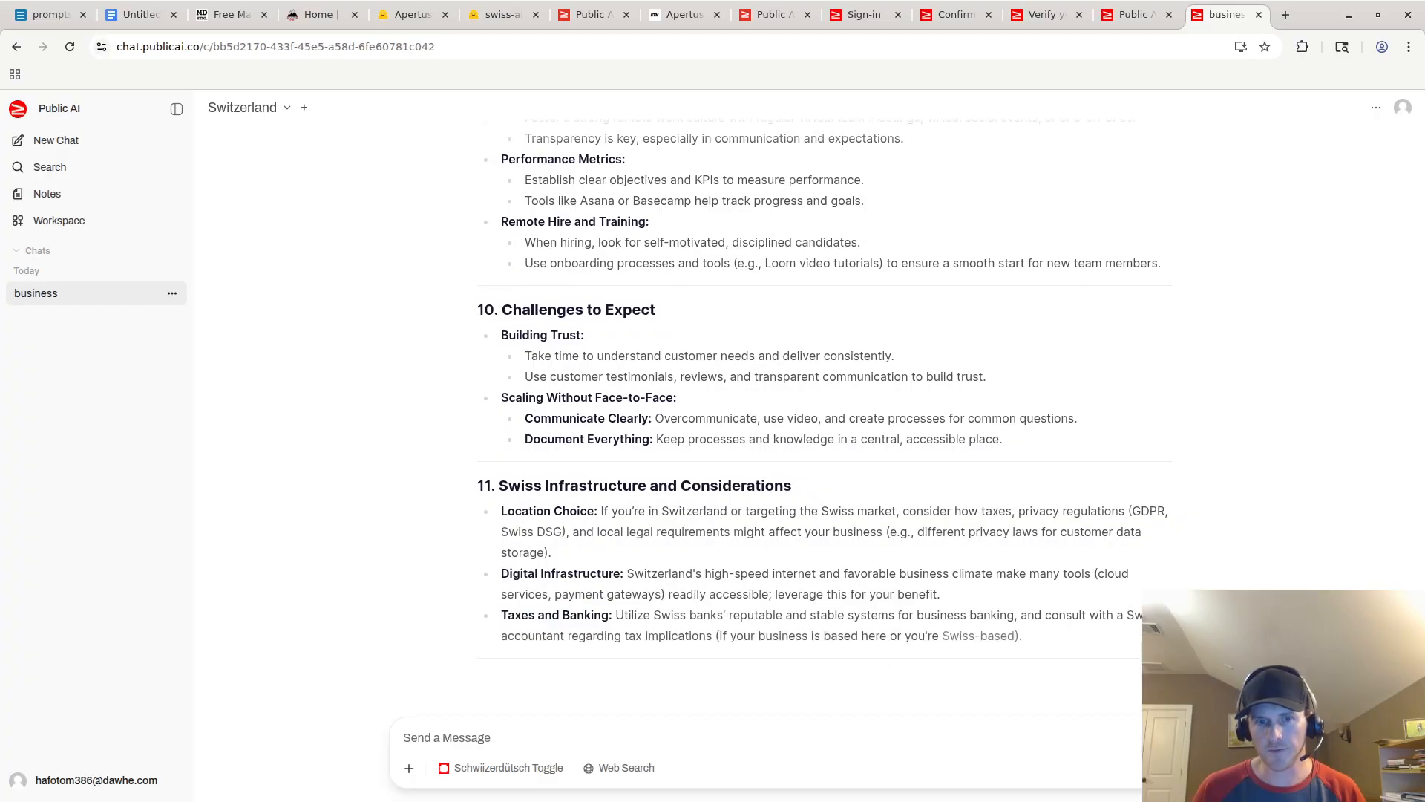
{"action": "scroll", "coordinate": [801, 419], "scroll_direction": "up", "scroll_amount": 3}
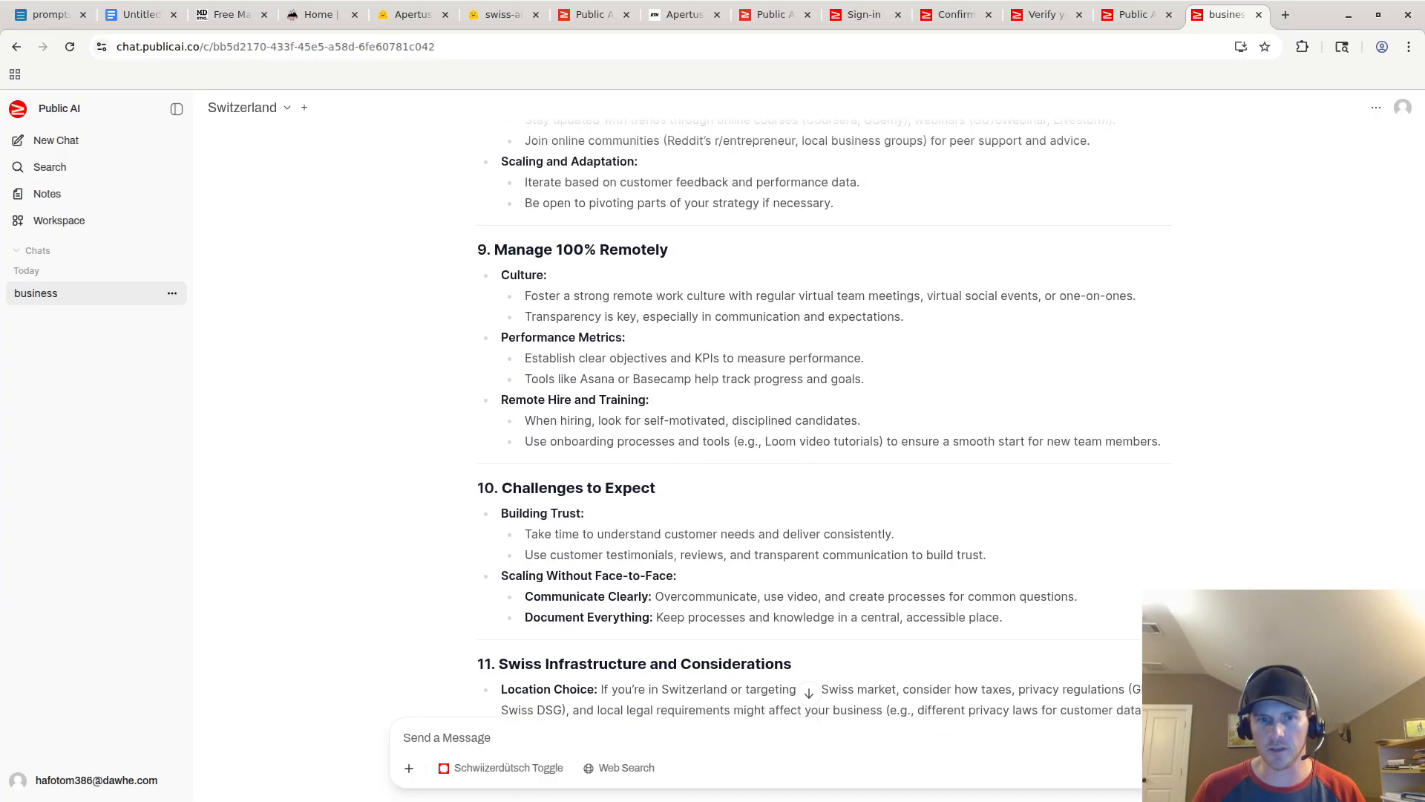
{"action": "scroll", "coordinate": [802, 419], "scroll_direction": "up", "scroll_amount": 3}
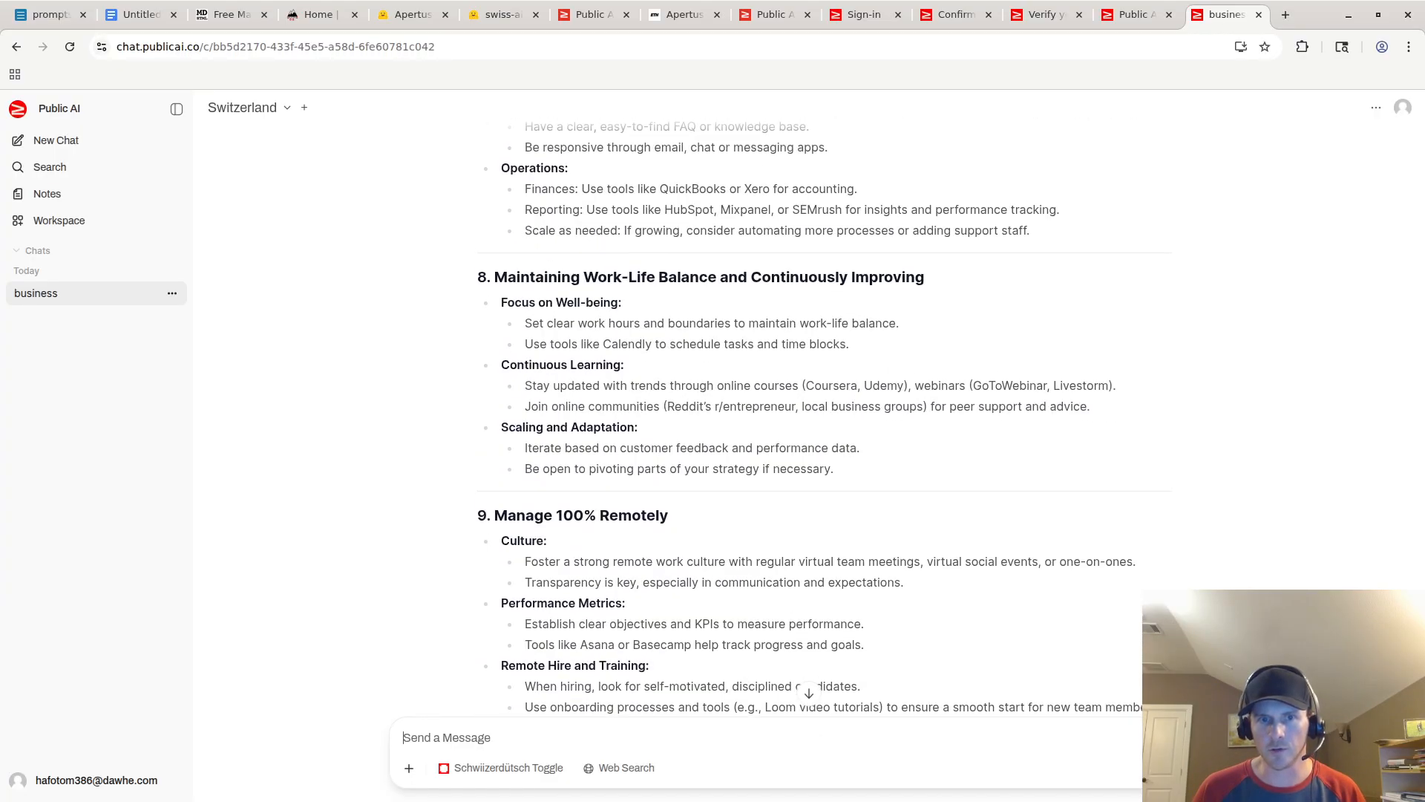
{"action": "scroll", "coordinate": [802, 418], "scroll_direction": "down", "scroll_amount": 10}
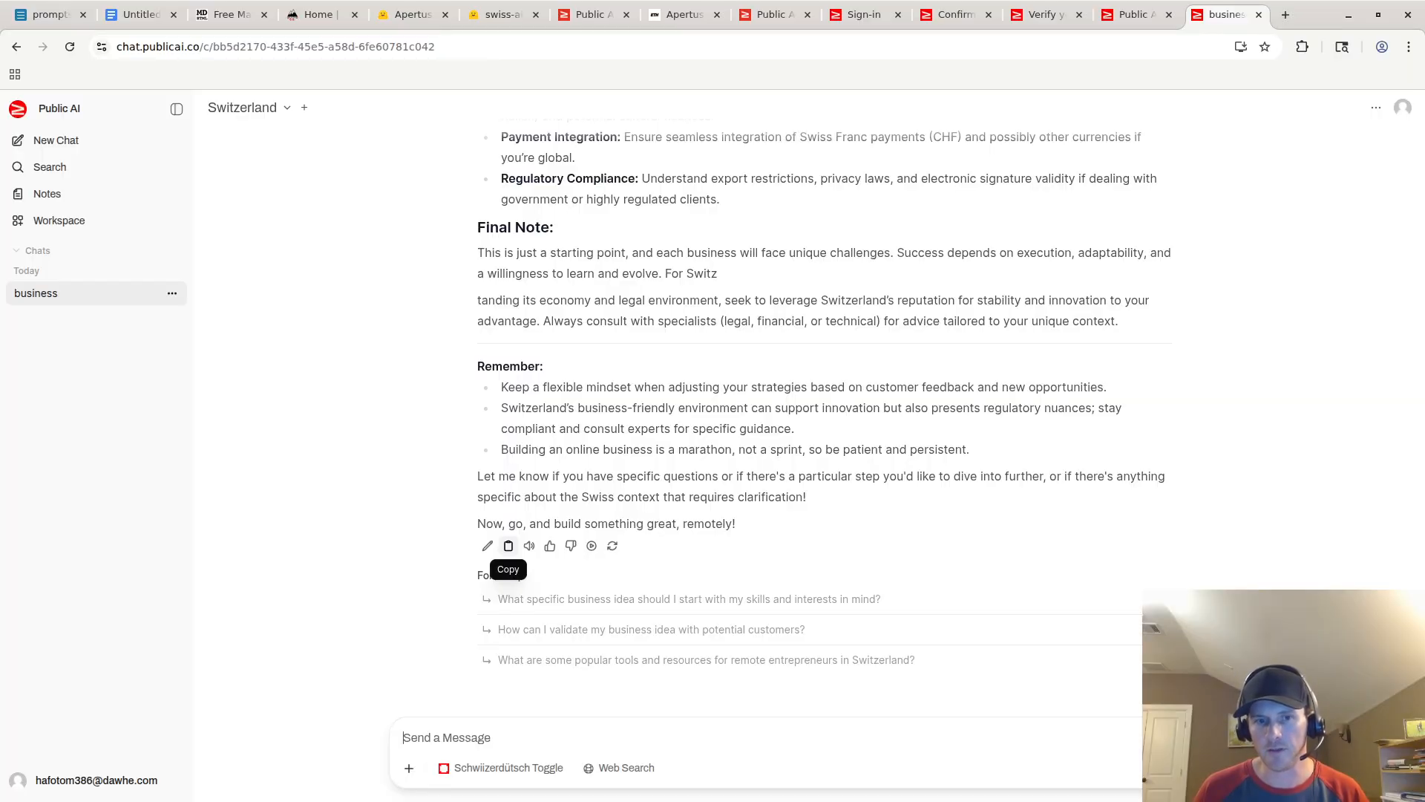
Step: Copy the whole online business reply, paste it into the unsaved Pluma document and go to the beginning of the text
{"action": "left_click", "coordinate": [509, 546]}
{"action": "key", "text": "alt+Tab"}
{"action": "key", "text": "ctrl+v"}
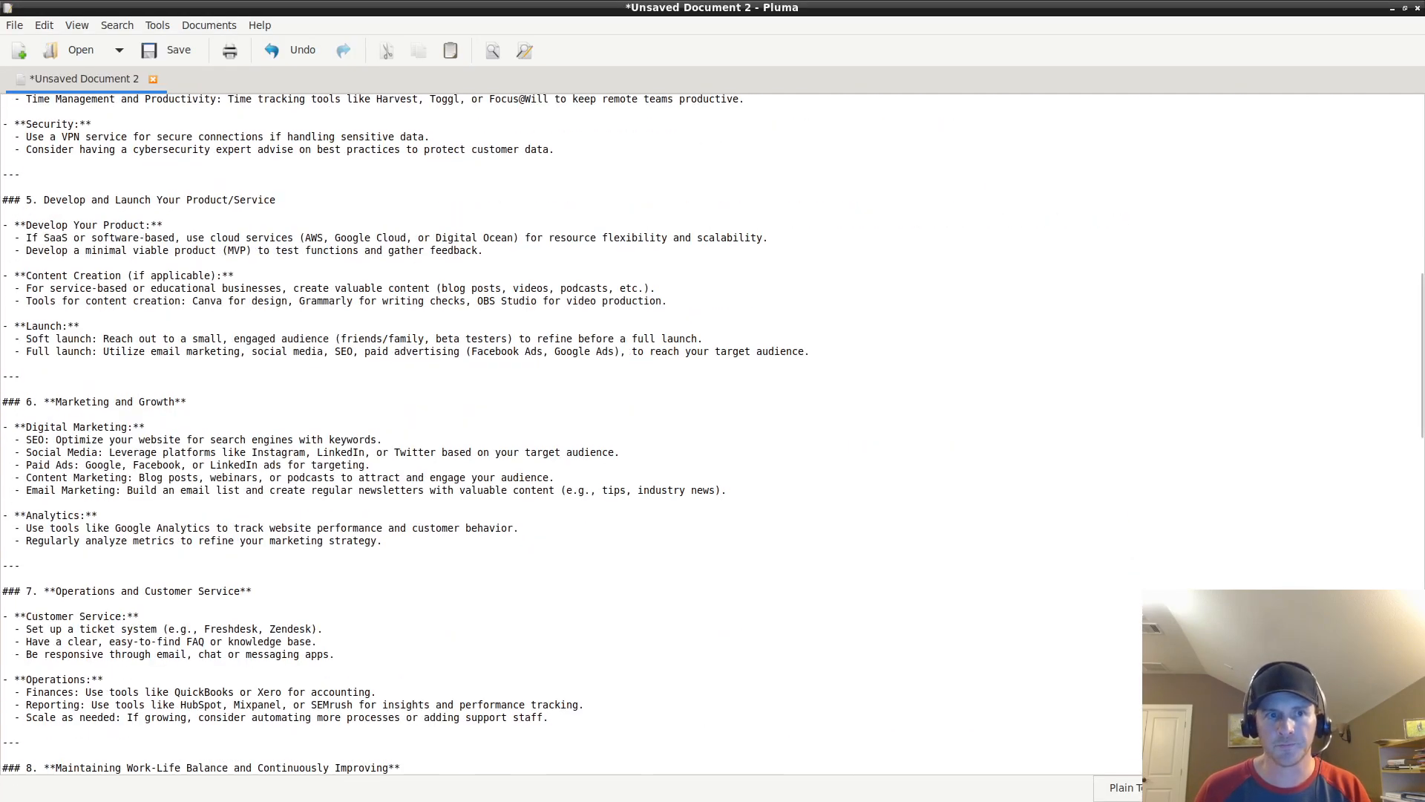
{"action": "key", "text": "ctrl+Home"}
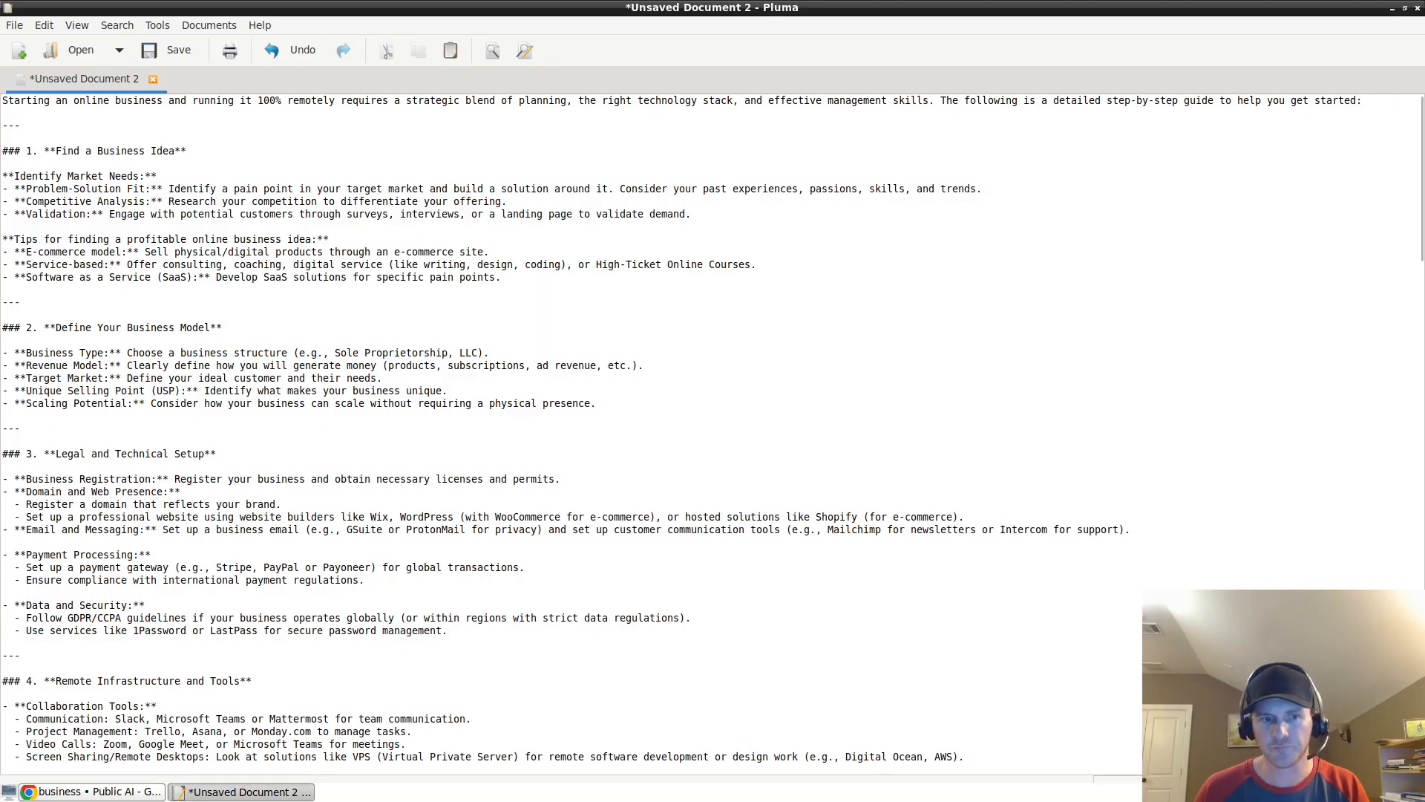
Step: Copy the reply from the Public AI chat again and replace the sample Markdown in the Markdown to HTML converter with it
{"action": "left_click", "coordinate": [92, 792]}
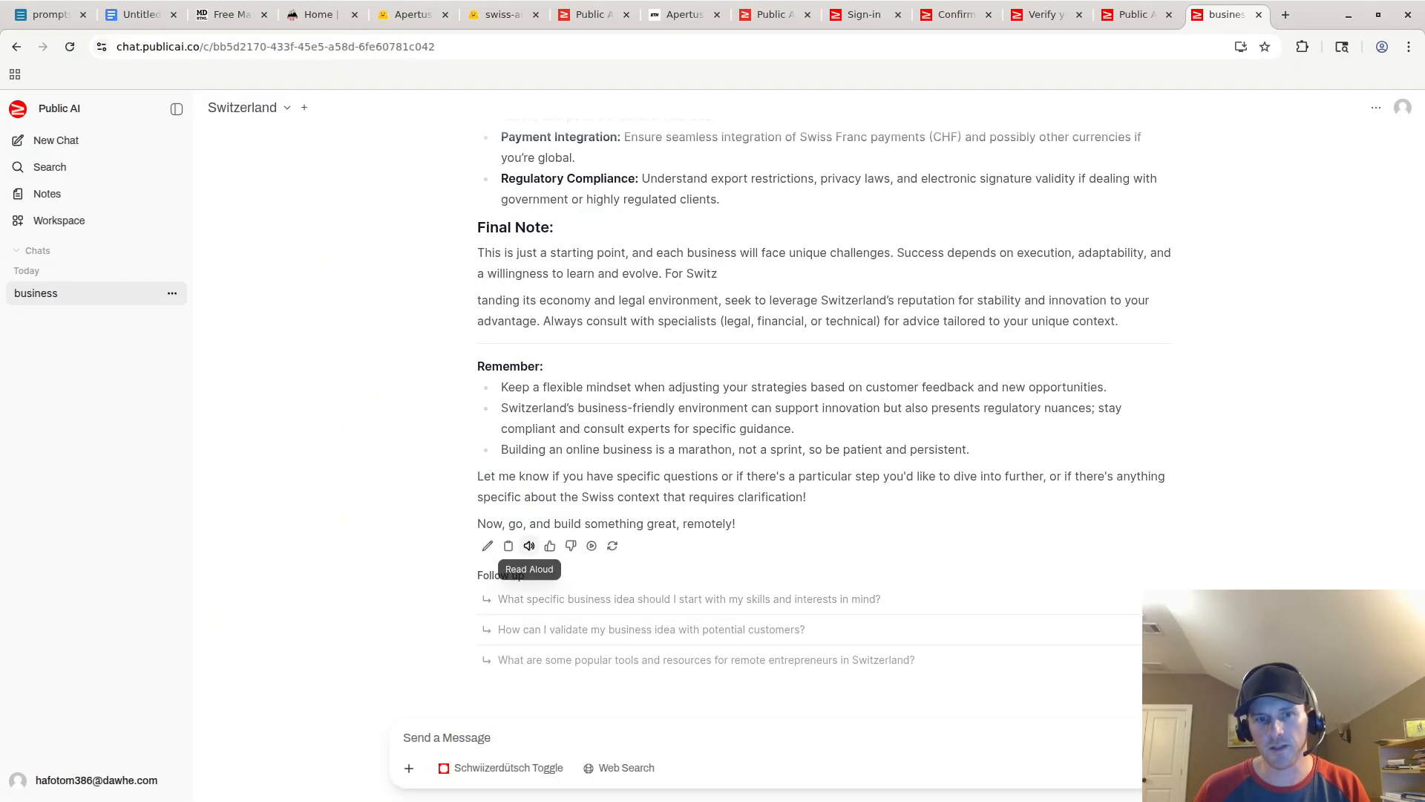
{"action": "left_click", "coordinate": [508, 545]}
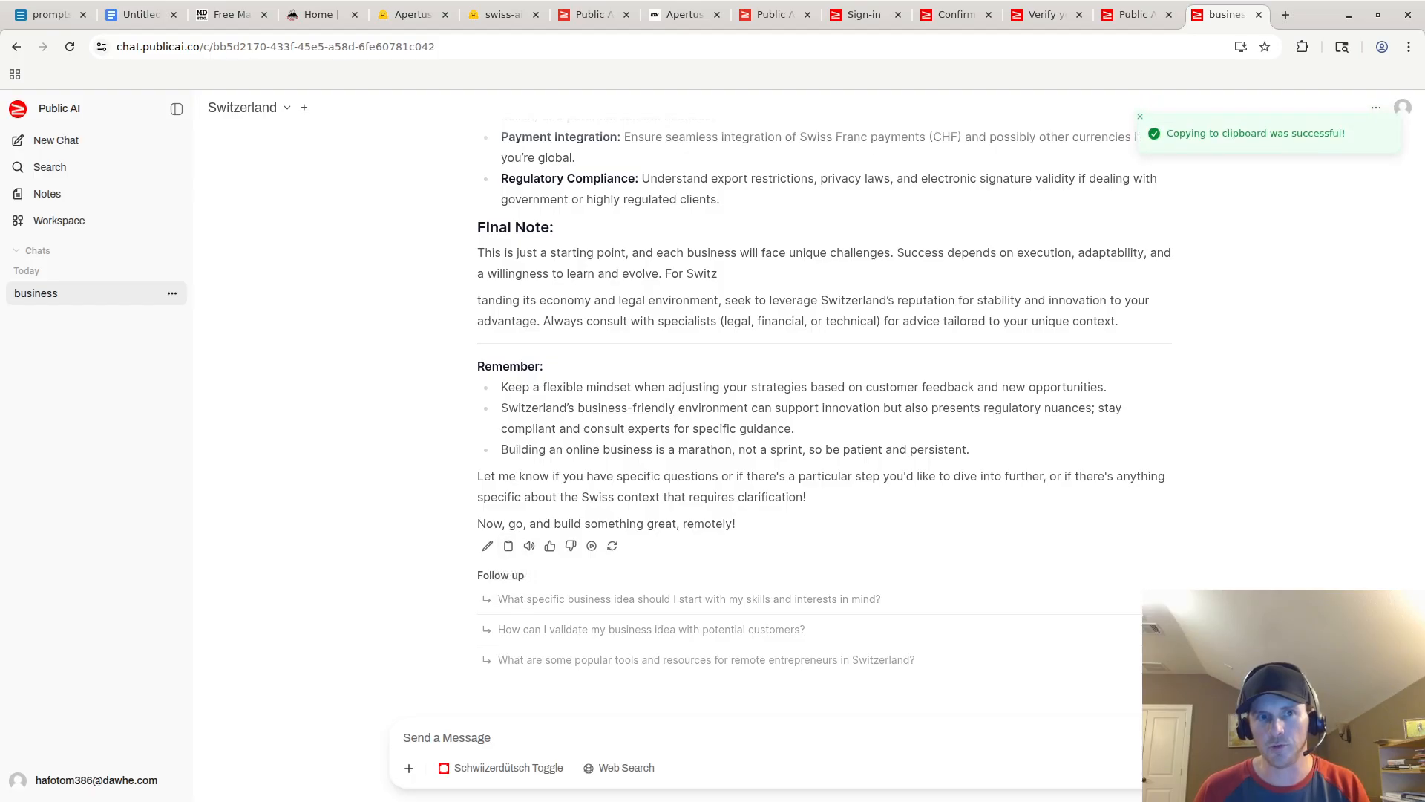
{"action": "left_click", "coordinate": [226, 14]}
{"action": "left_click", "coordinate": [300, 400]}
{"action": "key", "text": "ctrl+a"}
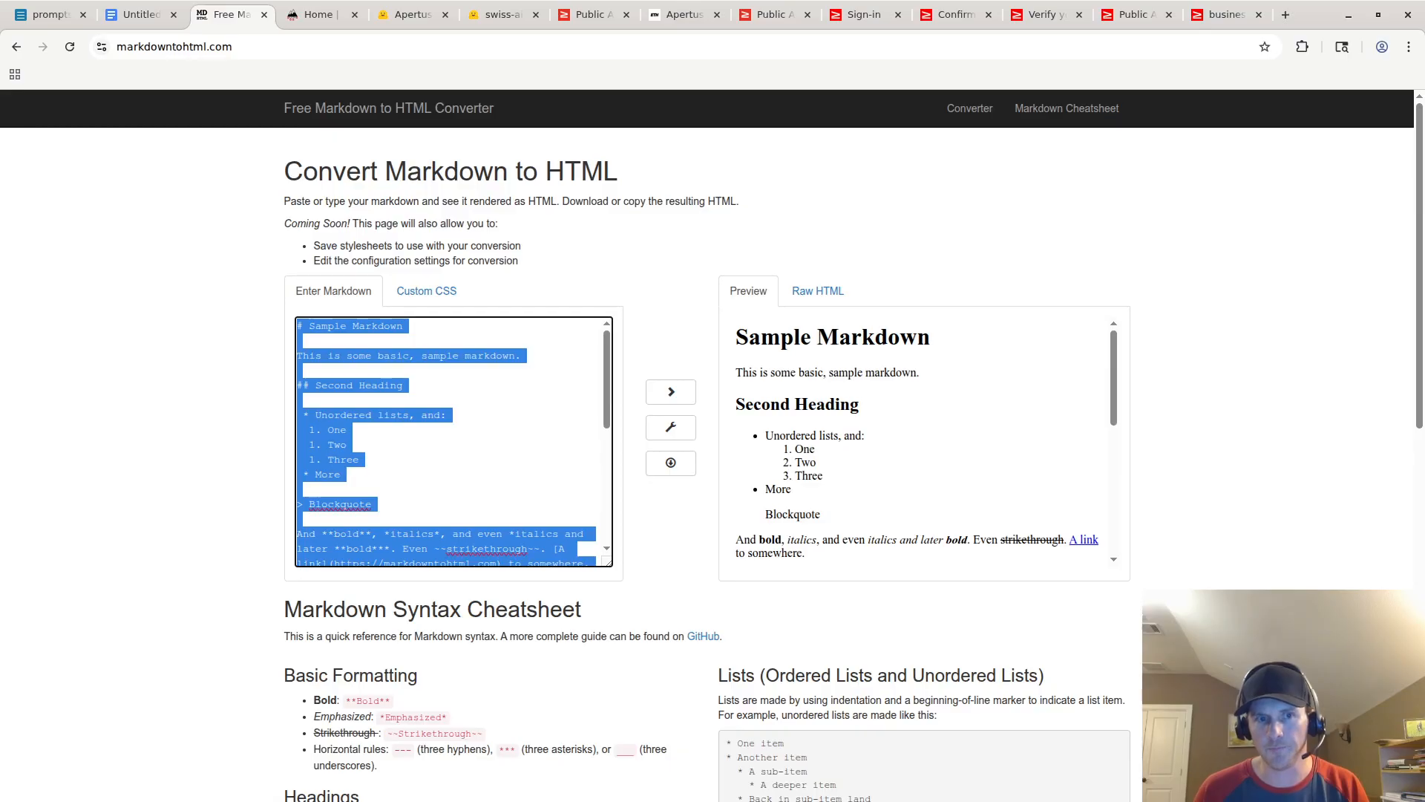
{"action": "key", "text": "ctrl+v"}
Step: Copy the entire rendered preview and paste it into the blank Google Docs document
{"action": "left_click", "coordinate": [920, 445]}
{"action": "key", "text": "ctrl+a"}
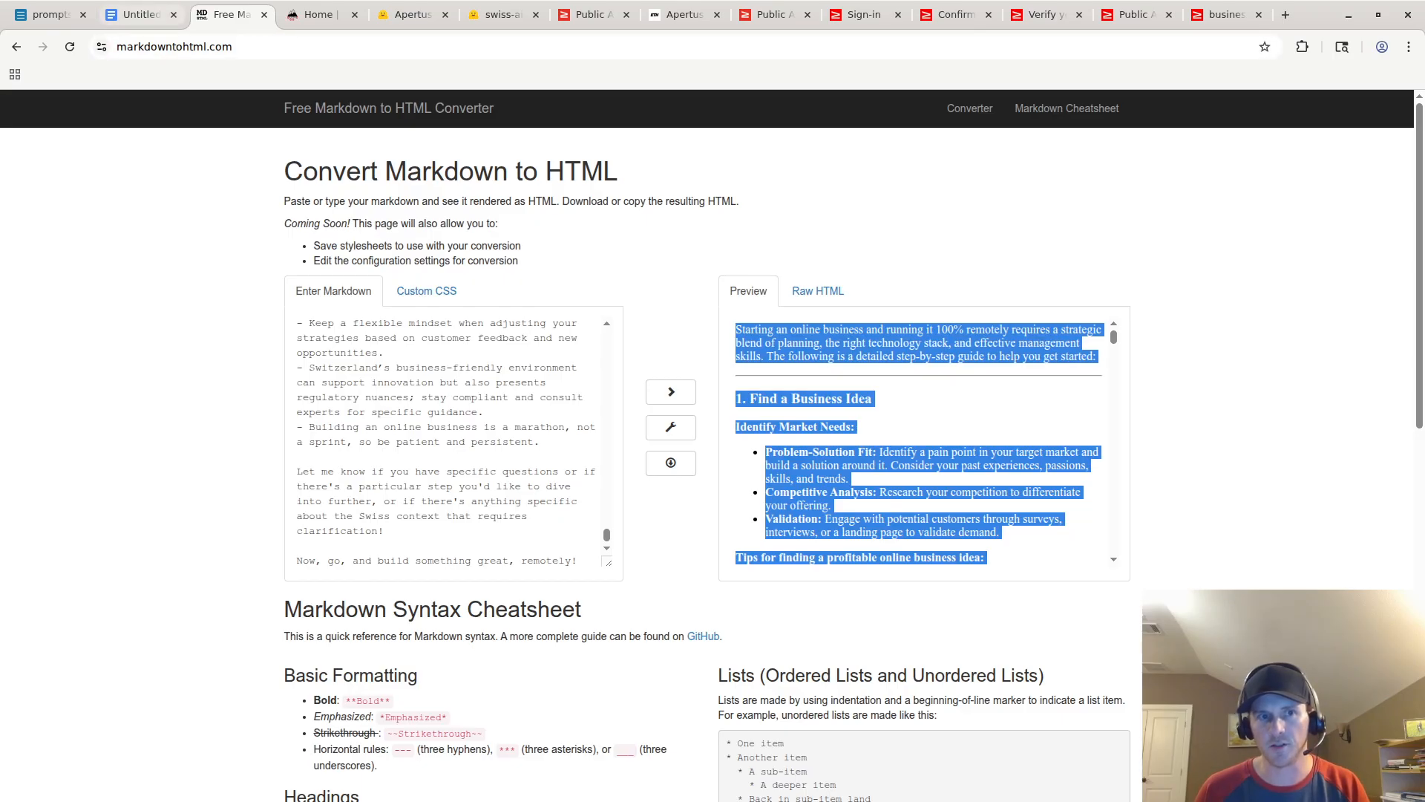
{"action": "left_click", "coordinate": [141, 15]}
{"action": "left_click", "coordinate": [691, 445]}
{"action": "key", "text": "ctrl+a"}
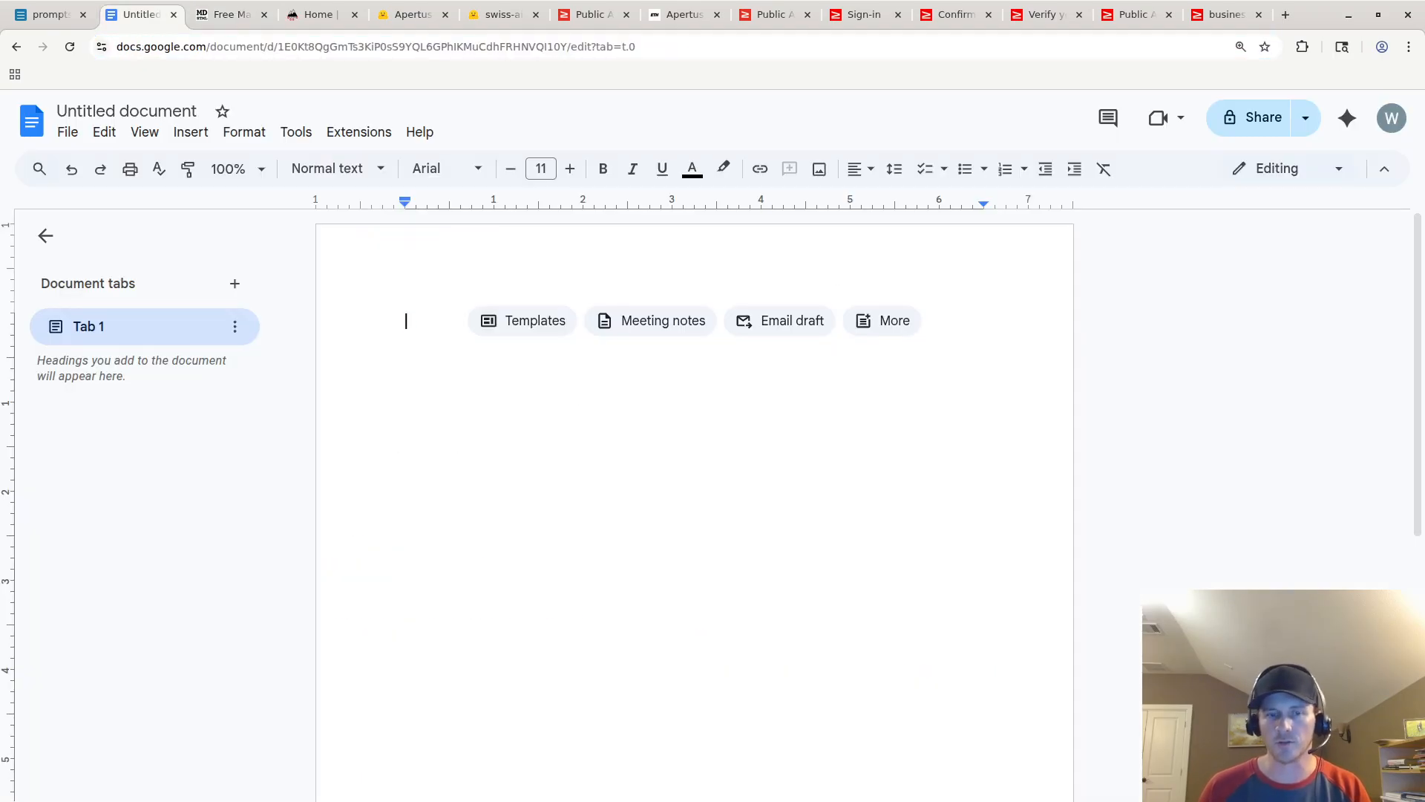
{"action": "key", "text": "ctrl+v"}
Step: Check the headings, bullet lists and section outline of the pasted guide throughout the Google Docs document, ending at its beginning
{"action": "scroll", "coordinate": [694, 504], "scroll_direction": "up", "scroll_amount": 20}
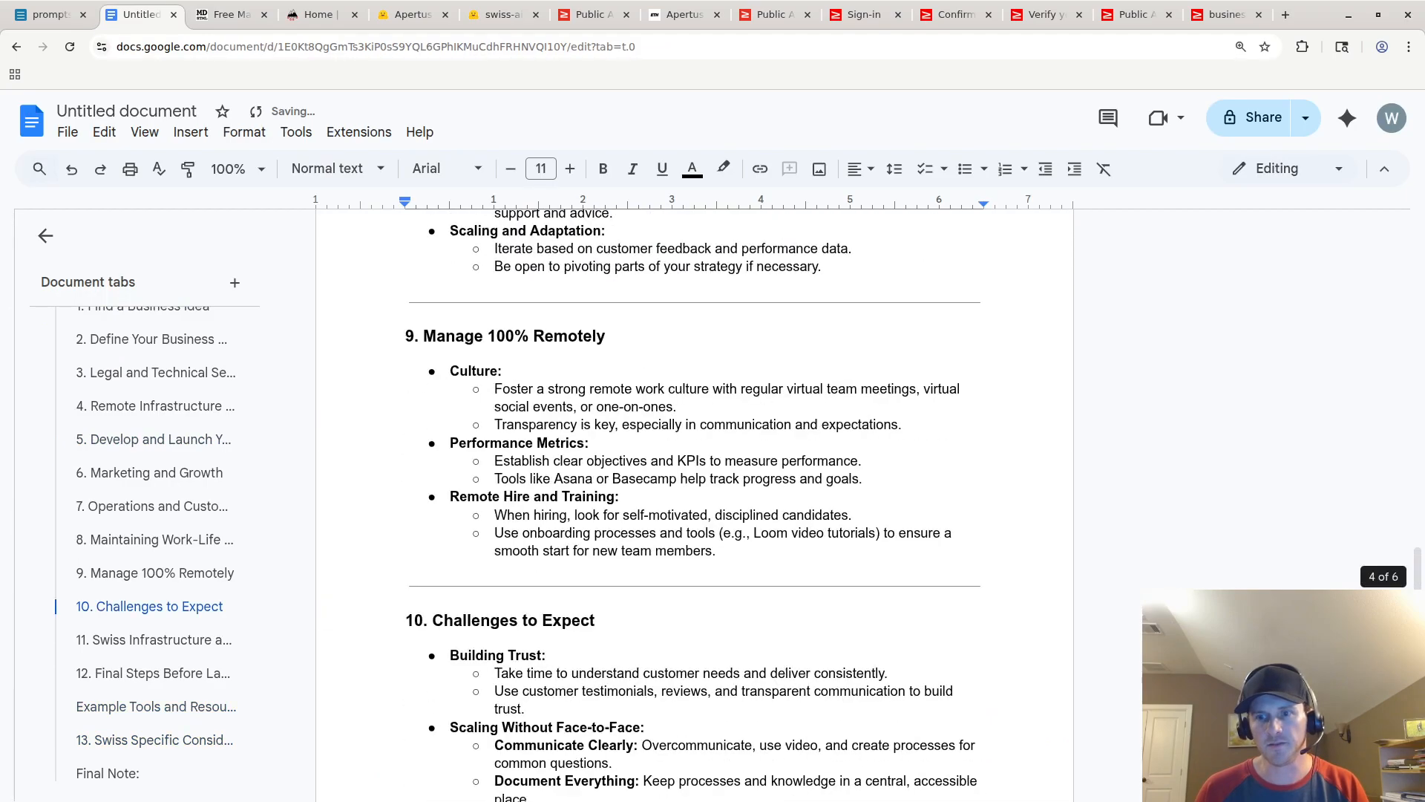
{"action": "scroll", "coordinate": [695, 513], "scroll_direction": "up", "scroll_amount": 3}
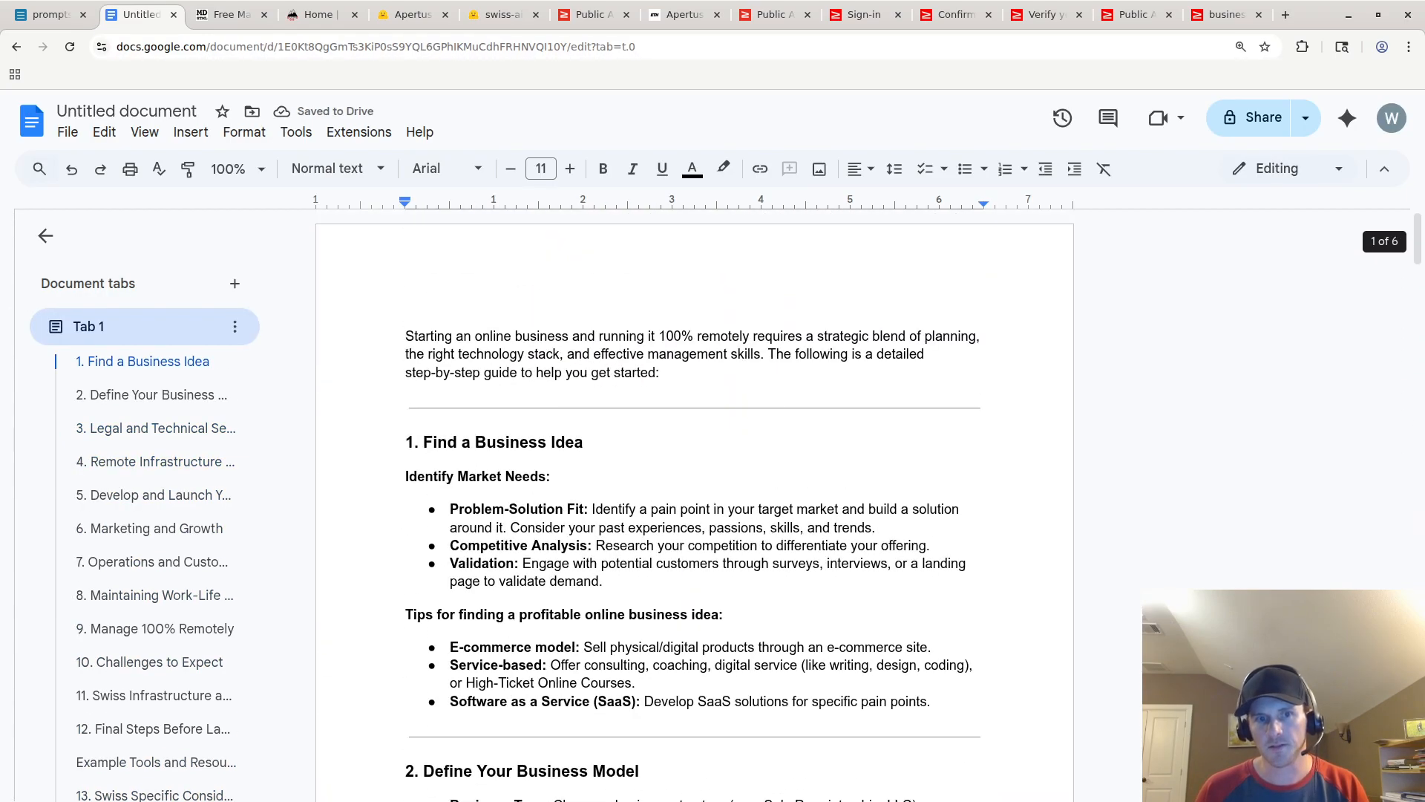
{"action": "scroll", "coordinate": [694, 513], "scroll_direction": "down", "scroll_amount": 8}
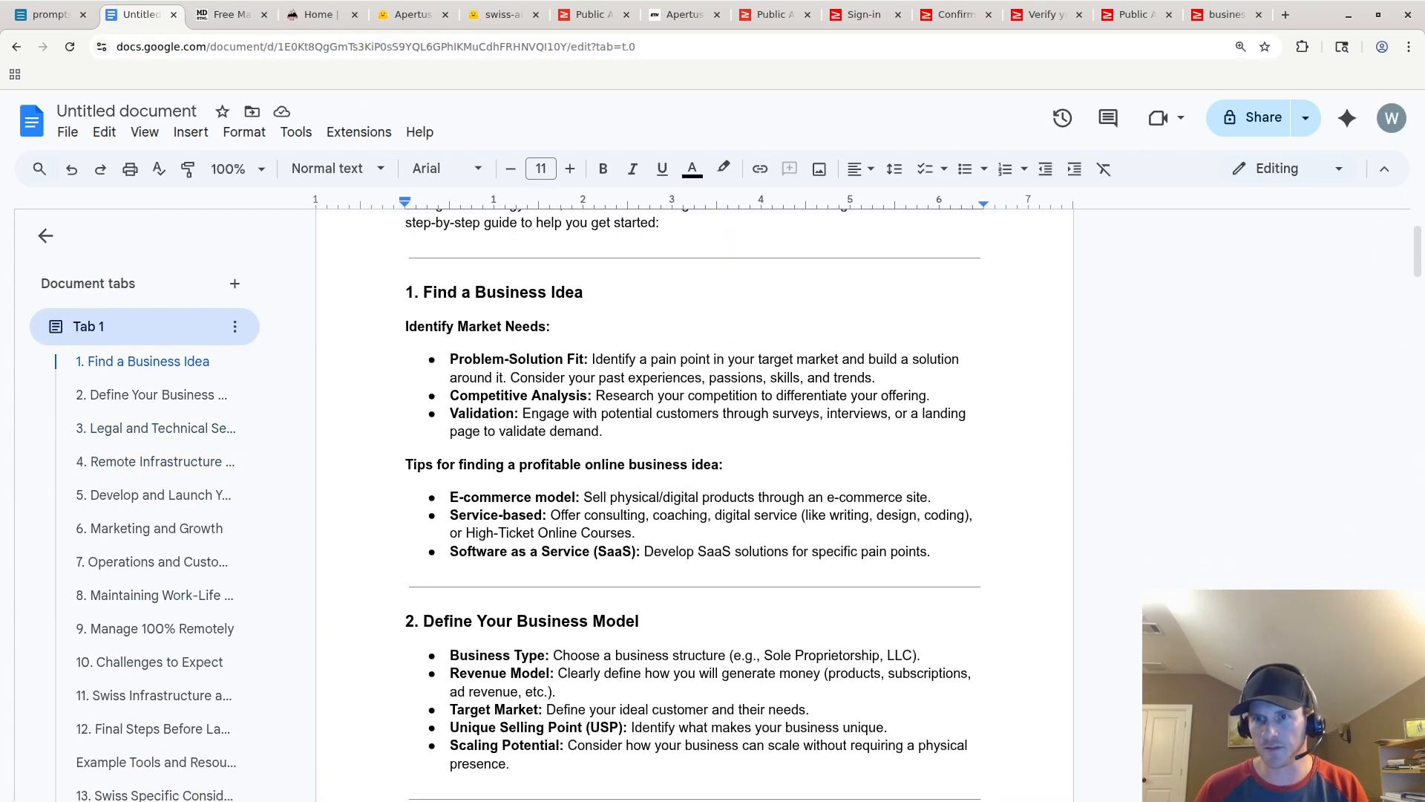
{"action": "scroll", "coordinate": [694, 512], "scroll_direction": "down", "scroll_amount": 20}
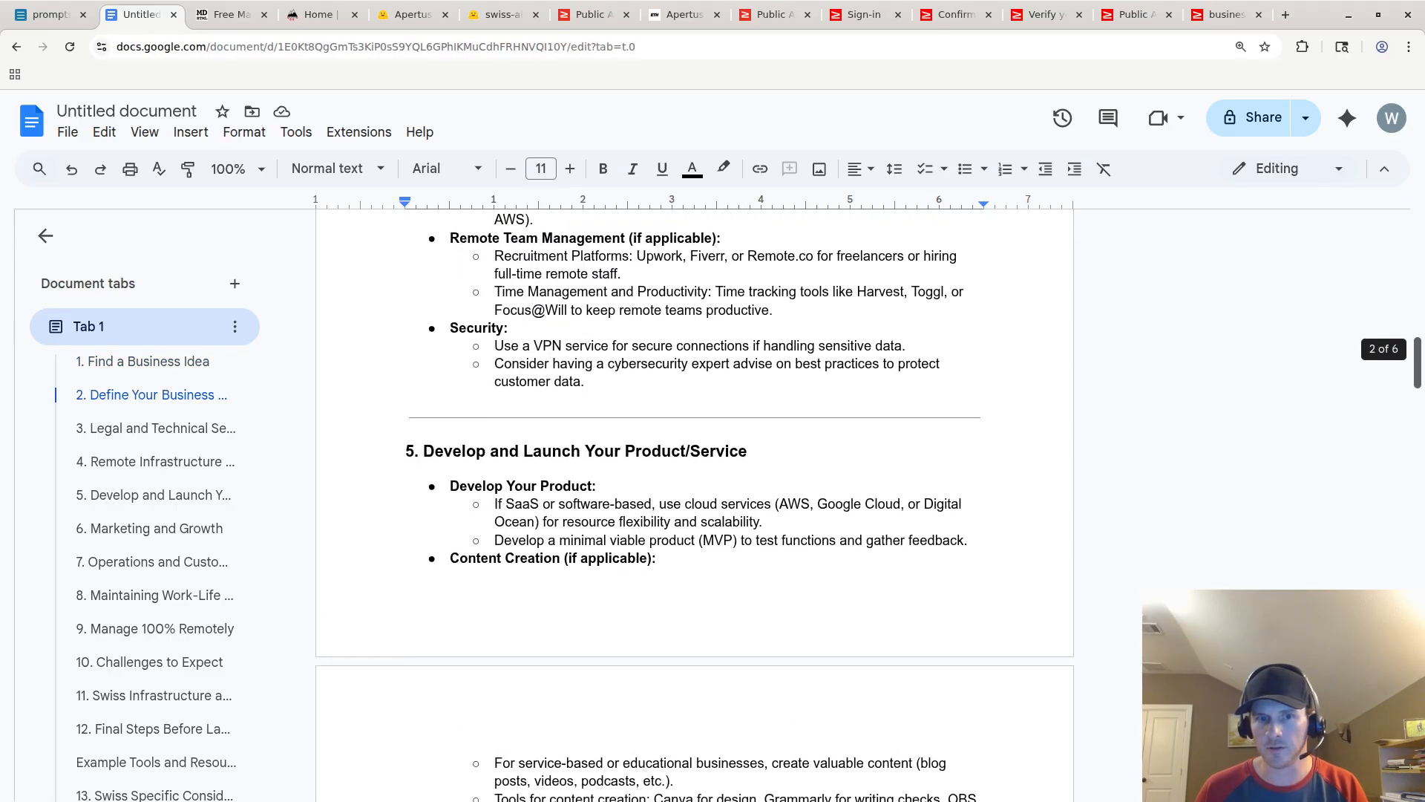
{"action": "scroll", "coordinate": [694, 512], "scroll_direction": "down", "scroll_amount": 15}
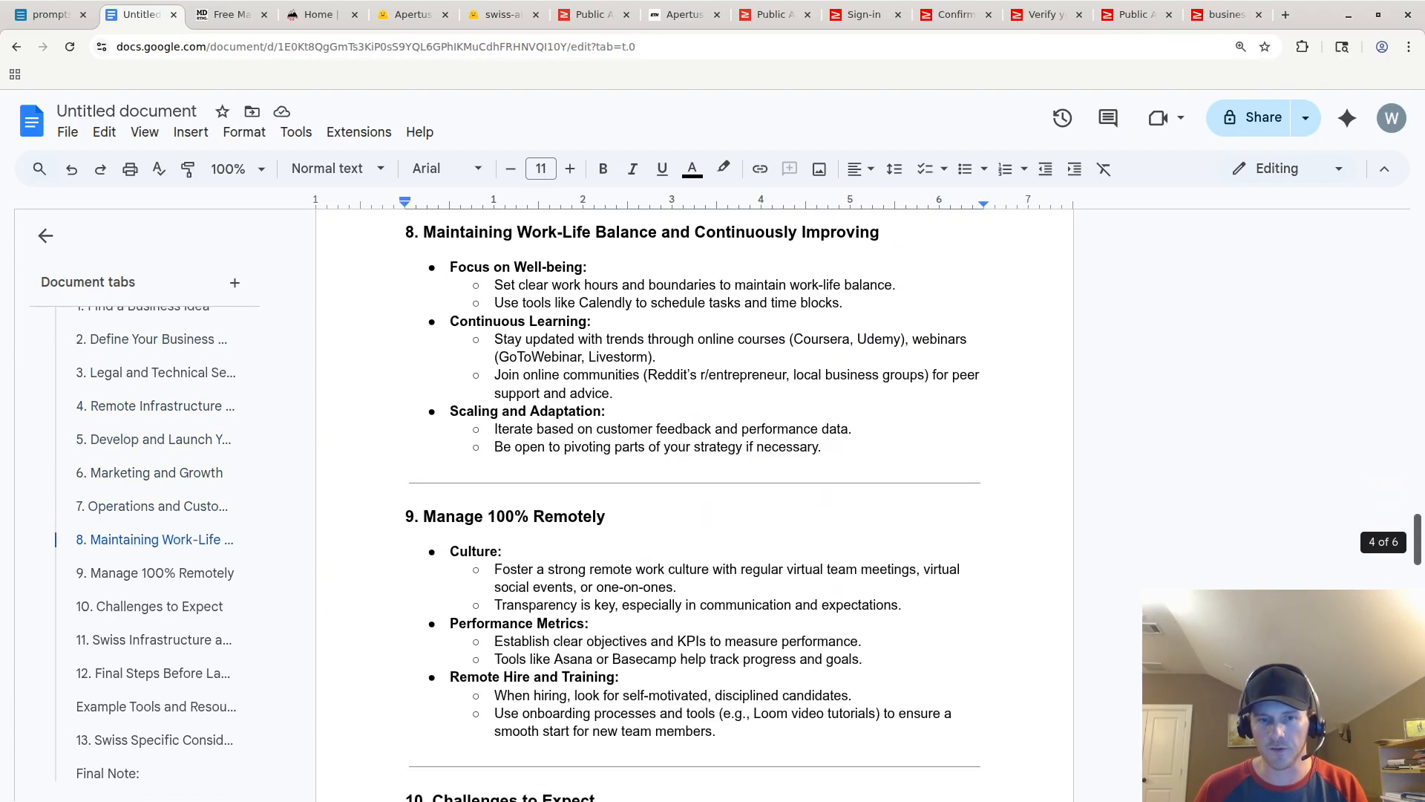
{"action": "scroll", "coordinate": [694, 512], "scroll_direction": "down", "scroll_amount": 12}
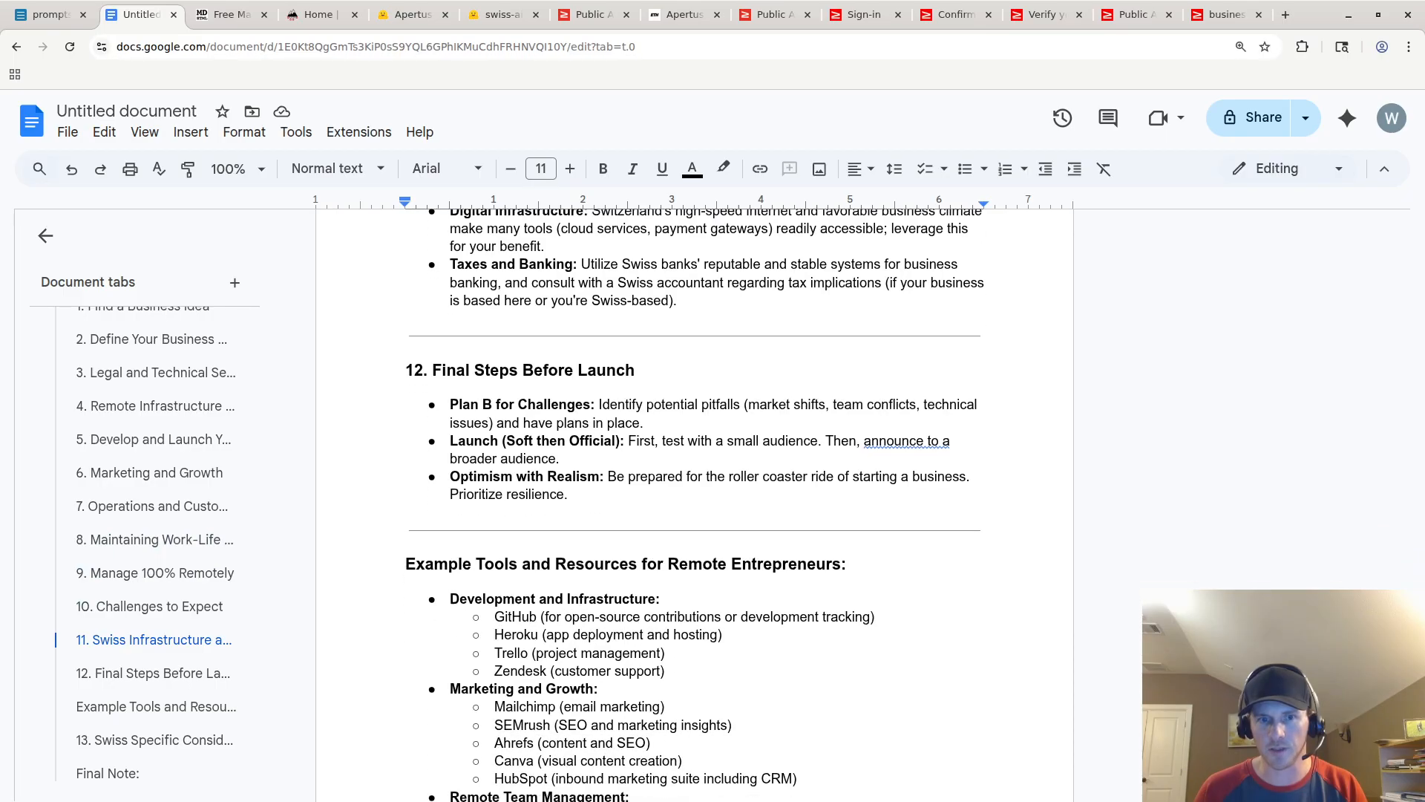
{"action": "scroll", "coordinate": [694, 512], "scroll_direction": "up", "scroll_amount": 20}
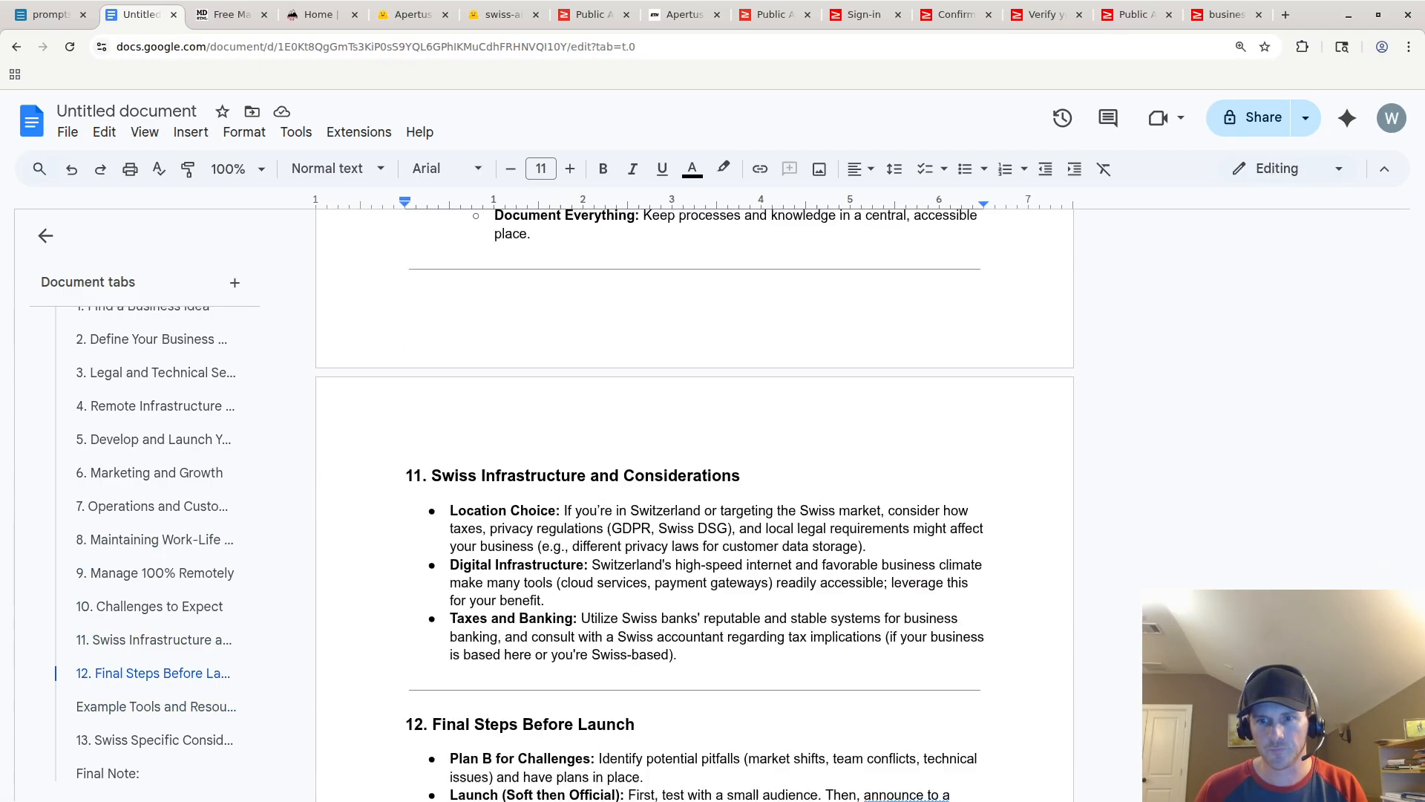
{"action": "scroll", "coordinate": [694, 512], "scroll_direction": "up", "scroll_amount": 20}
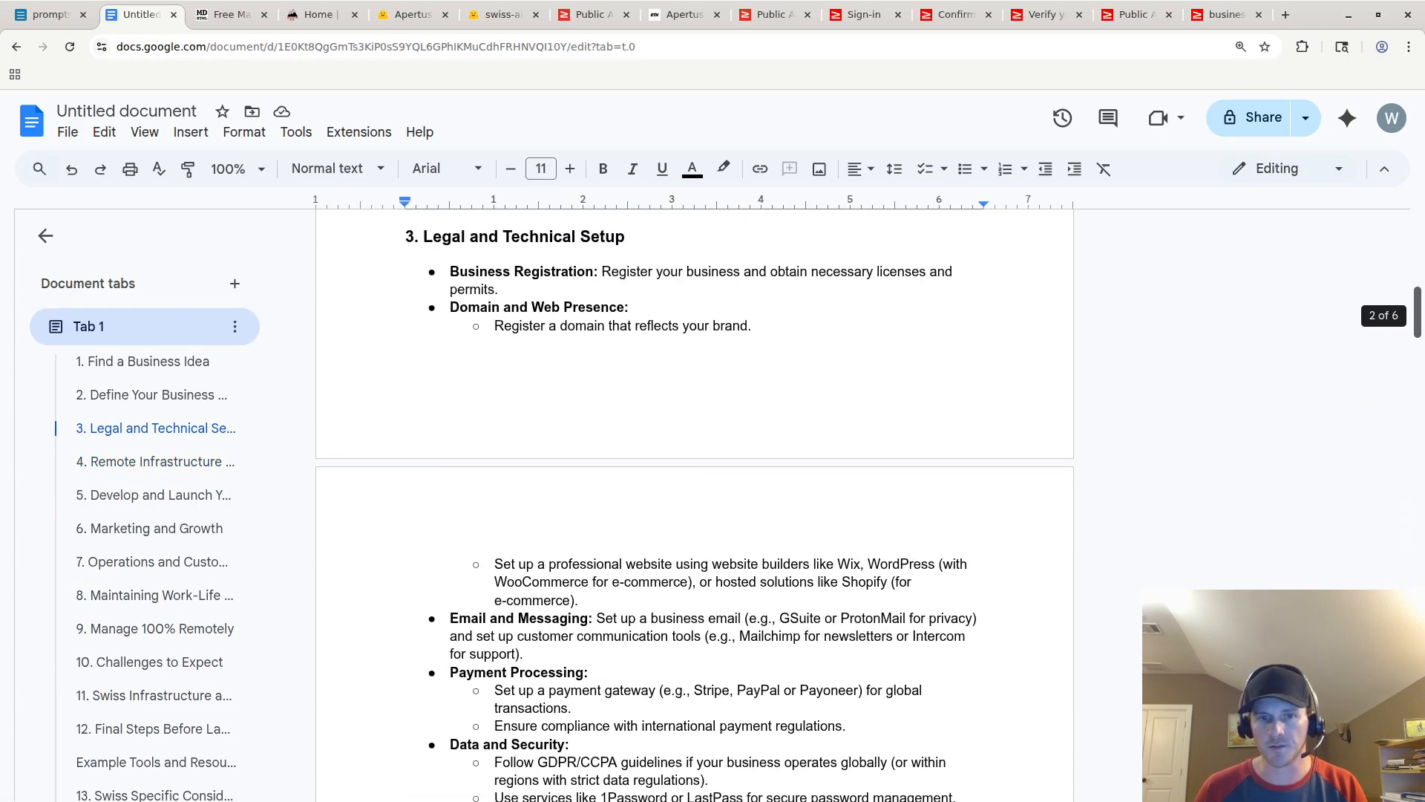
{"action": "scroll", "coordinate": [694, 512], "scroll_direction": "up", "scroll_amount": 4}
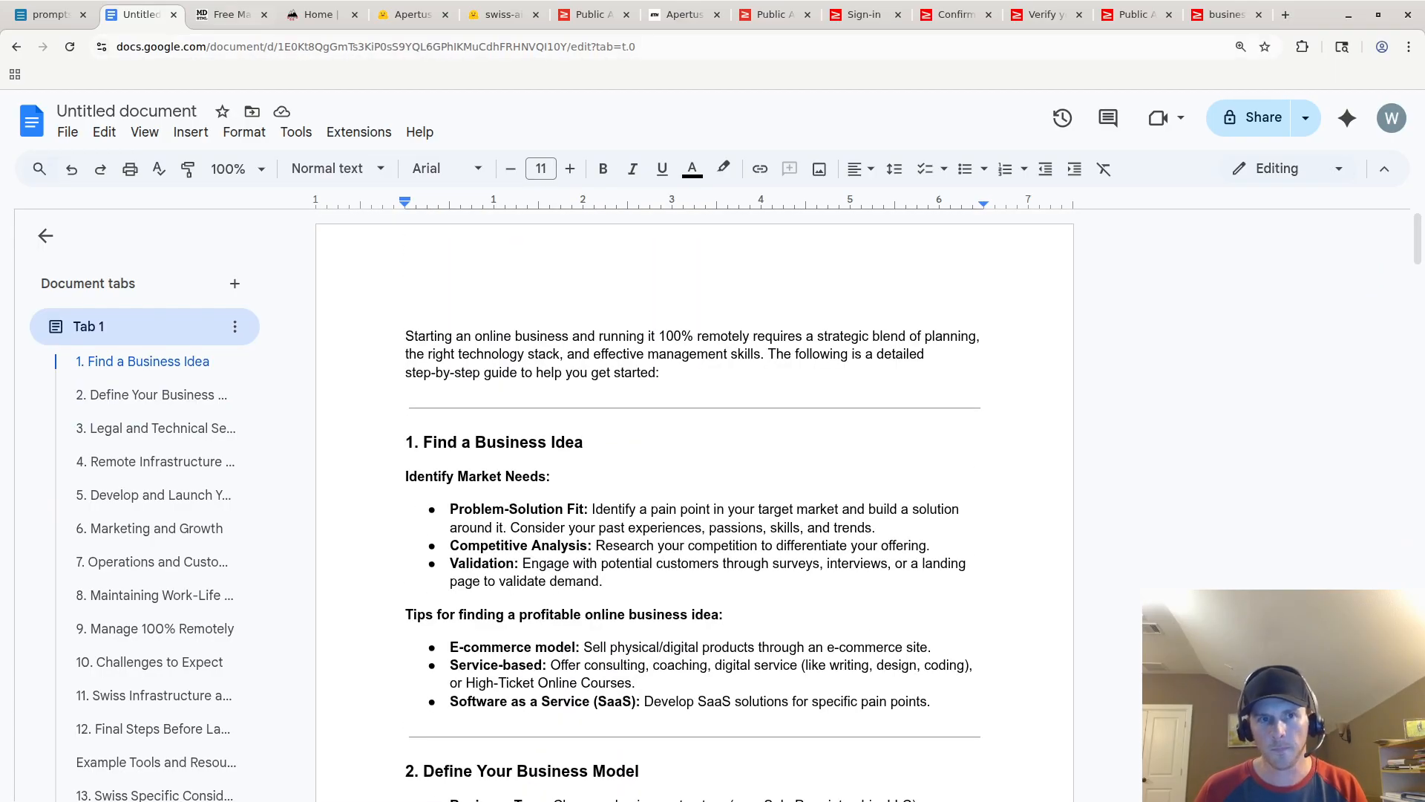
Step: Return to the Public AI chat and look at its Notes page and the Tools page of the Workspace
{"action": "left_click", "coordinate": [226, 14]}
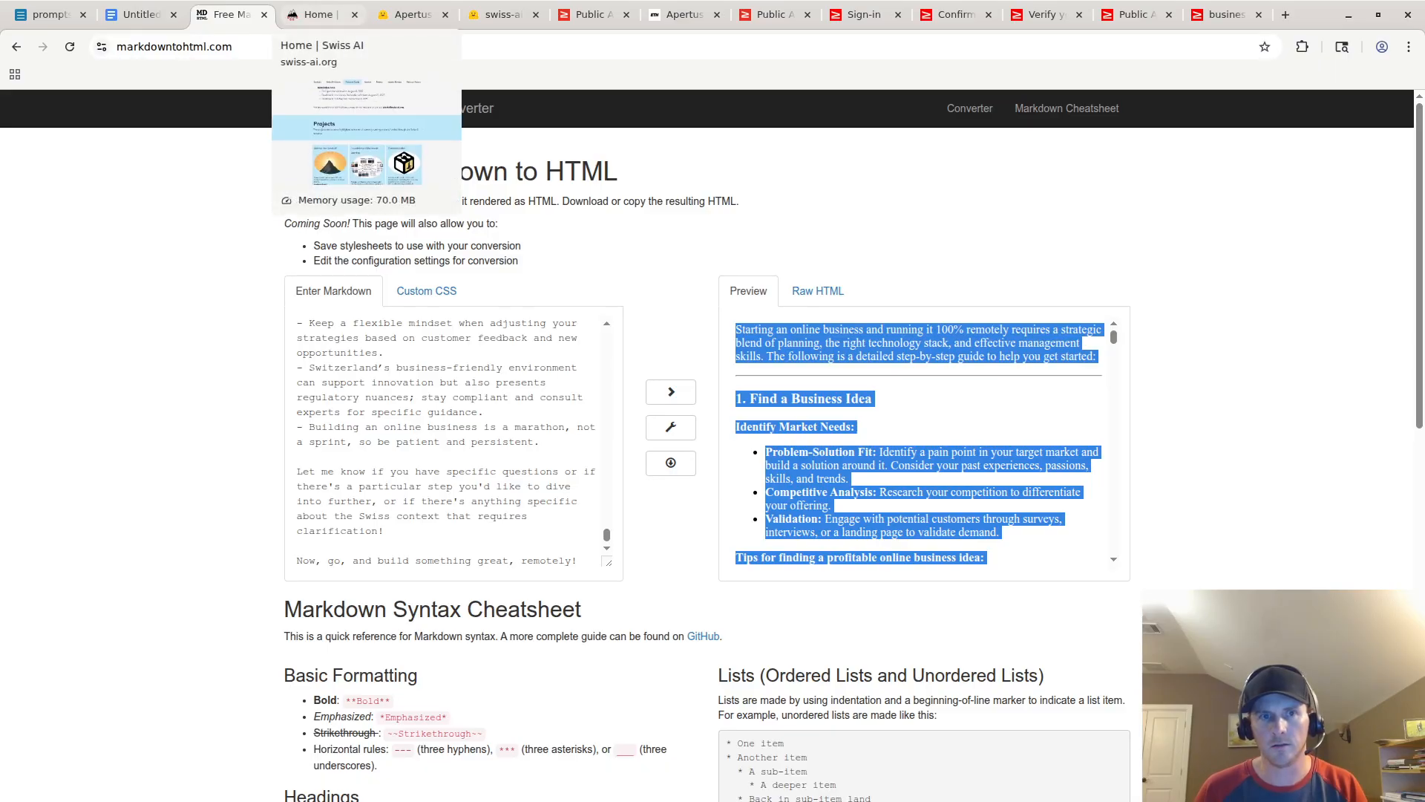
{"action": "left_click", "coordinate": [318, 14]}
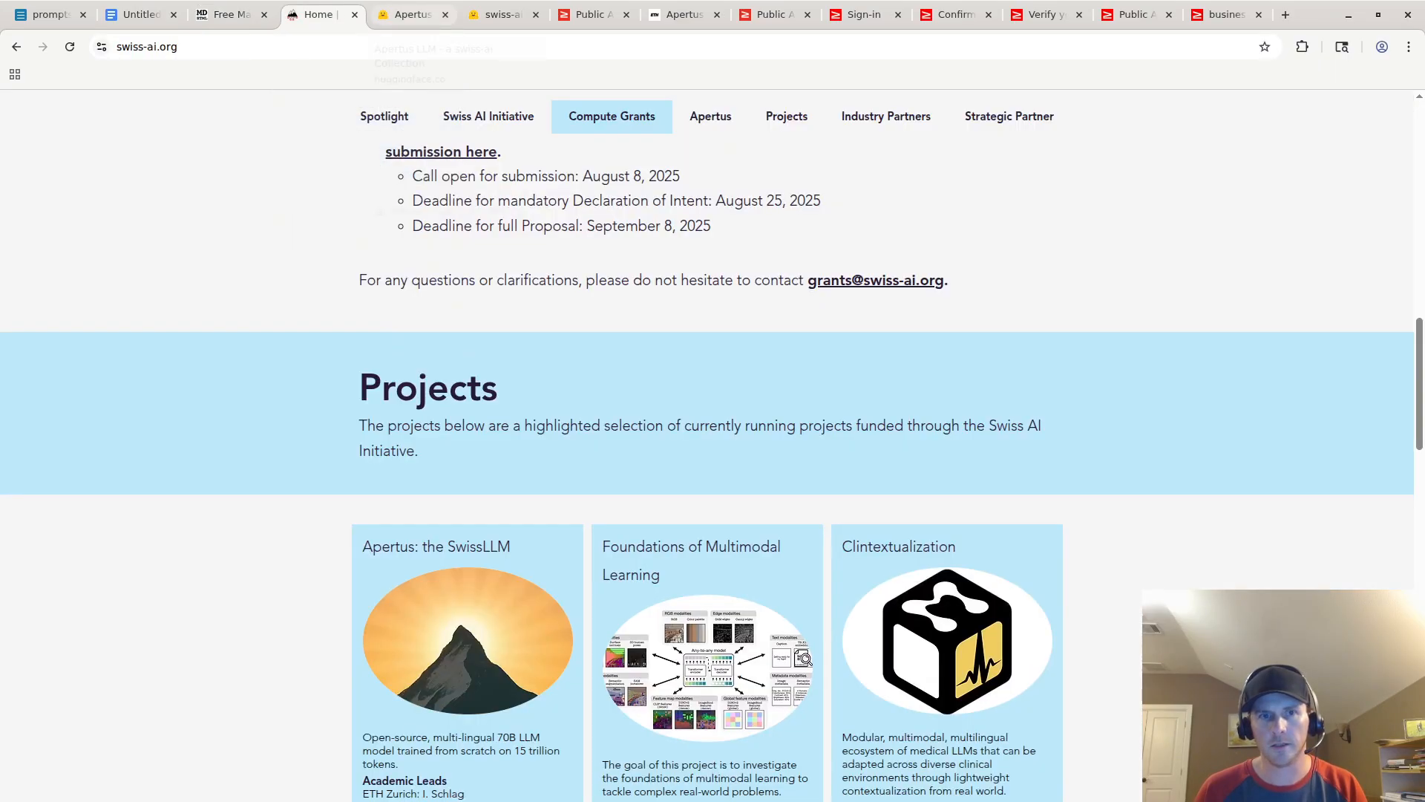
{"action": "left_click", "coordinate": [1223, 14]}
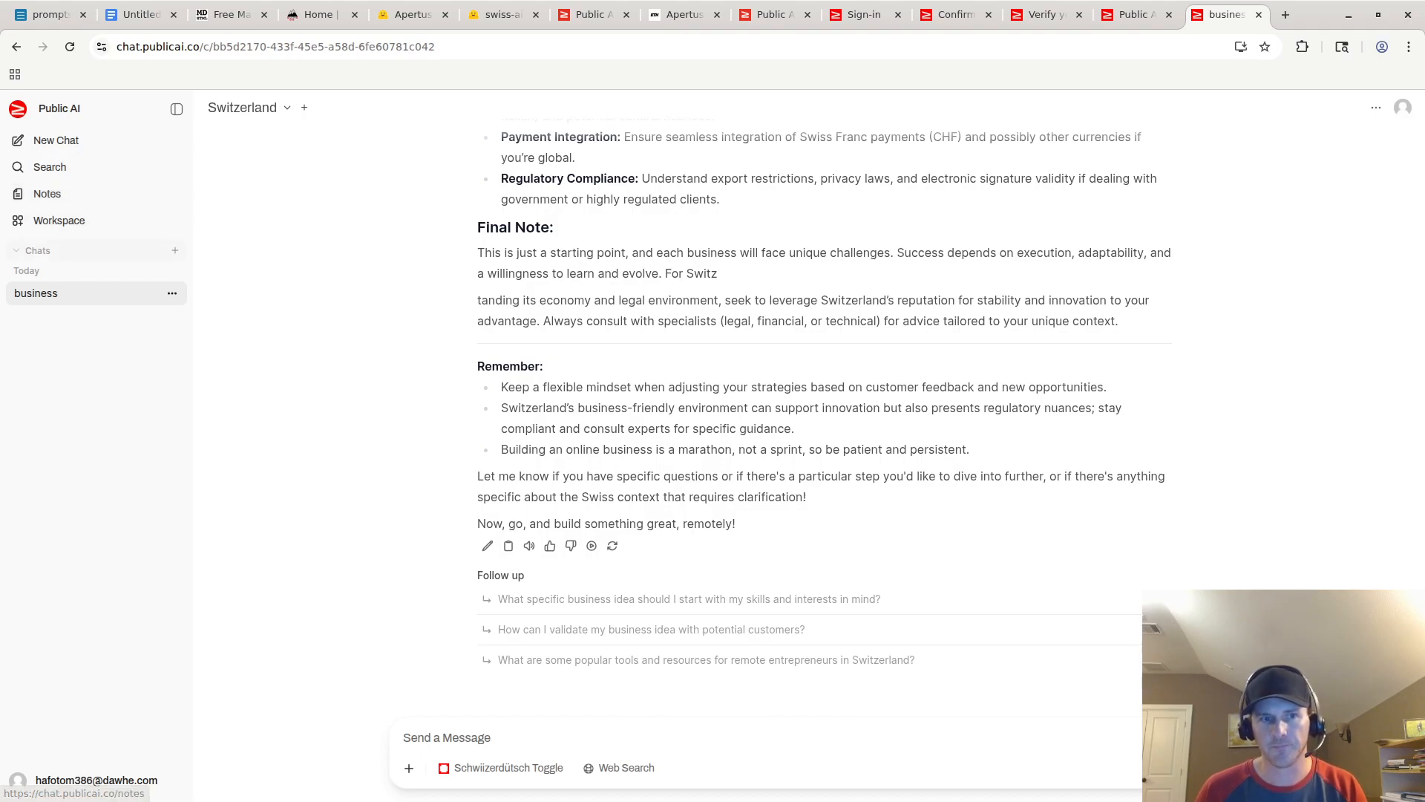
{"action": "left_click", "coordinate": [47, 194]}
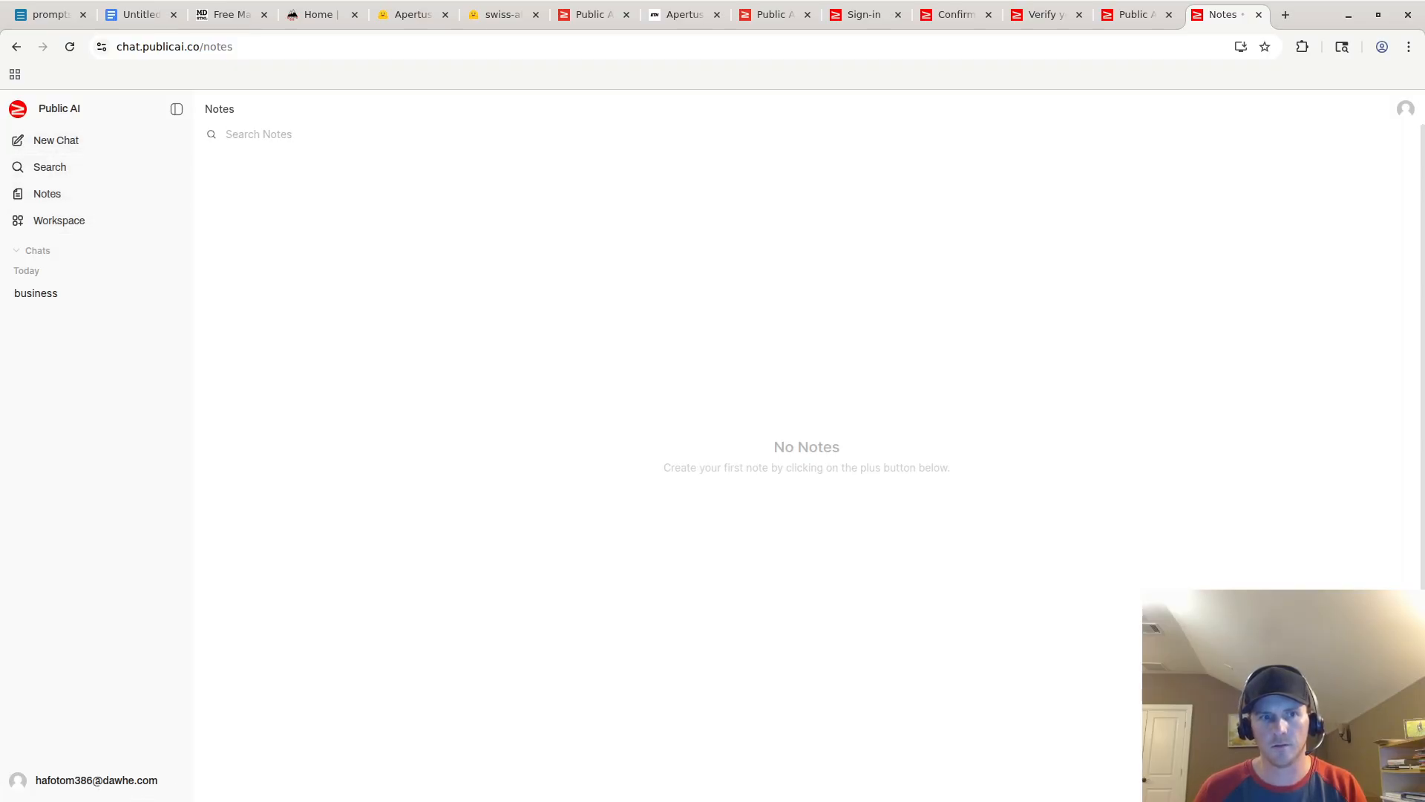
{"action": "left_click", "coordinate": [59, 220]}
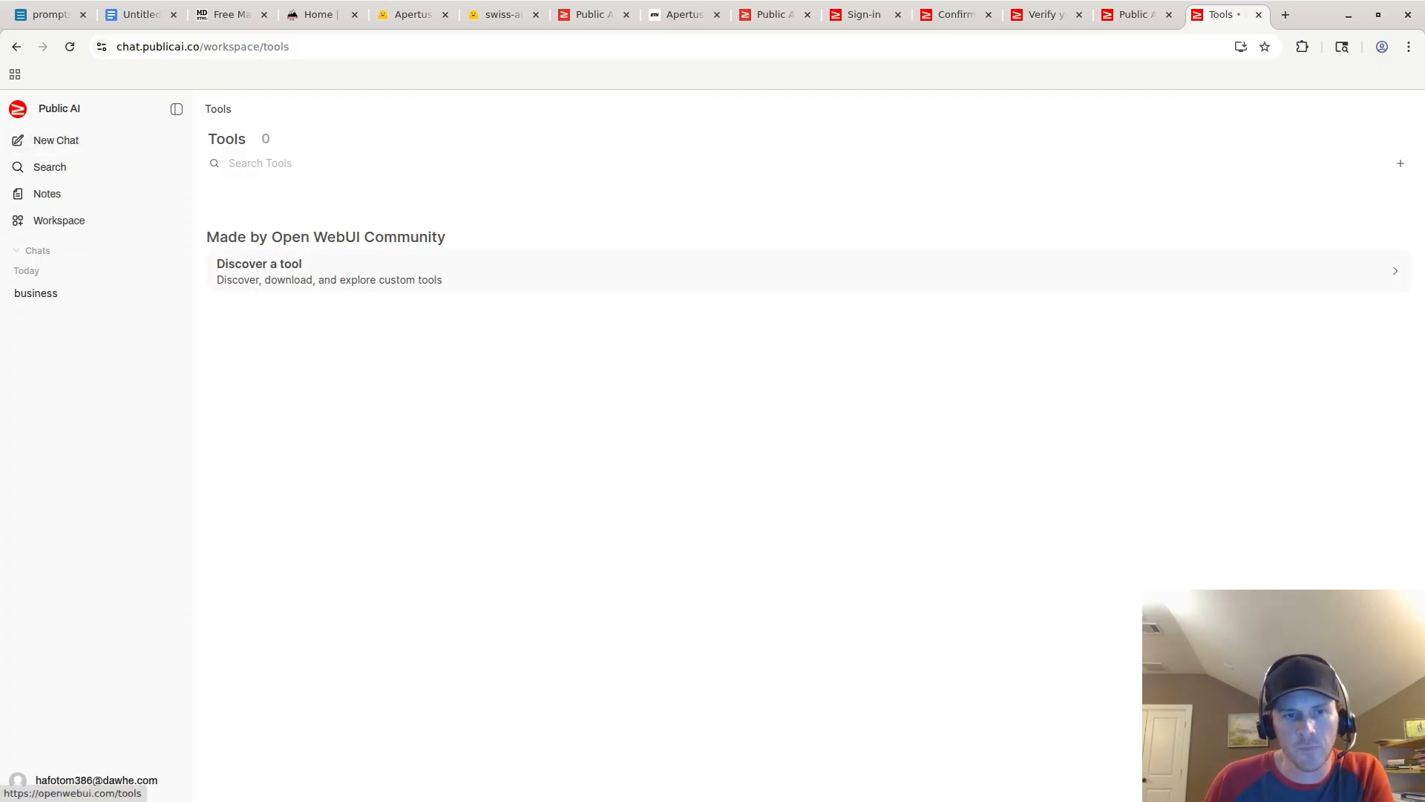
Step: Open the Open WebUI community tool directory from the Workspace and browse the listed tools
{"action": "left_click", "coordinate": [445, 271]}
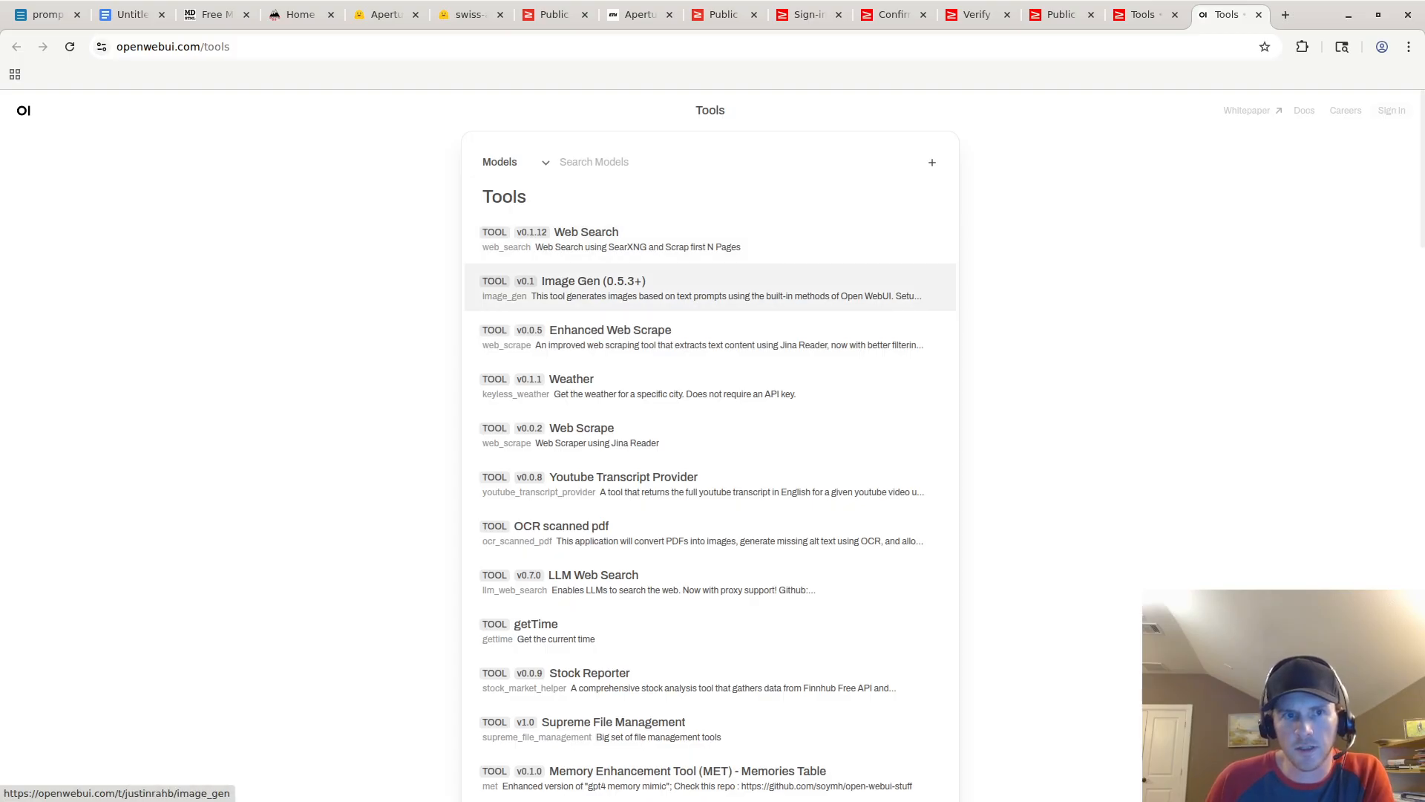
{"action": "scroll", "coordinate": [711, 293], "scroll_direction": "down", "scroll_amount": 2}
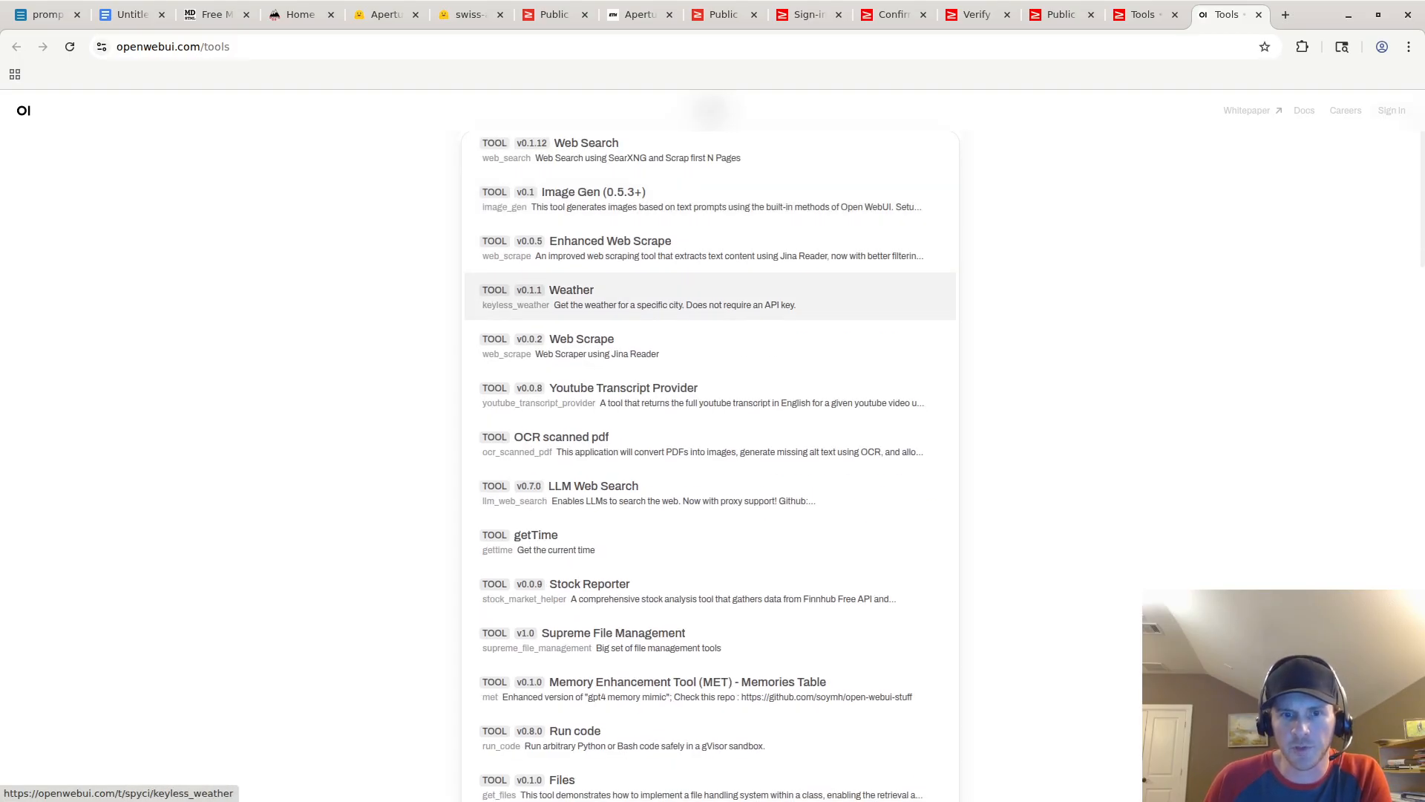
{"action": "scroll", "coordinate": [710, 312], "scroll_direction": "down", "scroll_amount": 15}
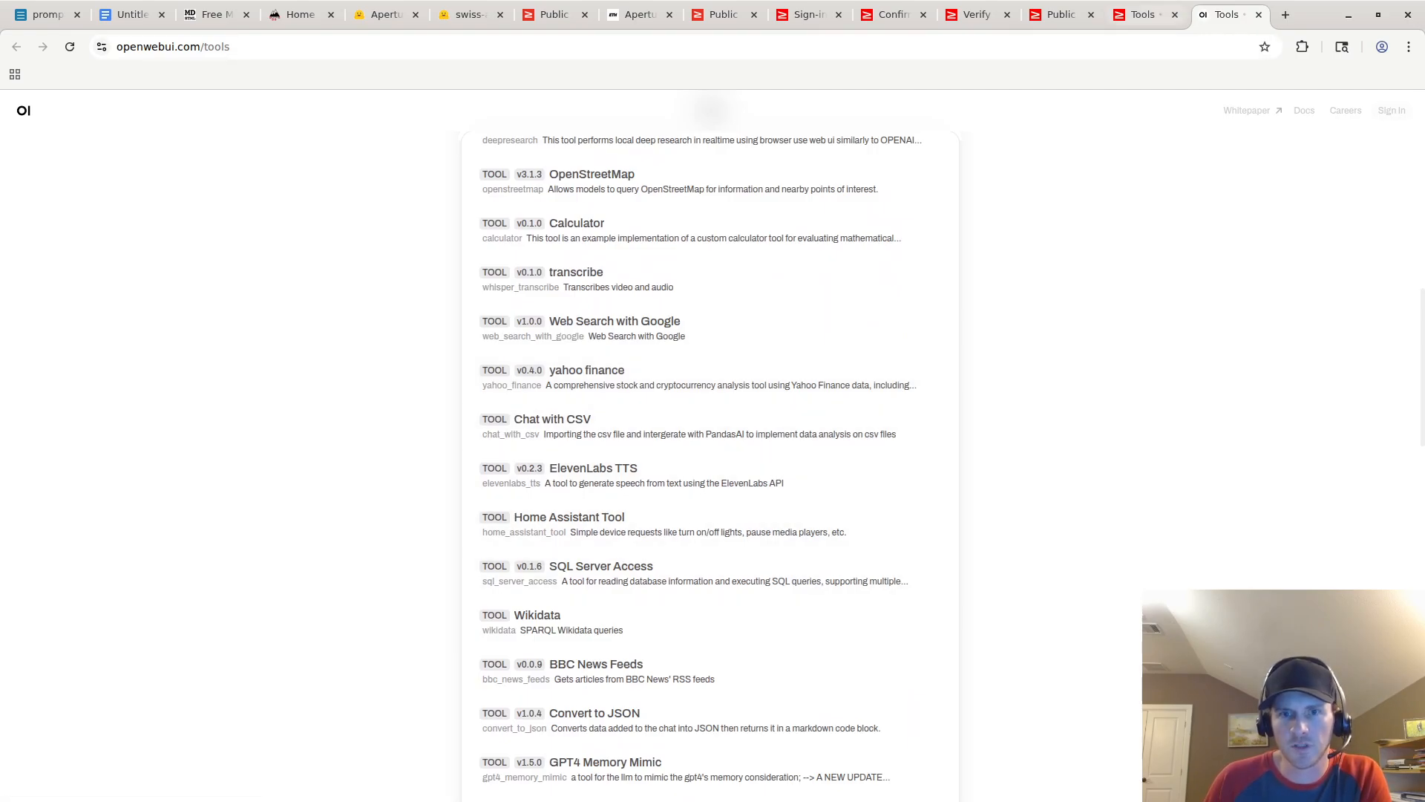
Step: Go back to Public AI, search the chats for "business" and open the matching chat
{"action": "left_click", "coordinate": [1143, 14]}
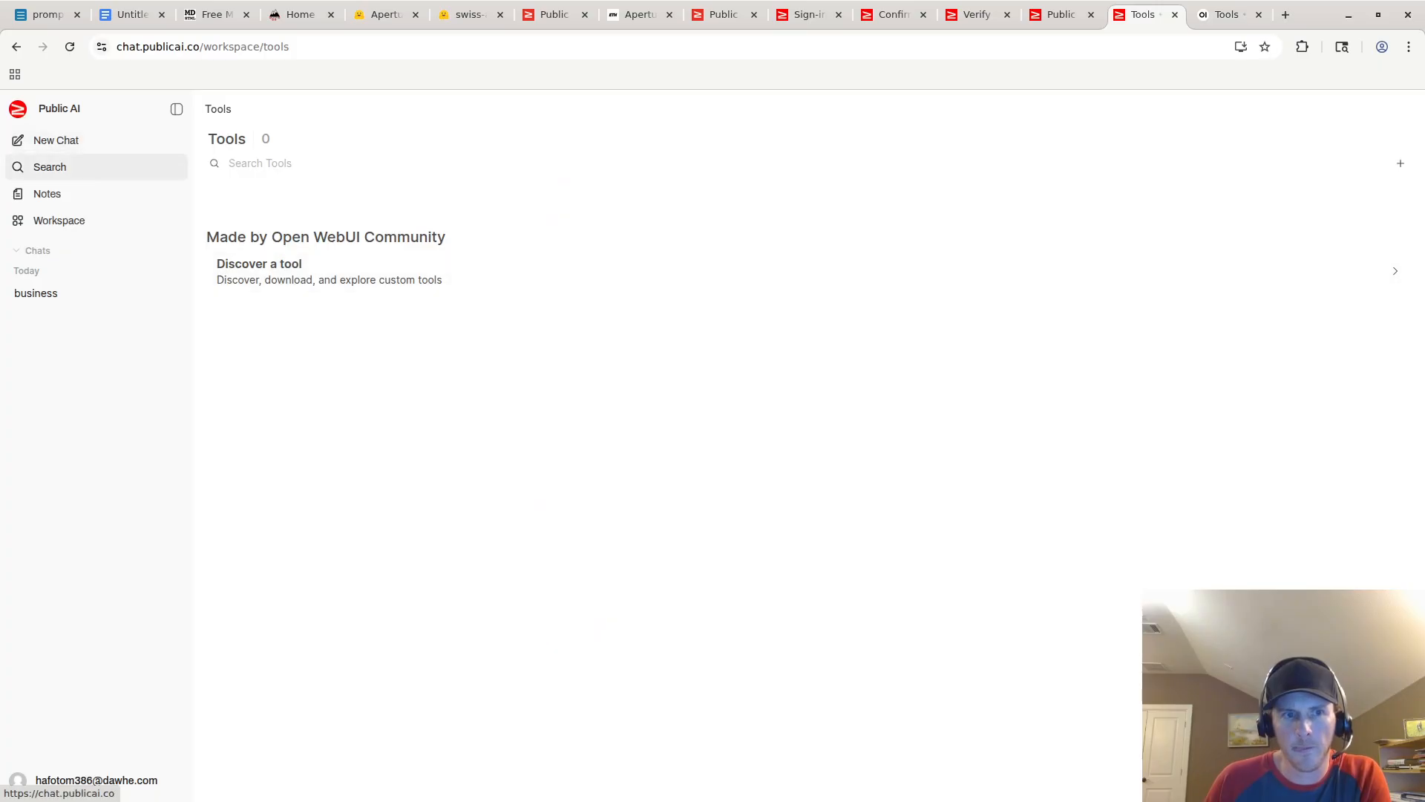
{"action": "left_click", "coordinate": [50, 166]}
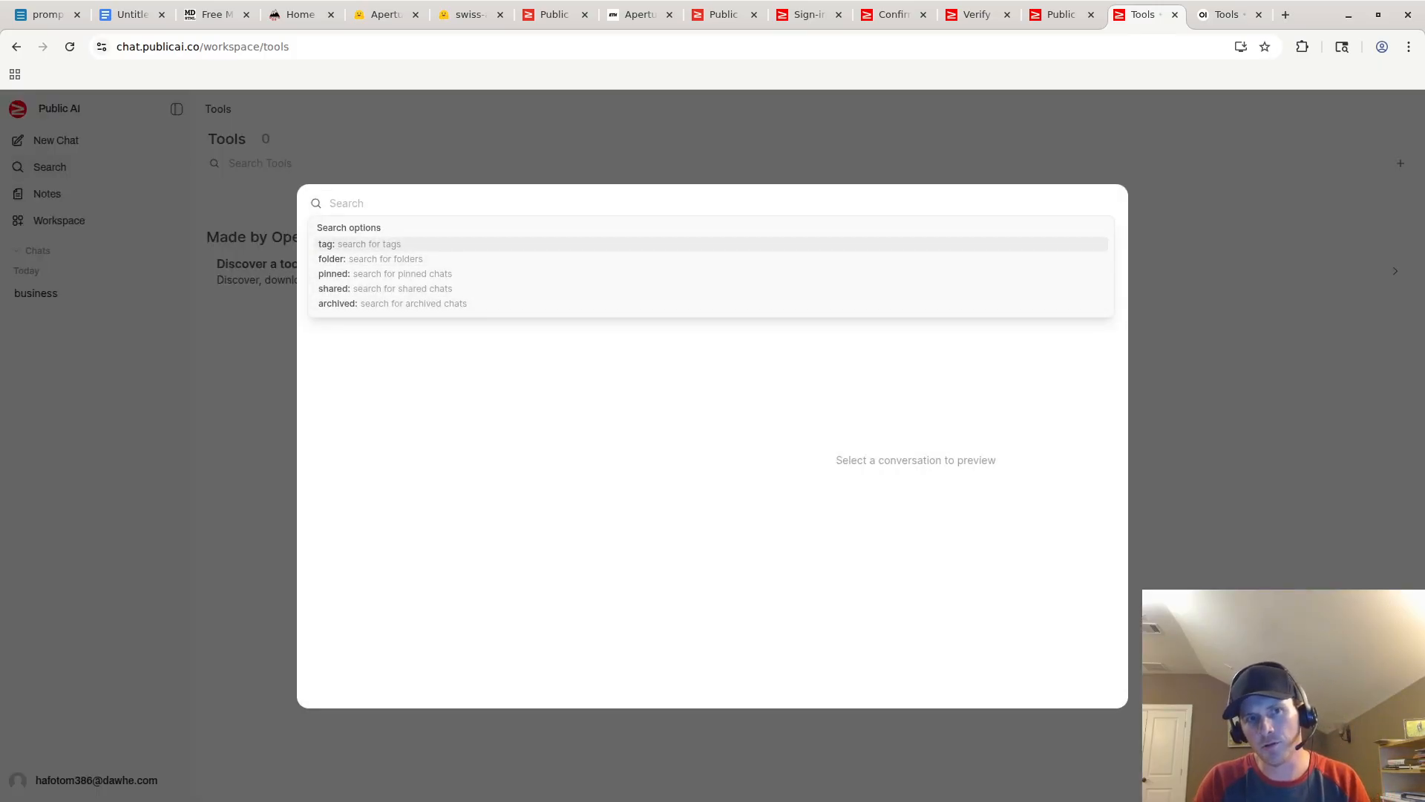
{"action": "type", "text": "business"}
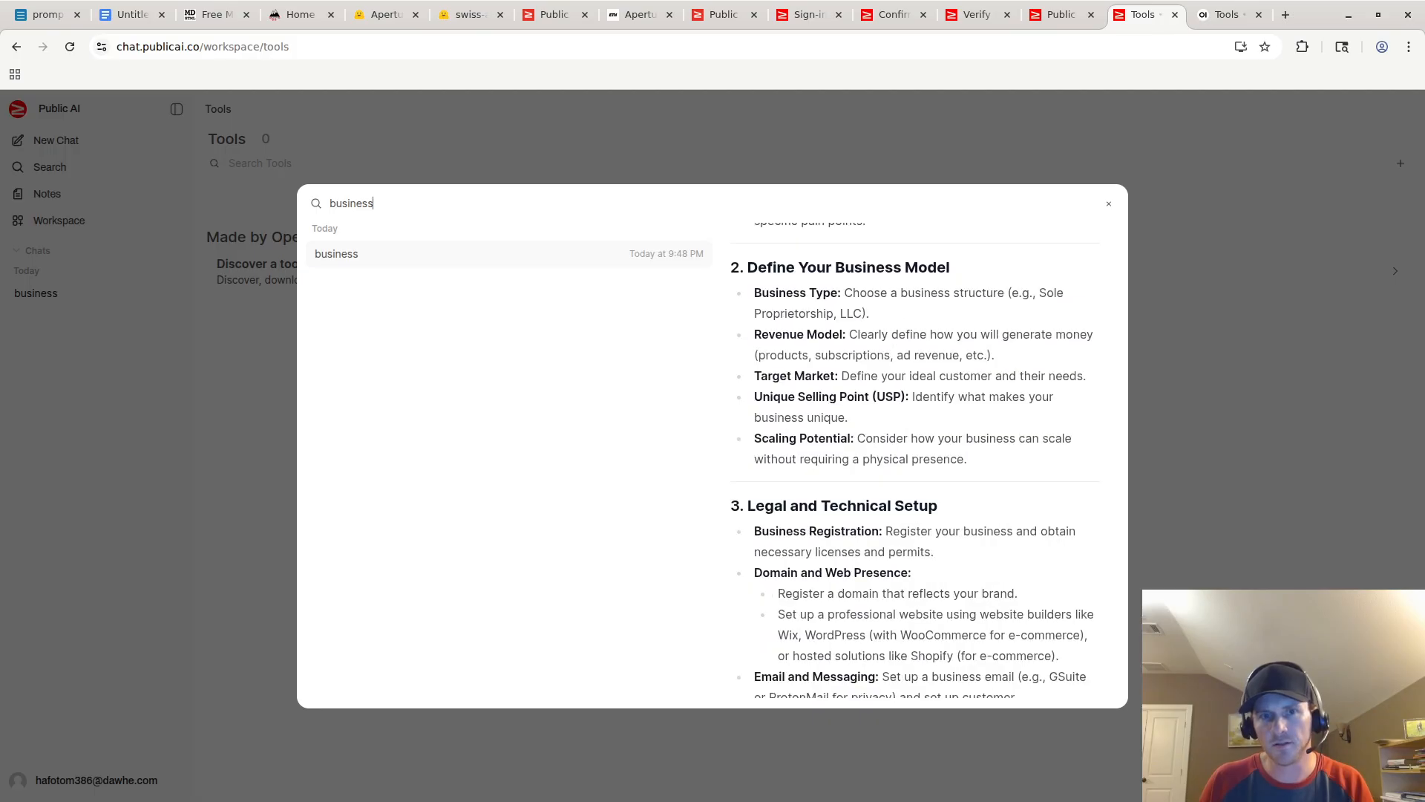
{"action": "key", "text": "Return"}
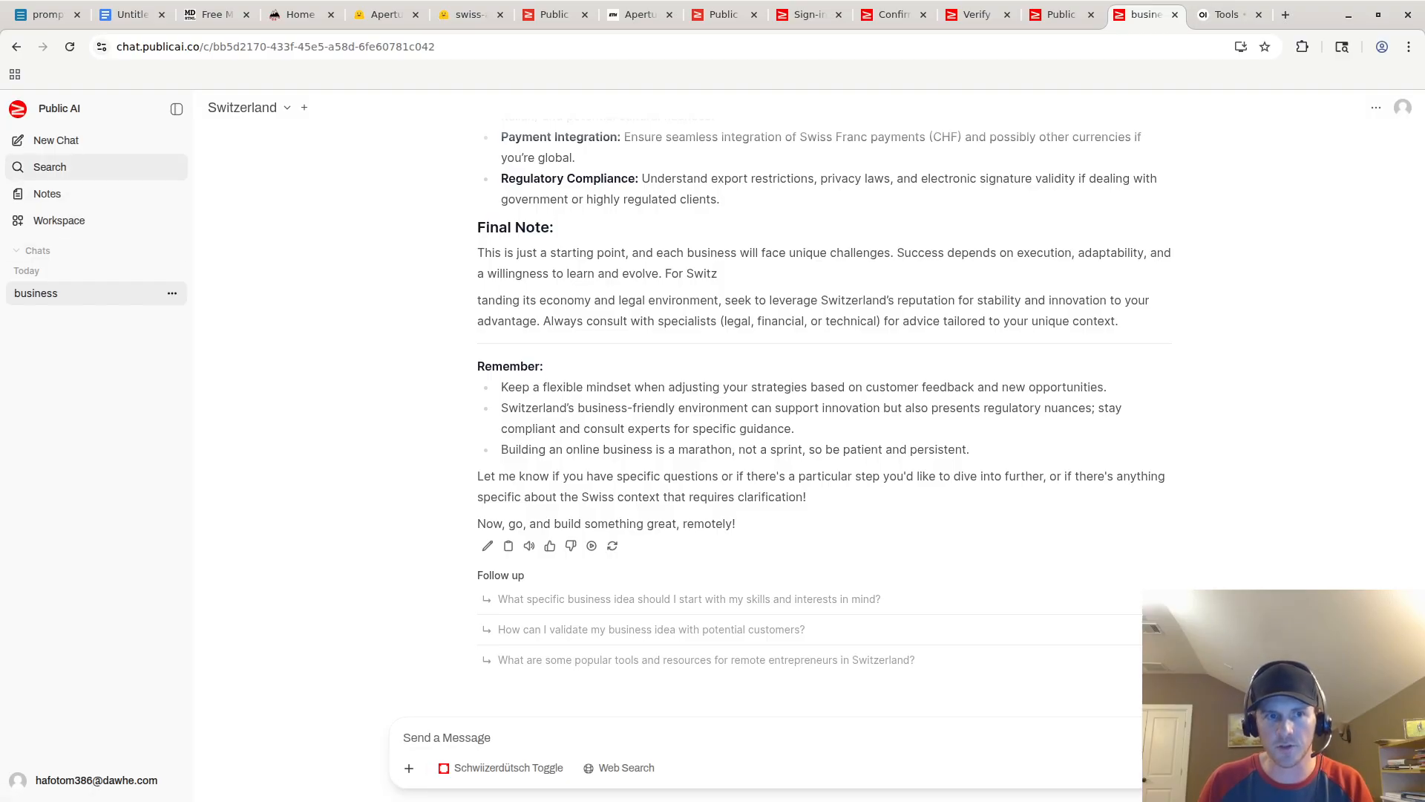
Step: Open a new Public AI chat in a separate browser tab and move the test-prompts document's tab beside the Public AI chats
{"action": "left_click", "coordinate": [50, 167]}
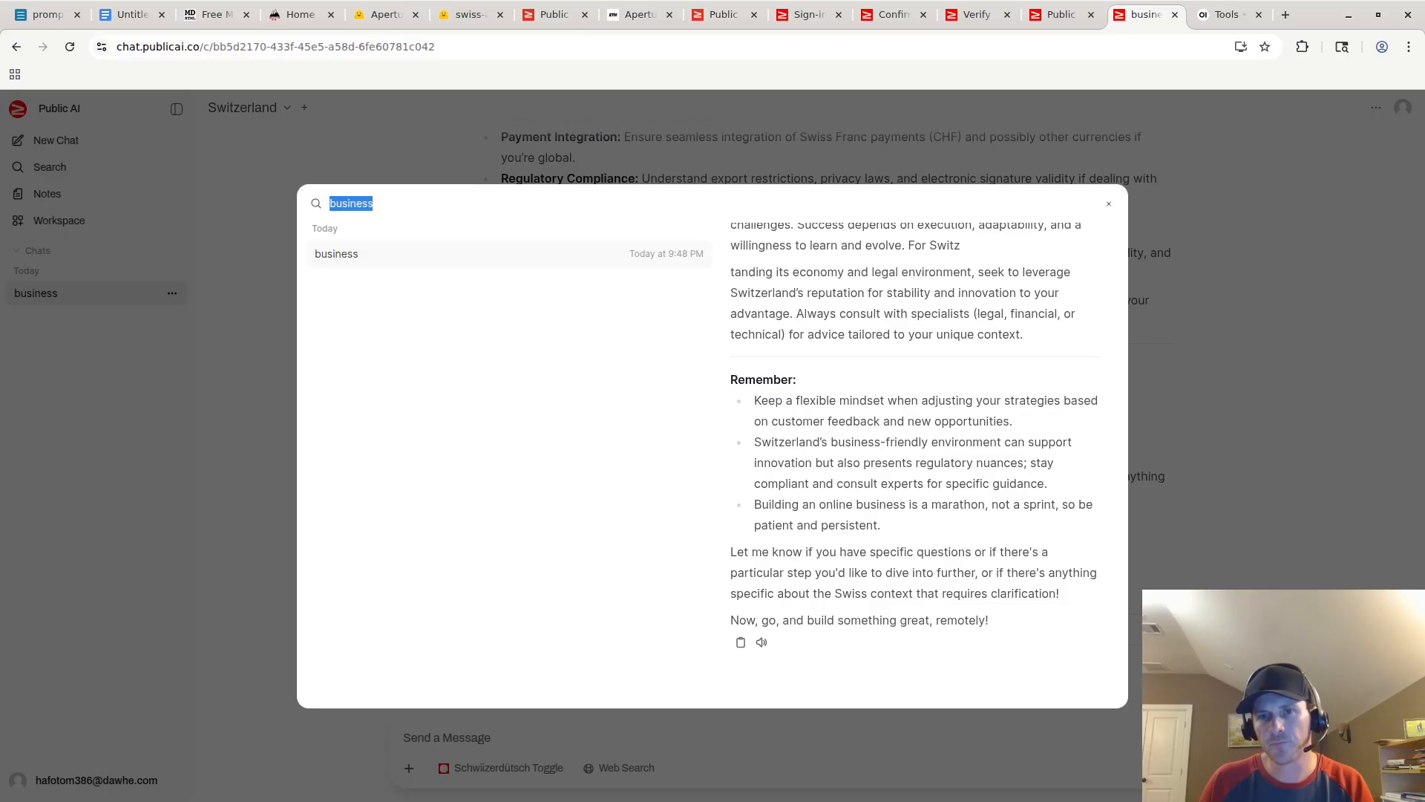
{"action": "key", "text": "Escape"}
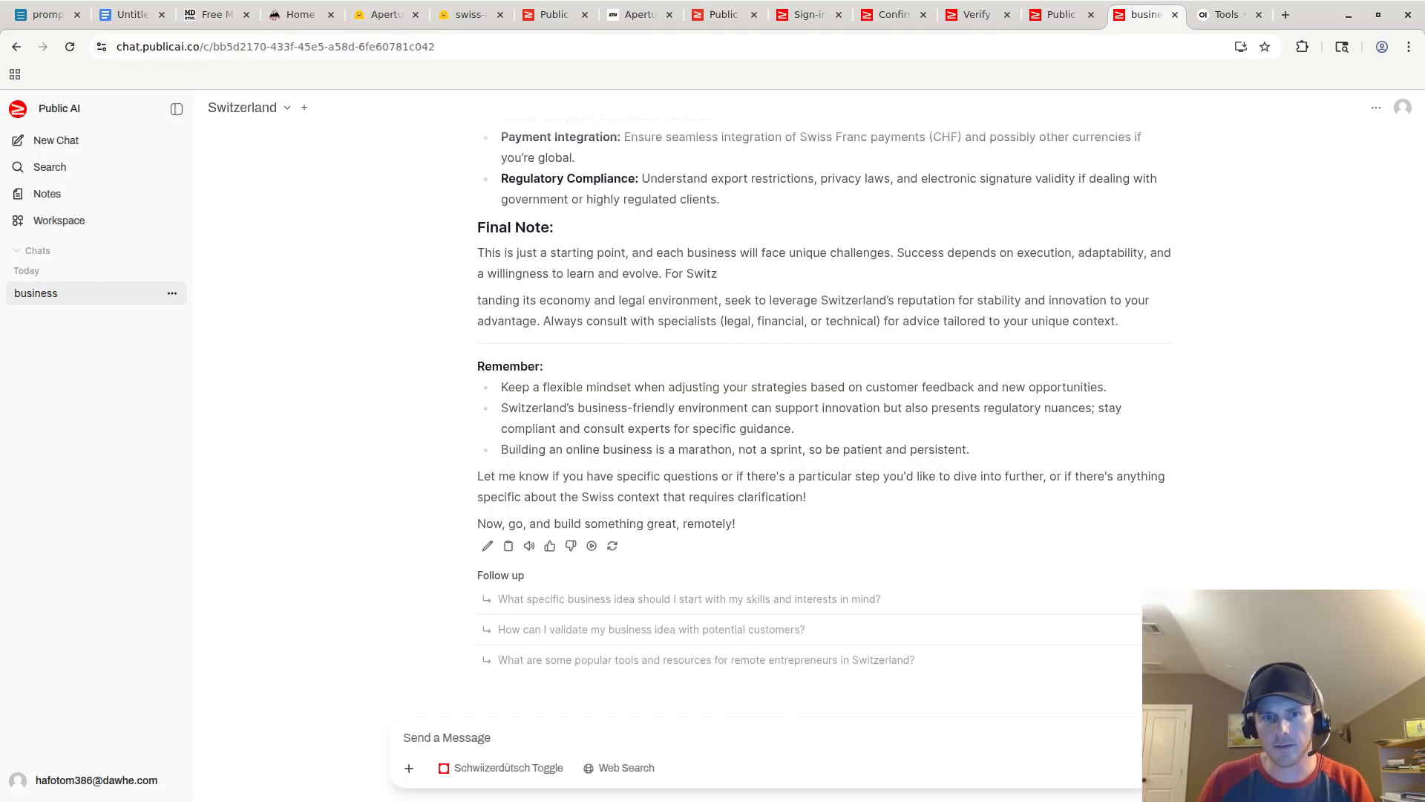
{"action": "right_click", "coordinate": [69, 143]}
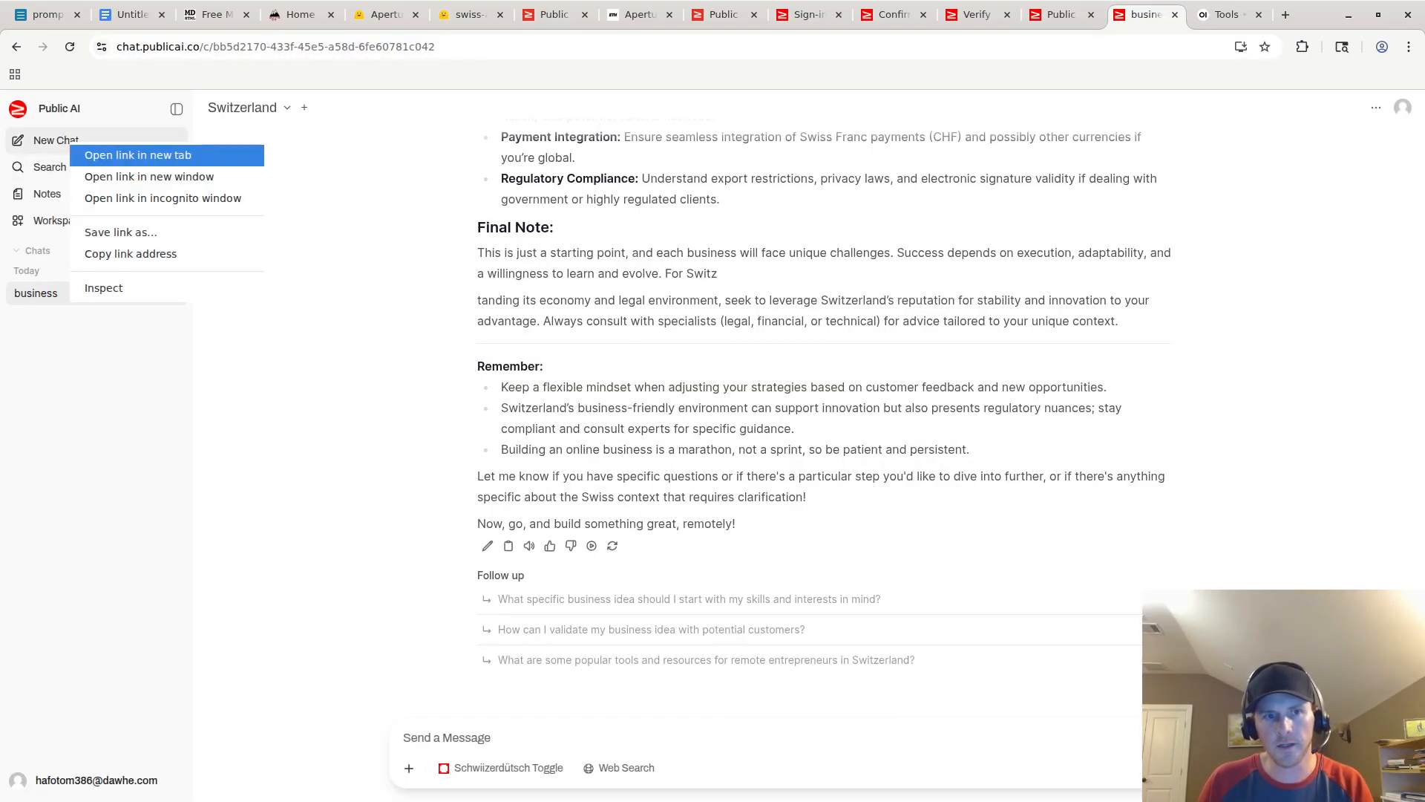
{"action": "left_click", "coordinate": [112, 156]}
{"action": "left_click_drag", "start_coordinate": [1074, 15], "coordinate": [1159, 15]}
{"action": "left_click", "coordinate": [46, 15]}
{"action": "left_click_drag", "start_coordinate": [46, 15], "coordinate": [1075, 15]}
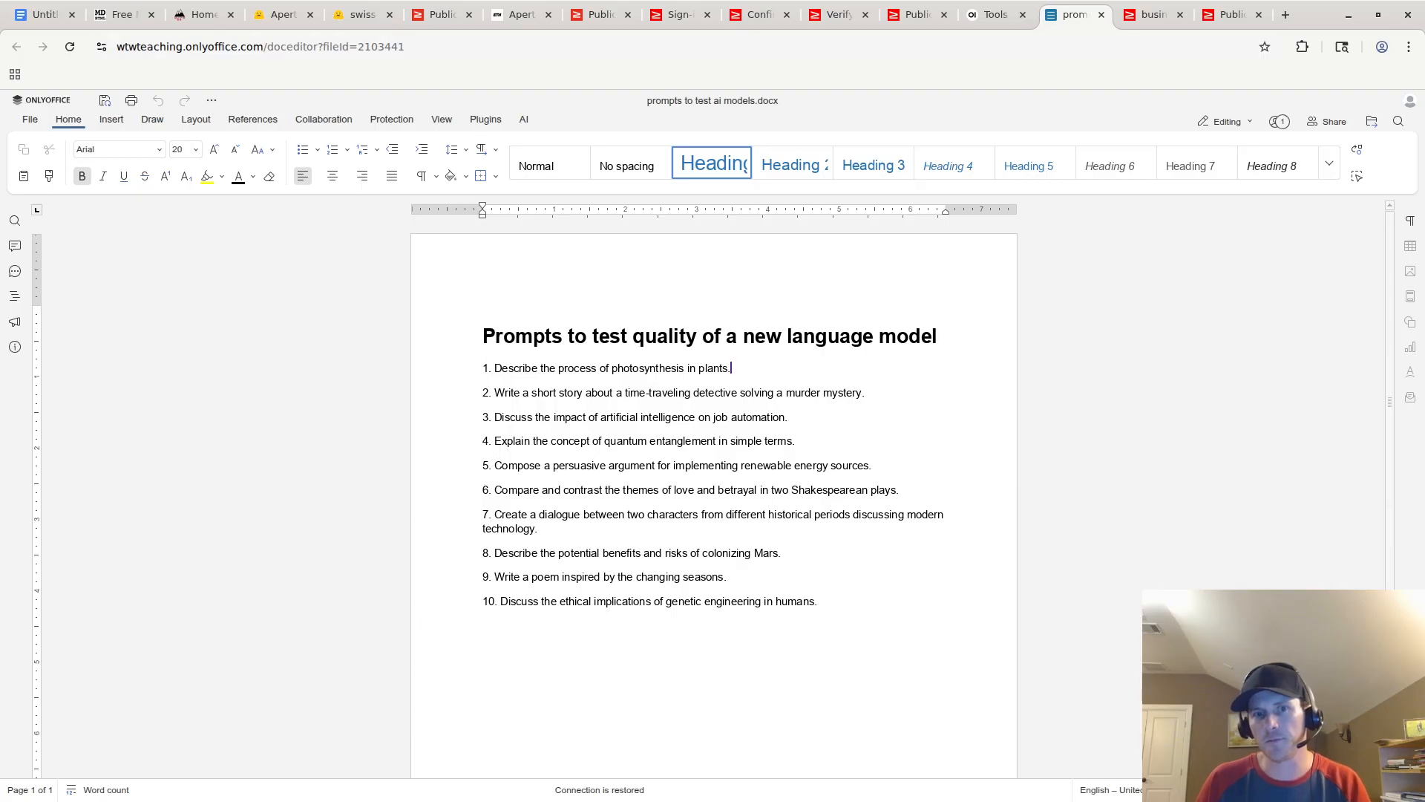
Step: Copy "Describe the process of photosynthesis in plants" from the OnlyOffice prompts document and send it in the new Public AI chat
{"action": "left_click", "coordinate": [650, 368]}
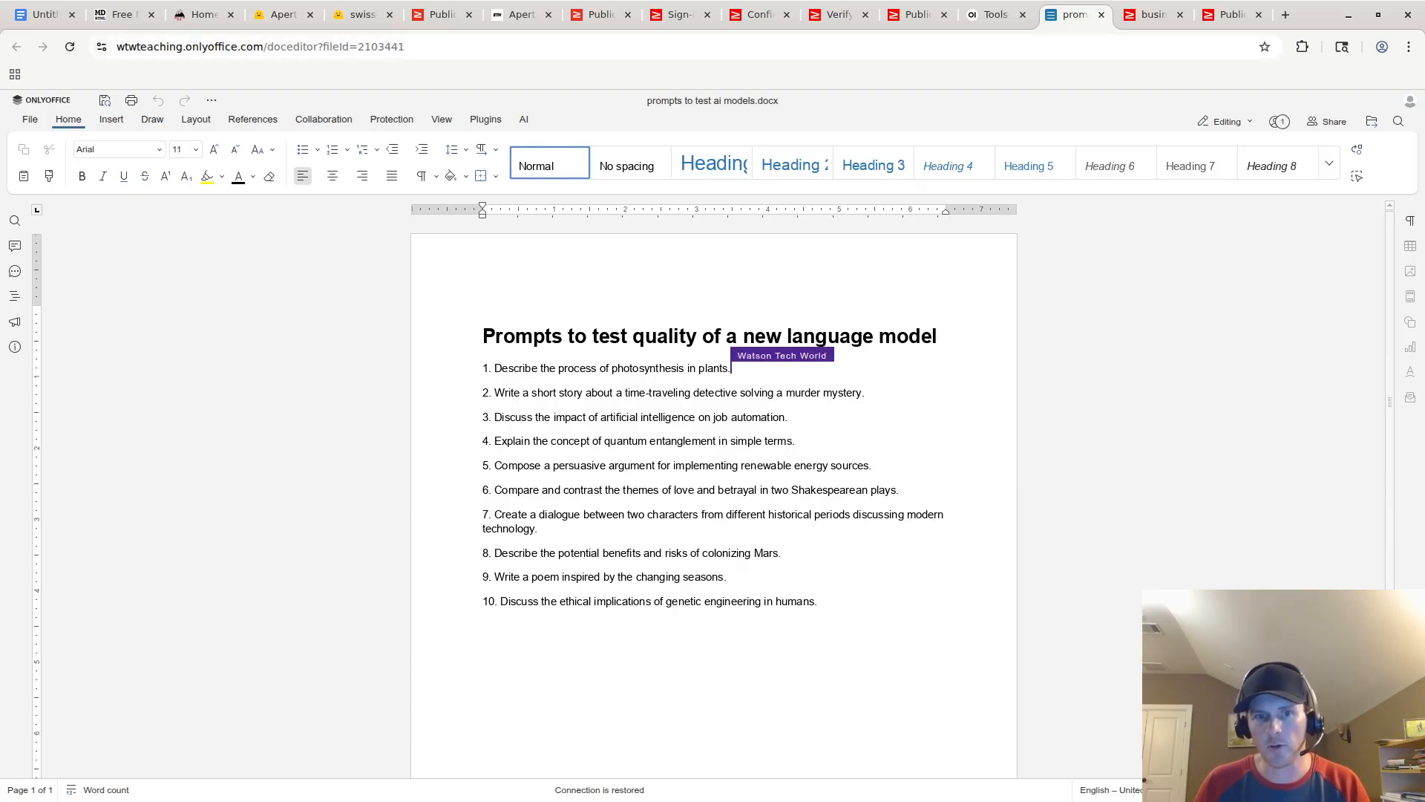
{"action": "left_click_drag", "start_coordinate": [495, 368], "coordinate": [733, 368]}
{"action": "key", "text": "ctrl+c"}
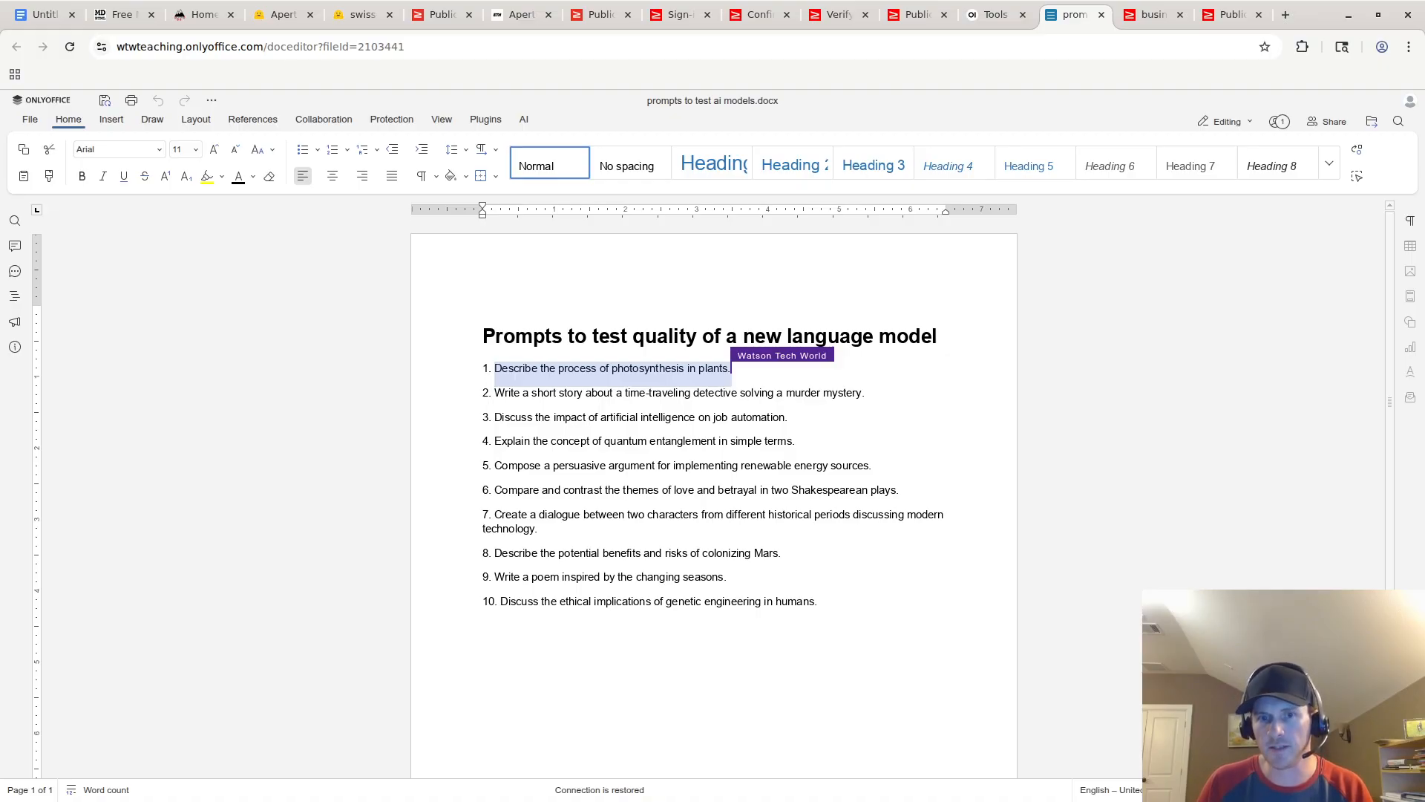
{"action": "left_click", "coordinate": [796, 441]}
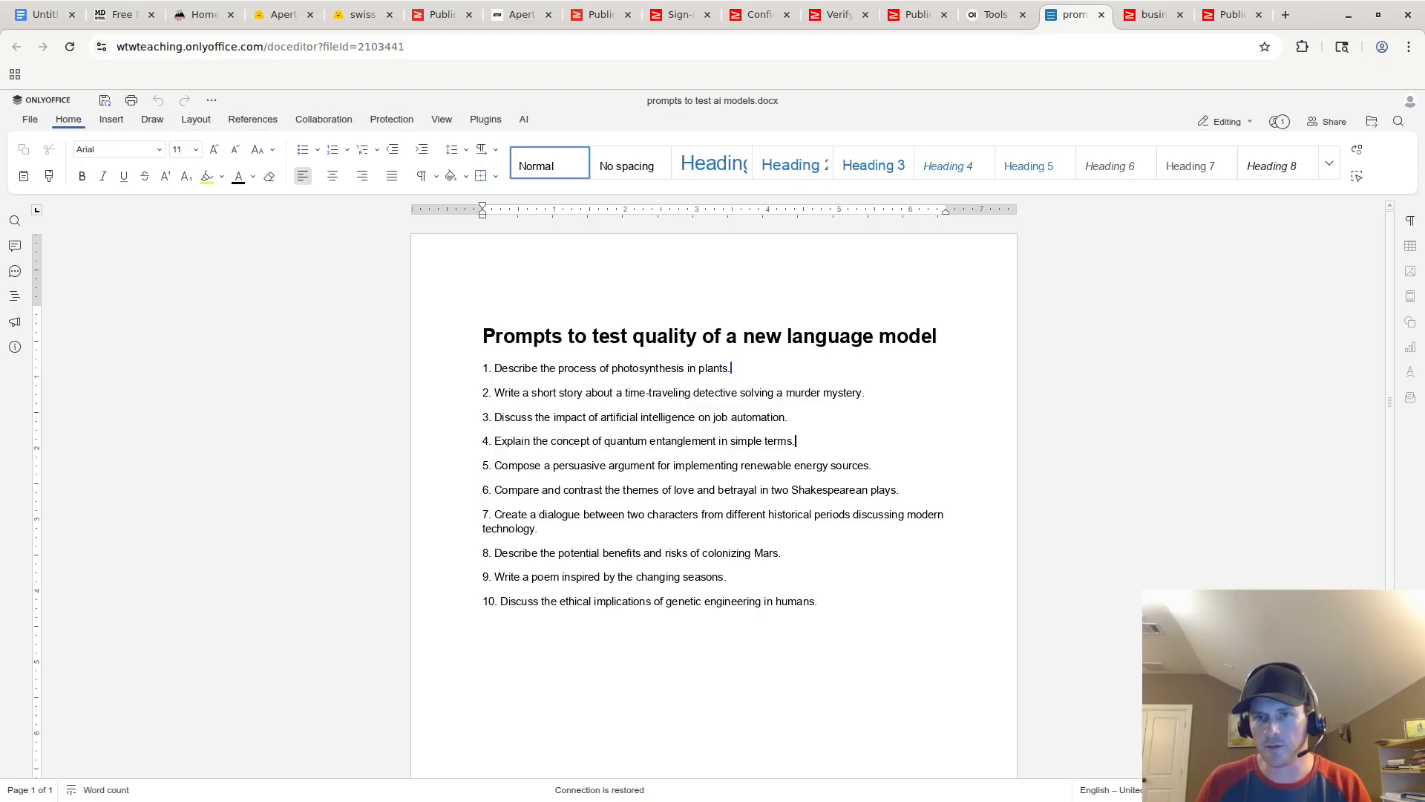
{"action": "key", "text": "ctrl+Tab"}
{"action": "key", "text": "ctrl+Tab"}
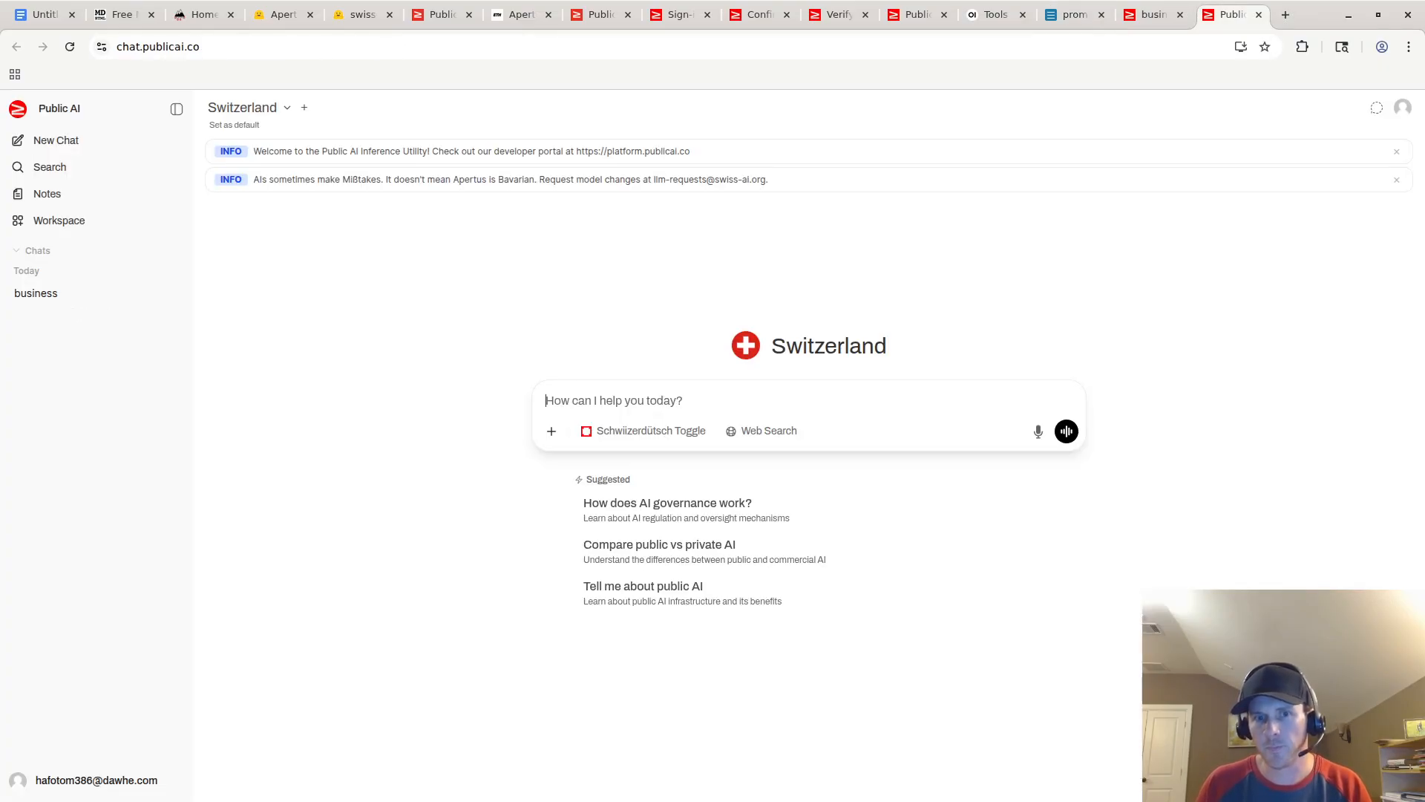
{"action": "key", "text": "ctrl+v"}
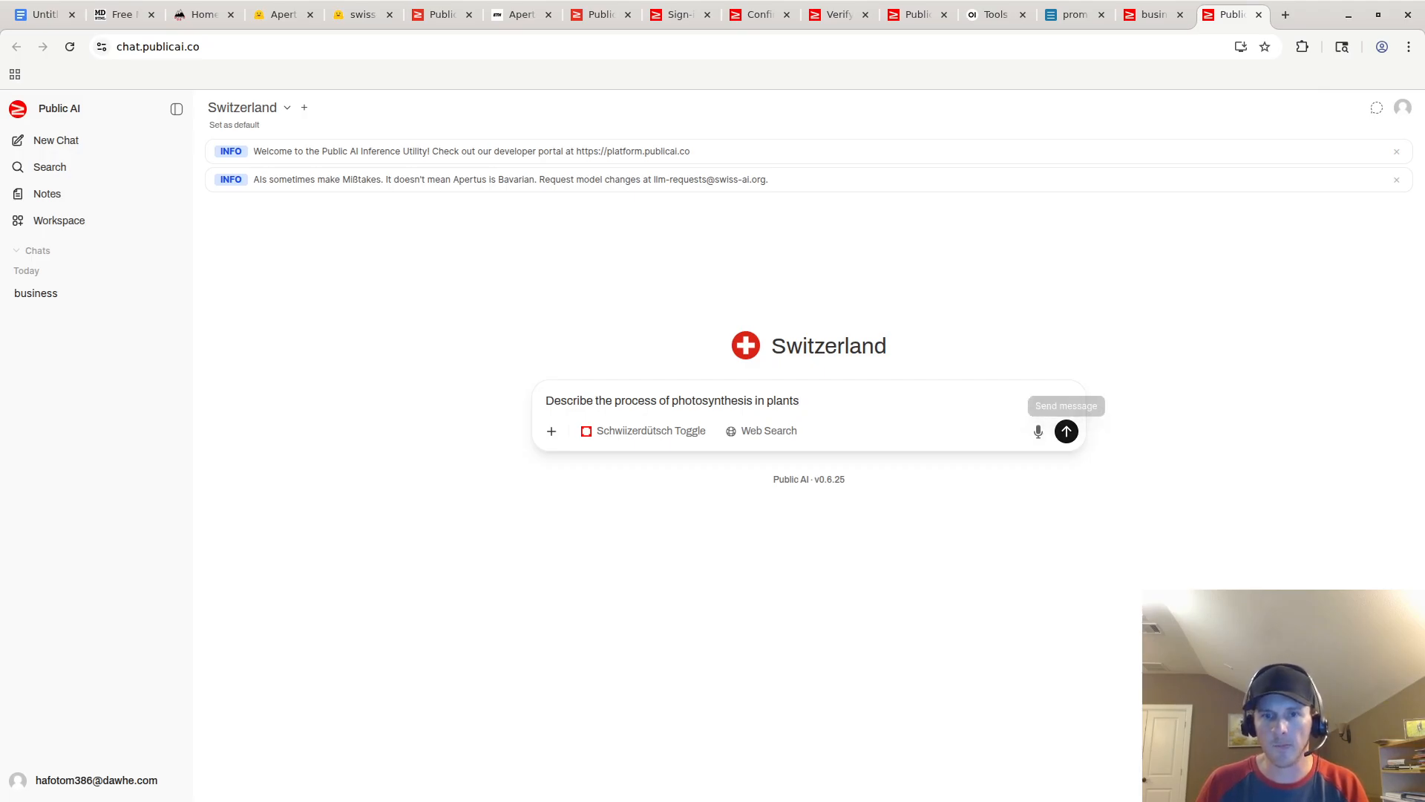
{"action": "left_click", "coordinate": [1067, 431]}
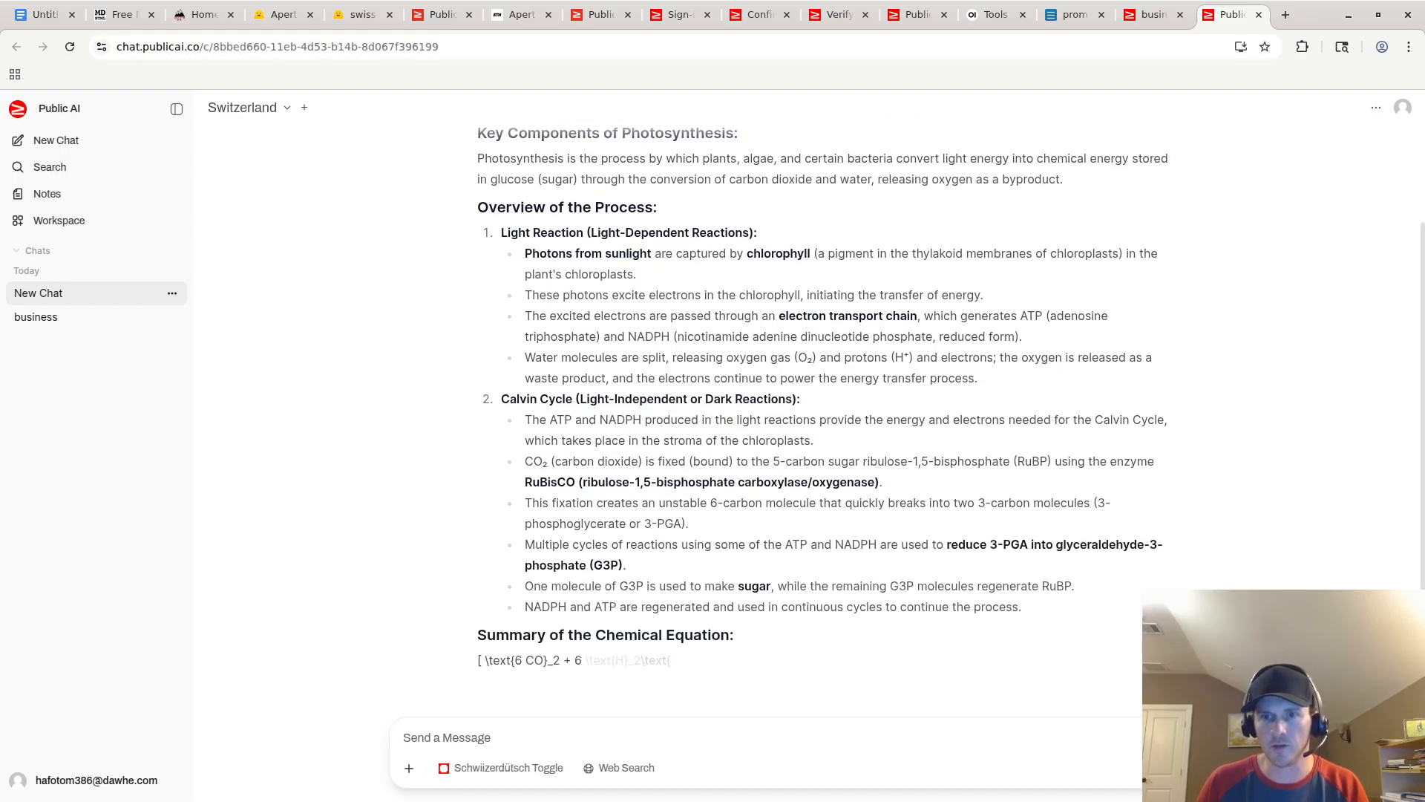
Step: Copy the full photosynthesis answer and replace the content of the Markdown to HTML converter with it
{"action": "scroll", "coordinate": [817, 409], "scroll_direction": "up", "scroll_amount": 2}
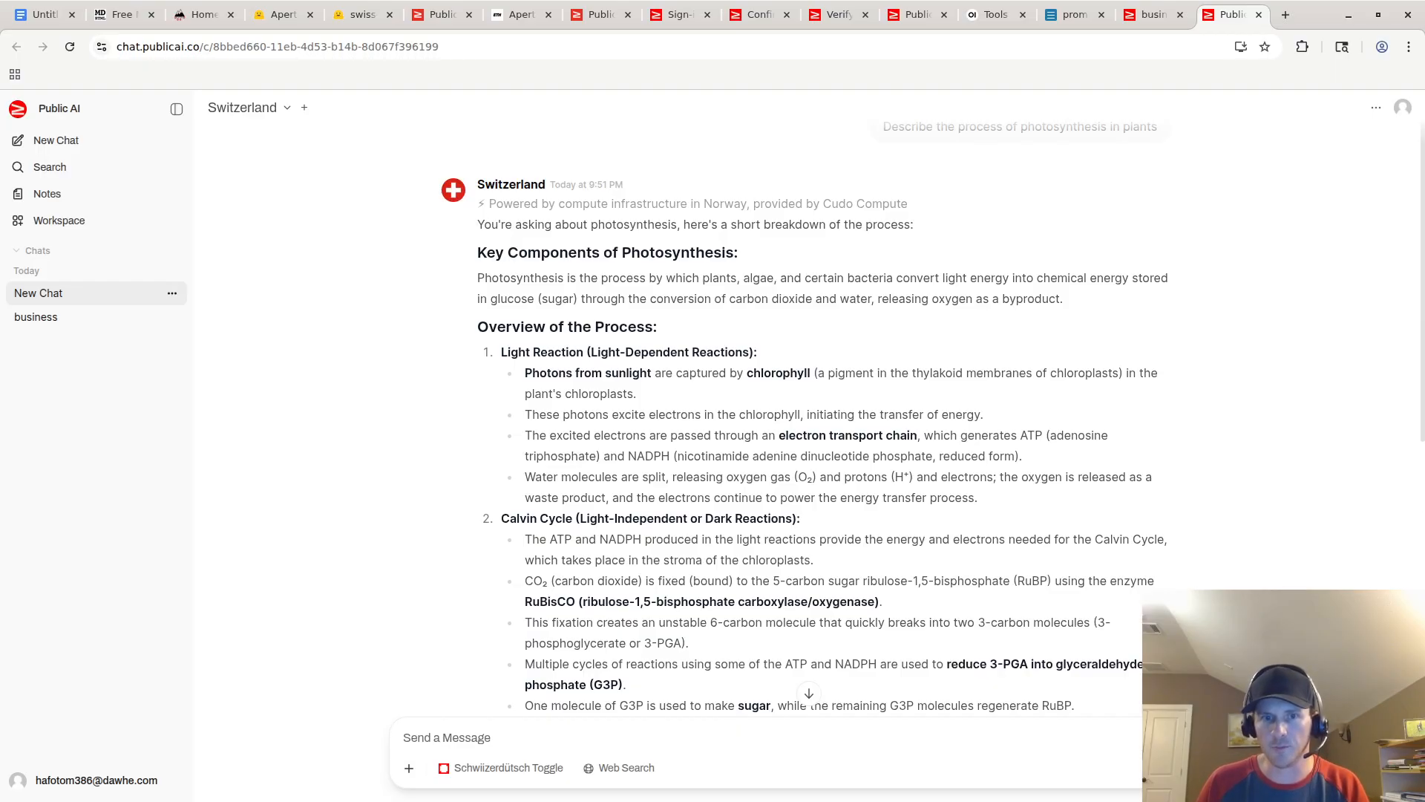
{"action": "scroll", "coordinate": [820, 415], "scroll_direction": "down", "scroll_amount": 8}
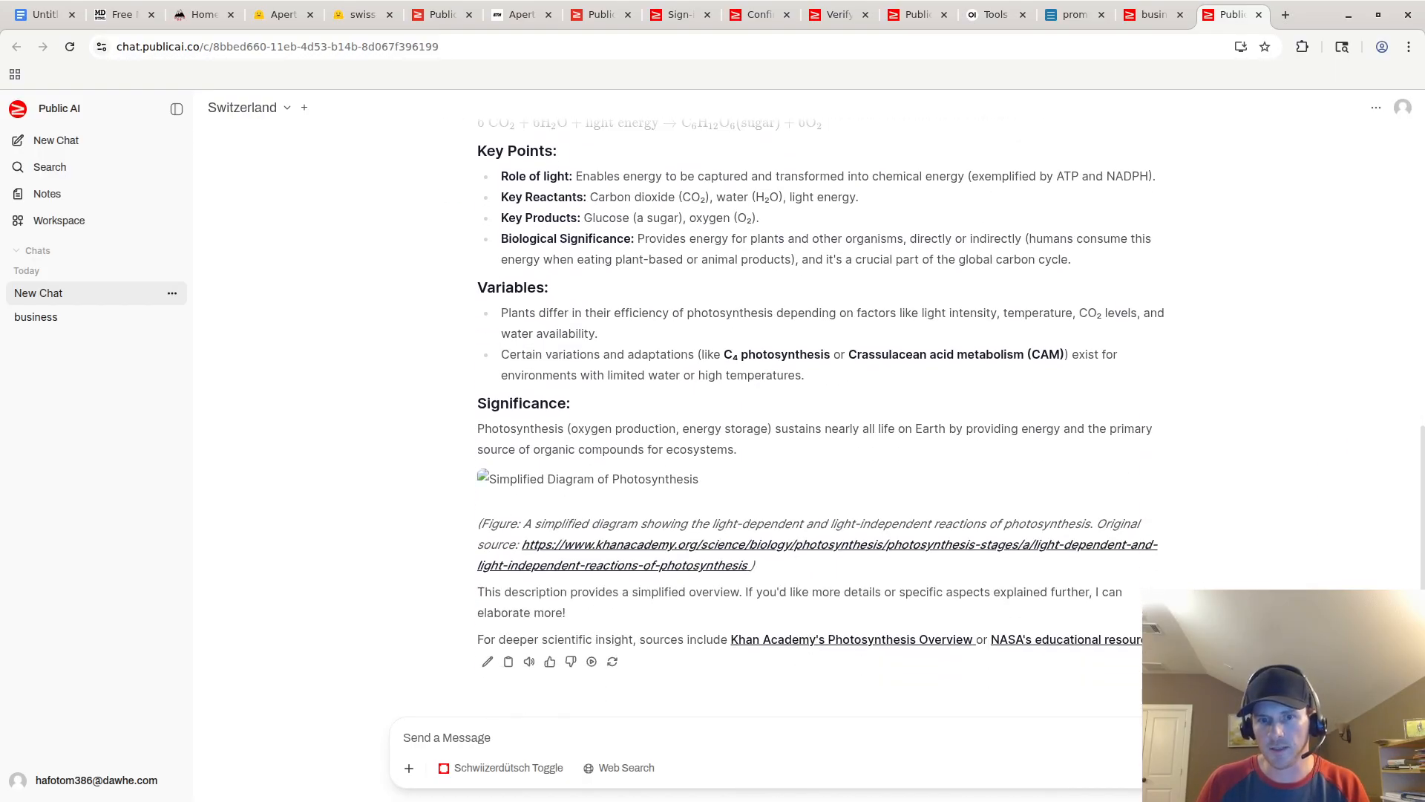
{"action": "left_click", "coordinate": [508, 485]}
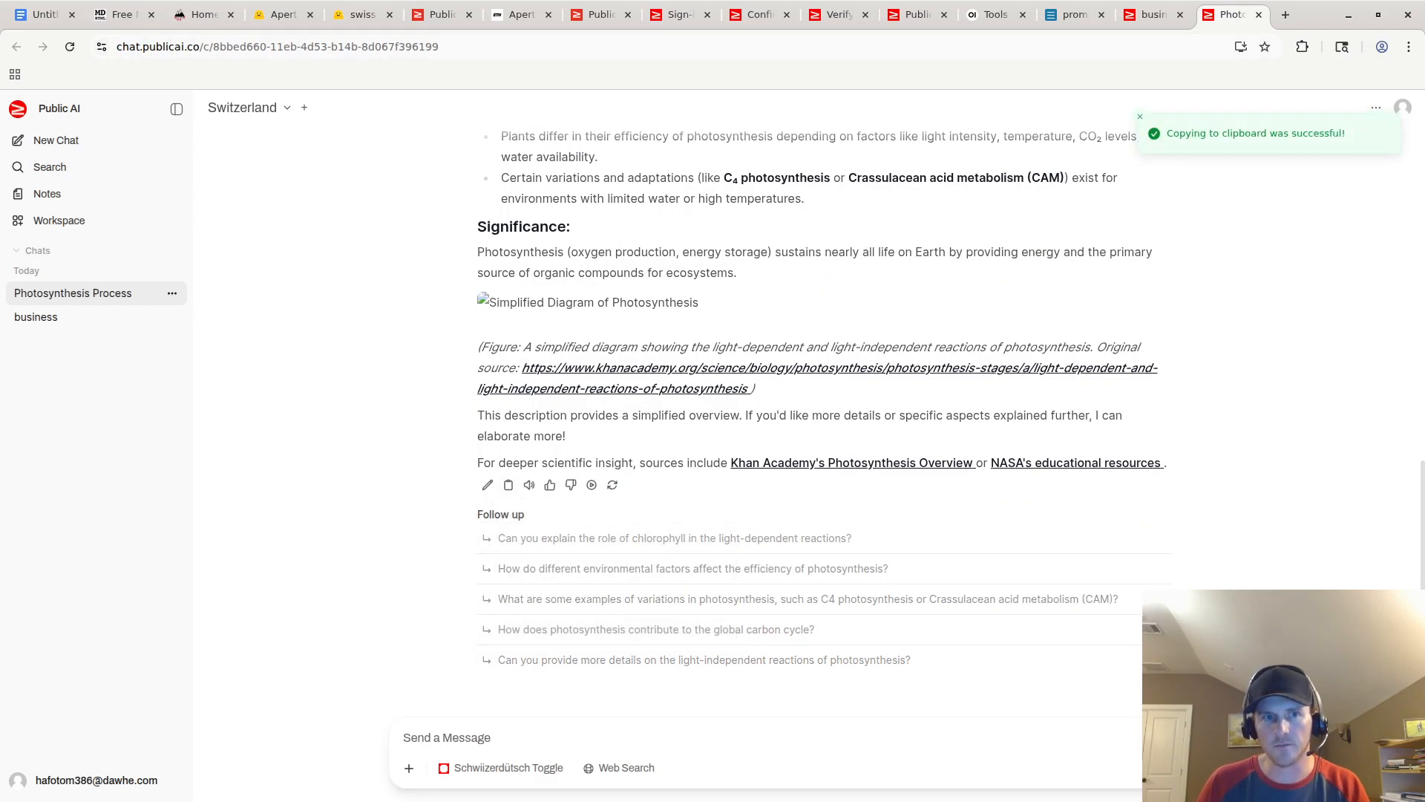
{"action": "key", "text": "ctrl+2"}
{"action": "key", "text": "ctrl+a"}
{"action": "key", "text": "ctrl+v"}
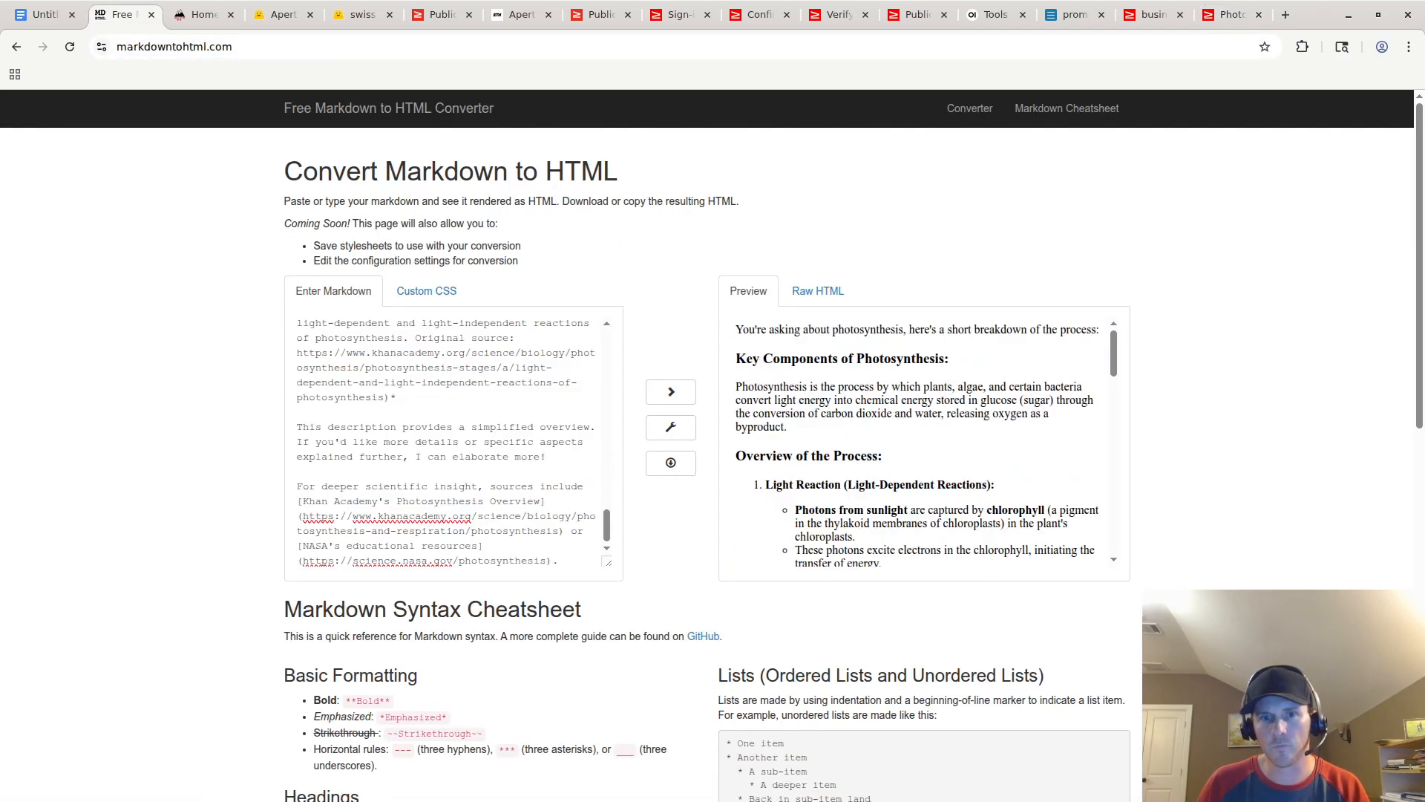
Step: Add a document tab named "plants" to the Google Docs document and paste the converted photosynthesis answer into it
{"action": "key", "text": "ctrl+1"}
{"action": "left_click", "coordinate": [235, 283]}
{"action": "double_click", "coordinate": [145, 363]}
{"action": "type", "text": "plants"}
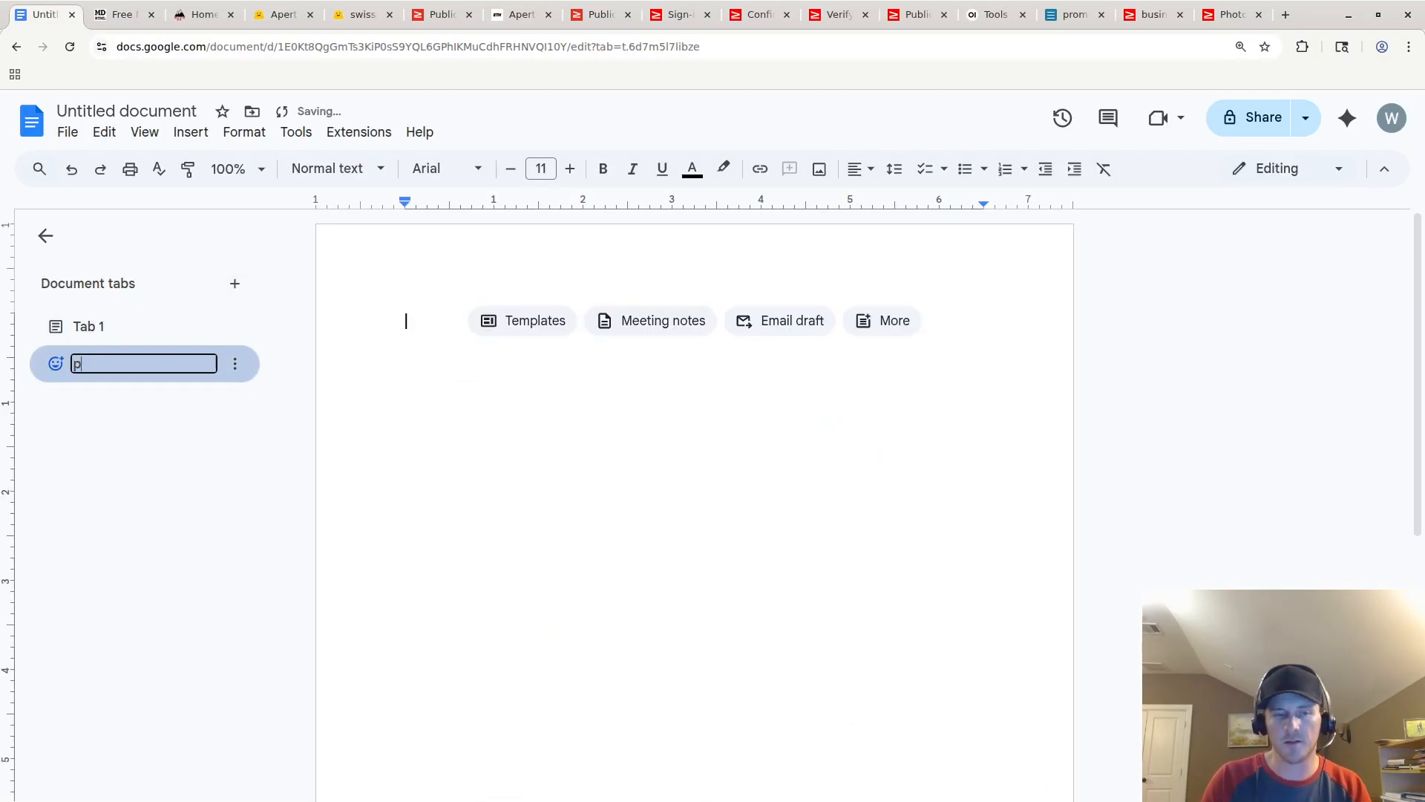
{"action": "key", "text": "Return"}
{"action": "key", "text": "ctrl+v"}
Step: Check the pasted answer's headings, lists, chemical equation, diagram and source links down to the end of the plants tab
{"action": "scroll", "coordinate": [694, 482], "scroll_direction": "up", "scroll_amount": 15}
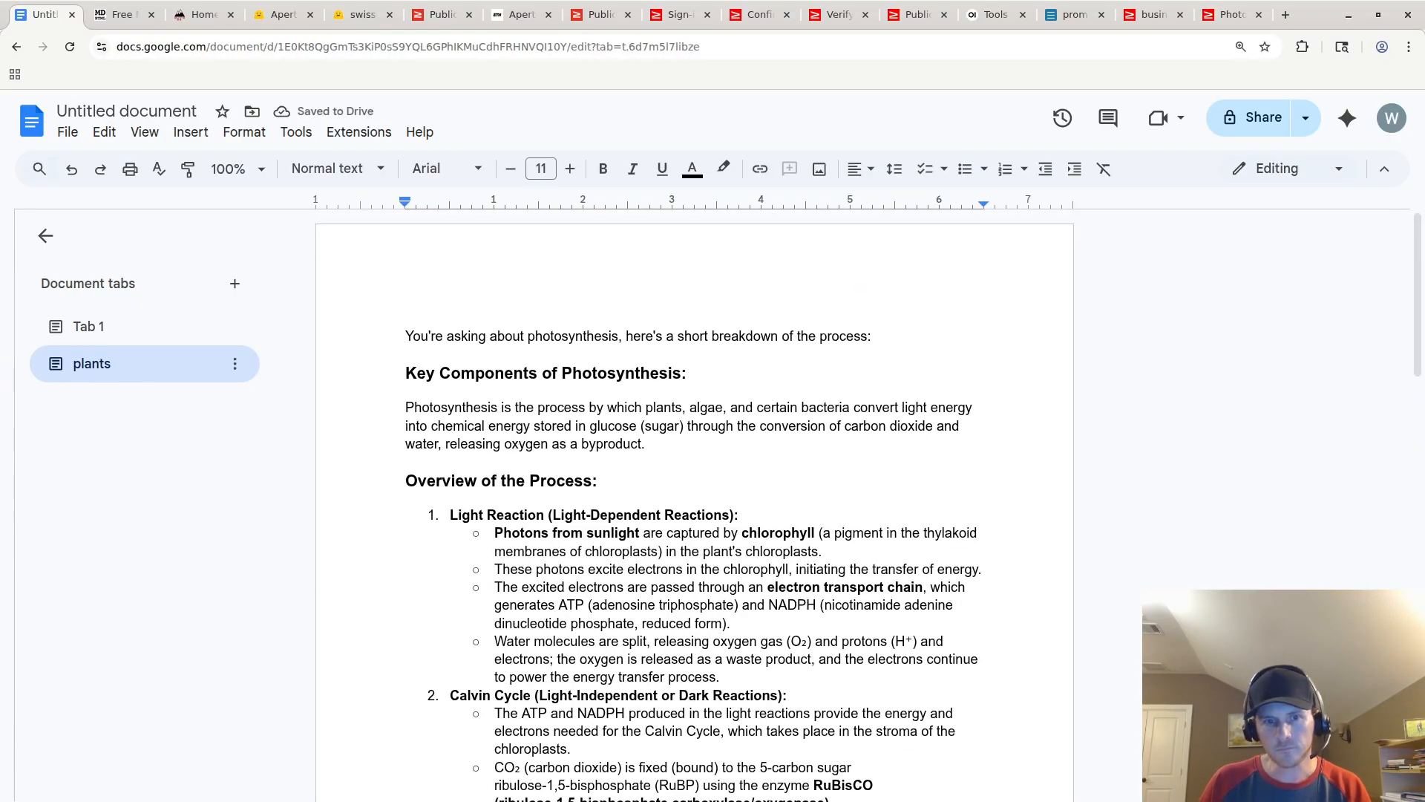
{"action": "scroll", "coordinate": [694, 483], "scroll_direction": "down", "scroll_amount": 7}
{"action": "triple_click", "coordinate": [608, 493]}
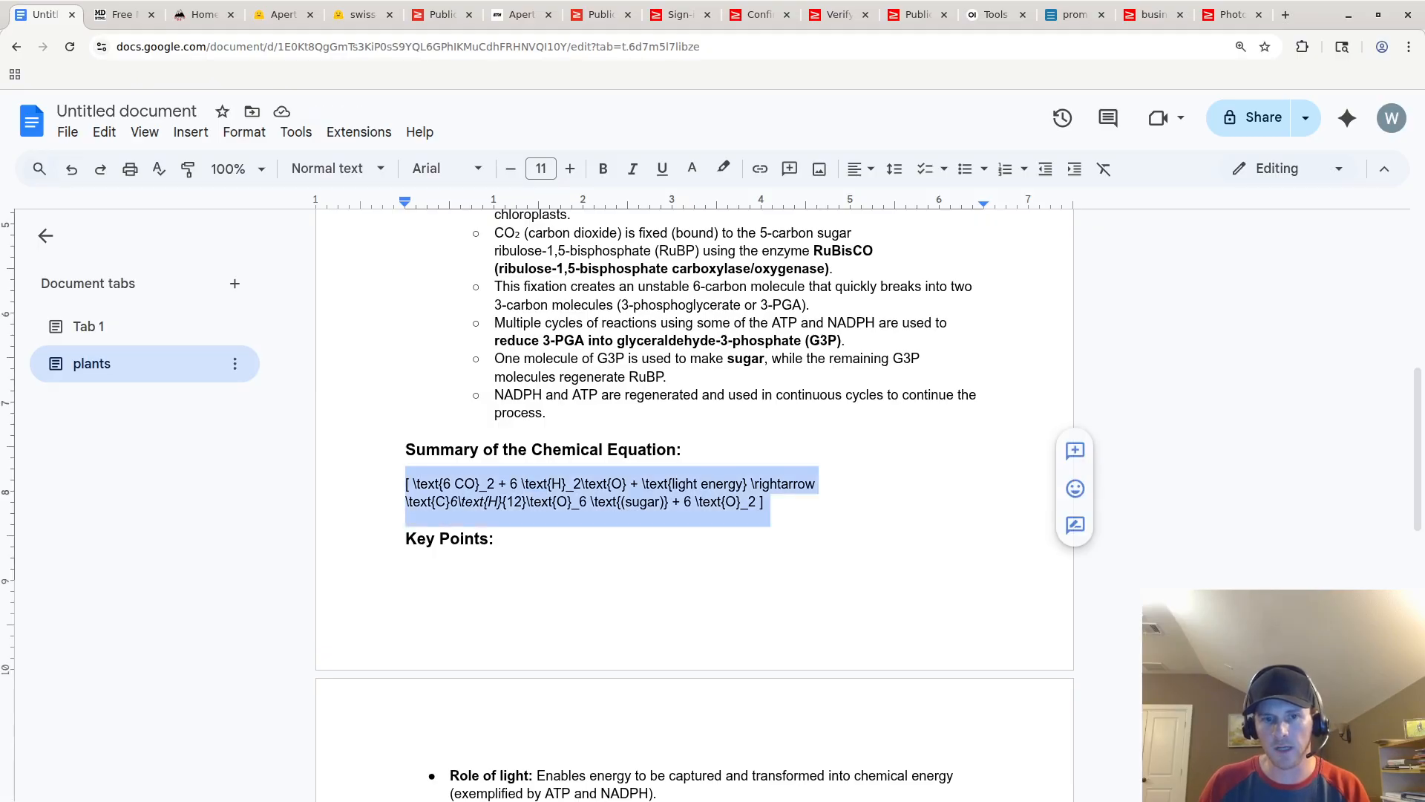
{"action": "scroll", "coordinate": [609, 493], "scroll_direction": "down", "scroll_amount": 3}
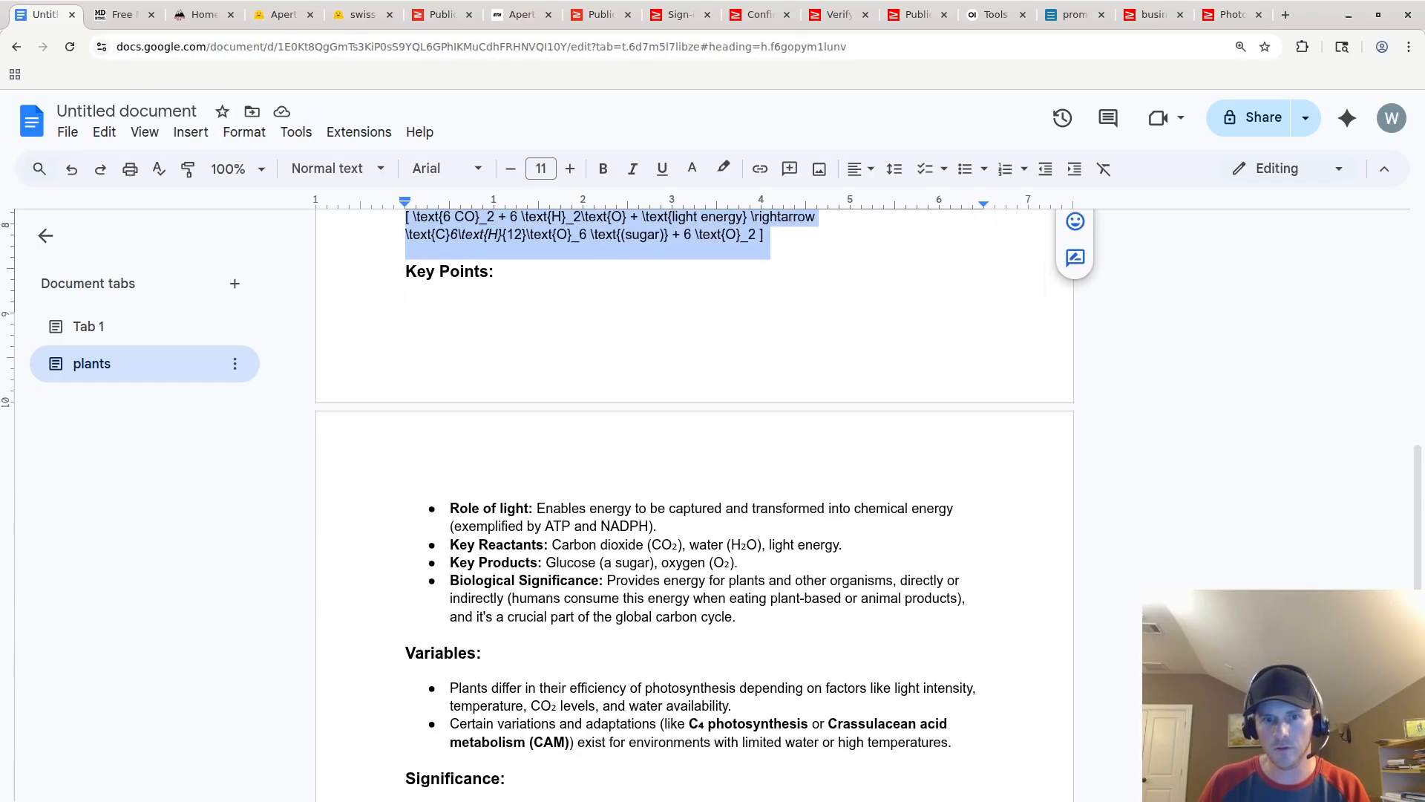
{"action": "scroll", "coordinate": [694, 482], "scroll_direction": "down", "scroll_amount": 4}
{"action": "scroll", "coordinate": [694, 483], "scroll_direction": "down", "scroll_amount": 3}
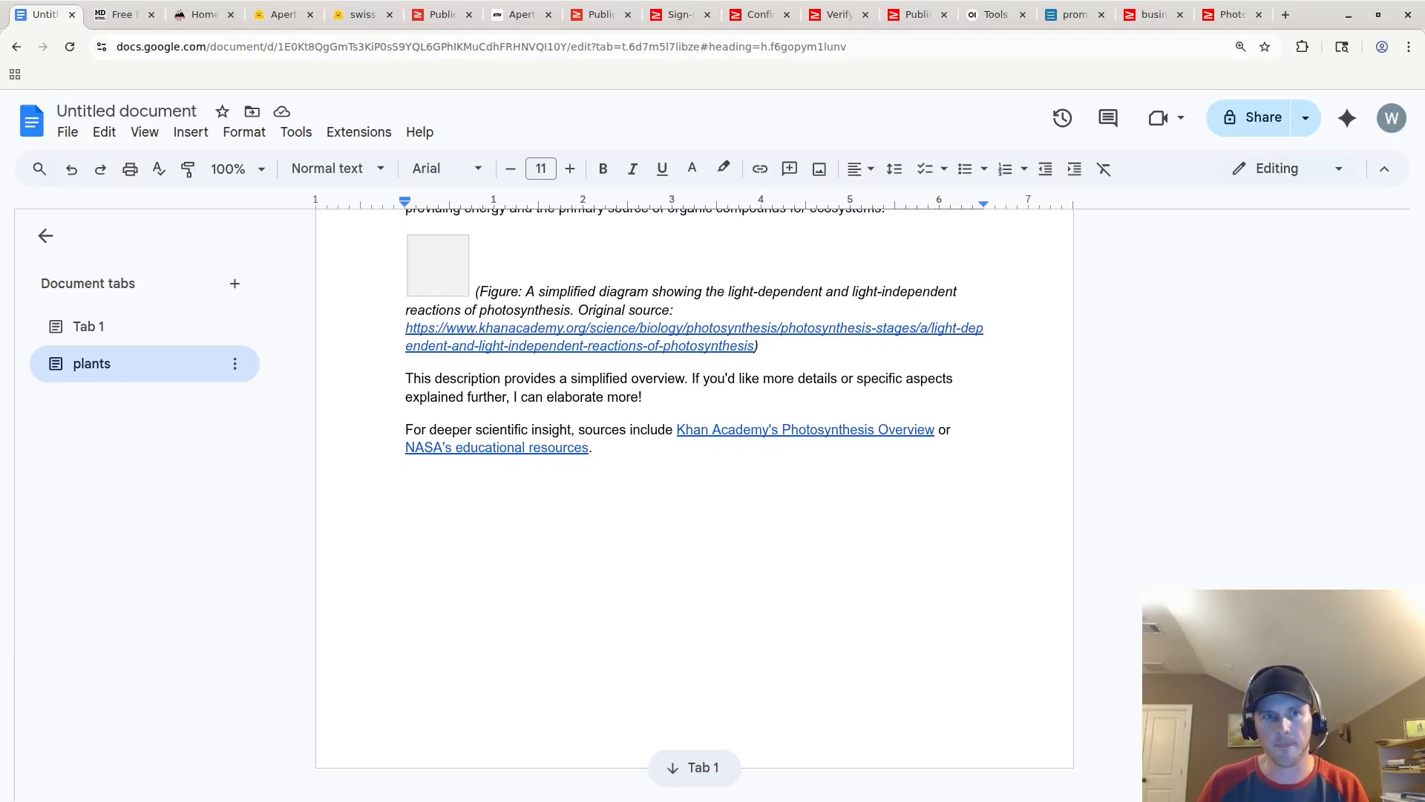
Step: Copy "Discuss the impact of artificial intelligence on job automation" from the prompts document into the photosynthesis chat's message in Public AI
{"action": "left_click", "coordinate": [1073, 15]}
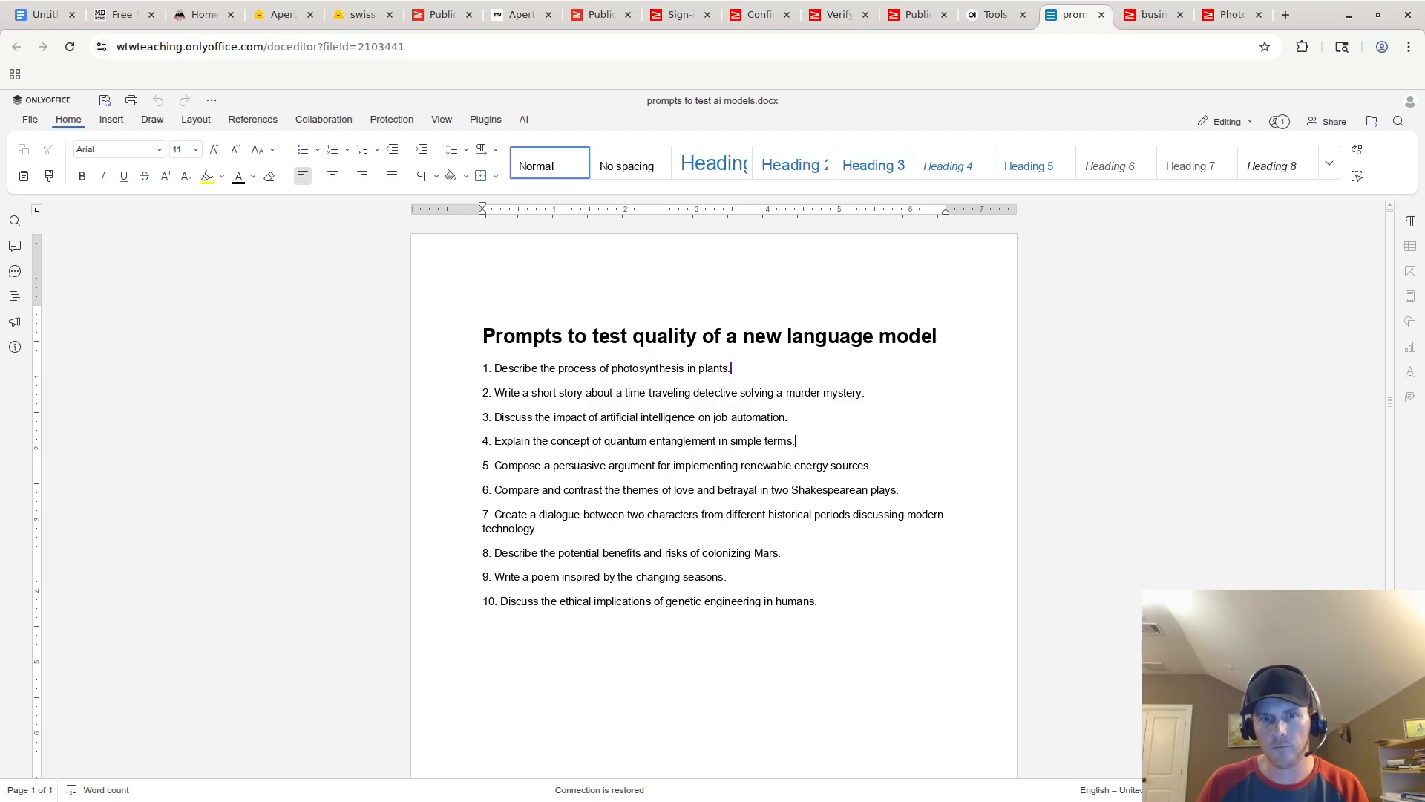
{"action": "left_click_drag", "start_coordinate": [495, 418], "coordinate": [785, 418]}
{"action": "key", "text": "ctrl+c"}
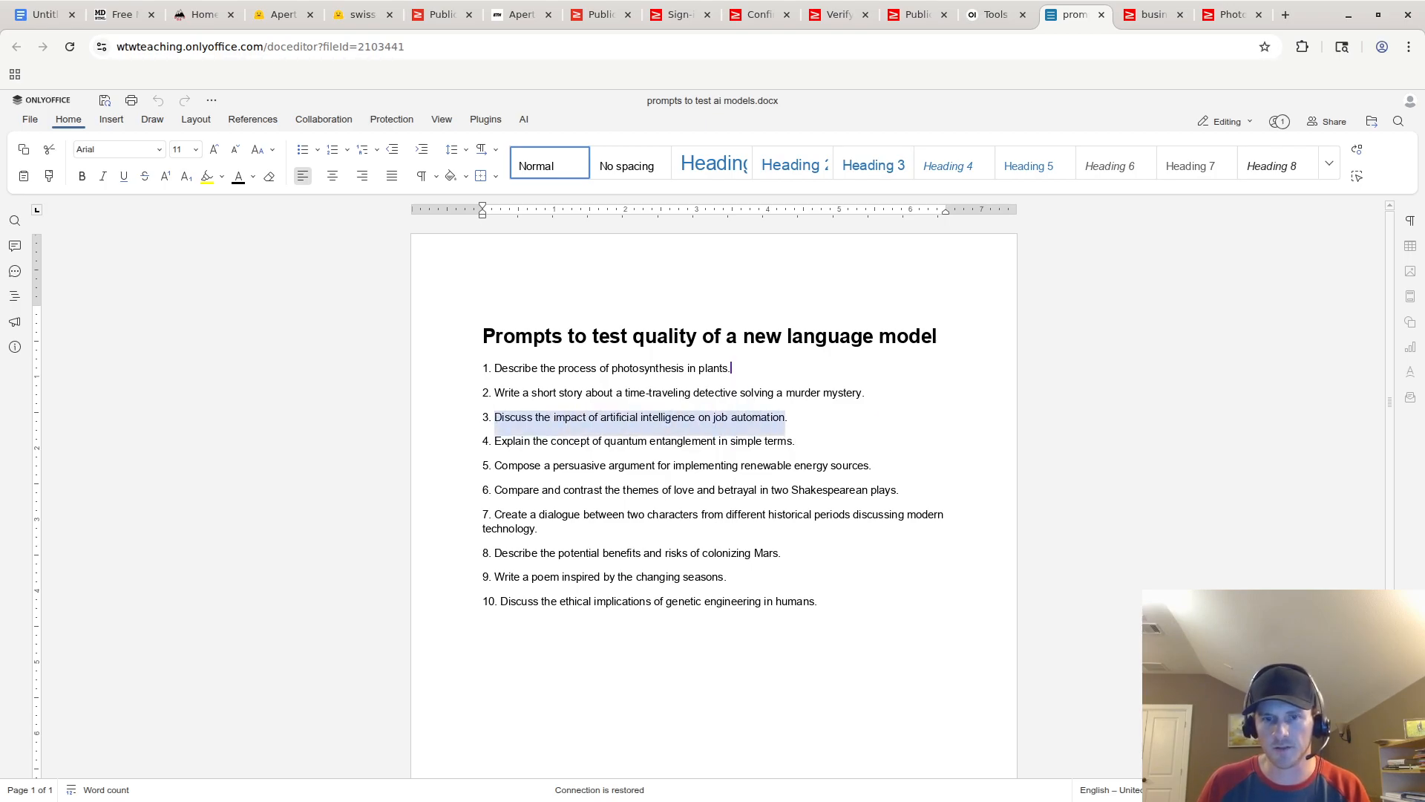
{"action": "left_click", "coordinate": [1230, 14]}
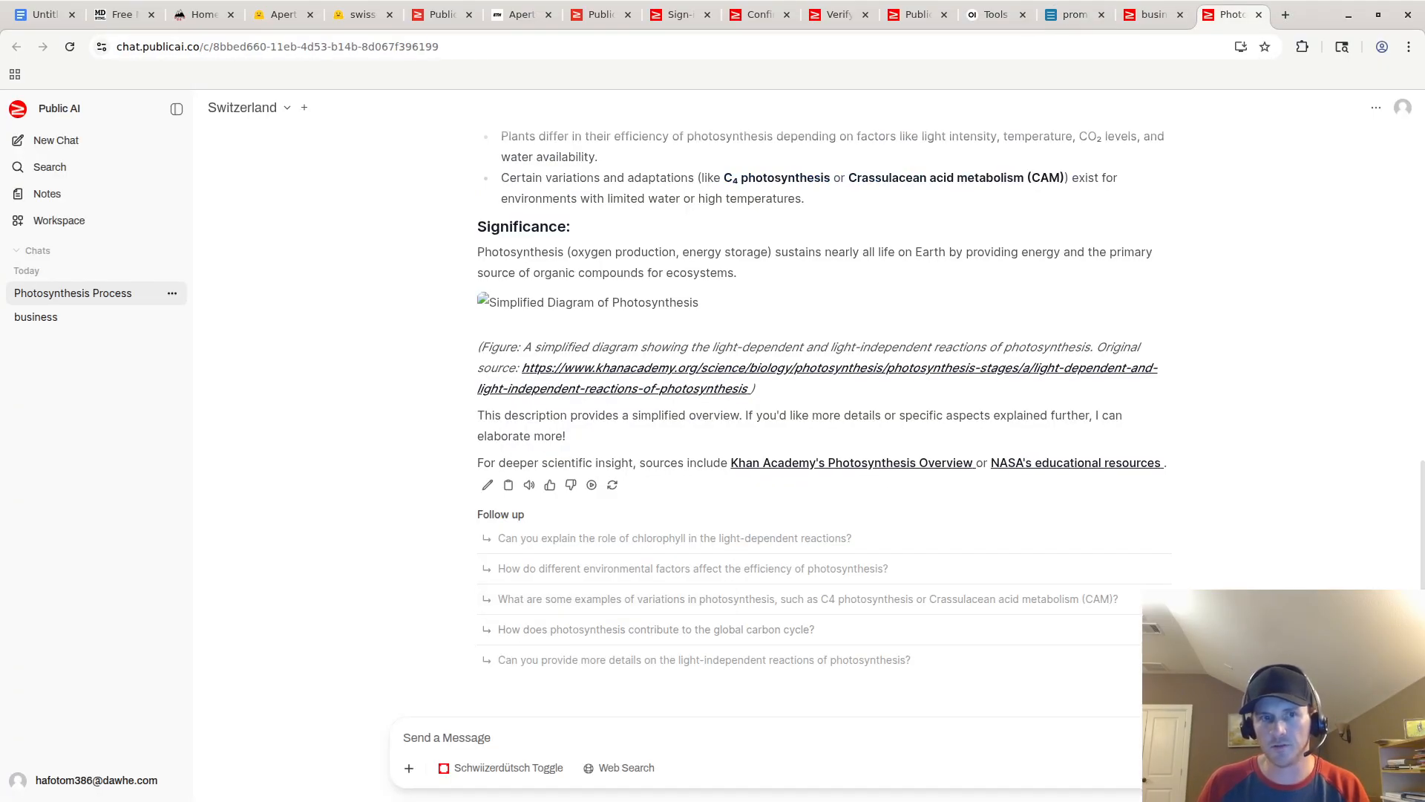
{"action": "key", "text": "ctrl+v"}
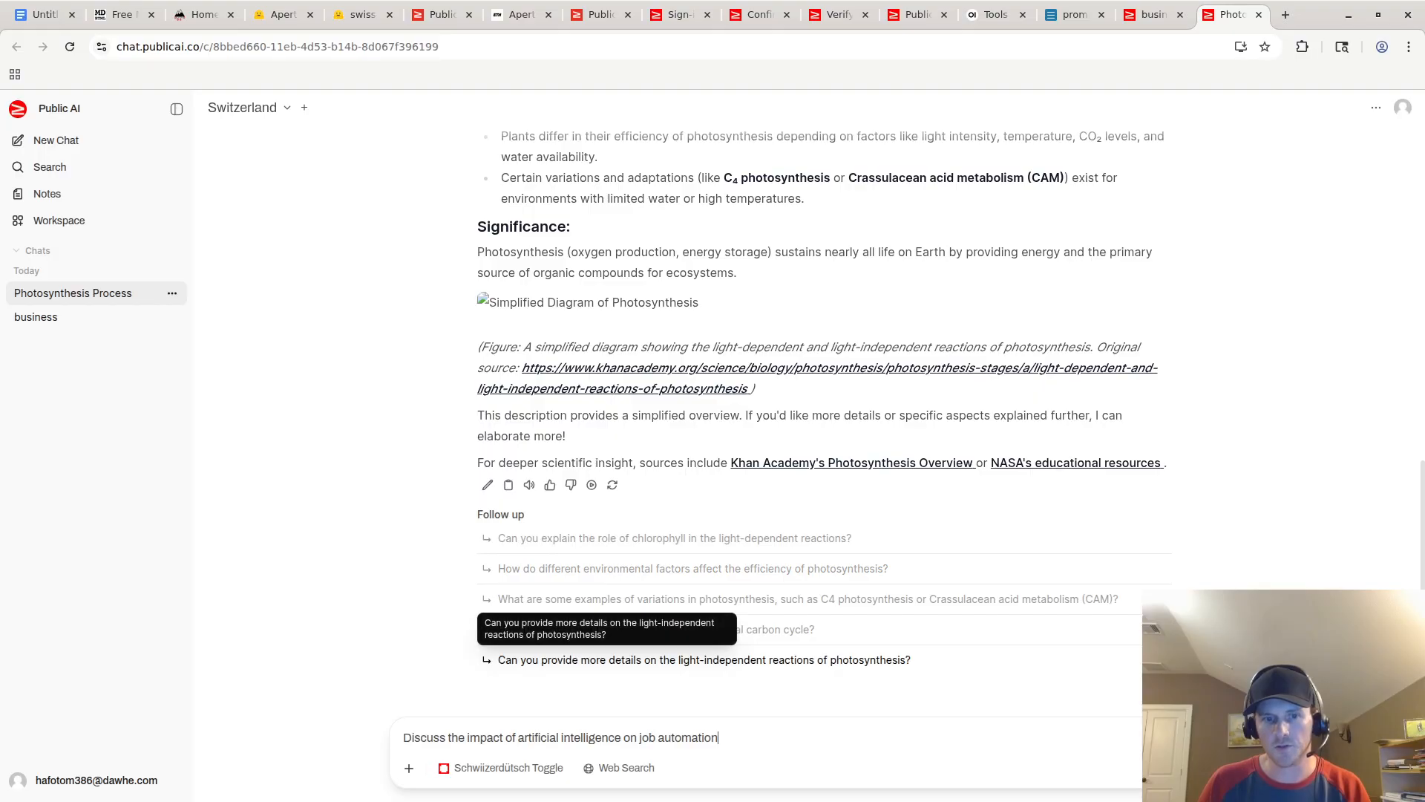
Step: Reword the prompt's ending to "jobs. Do you think millions of people will lose their jobs because of AI?" and send it
{"action": "key", "text": "shift+Left"}
{"action": "key", "text": "shift+Left"}
{"action": "key", "text": "shift+Left"}
{"action": "key", "text": "shift+Left"}
{"action": "key", "text": "shift+Left"}
{"action": "key", "text": "shift+Left"}
{"action": "key", "text": "shift+Left"}
{"action": "key", "text": "shift+Left"}
{"action": "key", "text": "shift+Left"}
{"action": "key", "text": "shift+Left"}
{"action": "key", "text": "shift+Left"}
{"action": "key", "text": "shift+Left"}
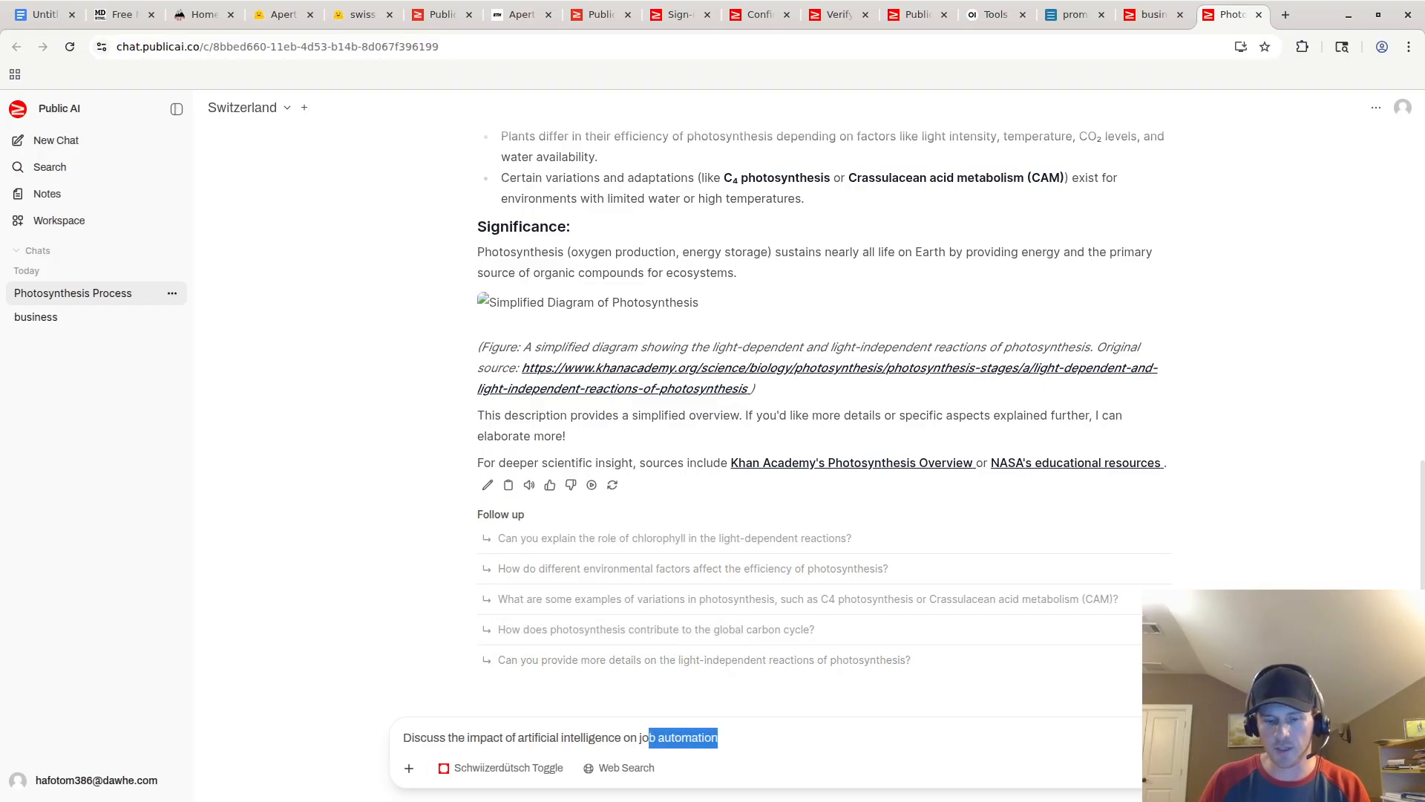
{"action": "type", "text": "bs. Do you thi"}
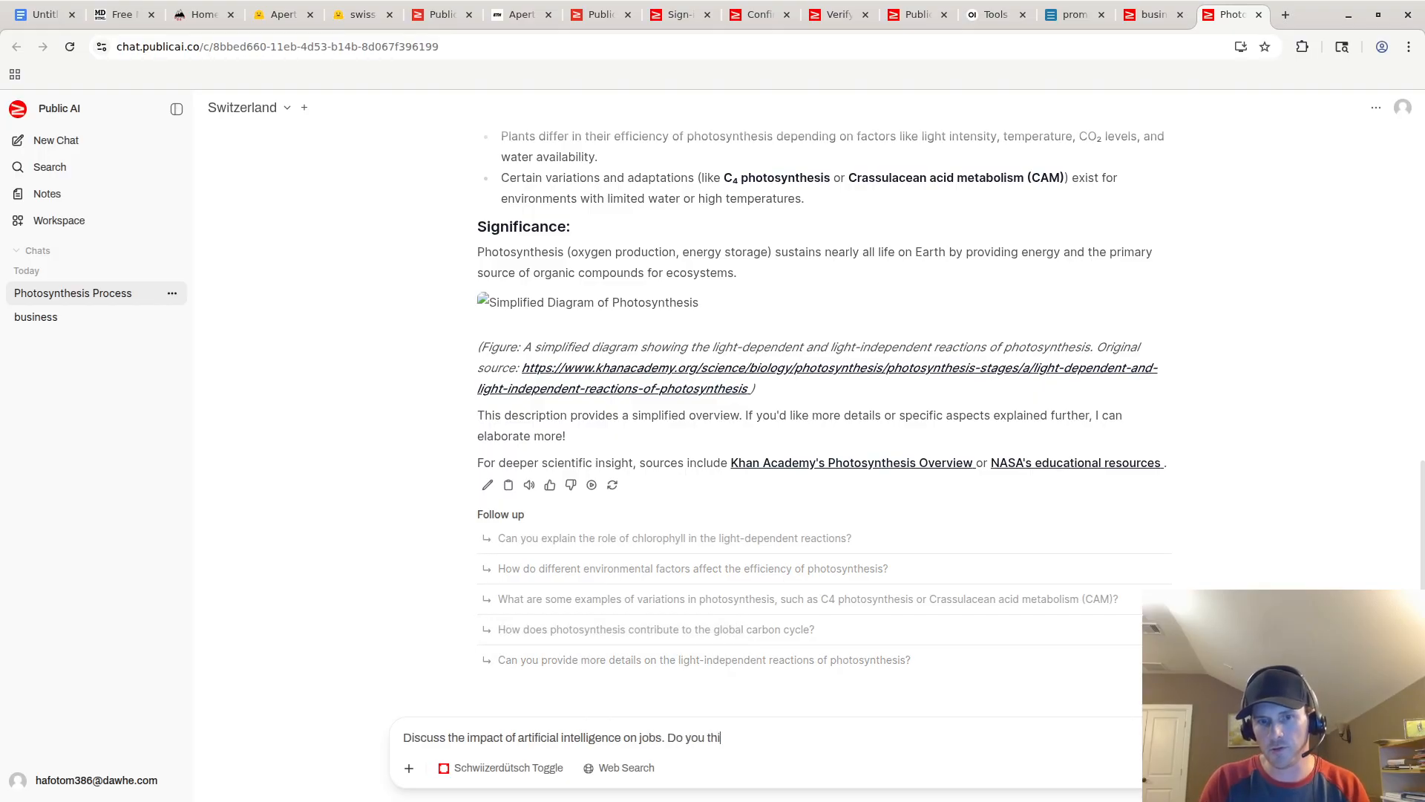
{"action": "type", "text": "nk m"}
{"action": "type", "text": "illions of people wi"}
{"action": "type", "text": "ll o"}
{"action": "type", "text": "e th"}
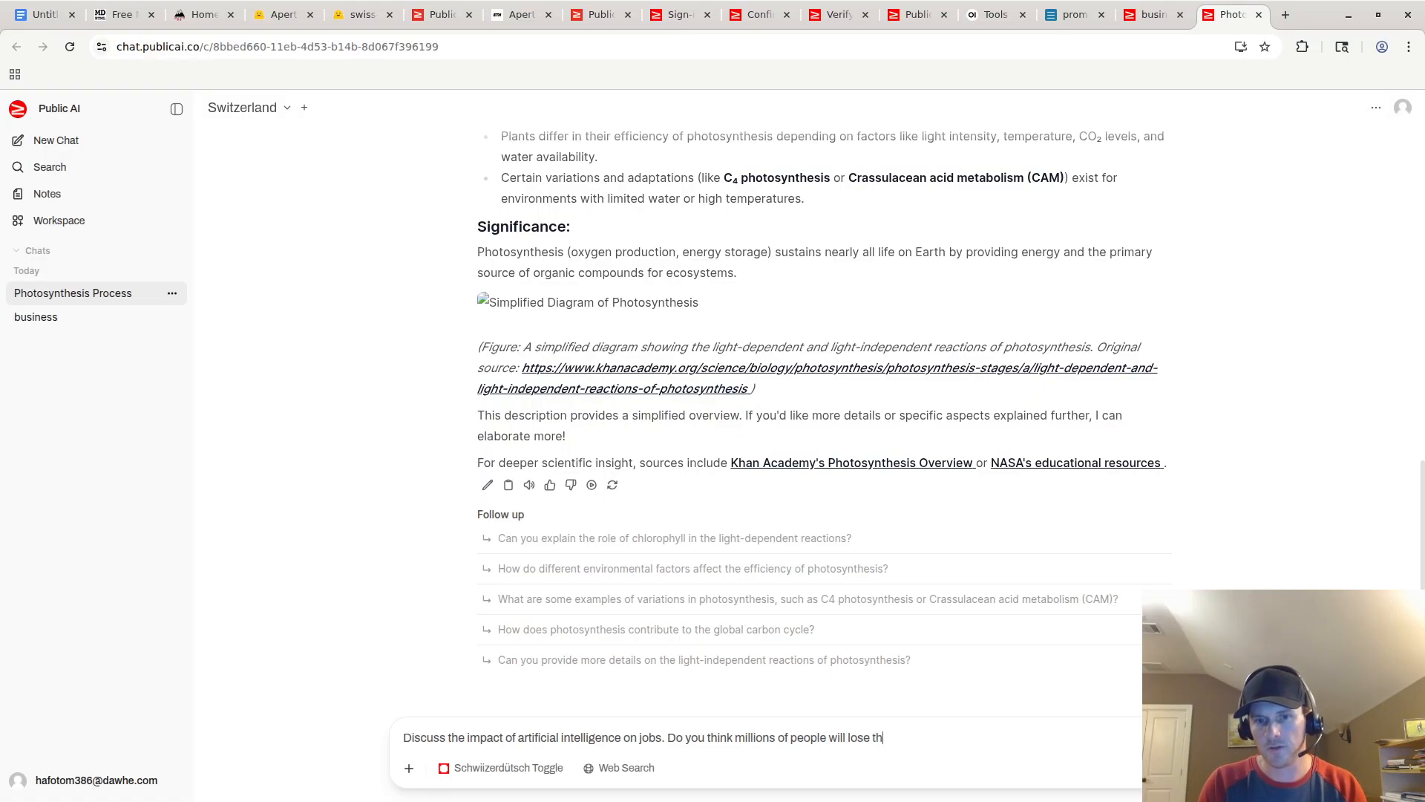
{"action": "type", "text": "eir jobs because of AI?"}
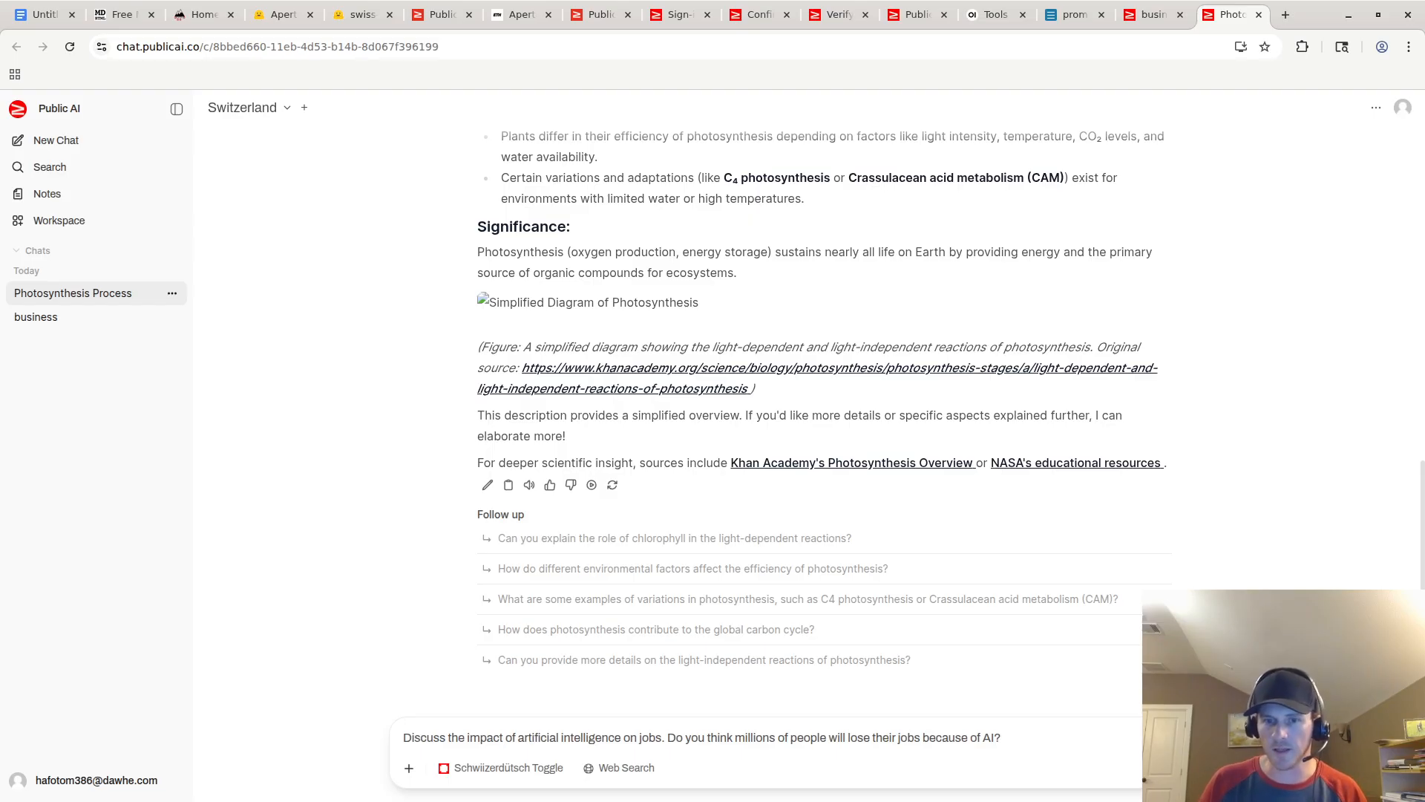
{"action": "double_click", "coordinate": [808, 738]}
{"action": "double_click", "coordinate": [883, 738]}
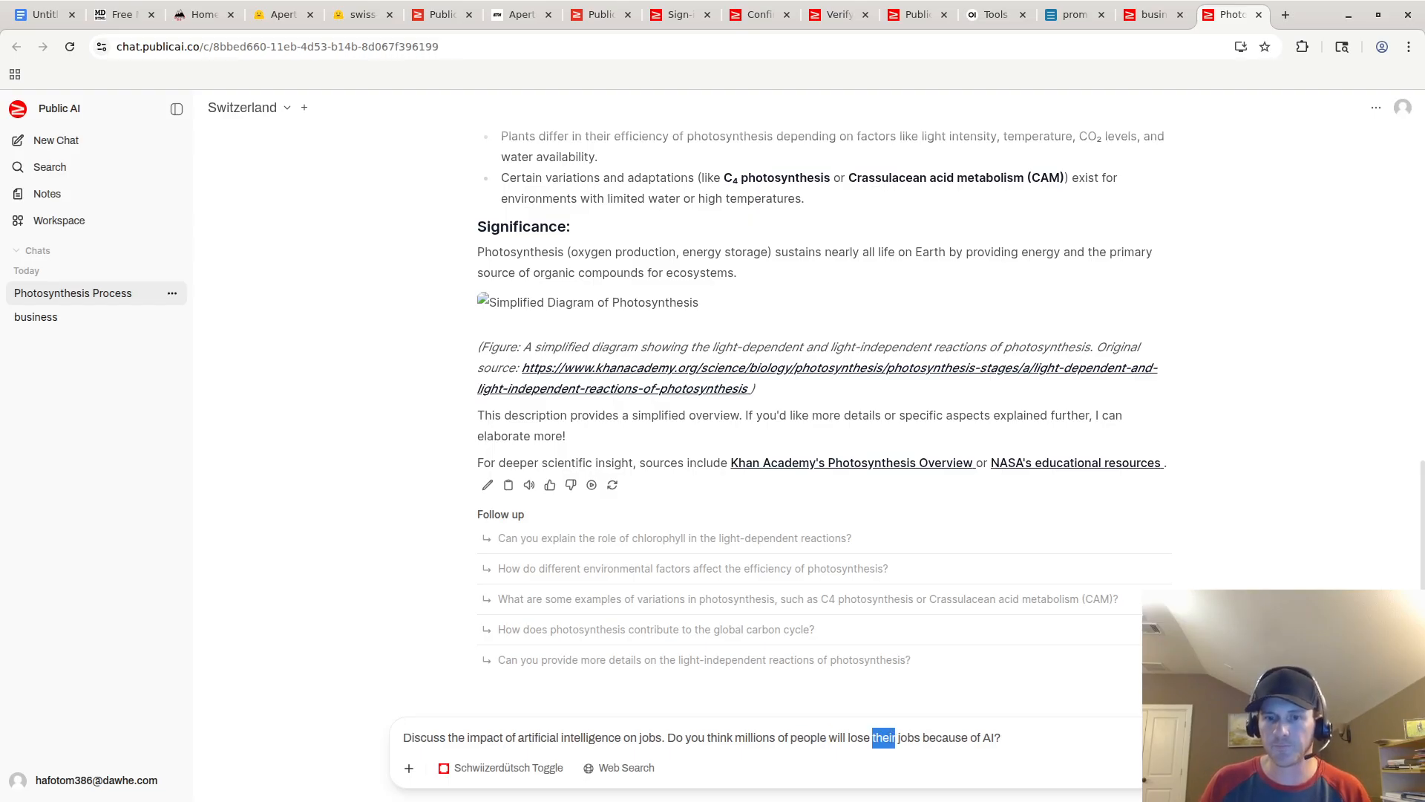
{"action": "left_click", "coordinate": [1002, 737]}
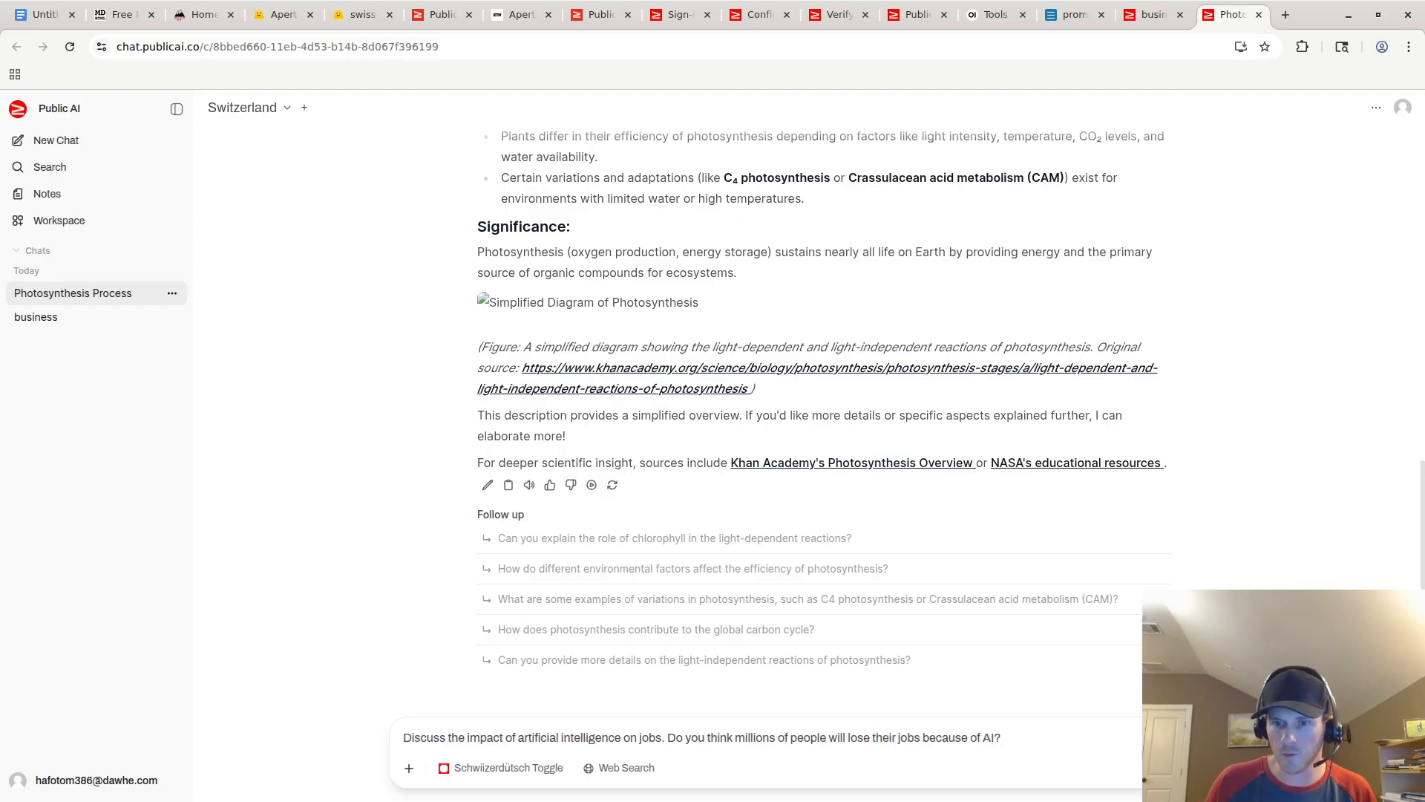
{"action": "key", "text": "Return"}
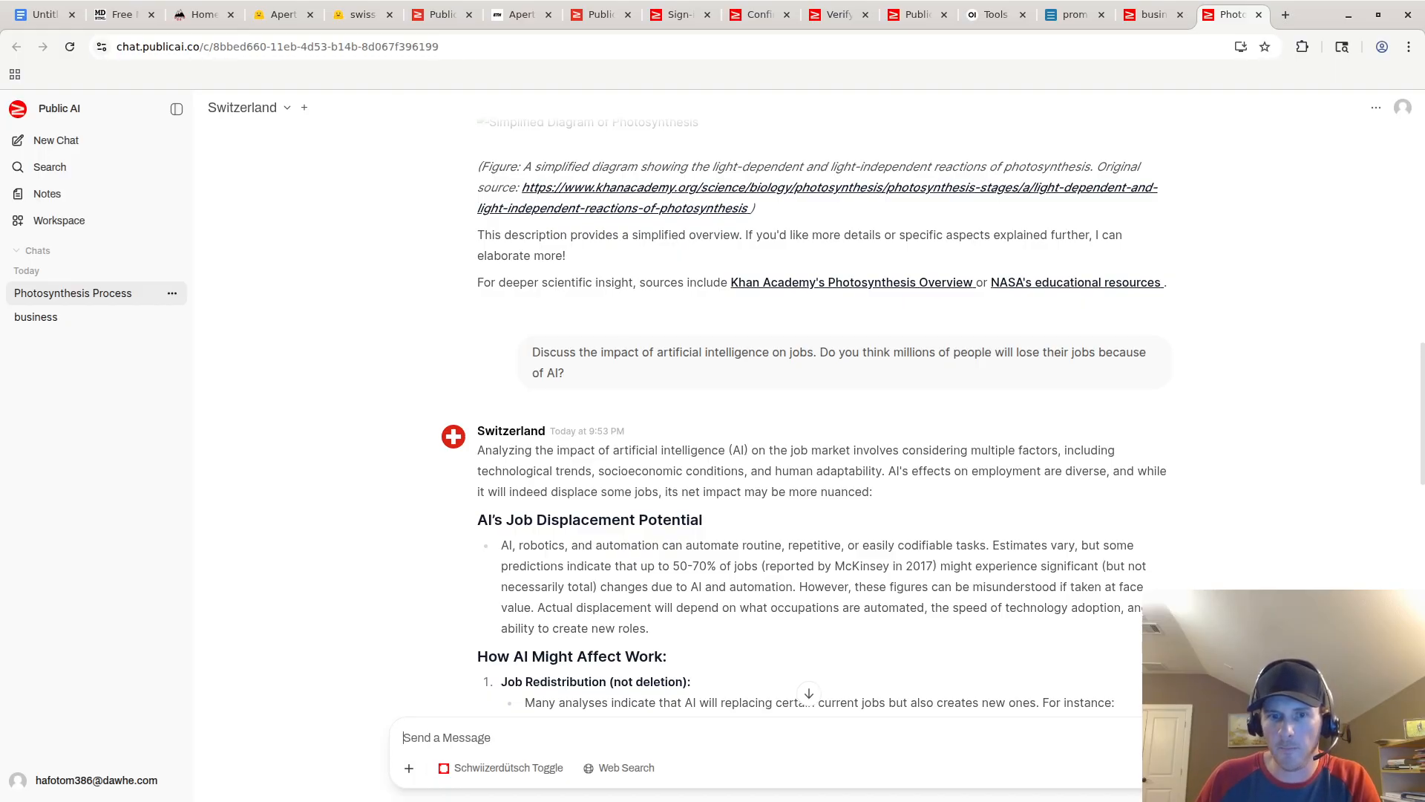
Step: Read the answer on AI and jobs, including long-term impact, skill upgrading, risks and the conclusion
{"action": "scroll", "coordinate": [806, 419], "scroll_direction": "down", "scroll_amount": 2}
{"action": "scroll", "coordinate": [806, 419], "scroll_direction": "down", "scroll_amount": 4}
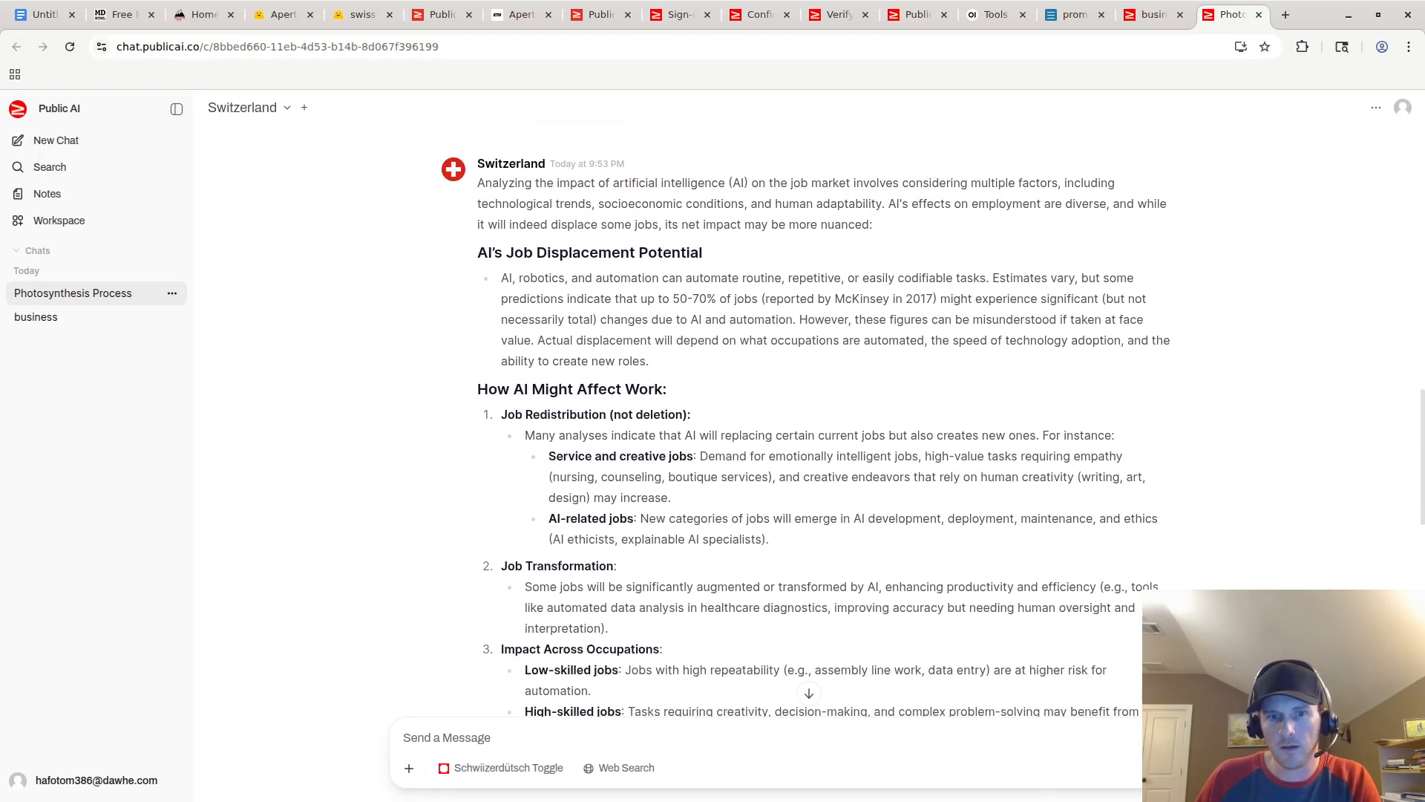
{"action": "scroll", "coordinate": [807, 419], "scroll_direction": "down", "scroll_amount": 2}
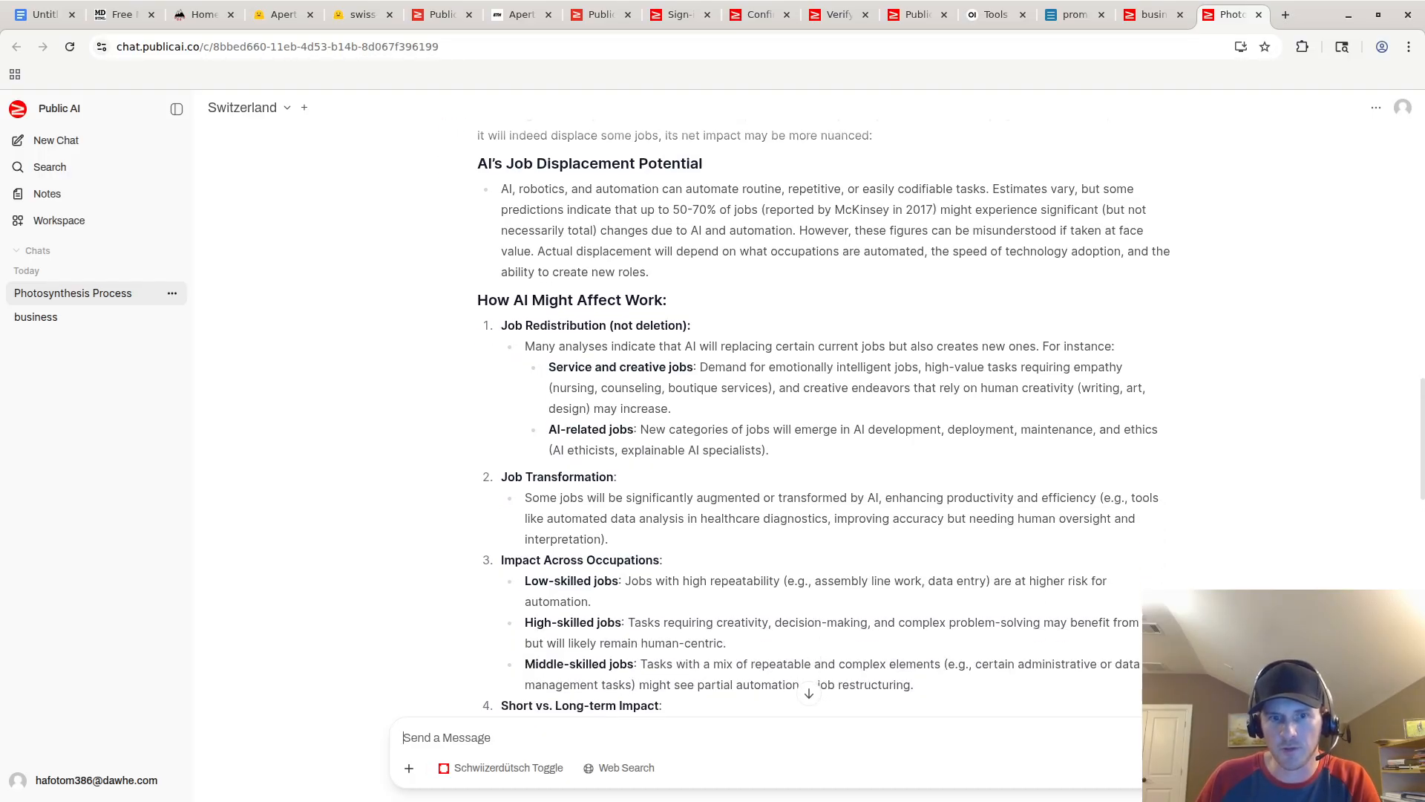
{"action": "scroll", "coordinate": [806, 419], "scroll_direction": "down", "scroll_amount": 6}
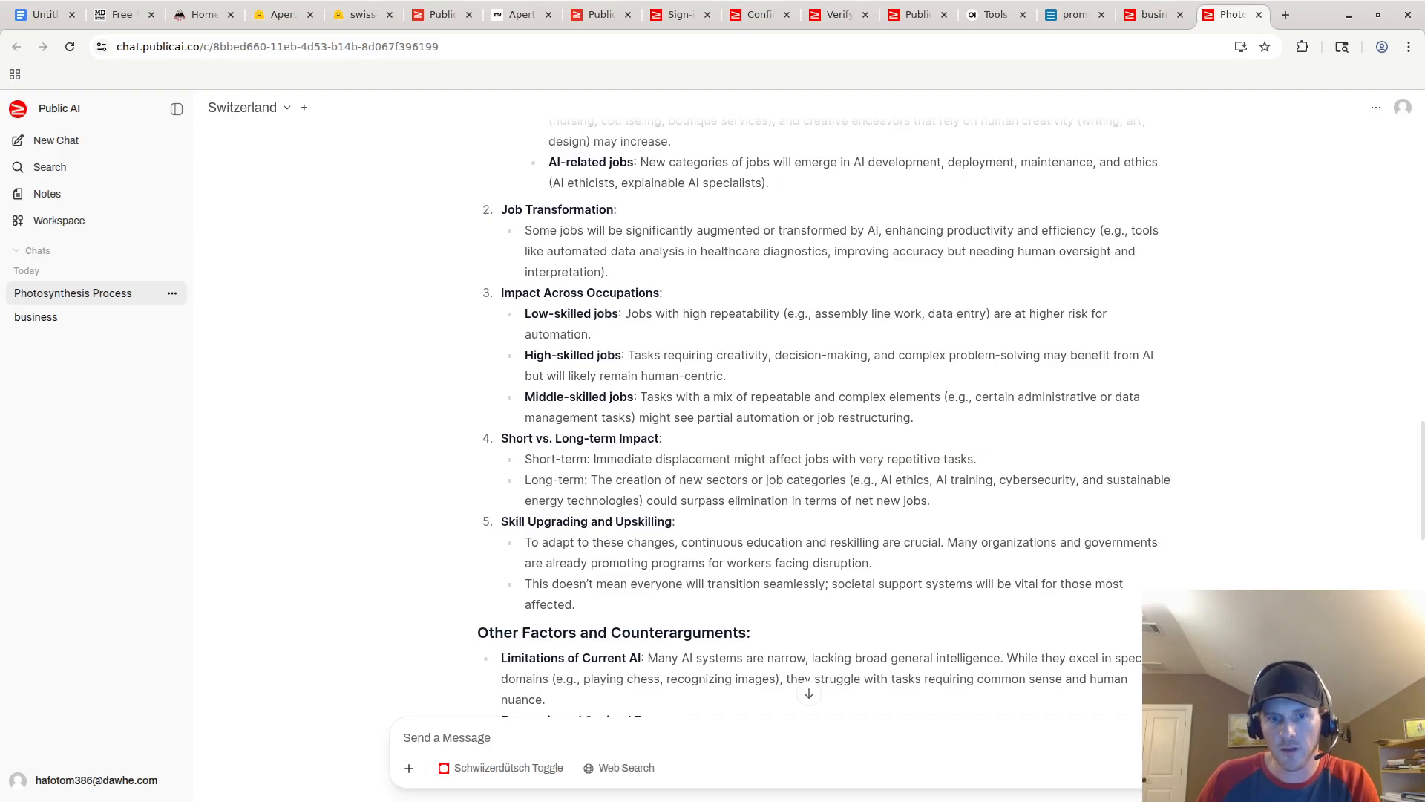
{"action": "left_click_drag", "start_coordinate": [591, 480], "coordinate": [877, 479]}
{"action": "double_click", "coordinate": [821, 501]}
{"action": "scroll", "coordinate": [824, 417], "scroll_direction": "down", "scroll_amount": 3}
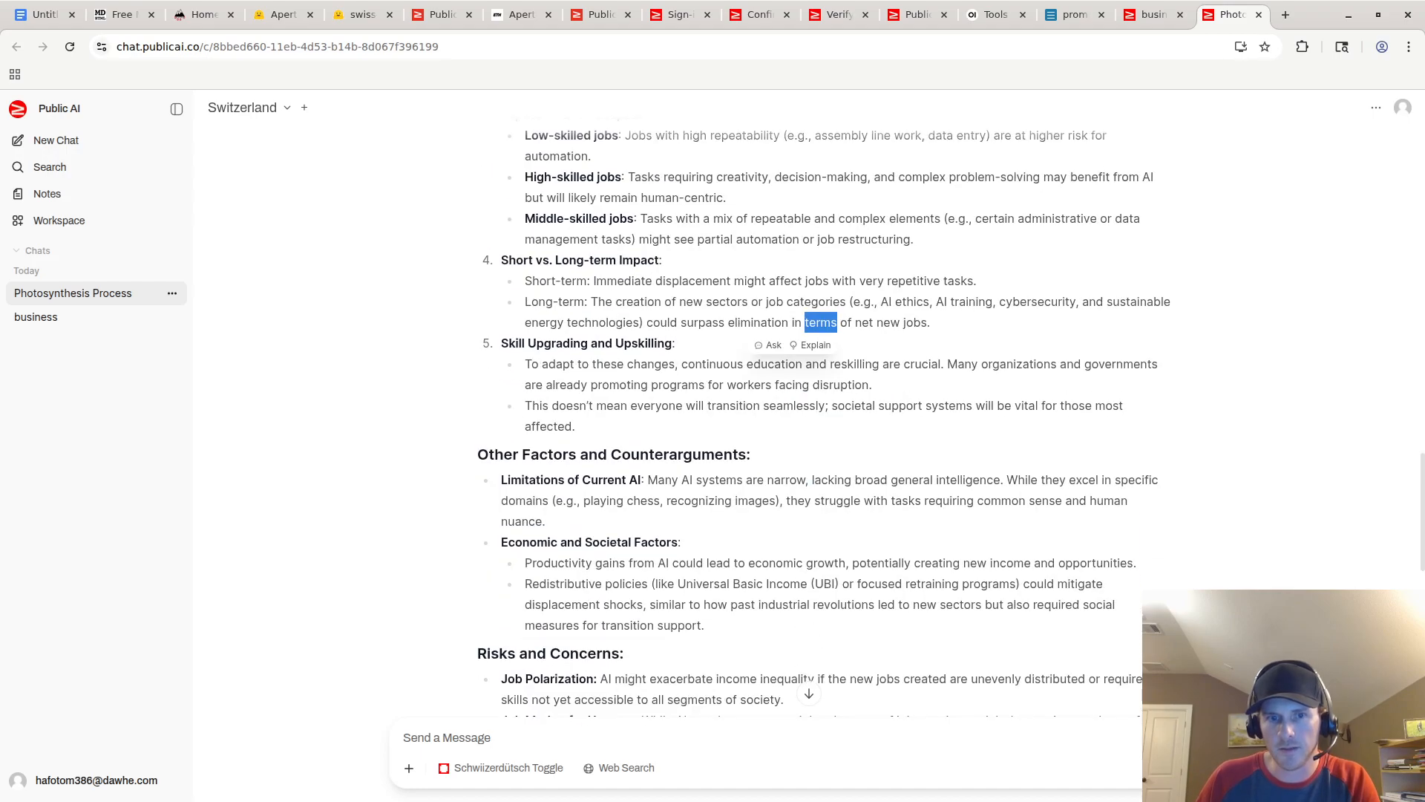
{"action": "double_click", "coordinate": [558, 343]}
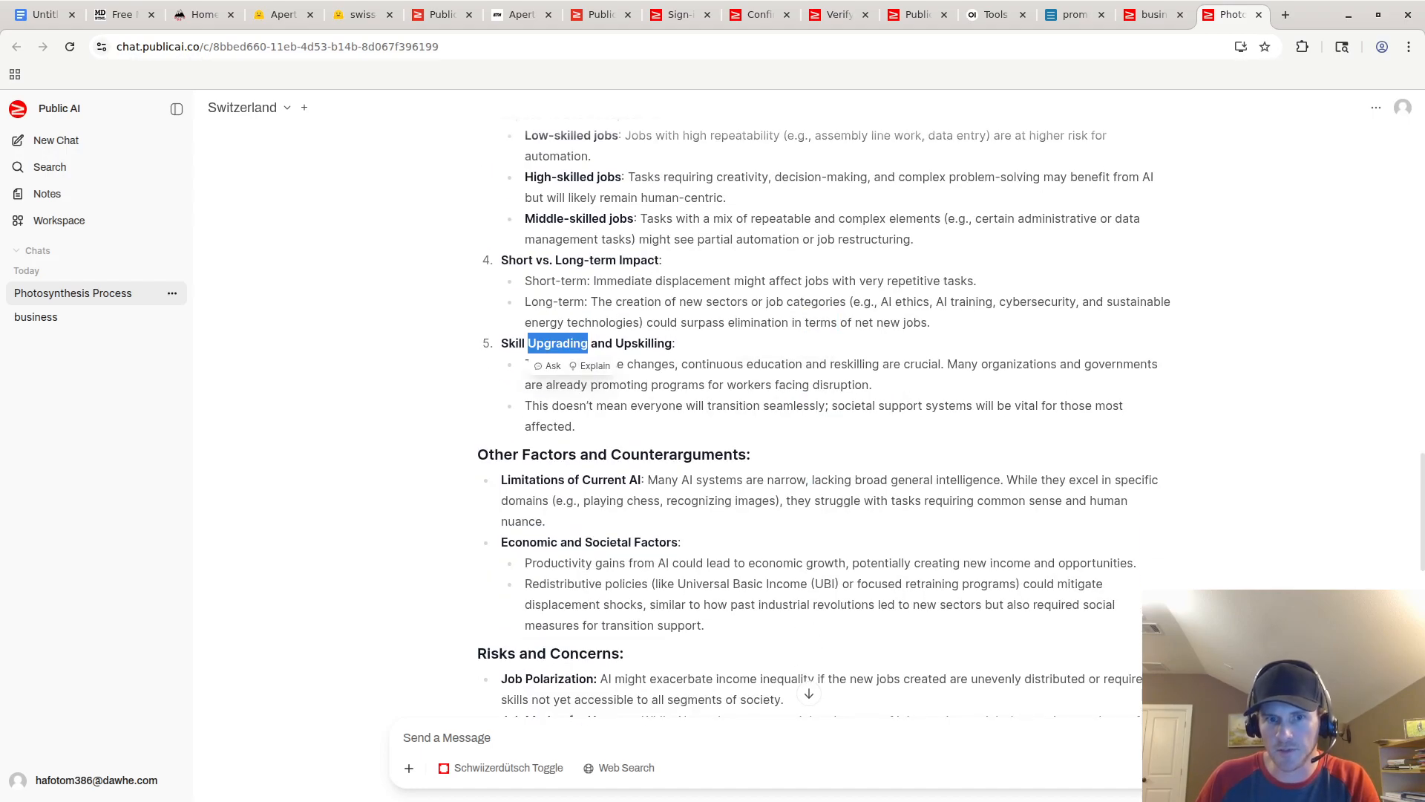
{"action": "scroll", "coordinate": [824, 419], "scroll_direction": "down", "scroll_amount": 8}
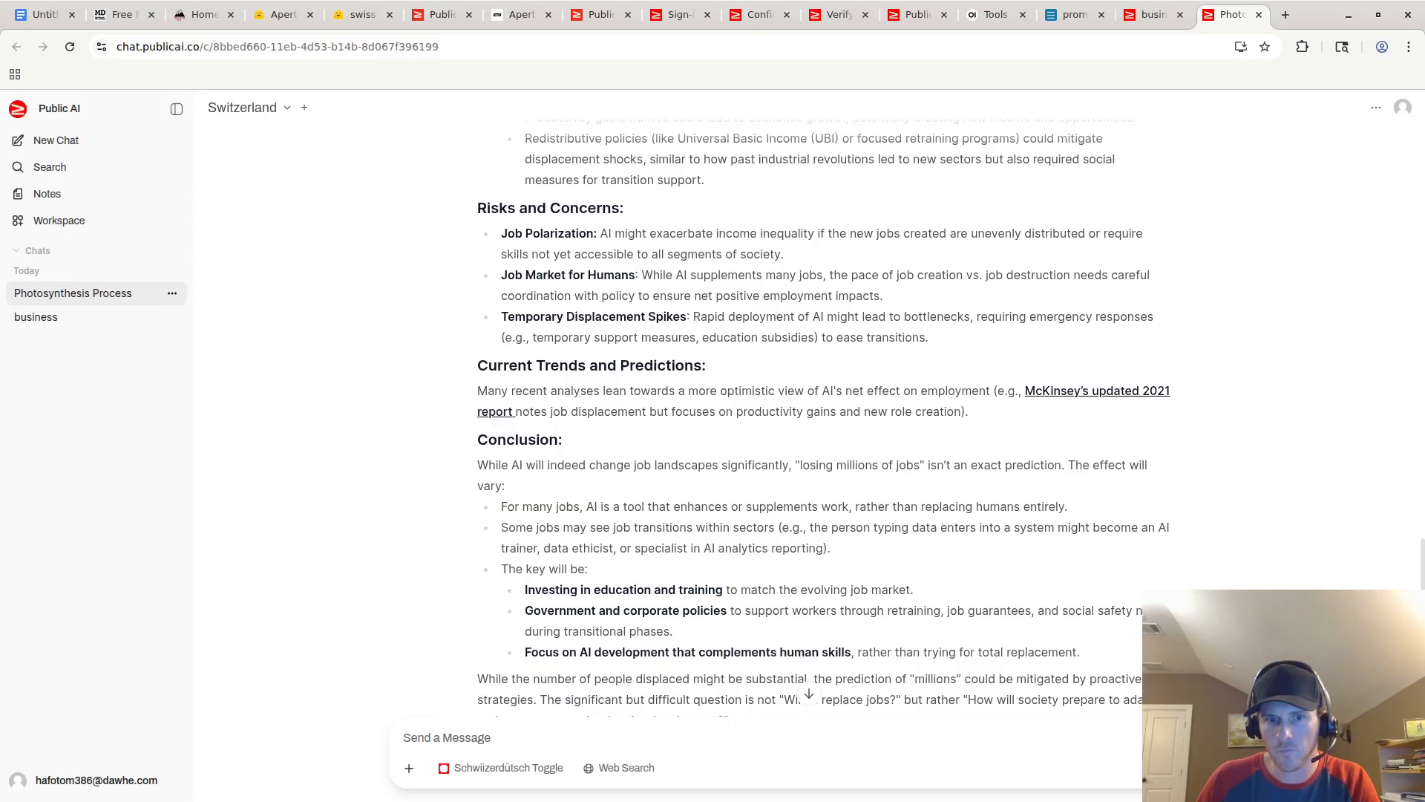
{"action": "double_click", "coordinate": [575, 528]}
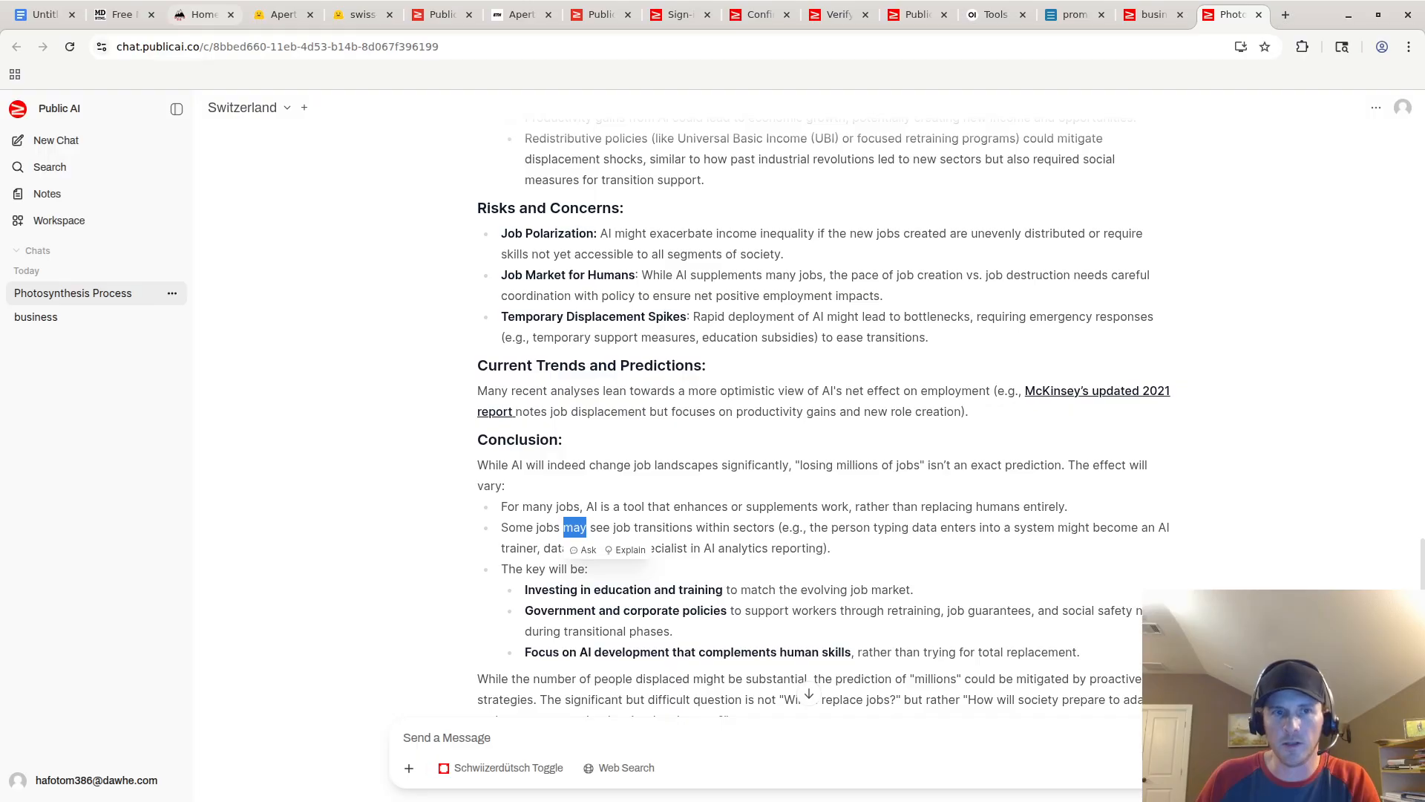
Step: Go to the Swiss AI Initiative website and examine the "Apertus: the SwissLLM" description among its projects
{"action": "left_click", "coordinate": [200, 14]}
{"action": "scroll", "coordinate": [707, 446], "scroll_direction": "up", "scroll_amount": 15}
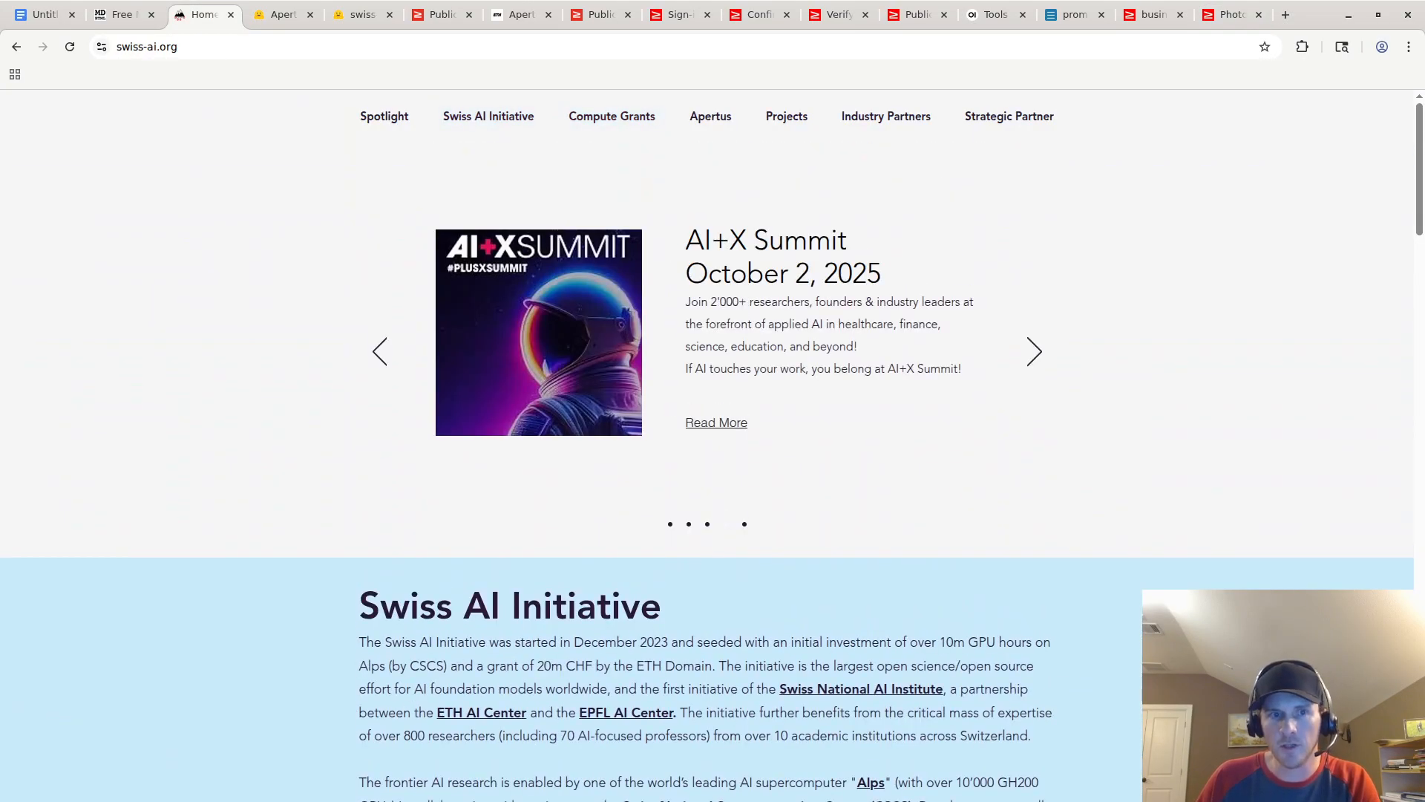
{"action": "scroll", "coordinate": [706, 445], "scroll_direction": "down", "scroll_amount": 20}
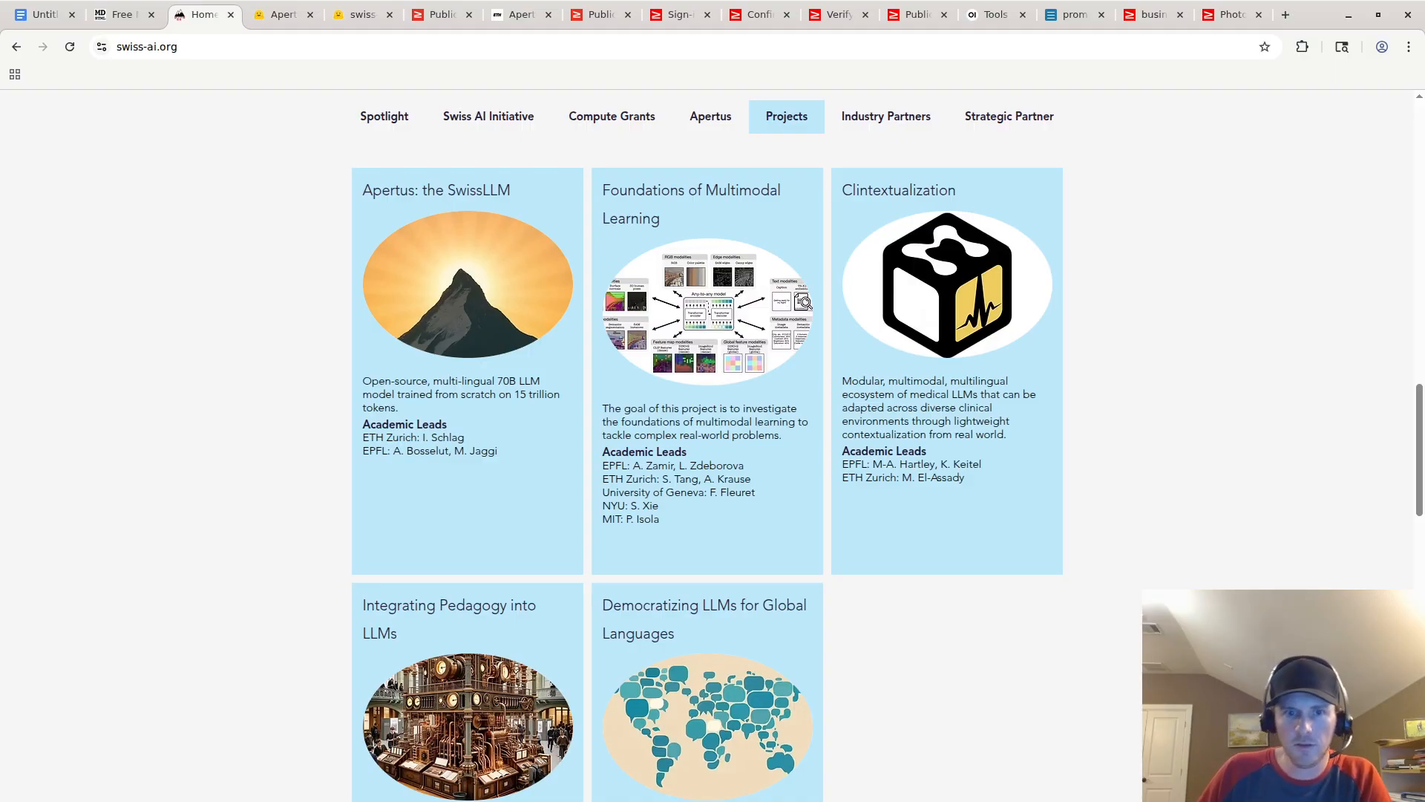
{"action": "triple_click", "coordinate": [461, 394]}
{"action": "left_click", "coordinate": [461, 394]}
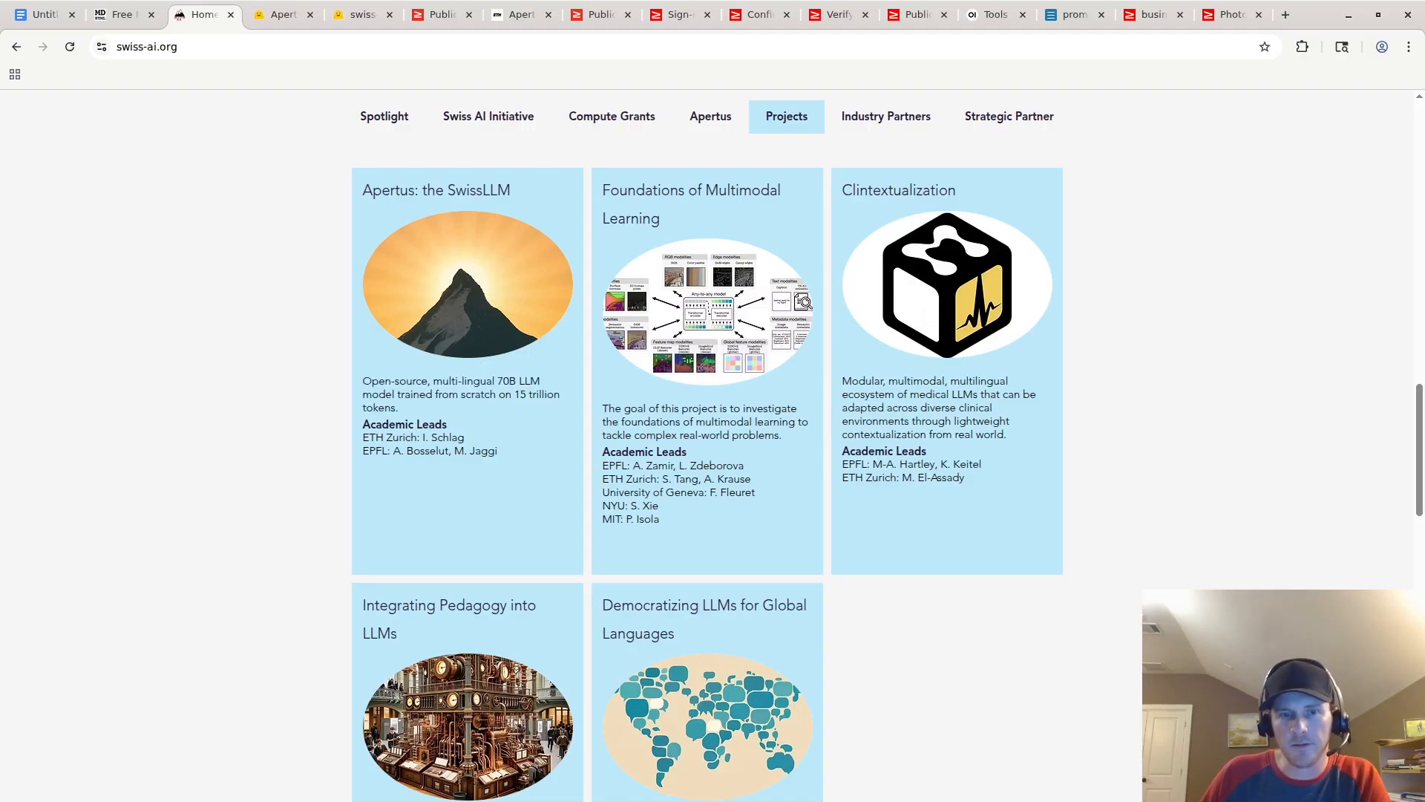